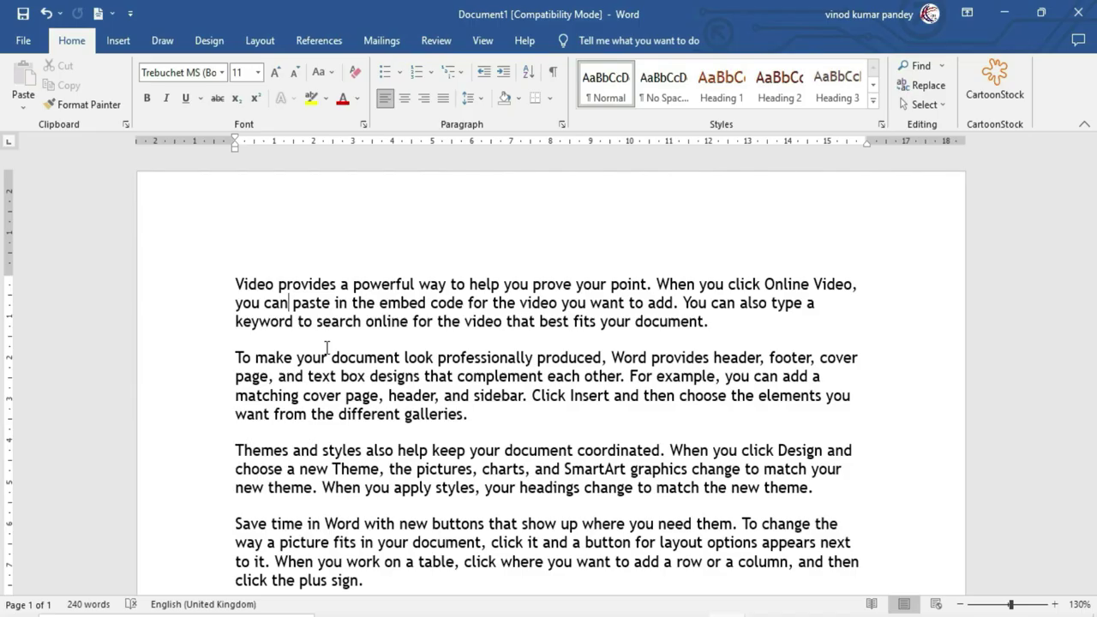
# - Switch the ribbon to the Review tab to show the proofing tools for the sample document
pyautogui.click(436, 40)
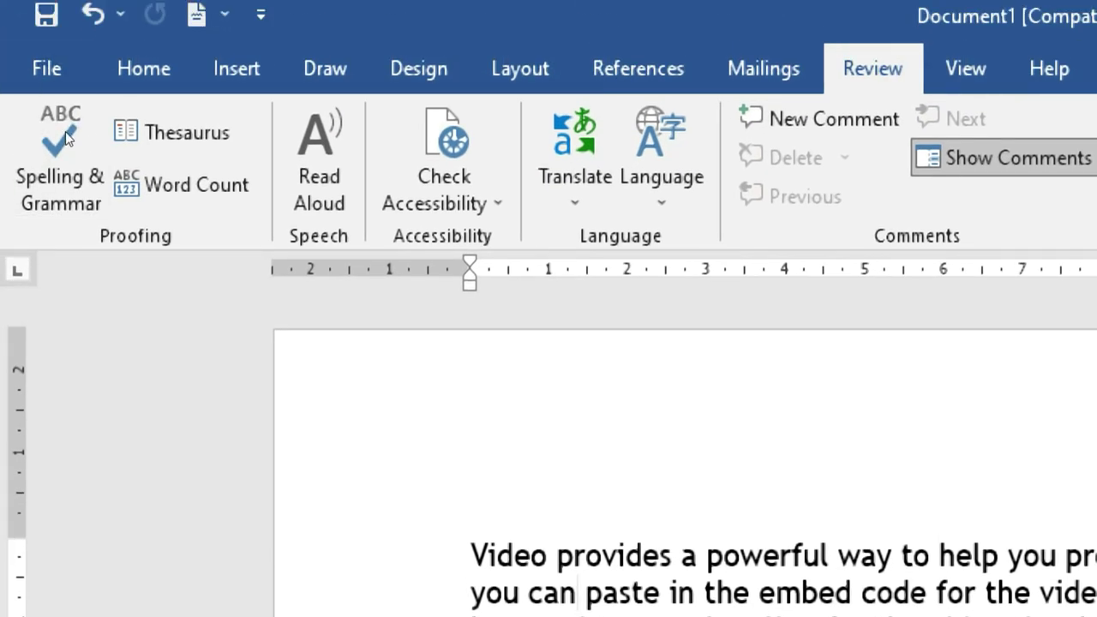
pyautogui.click(68, 138)
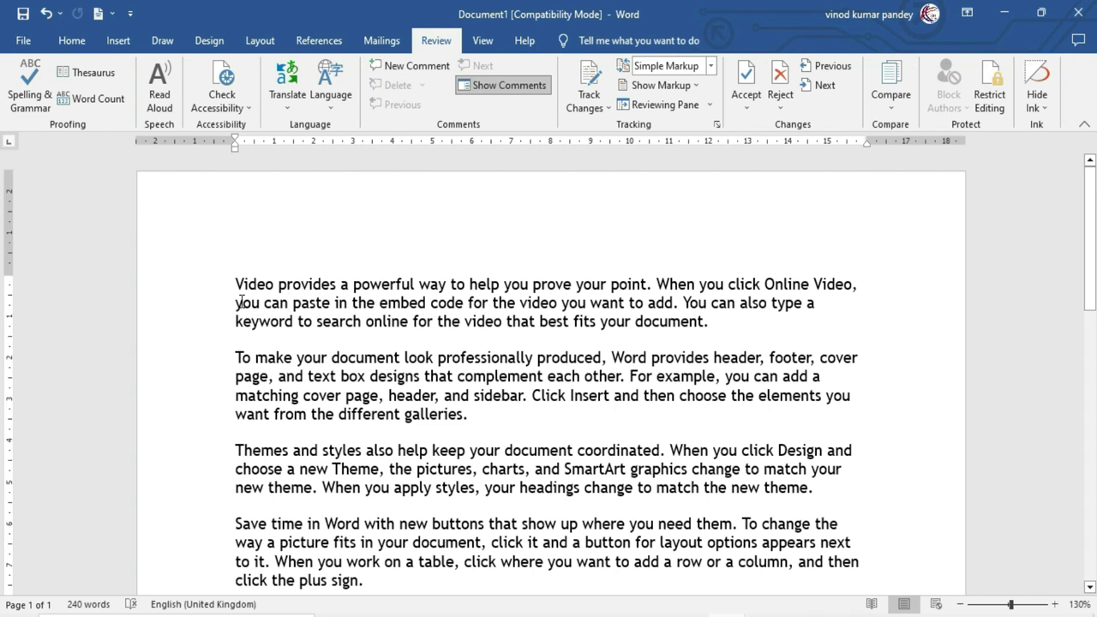
# - Misspell provides and professionally, and add an extra space before charts
pyautogui.click(314, 285)
pyautogui.press('BackSpace')
pyautogui.click(445, 491)
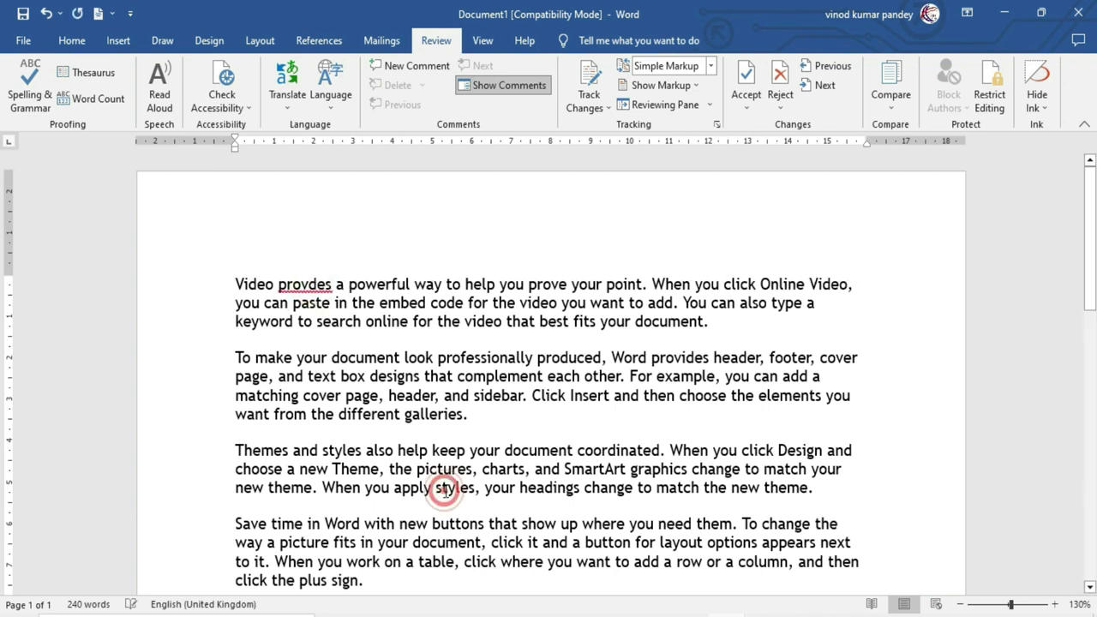
pyautogui.click(489, 358)
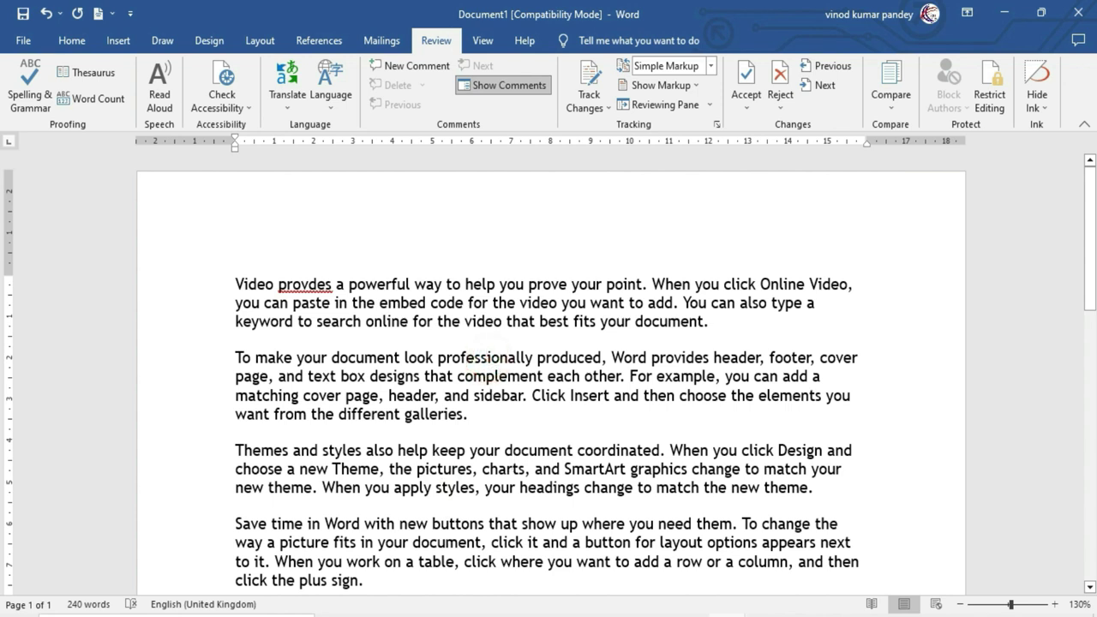
pyautogui.press('BackSpace')
pyautogui.click(459, 480)
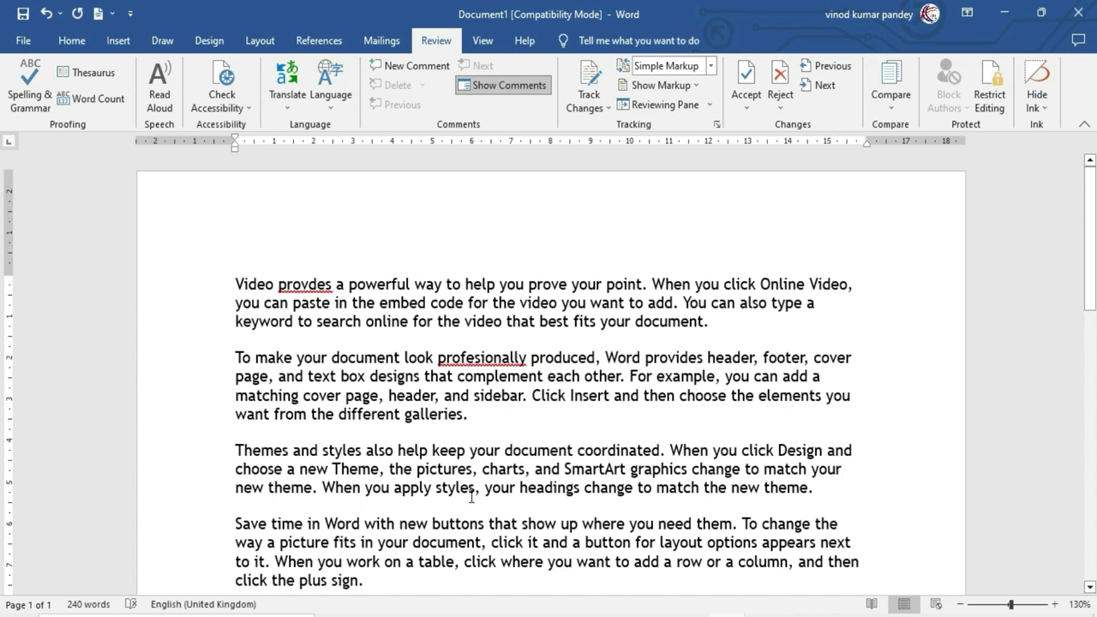
pyautogui.click(483, 469)
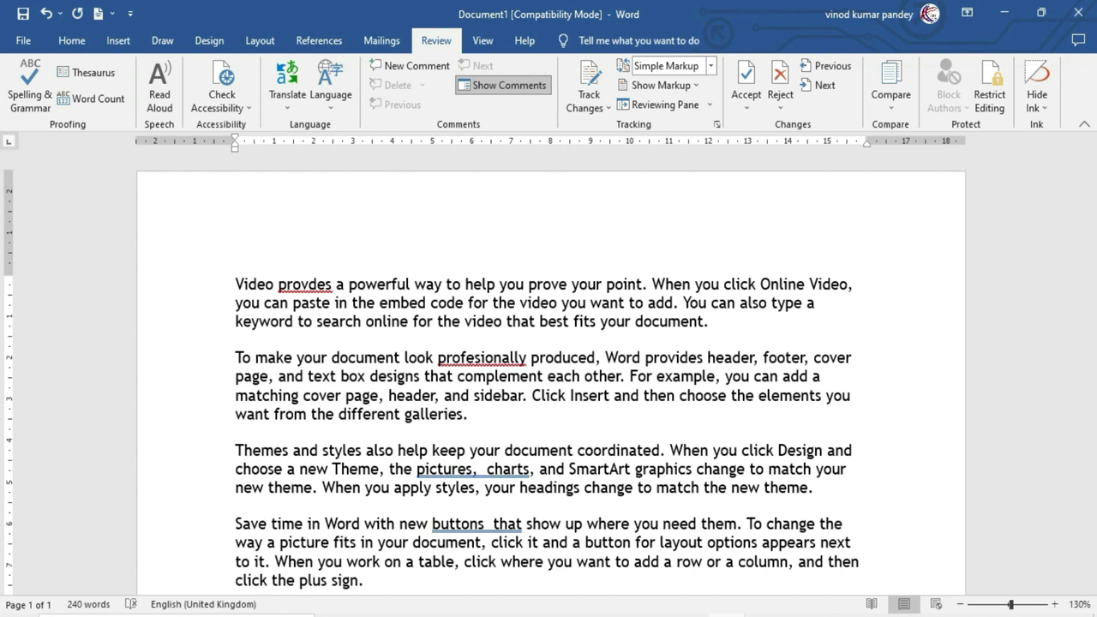
# - Misspell document as docment in paragraphs three and four, and add an extra space before that
pyautogui.click(537, 450)
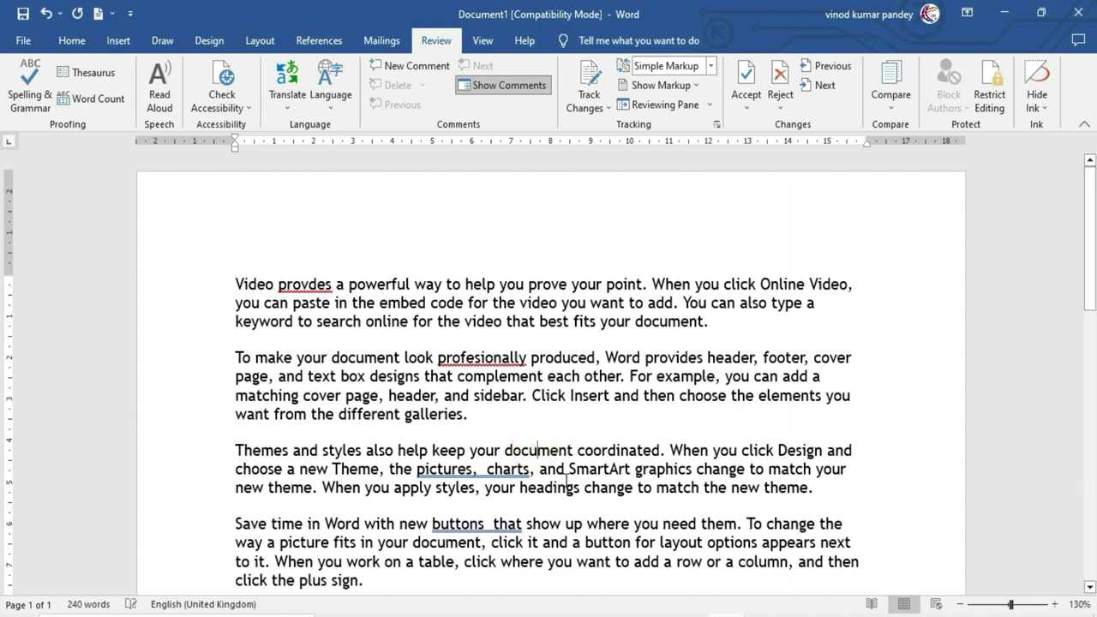
pyautogui.press('BackSpace')
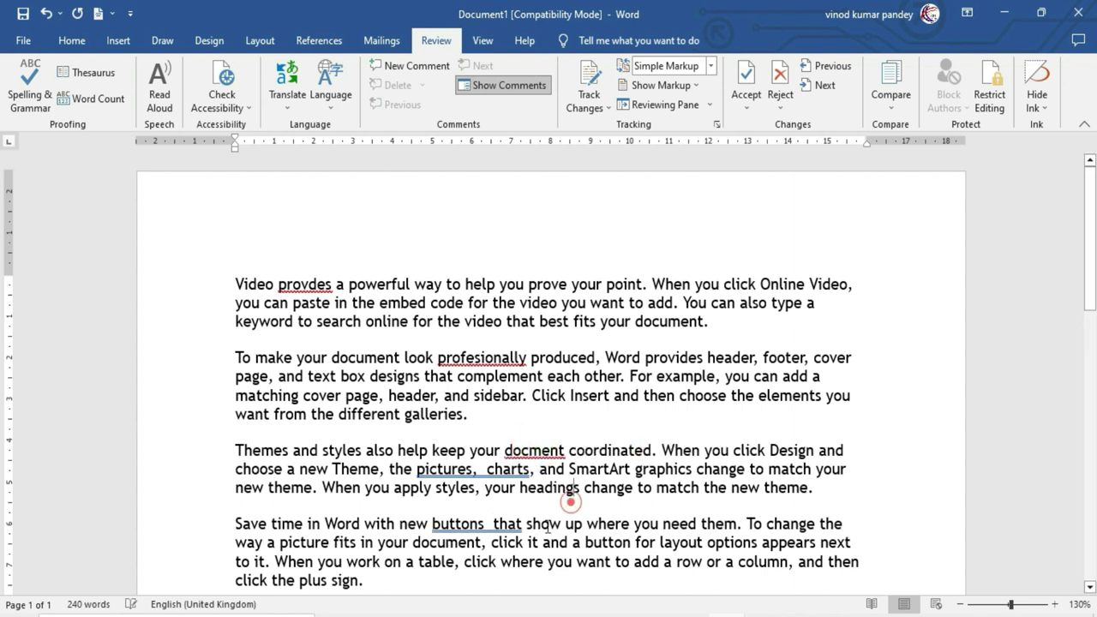
pyautogui.scroll(-1, 511, 538)
pyautogui.scroll(-1, 497, 514)
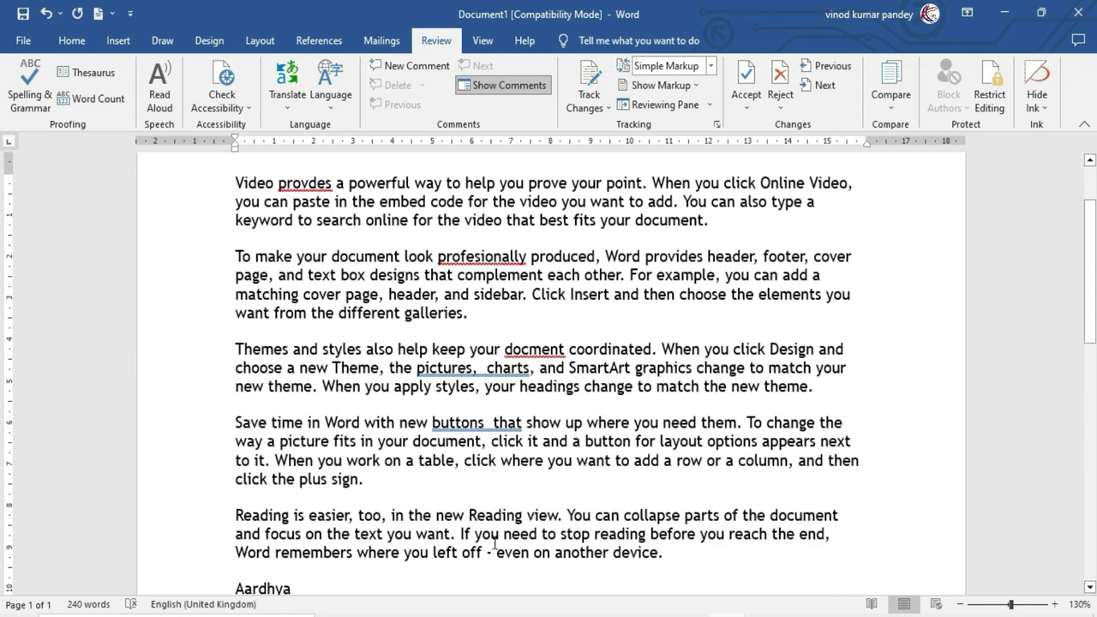
pyautogui.click(446, 442)
pyautogui.press('BackSpace')
pyautogui.click(485, 515)
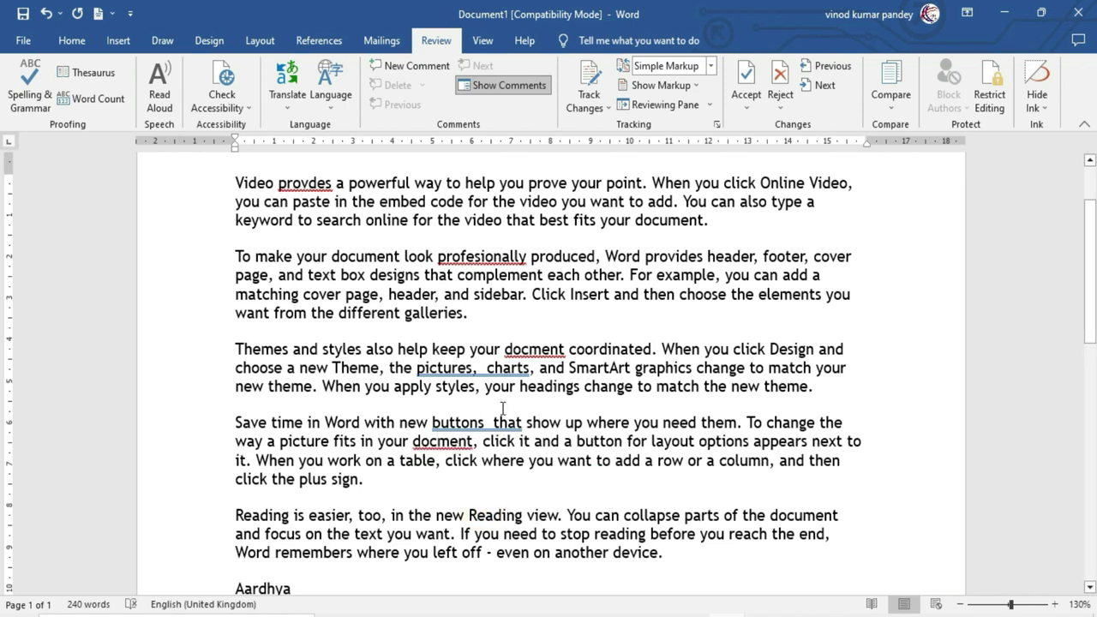
pyautogui.scroll(2, 503, 408)
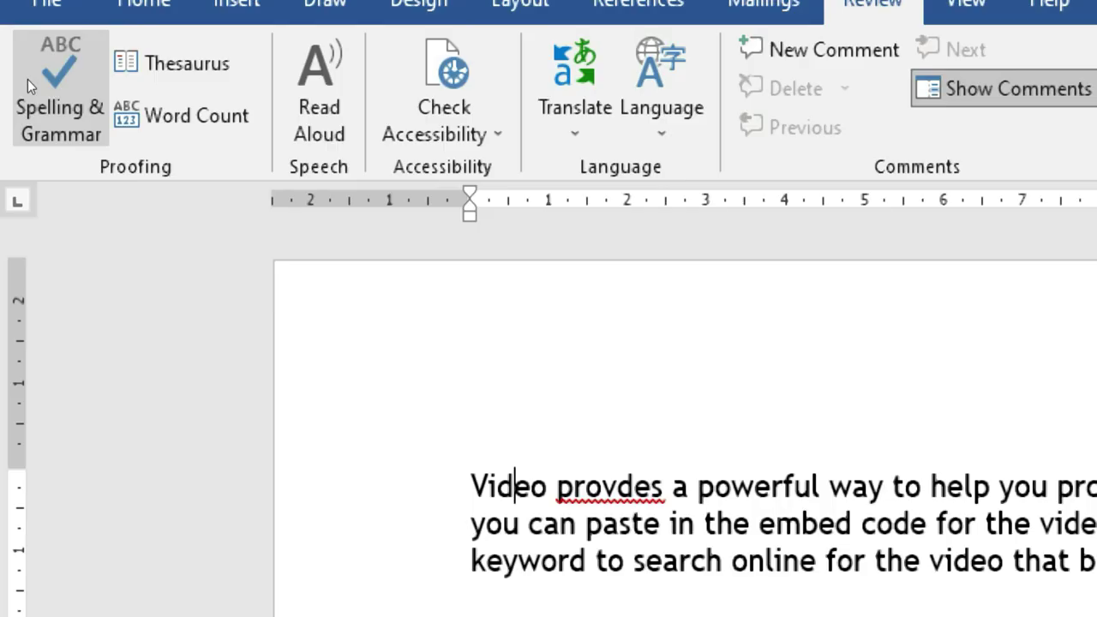
# - Run Spelling & Grammar, which flags provdes and suggests provides, proves or proved
pyautogui.click(13, 81)
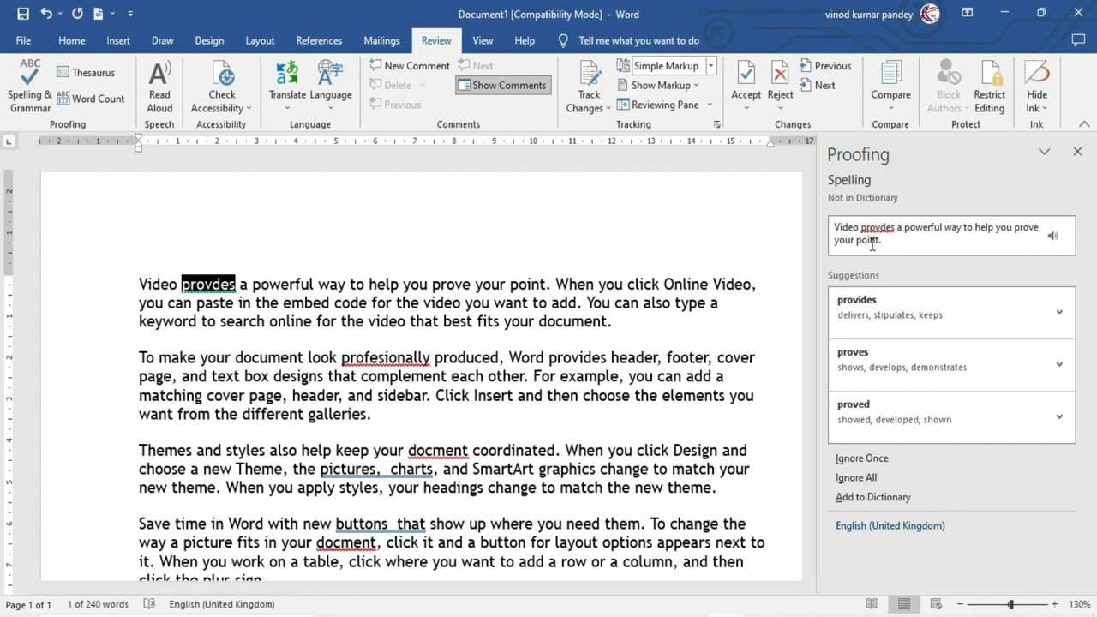
pyautogui.scroll(-1, 390, 431)
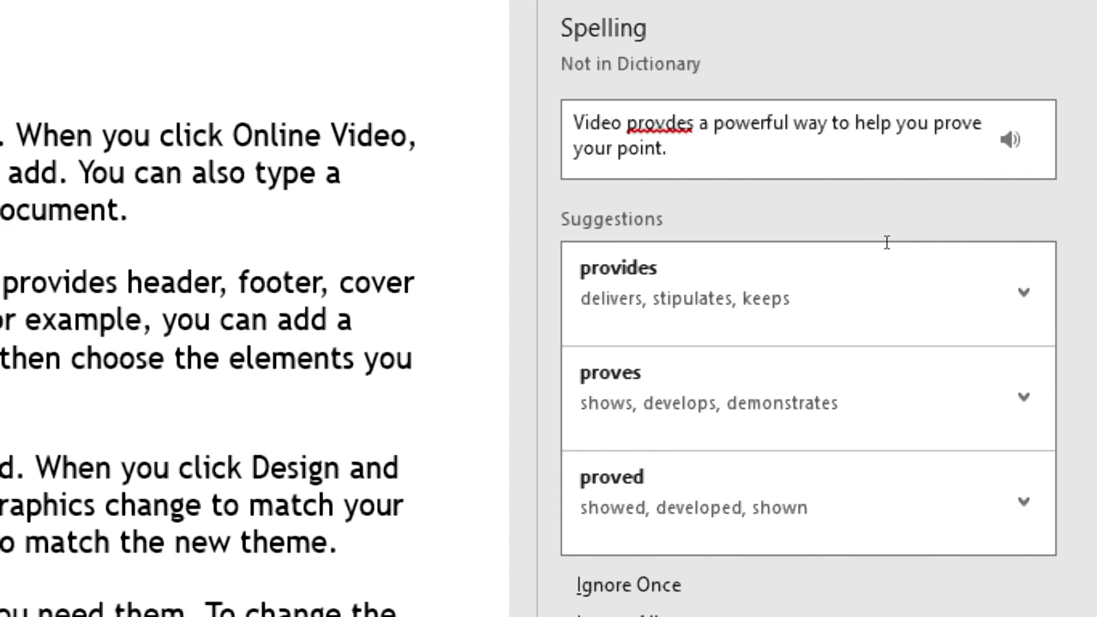
pyautogui.press('Tab')
pyautogui.click(1055, 245)
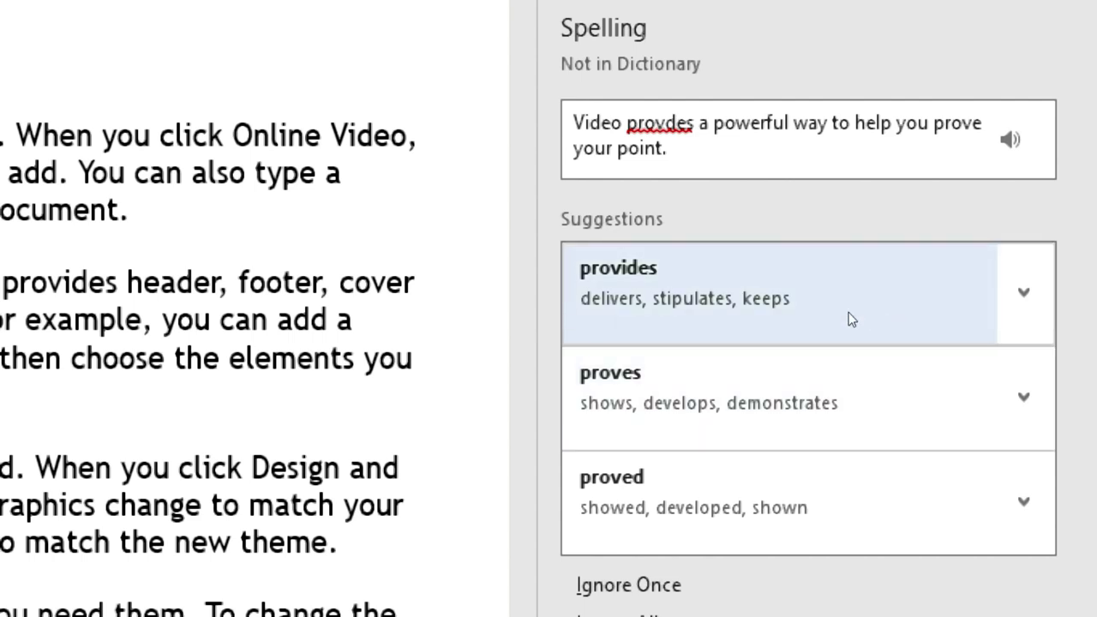
# - Replace provdes with provides and ignore profesionally once, moving the check to docment
pyautogui.click(893, 309)
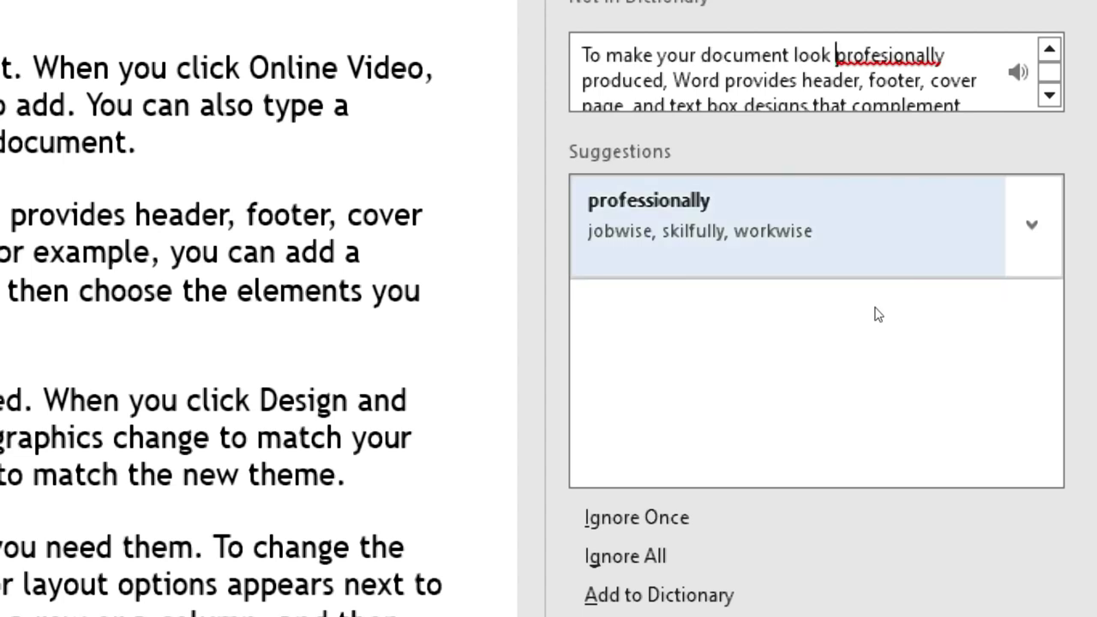
pyautogui.press('Tab')
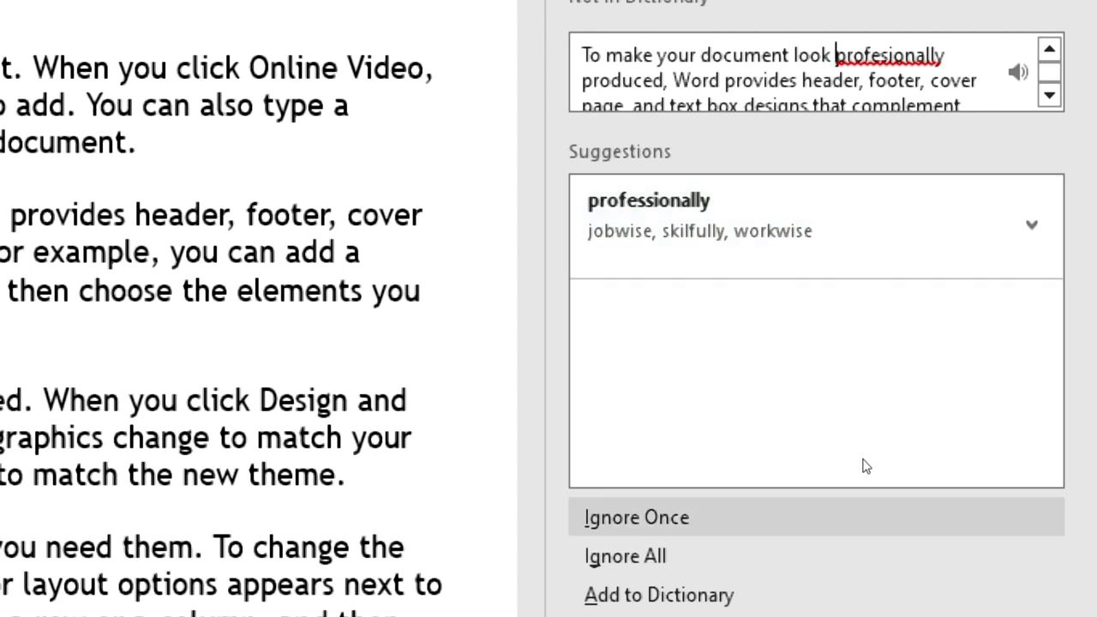
pyautogui.press('Return')
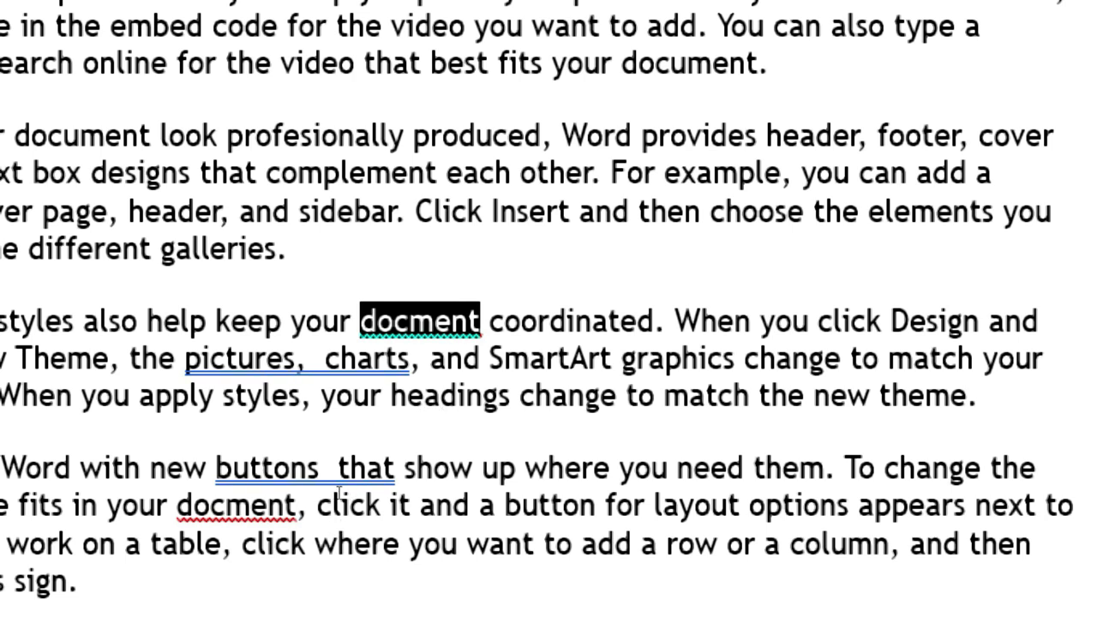
pyautogui.press('F7')
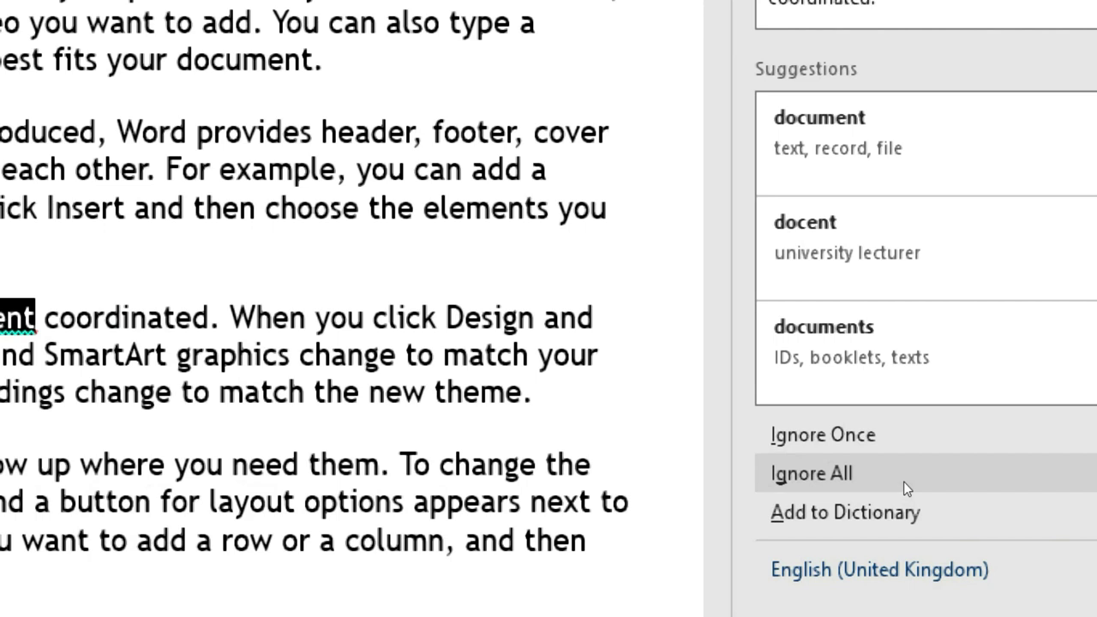
# - Ignore all occurrences of docment and reduce 'pictures, charts' to a single space
pyautogui.click(860, 478)
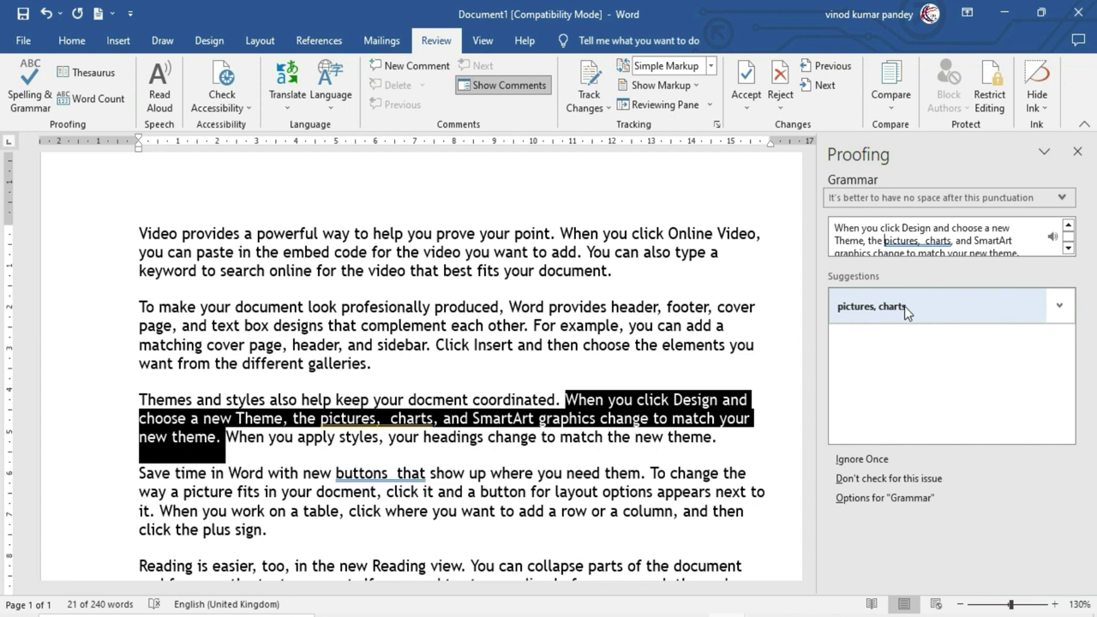
pyautogui.click(903, 306)
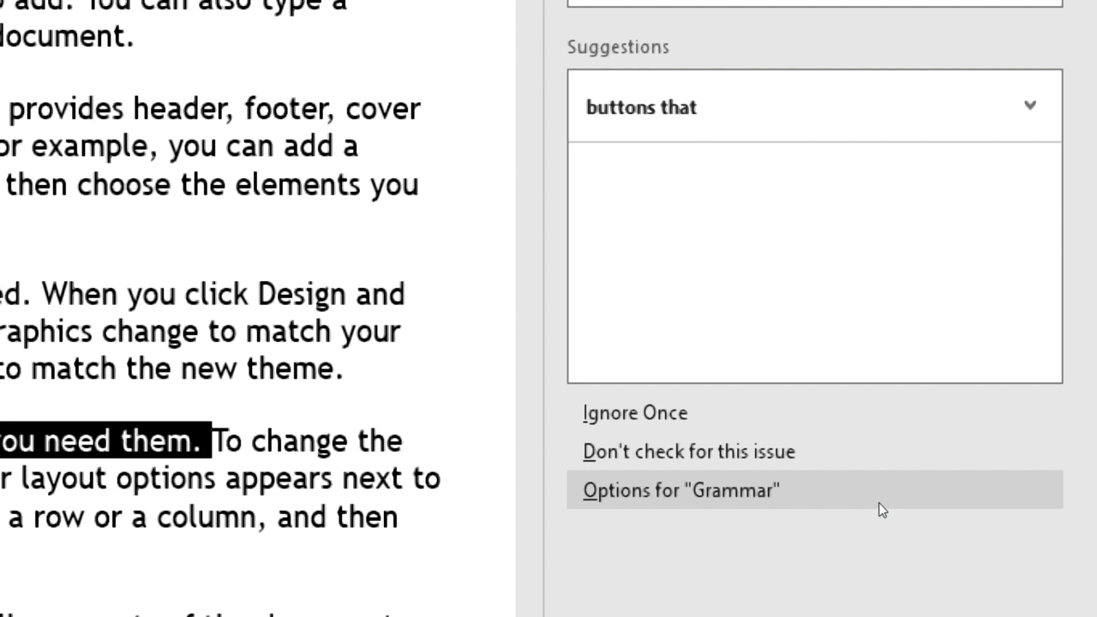
pyautogui.click(878, 502)
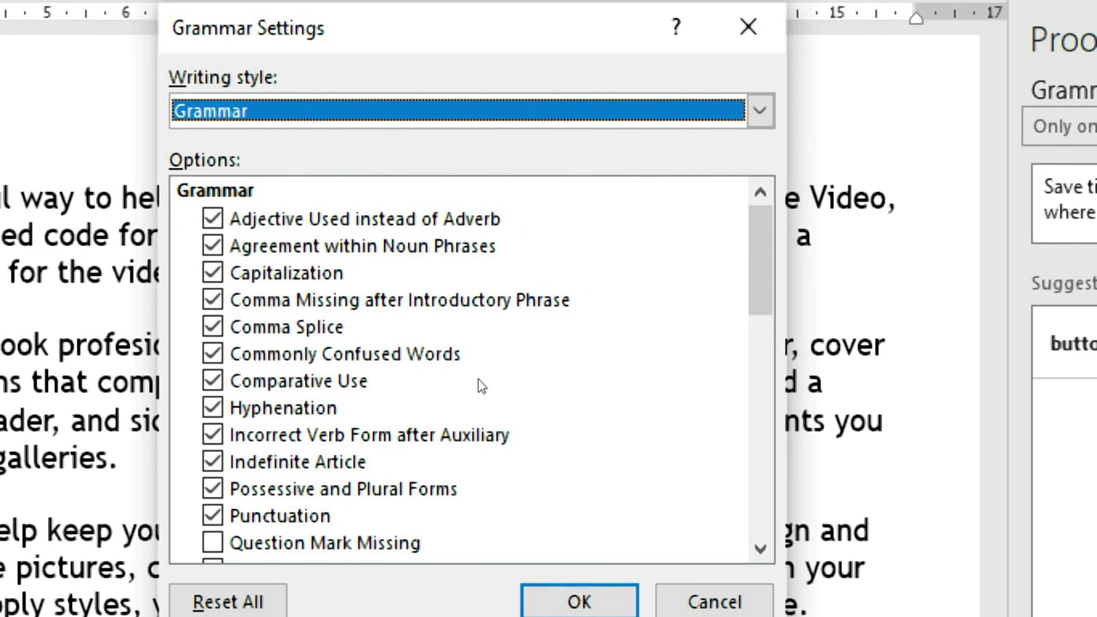
pyautogui.scroll(-2, 690, 259)
pyautogui.scroll(-3, 679, 337)
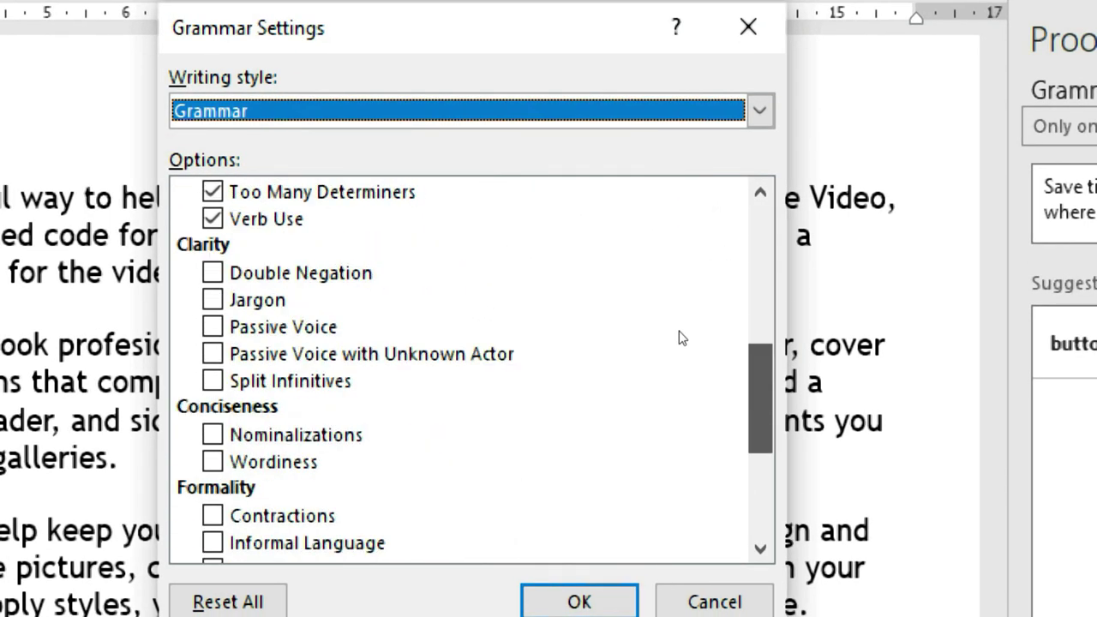
pyautogui.scroll(-3, 679, 334)
pyautogui.scroll(-1, 680, 306)
pyautogui.scroll(7, 692, 293)
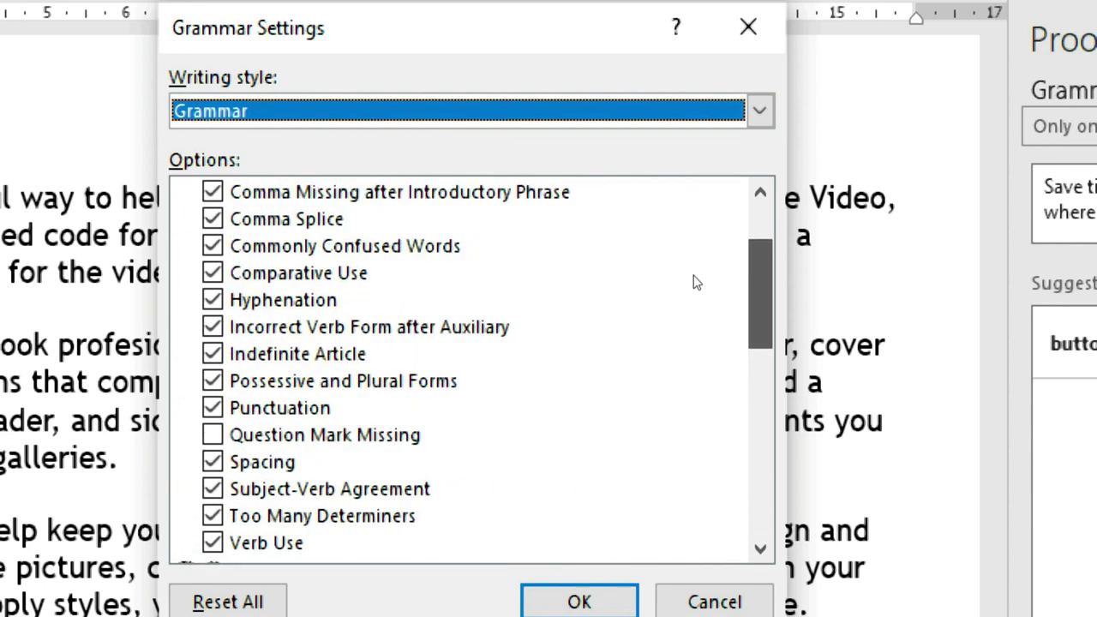
pyautogui.scroll(2, 694, 281)
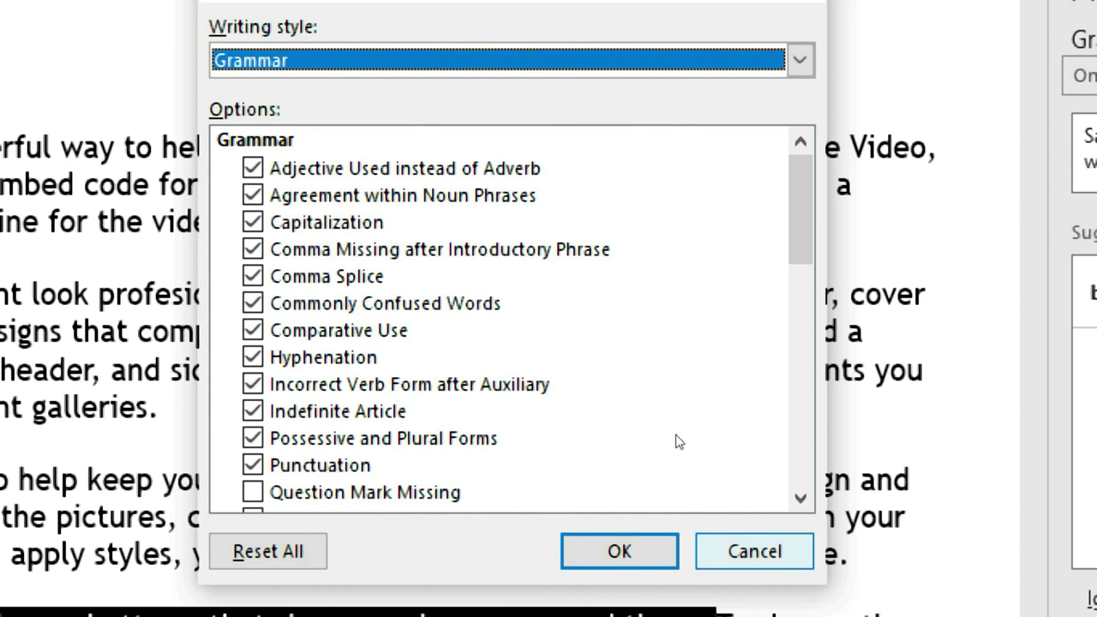
pyautogui.press('Return')
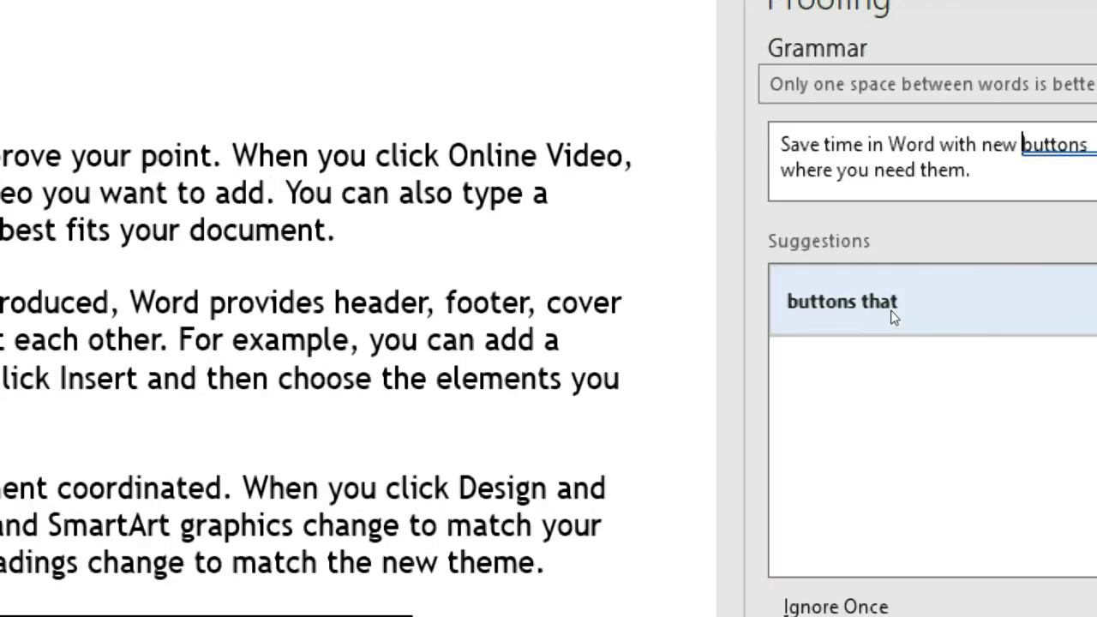
# - Fix the double space in 'buttons that', add the flagged name to the dictionary, and finish the check
pyautogui.click(891, 313)
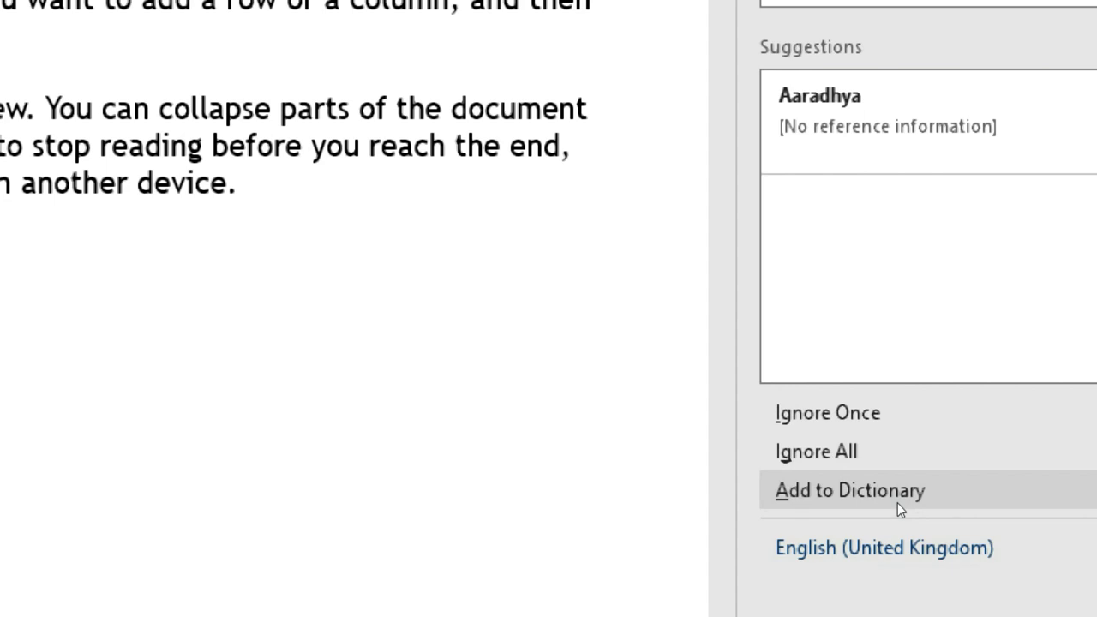
pyautogui.click(882, 499)
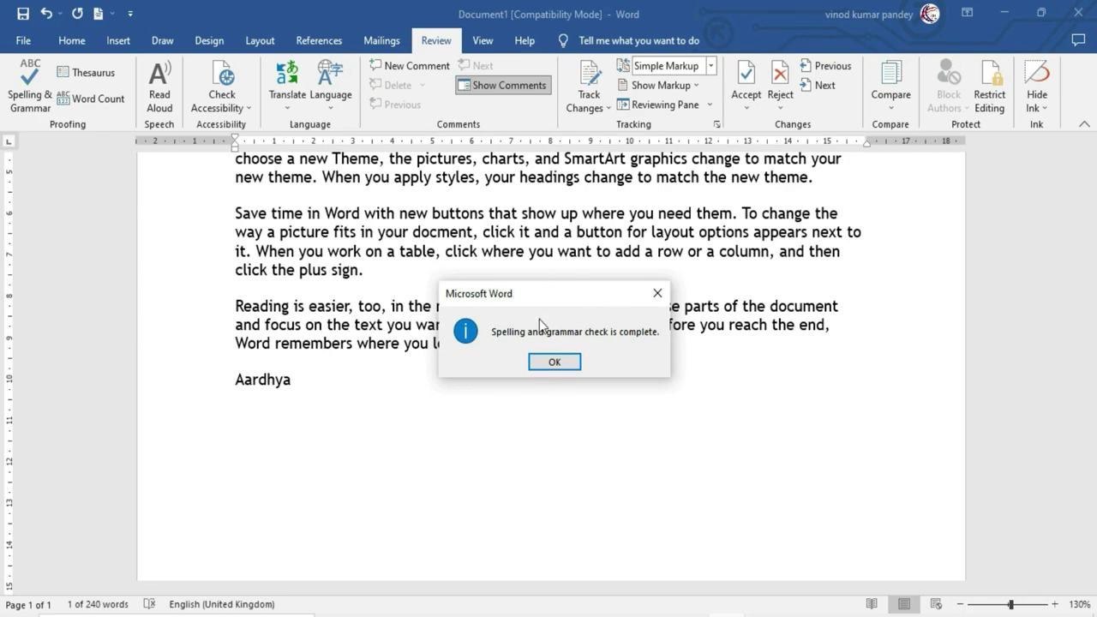
pyautogui.click(562, 363)
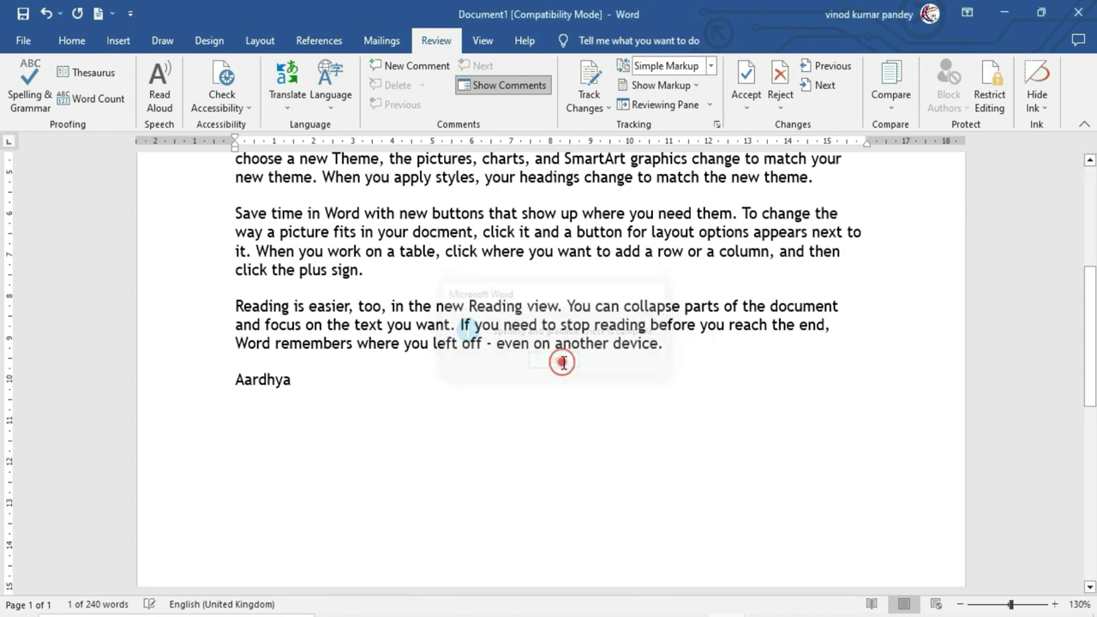
# - Add a new last line repeating the closing first name
pyautogui.click(332, 381)
pyautogui.press('Return')
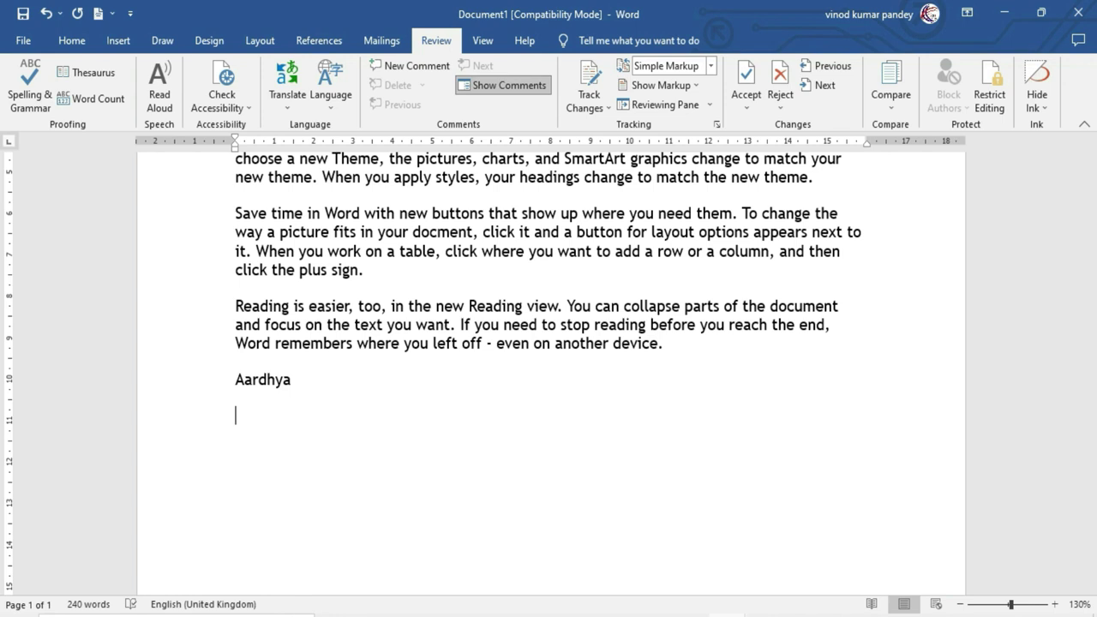
pyautogui.write('Aardhya')
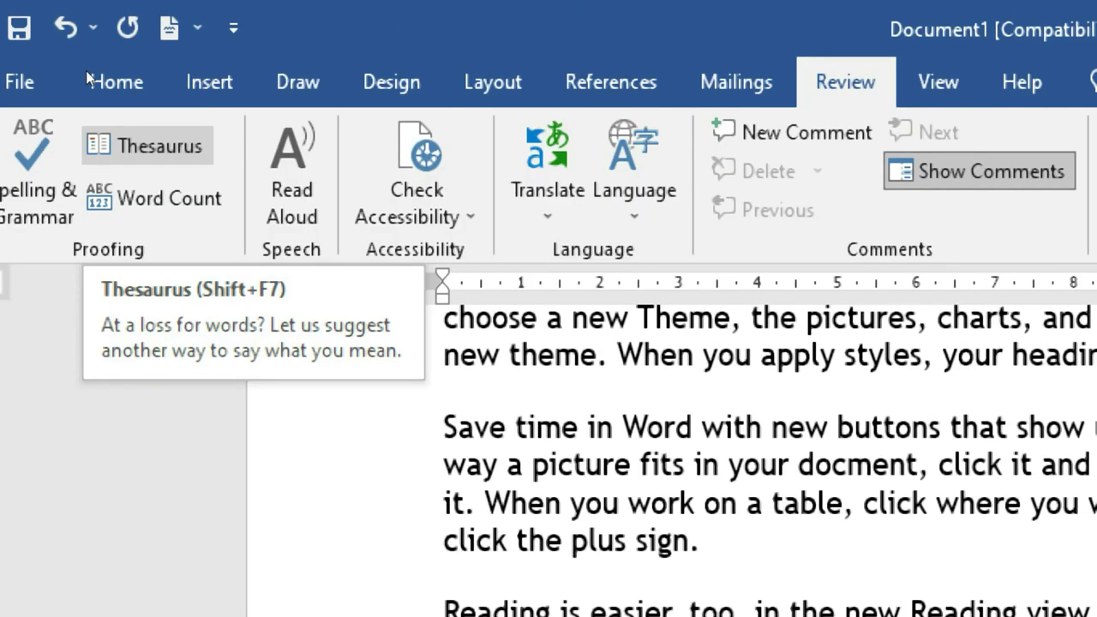
# - Select 'powerful' in the first paragraph and look up its synonyms in the Thesaurus
pyautogui.scroll(5, 377, 358)
pyautogui.scroll(2, 377, 358)
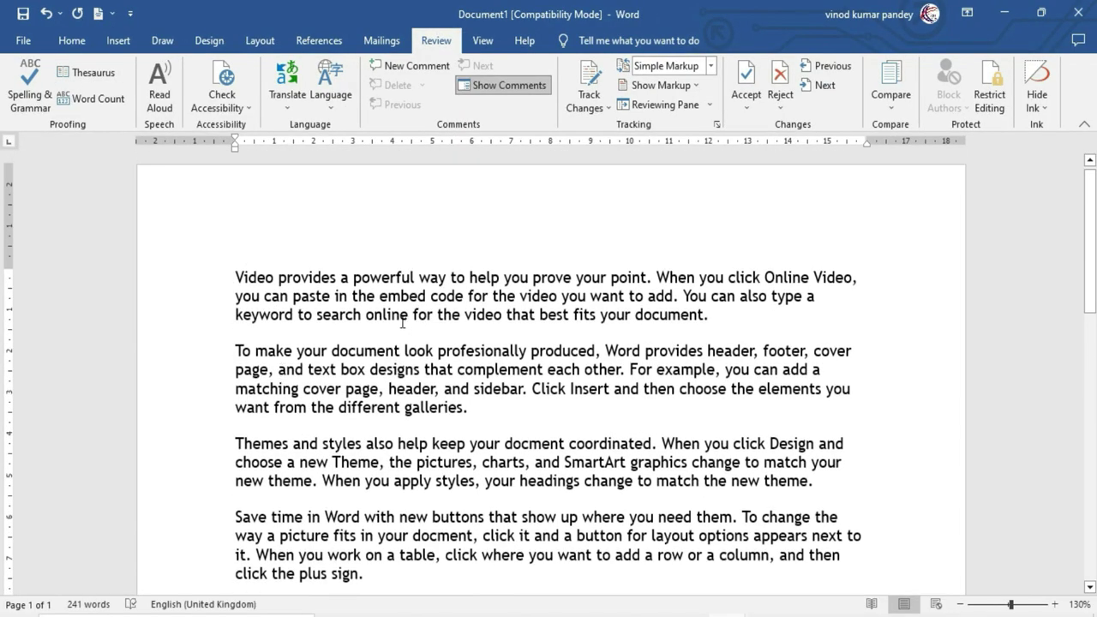
pyautogui.doubleClick(385, 279)
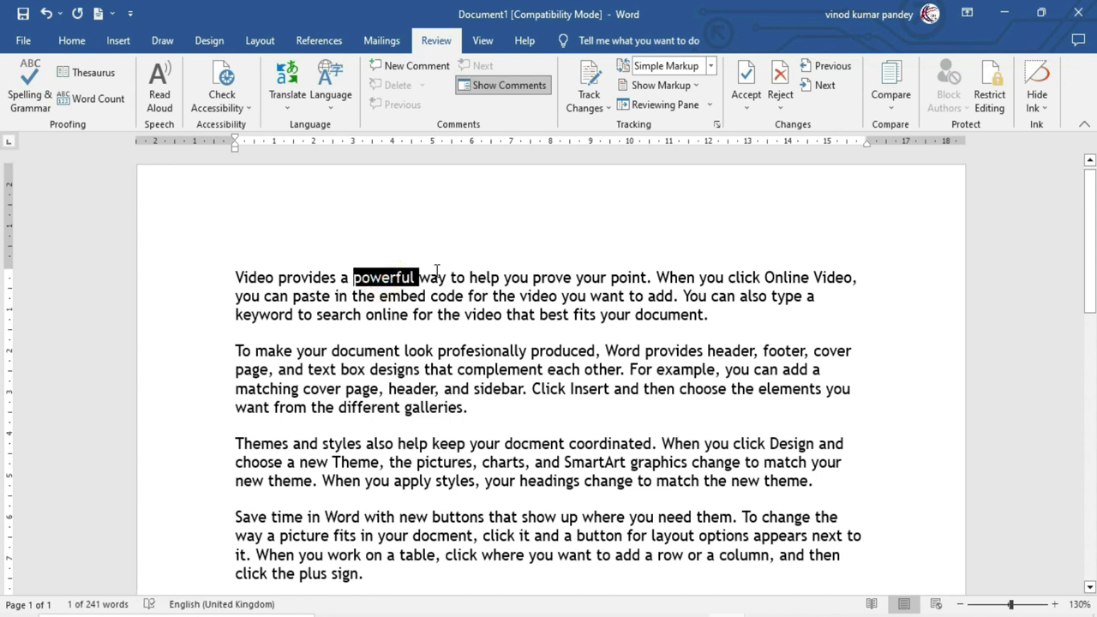
pyautogui.click(74, 74)
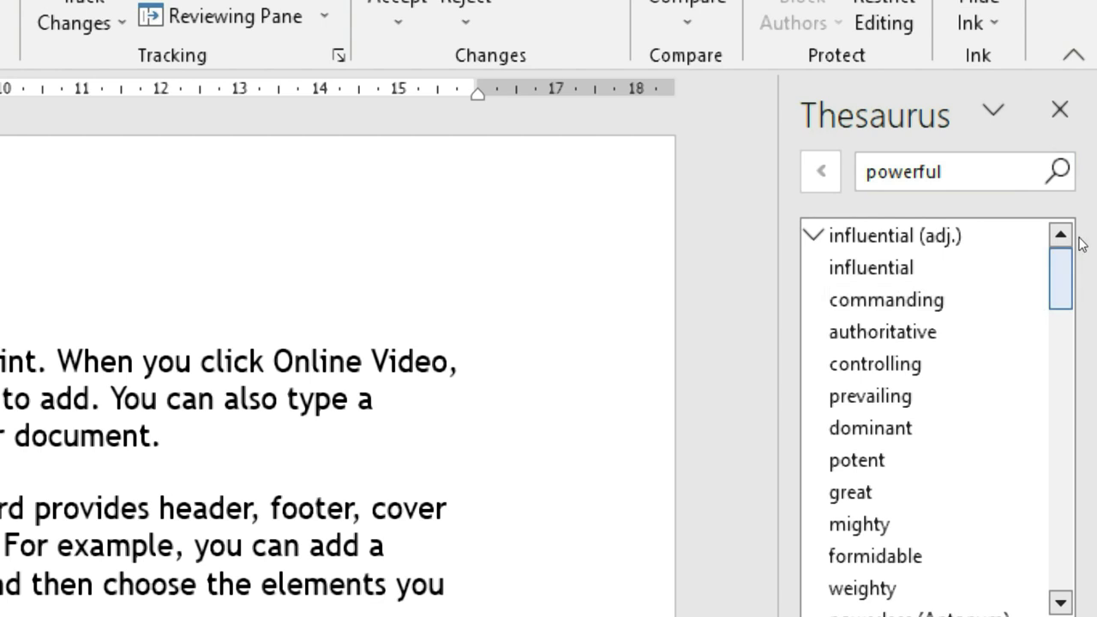
pyautogui.scroll(-3, 1080, 248)
pyautogui.scroll(-4, 1079, 306)
pyautogui.scroll(-5, 1083, 353)
pyautogui.scroll(6, 1081, 317)
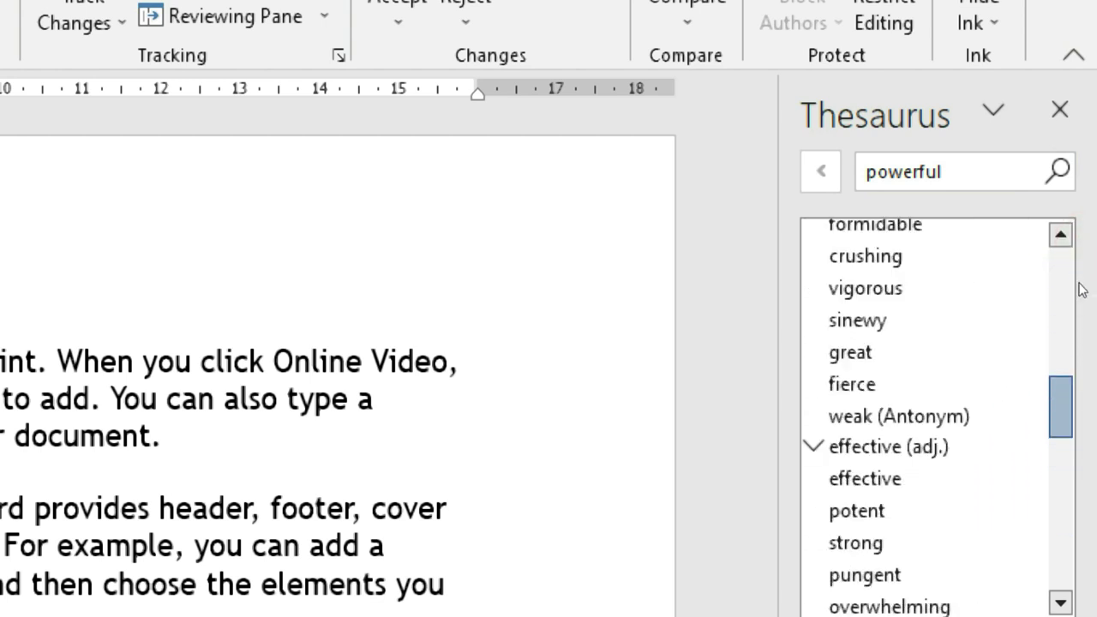
pyautogui.scroll(6, 1079, 257)
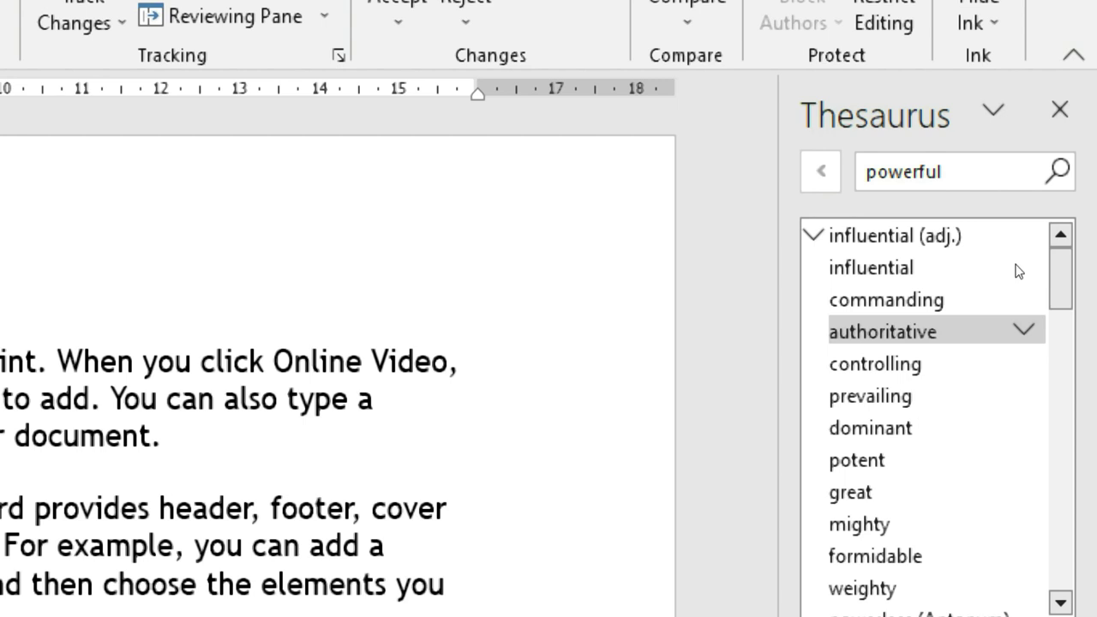
# - Search the Thesaurus for 'Document' and move down the results to Manuscript
pyautogui.click(1024, 175)
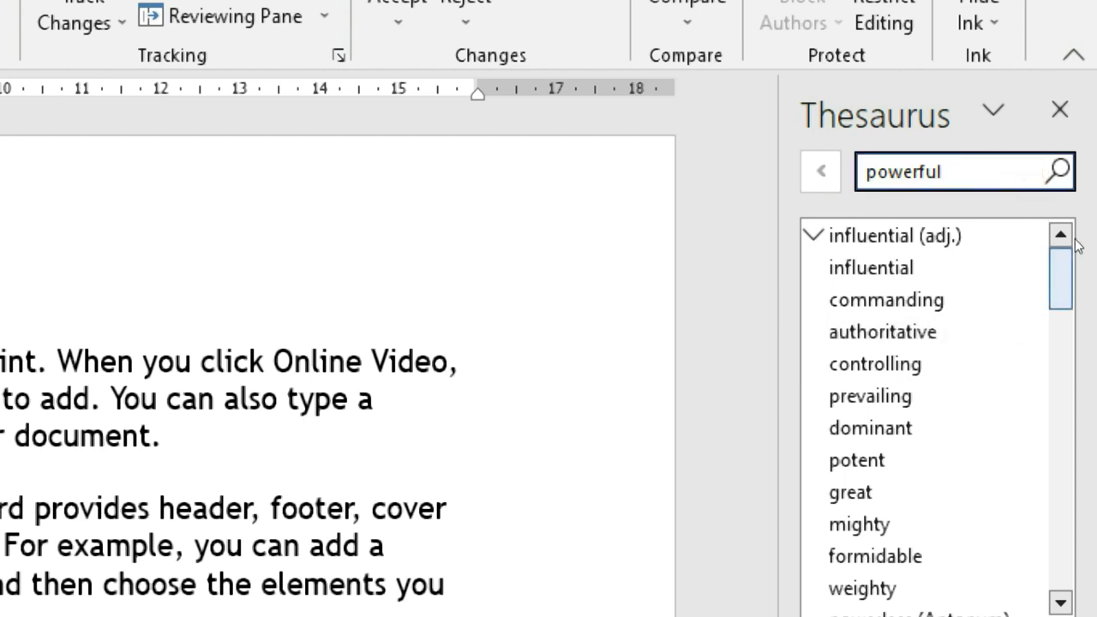
pyautogui.press('BackSpace')
pyautogui.press('BackSpace')
pyautogui.press('BackSpace')
pyautogui.press('BackSpace')
pyautogui.press('BackSpace')
pyautogui.press('BackSpace')
pyautogui.press('BackSpace')
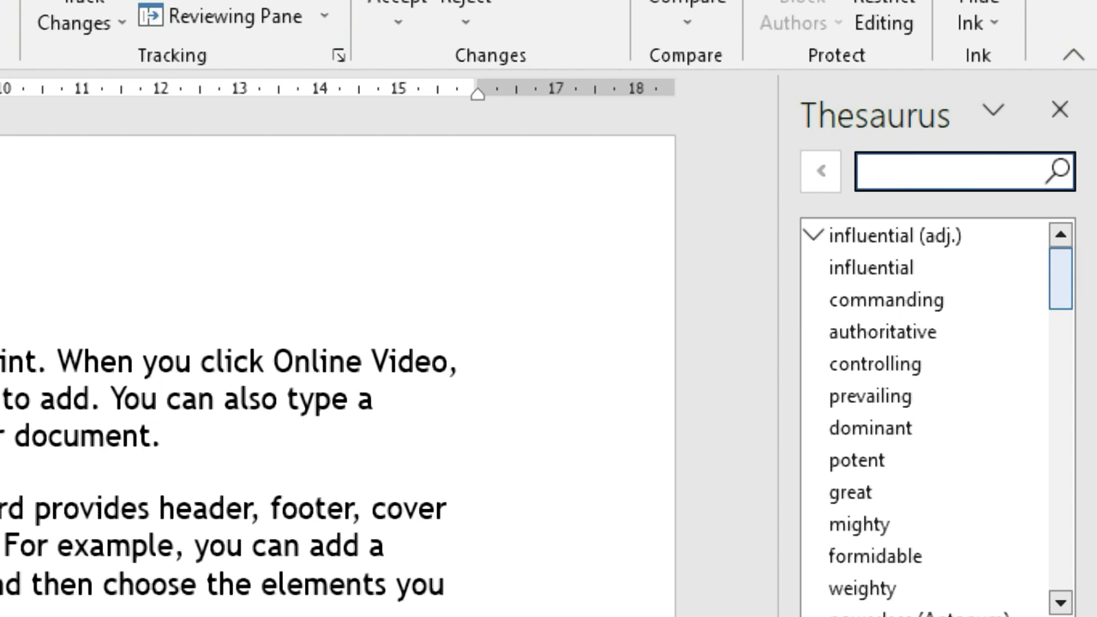
pyautogui.write('D')
pyautogui.write('ocument')
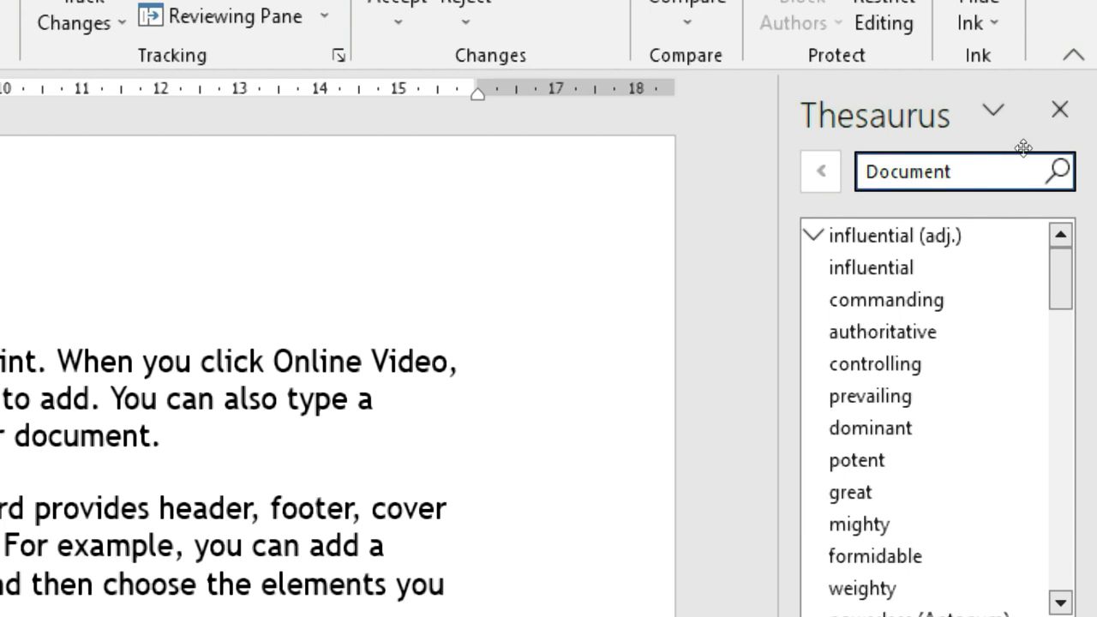
pyautogui.click(1070, 178)
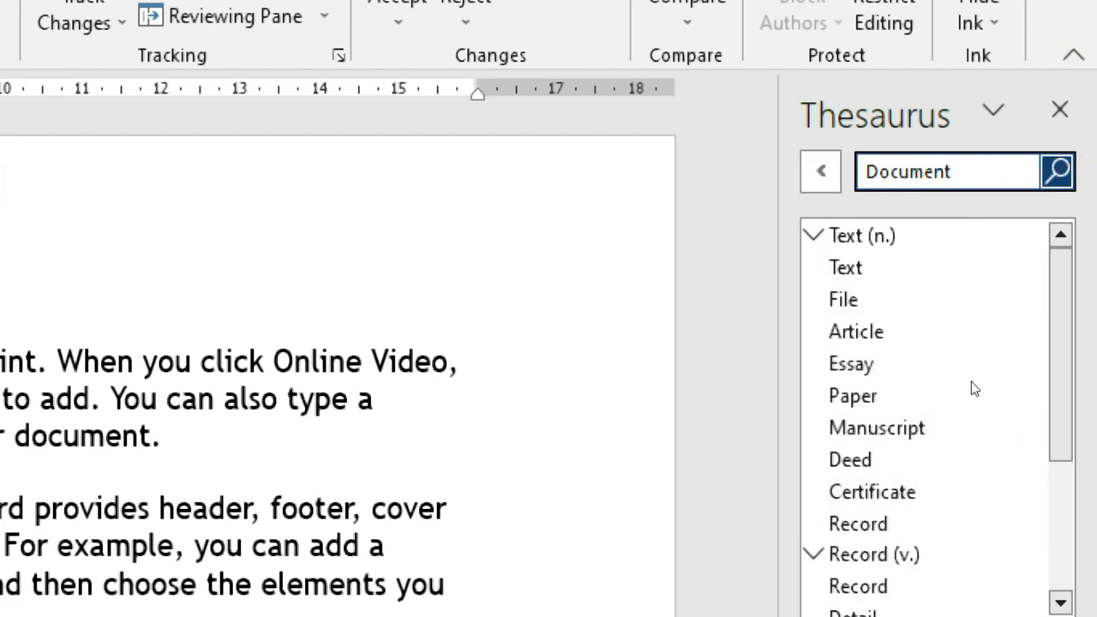
pyautogui.press('Down')
pyautogui.press('Down')
pyautogui.press('Down')
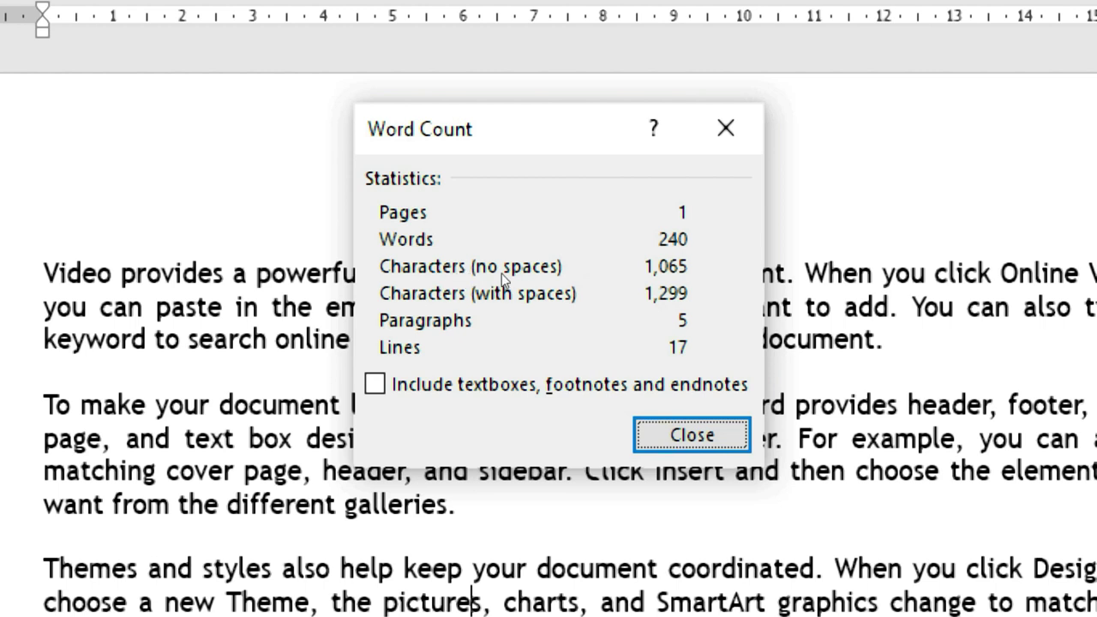
# - Close Word Count and reposition the insertion point around the text after 'galleries.'
pyautogui.press('Escape')
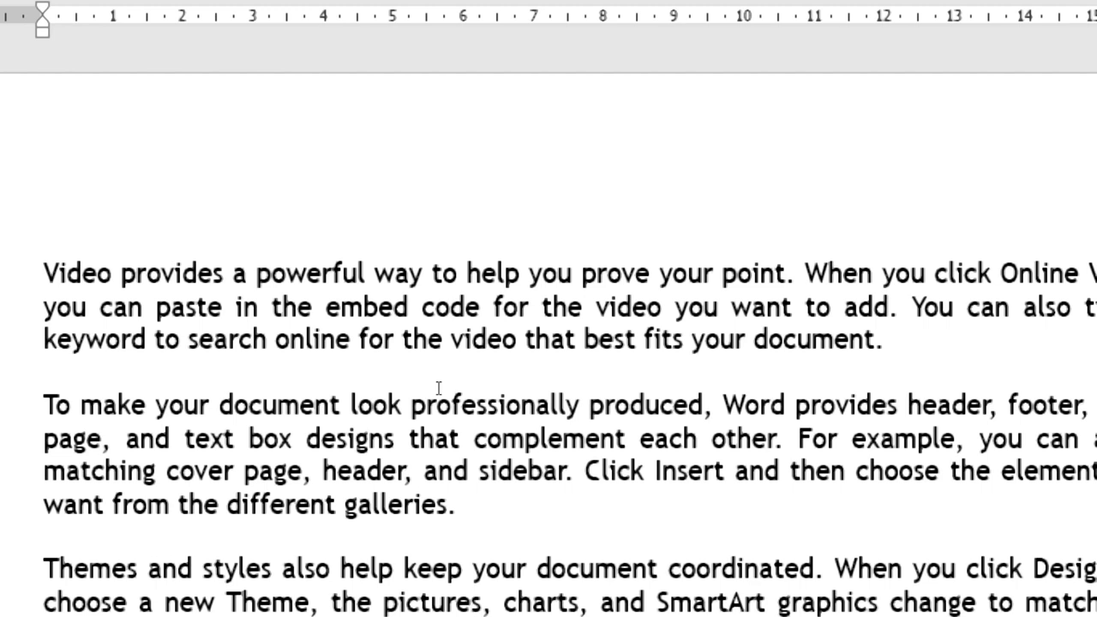
pyautogui.click(482, 388)
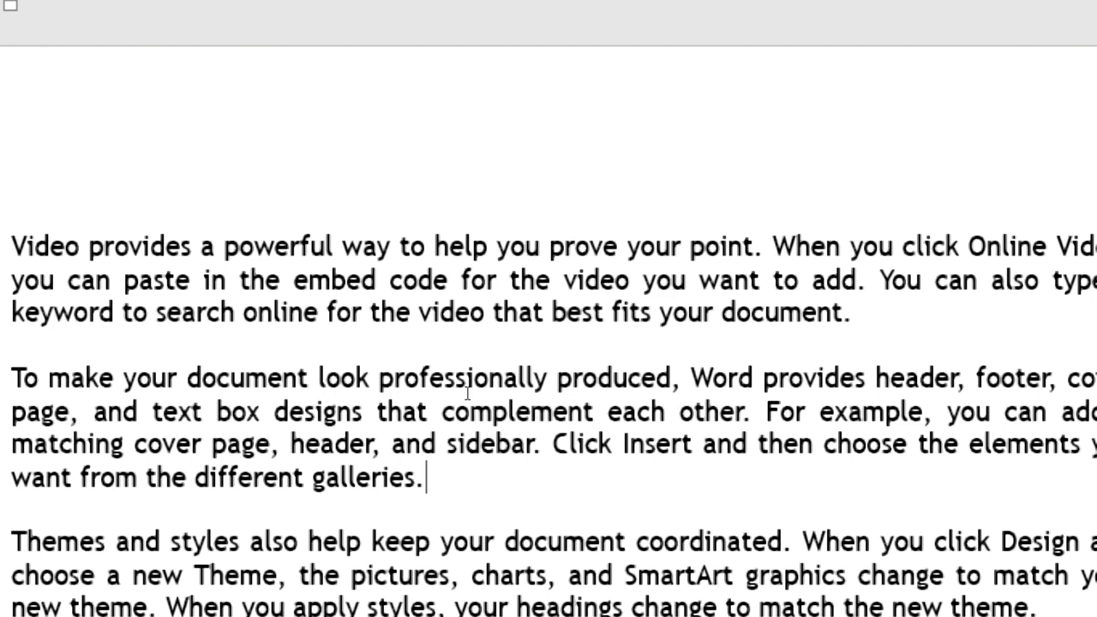
pyautogui.press('Up')
pyautogui.press('Up')
pyautogui.hotkey('shift', 'Right')
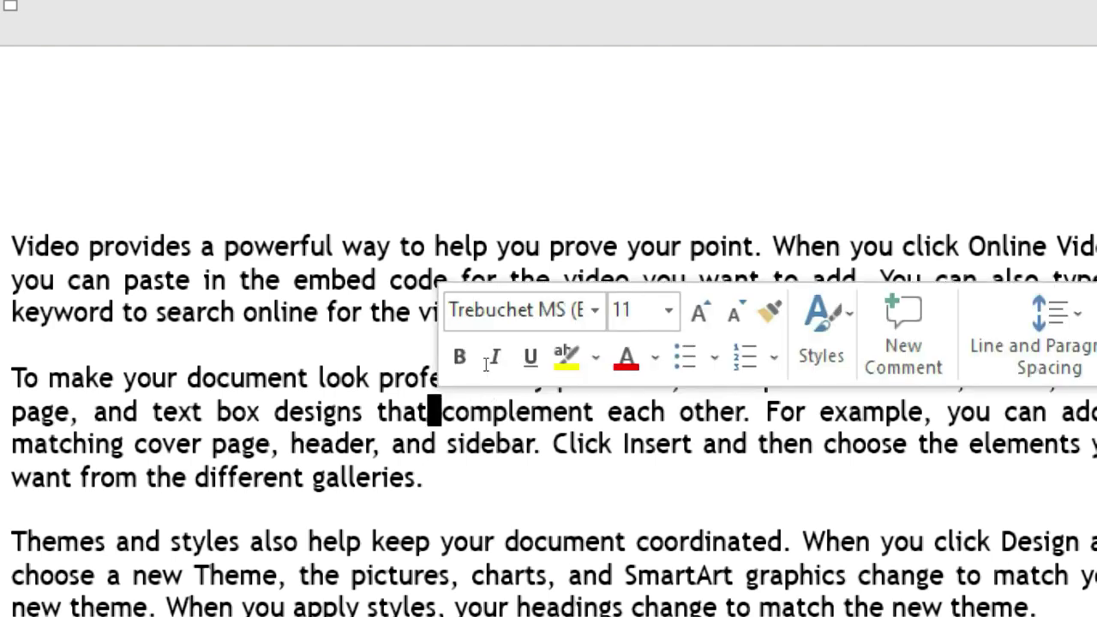
pyautogui.press('Down')
pyautogui.press('Down')
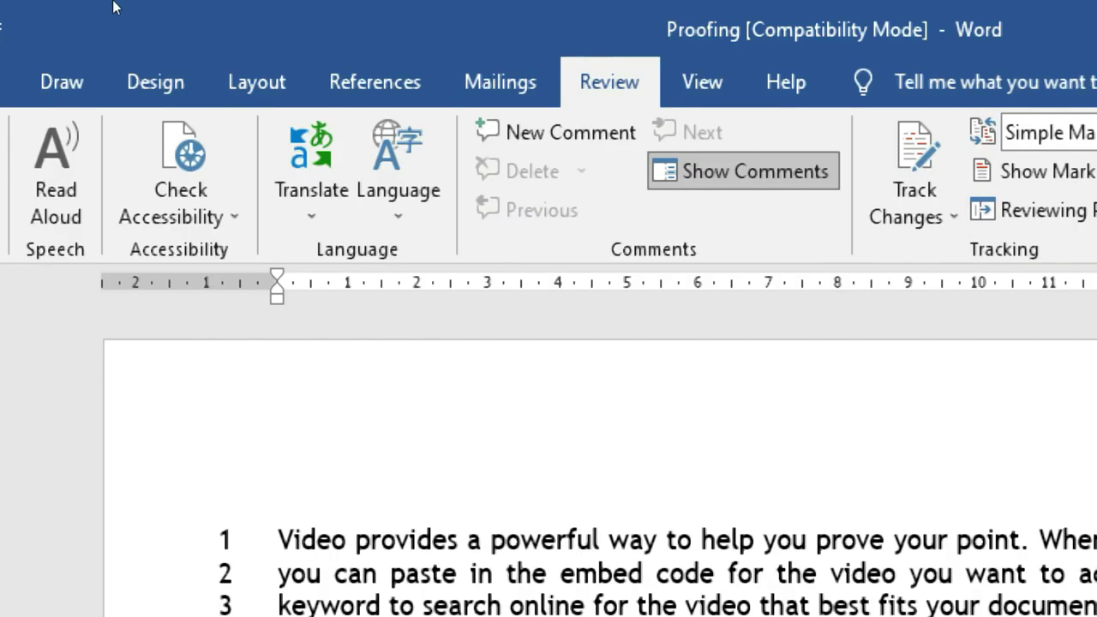
# - Reopen the word count statistics with the cursor before 'charts', then close them
pyautogui.click(138, 120)
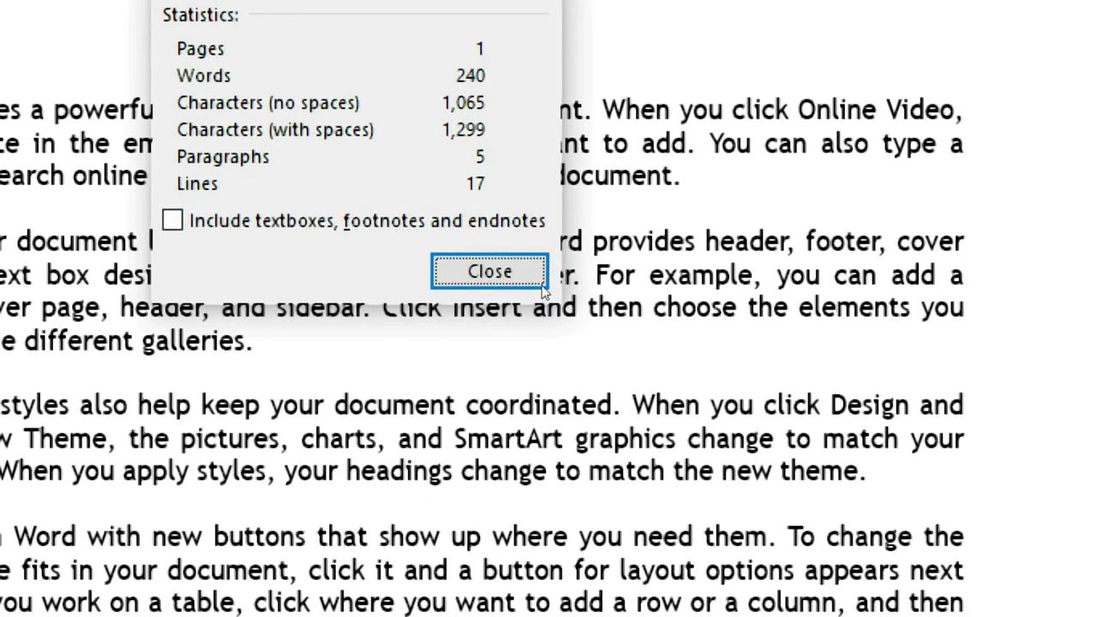
pyautogui.press('Escape')
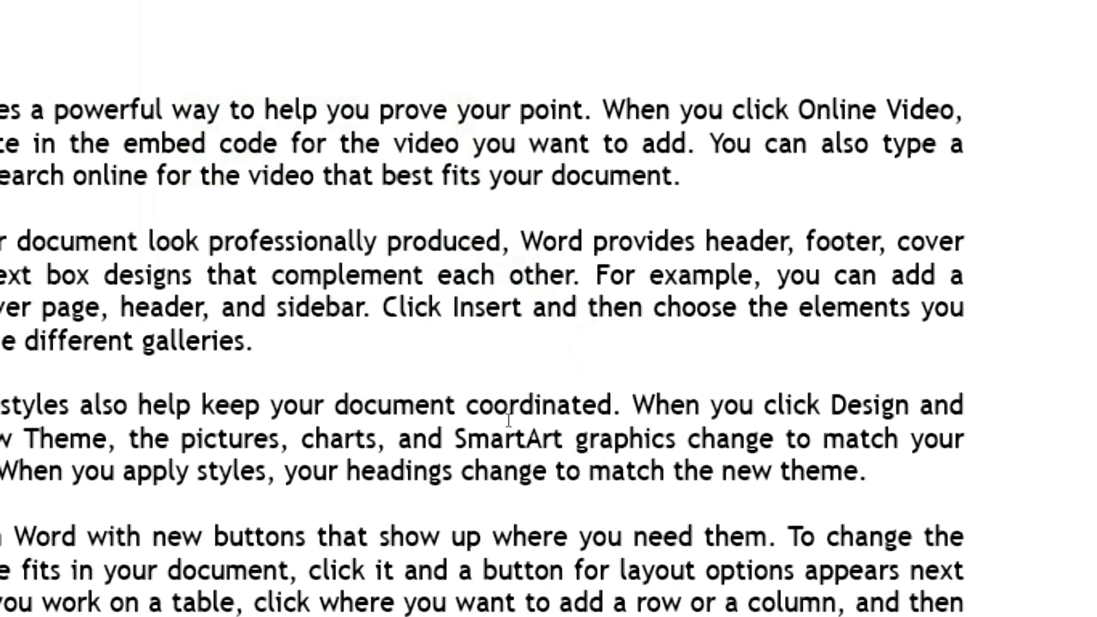
pyautogui.click(508, 419)
pyautogui.click(506, 424)
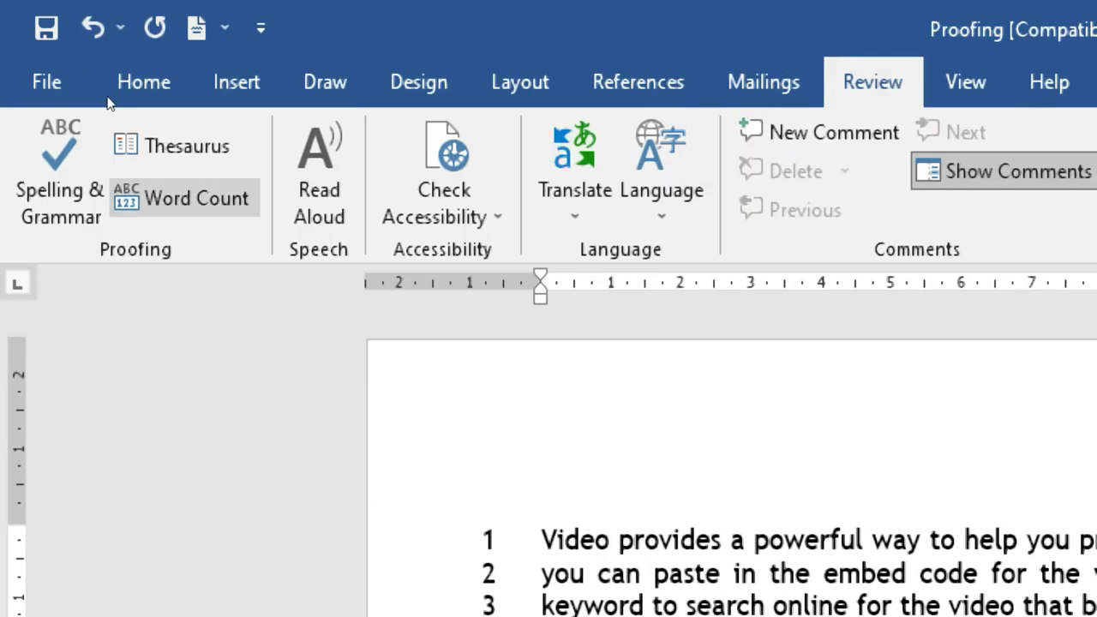
pyautogui.click(196, 196)
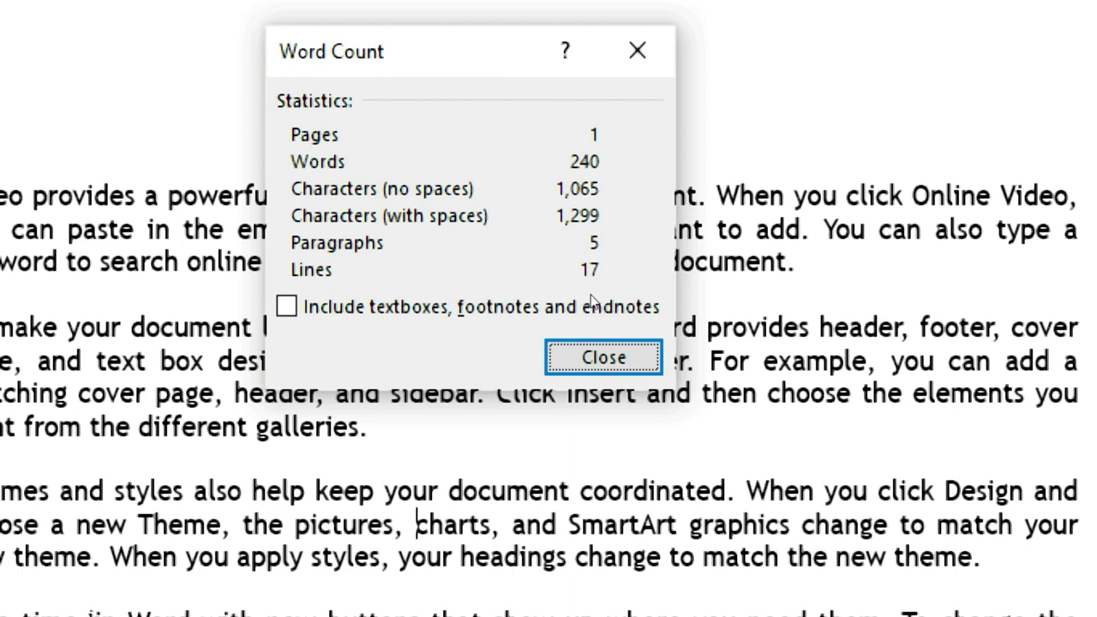
pyautogui.click(599, 358)
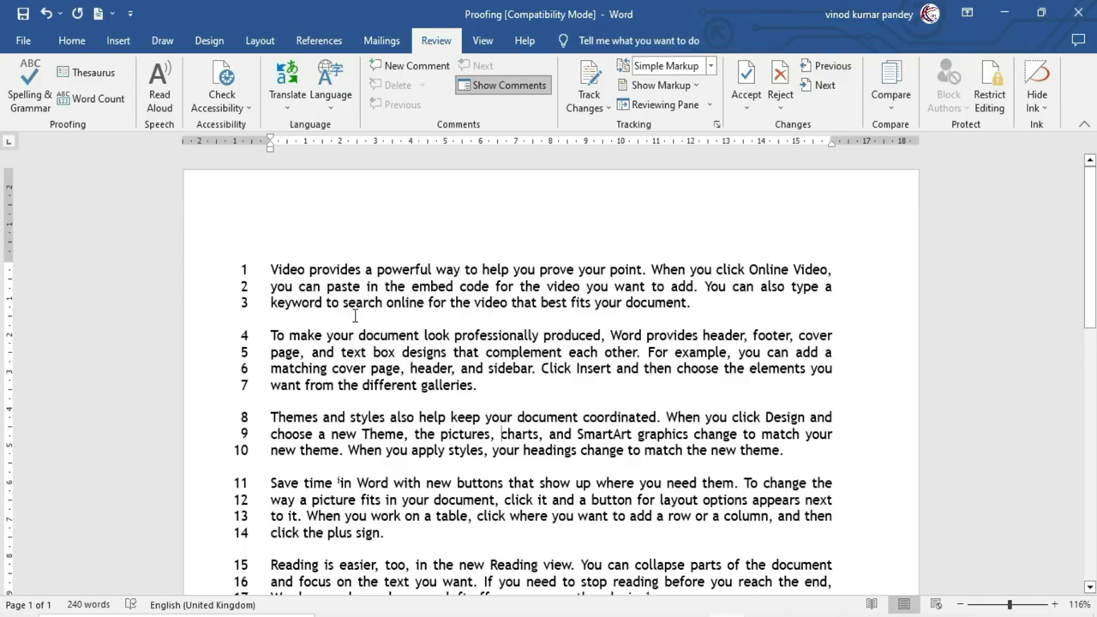
pyautogui.click(322, 437)
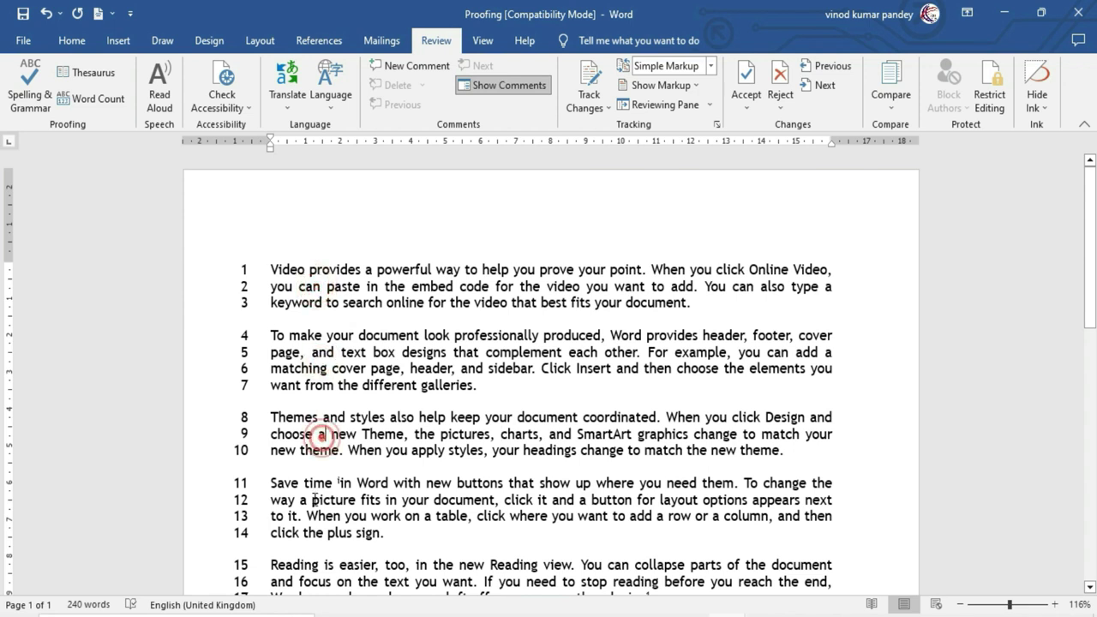
pyautogui.scroll(-2, 318, 428)
pyautogui.click(349, 498)
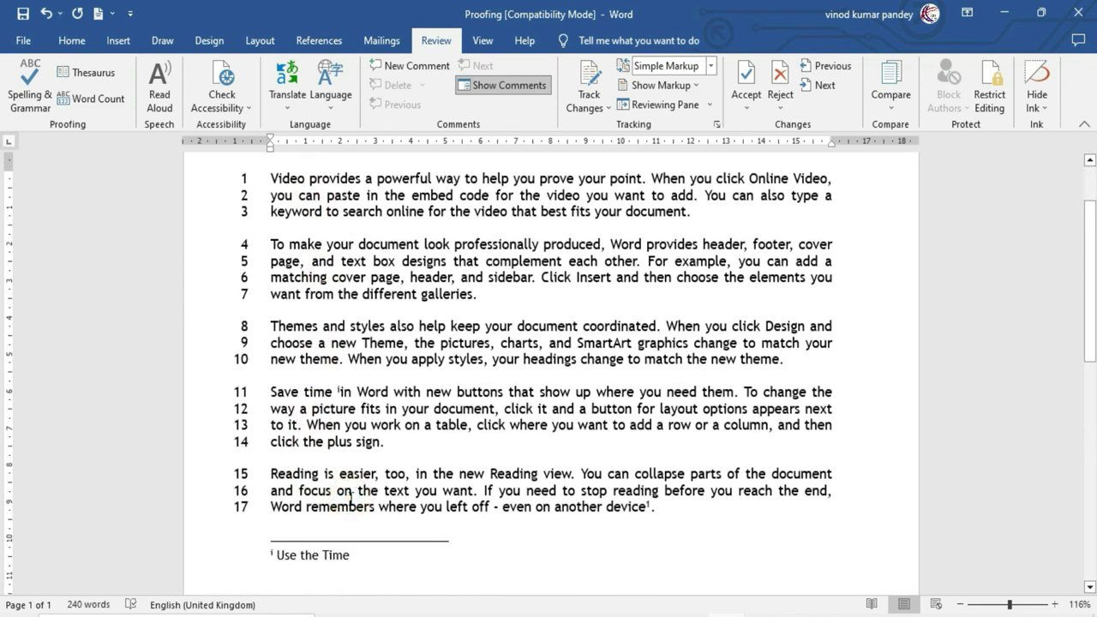
pyautogui.scroll(-3, 351, 498)
pyautogui.scroll(-4, 352, 498)
pyautogui.scroll(-5, 353, 497)
pyautogui.scroll(3, 353, 497)
pyautogui.scroll(5, 352, 498)
pyautogui.scroll(3, 353, 498)
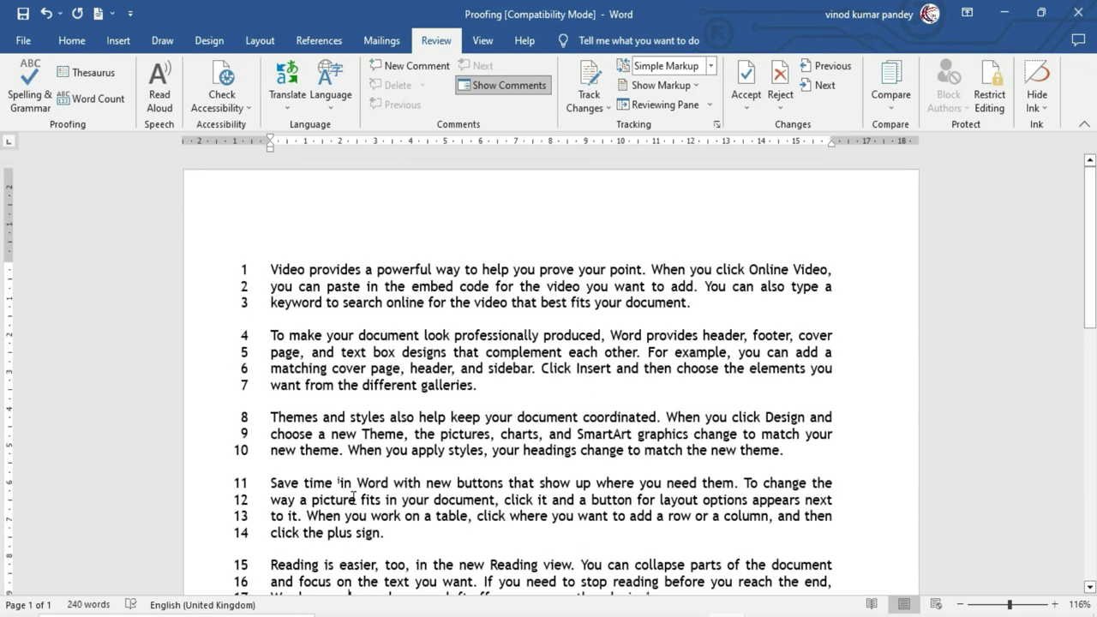
pyautogui.click(94, 98)
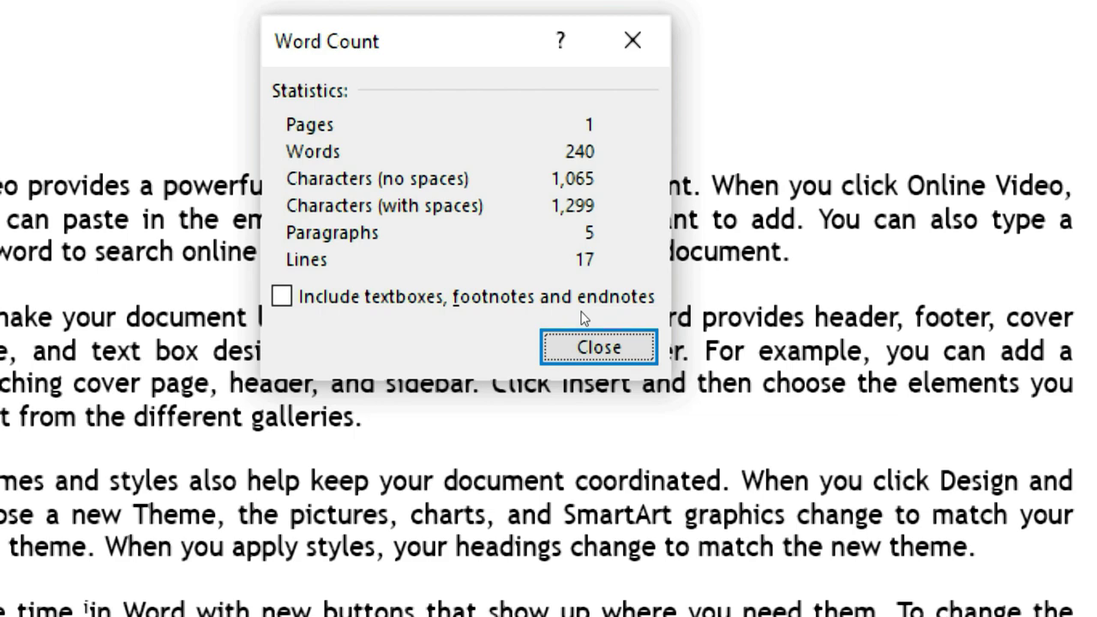
pyautogui.click(589, 347)
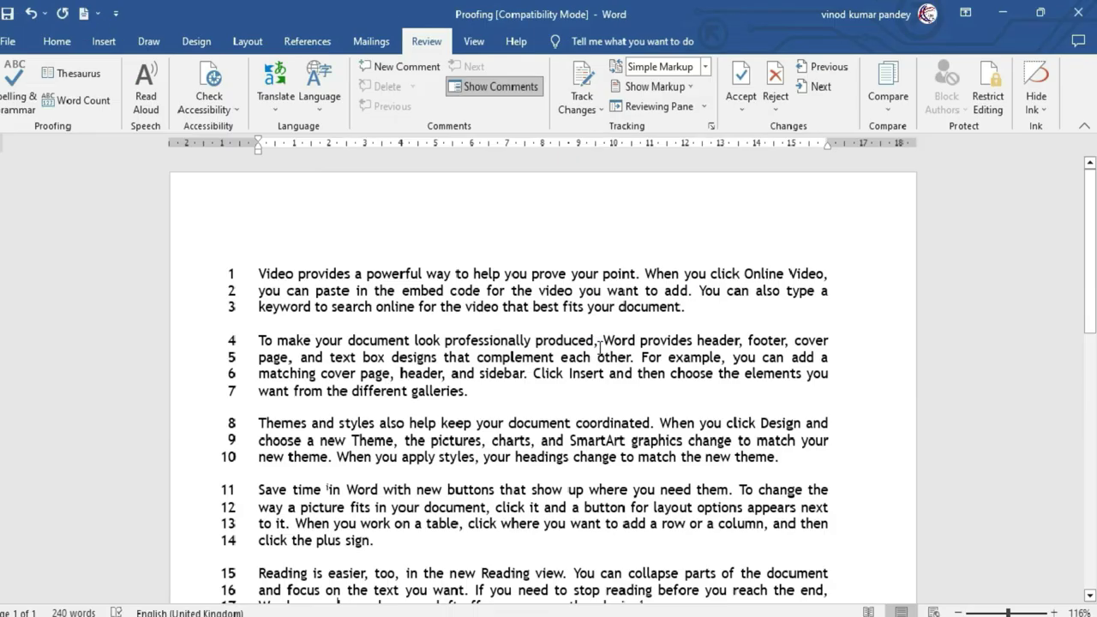
pyautogui.scroll(-3, 288, 428)
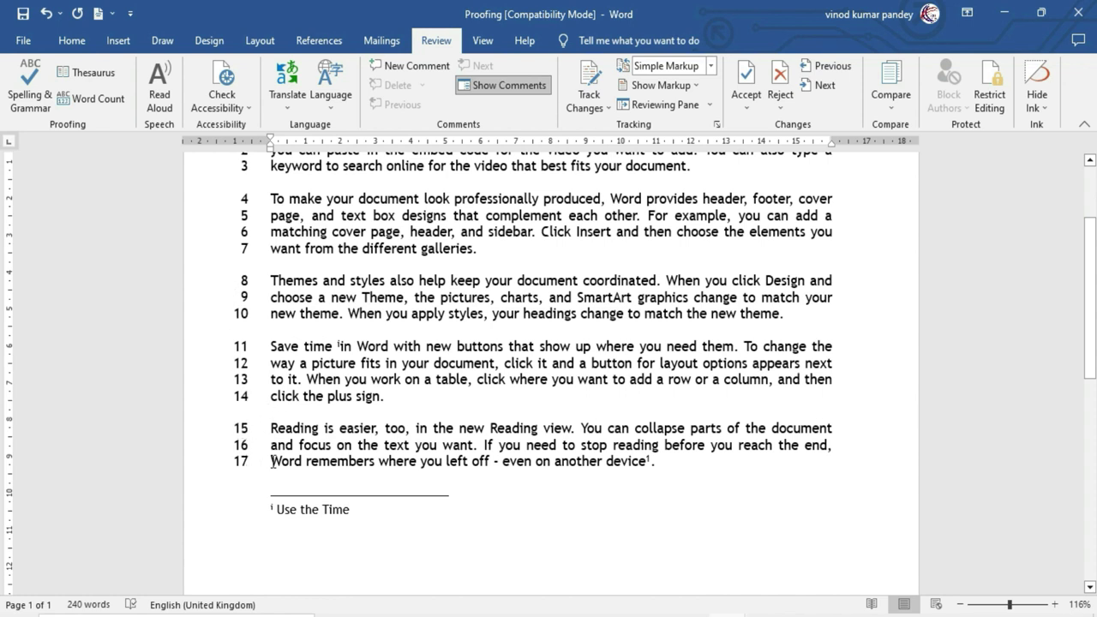
# - Add 'Document' as a new line 18 and check the count: 241 words, 18 lines
pyautogui.click(672, 468)
pyautogui.press('Return')
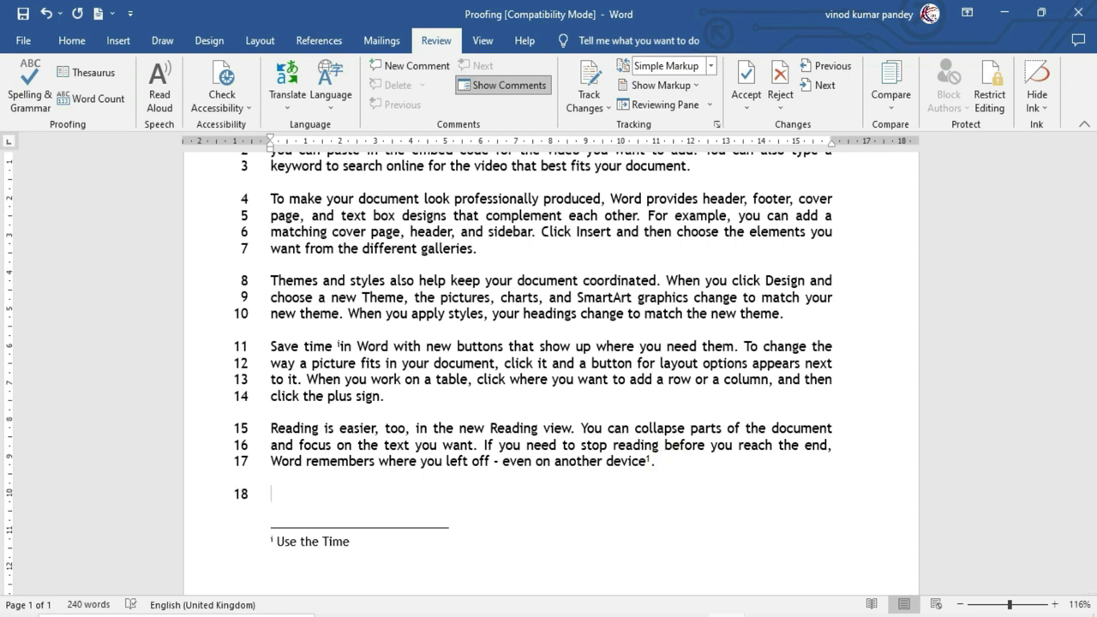
pyautogui.write('Document')
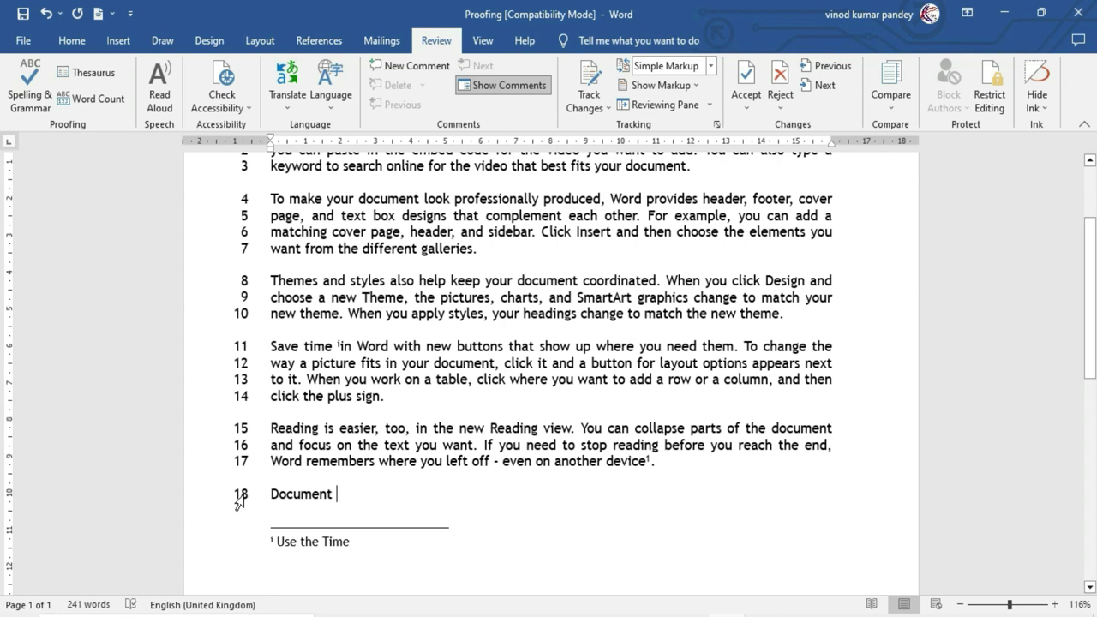
pyautogui.click(95, 99)
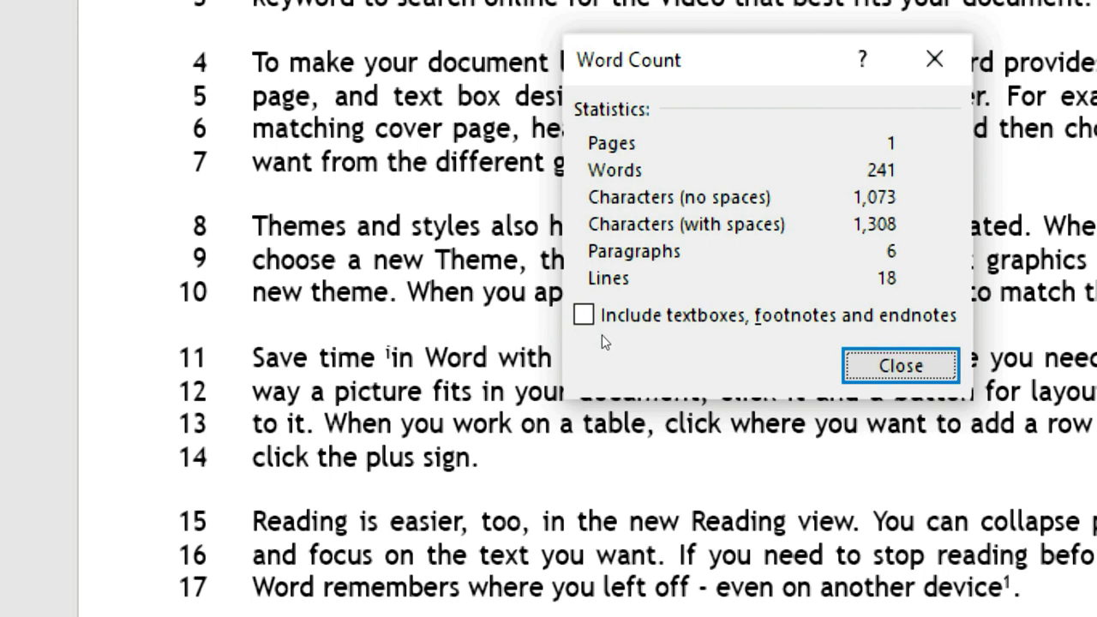
# - Include text boxes, footnotes and endnotes in the count (278 words), then inspect the footnote and quote box
pyautogui.hotkey('alt', 'f')
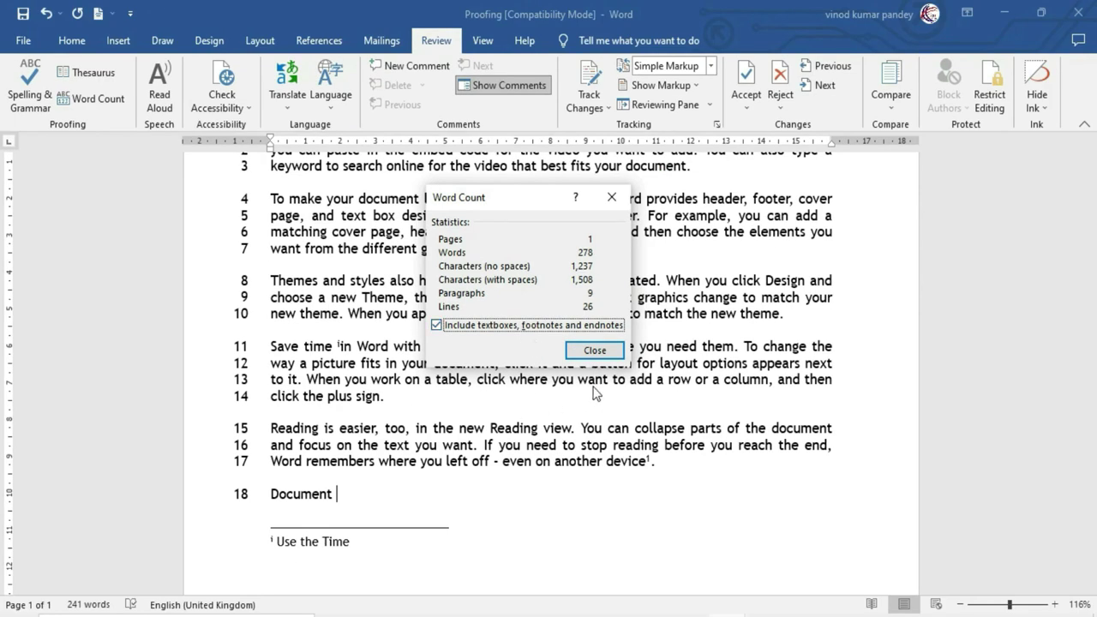
pyautogui.click(594, 351)
pyautogui.scroll(-5, 603, 424)
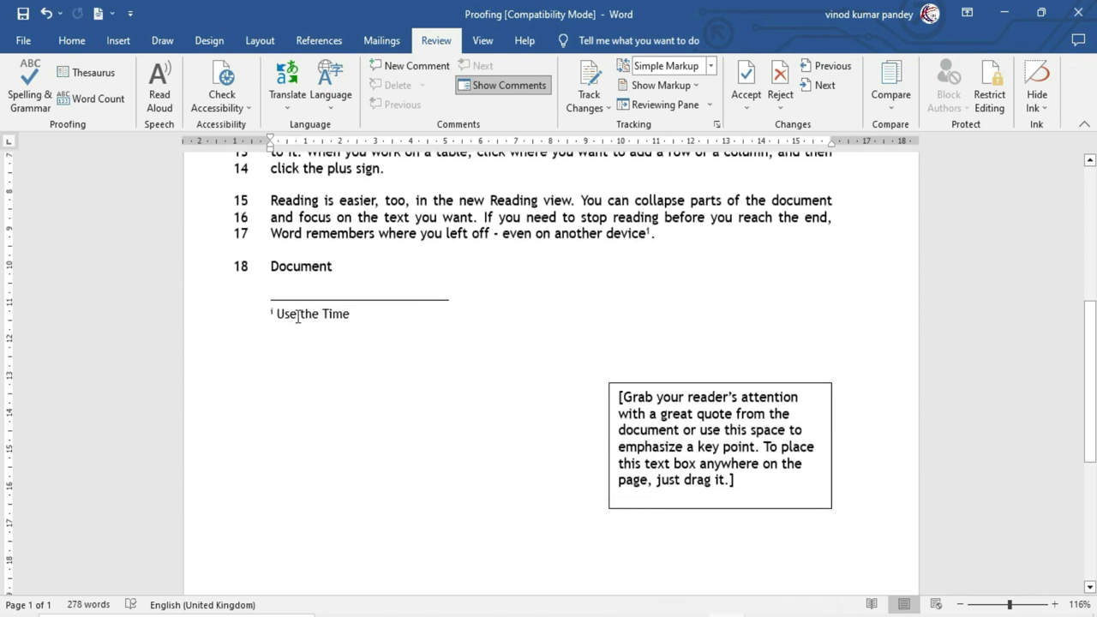
pyautogui.moveTo(277, 313); pyautogui.dragTo(350, 313)
pyautogui.scroll(-2, 676, 420)
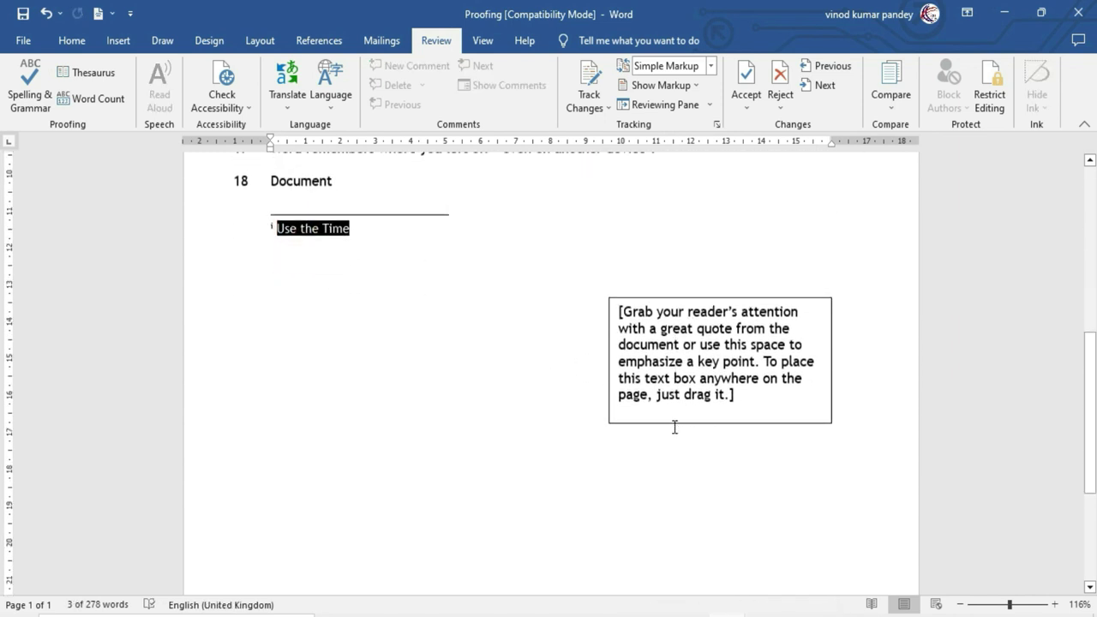
pyautogui.click(673, 364)
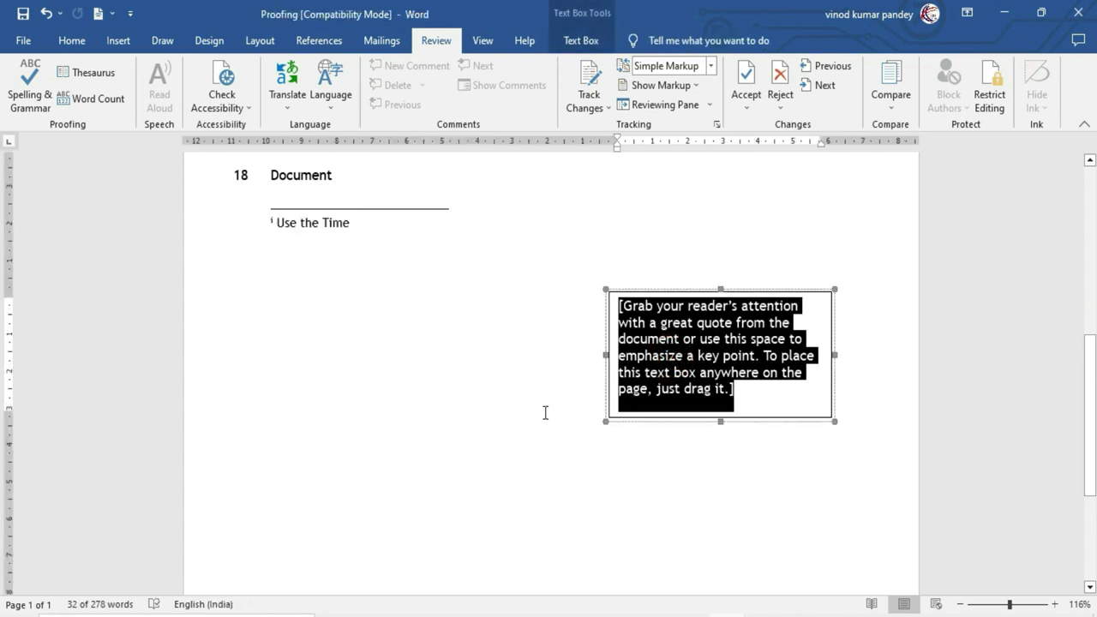
pyautogui.scroll(-2, 469, 418)
pyautogui.scroll(-3, 469, 419)
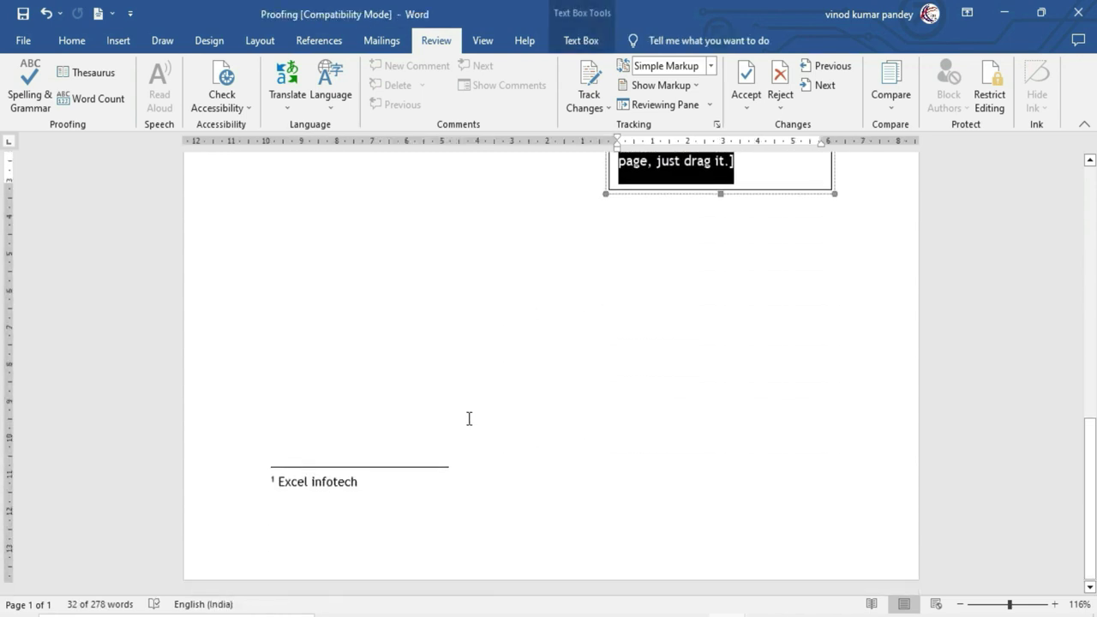
pyautogui.scroll(6, 469, 418)
pyautogui.scroll(5, 468, 418)
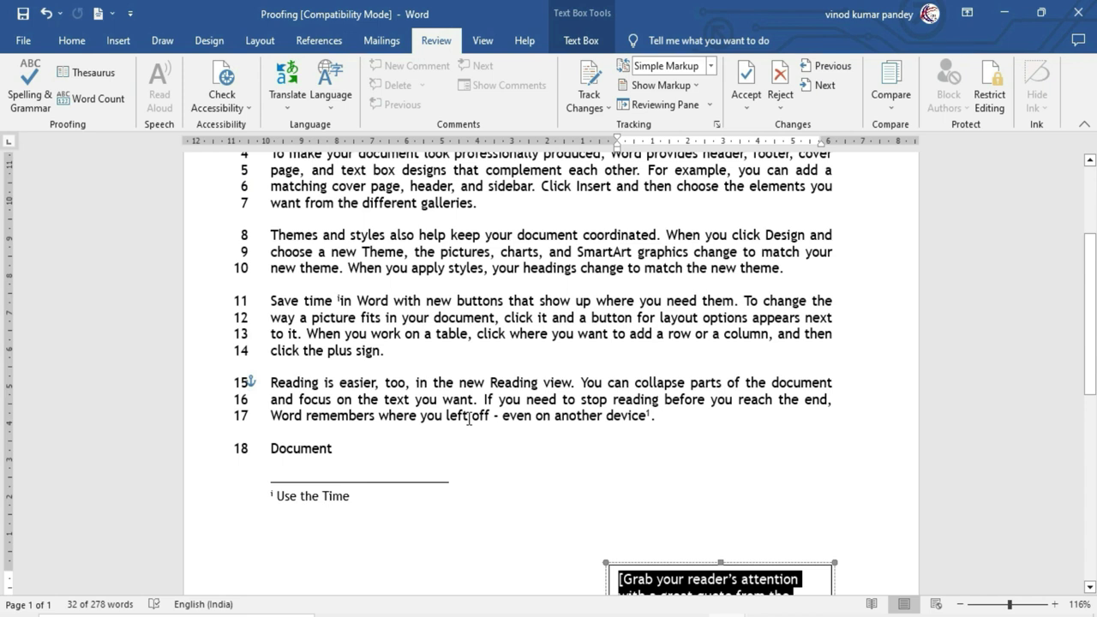
pyautogui.scroll(2, 469, 418)
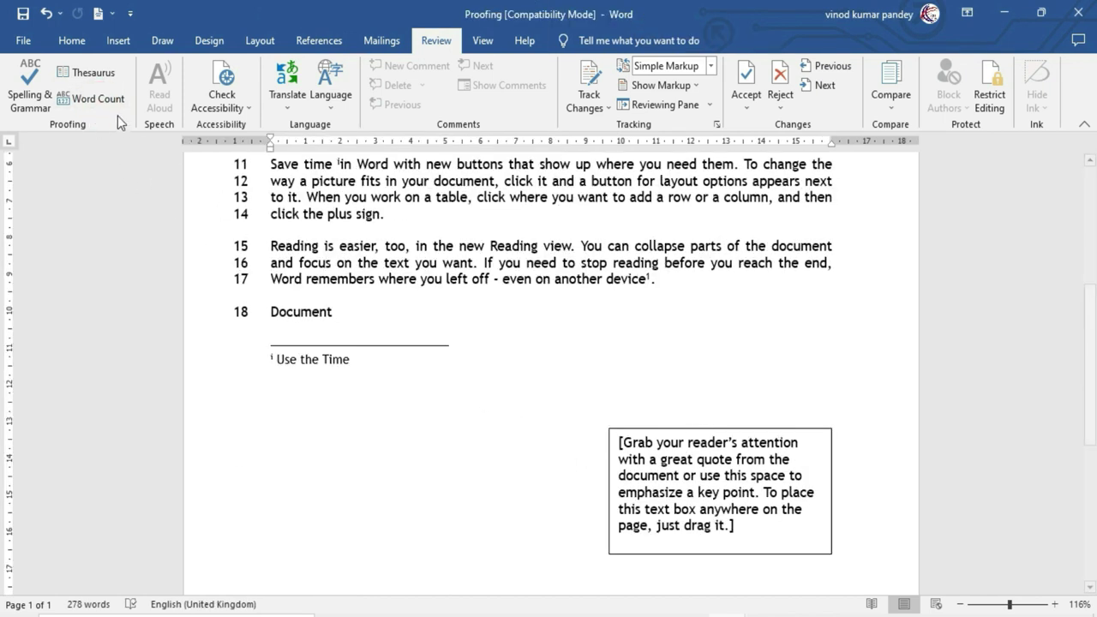
# - Exclude text boxes, footnotes and endnotes from Word Count, bringing it back to 241 words
pyautogui.click(94, 98)
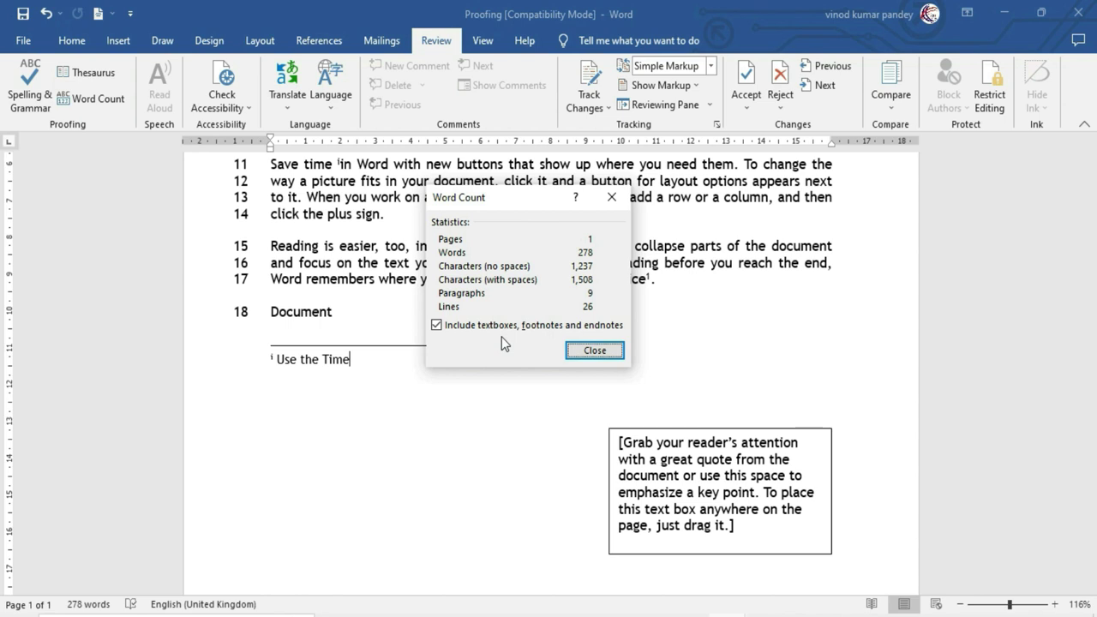
pyautogui.click(437, 325)
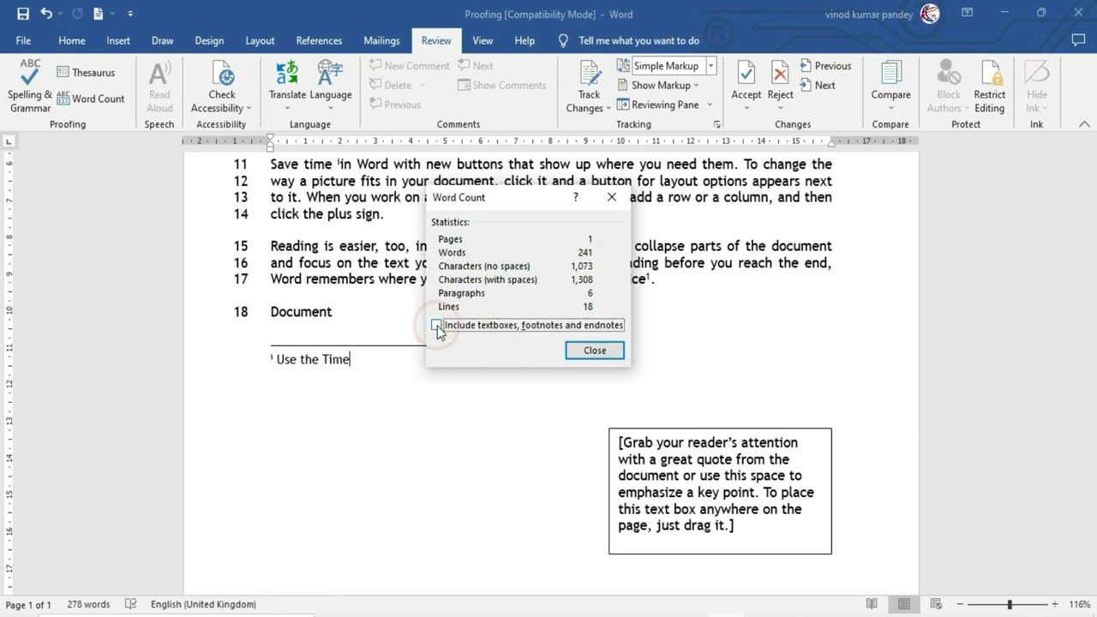
pyautogui.click(595, 350)
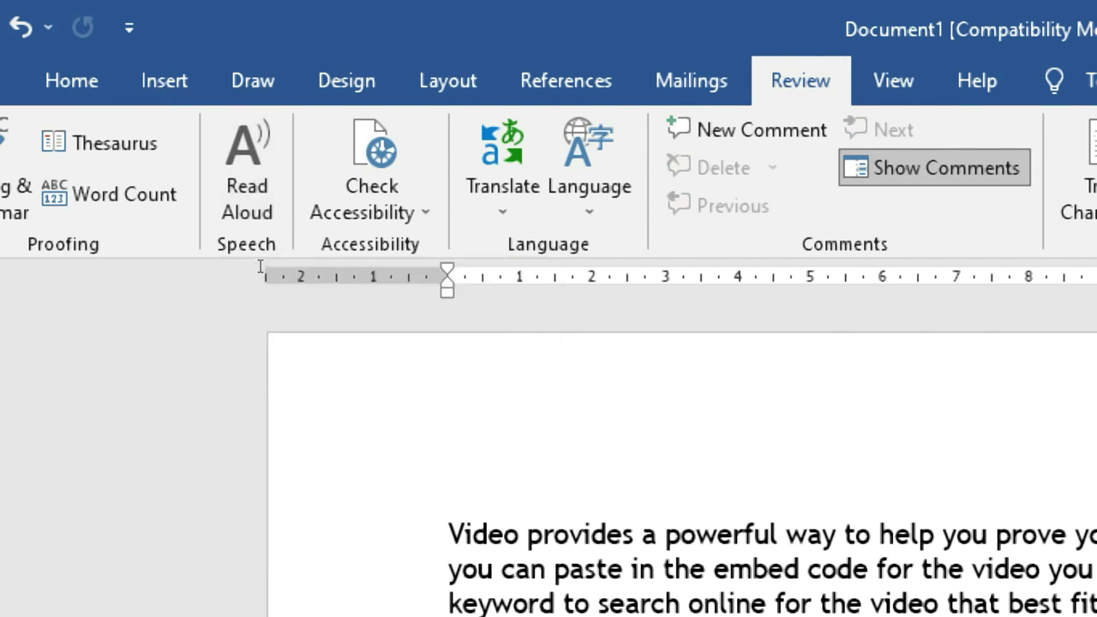
# - Start reading the document aloud with Read Aloud, then pause it
pyautogui.click(258, 346)
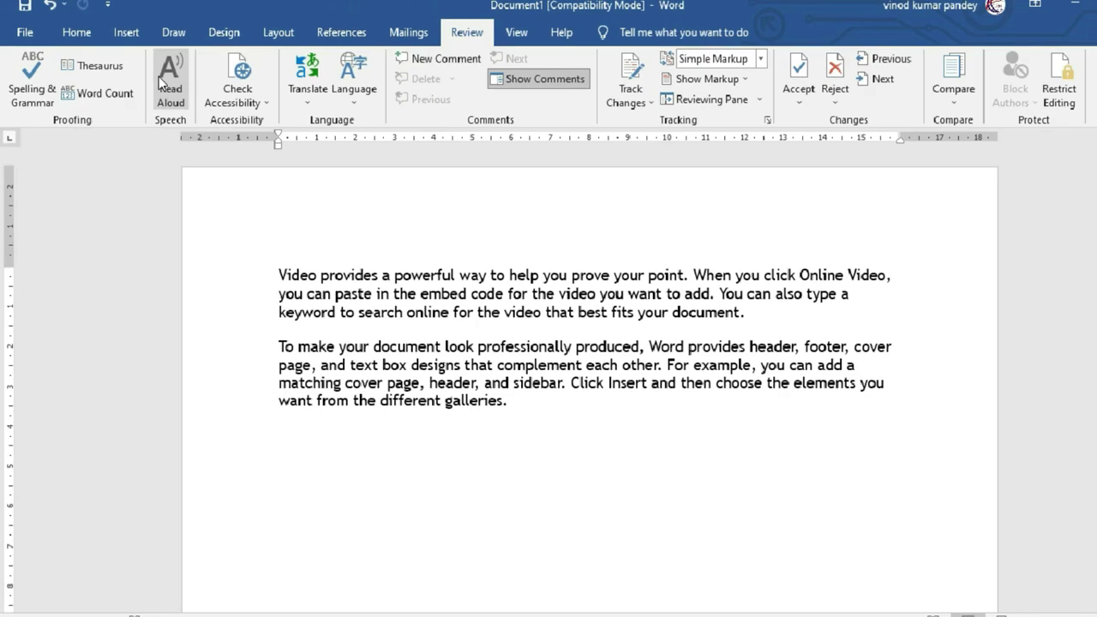
pyautogui.click(163, 95)
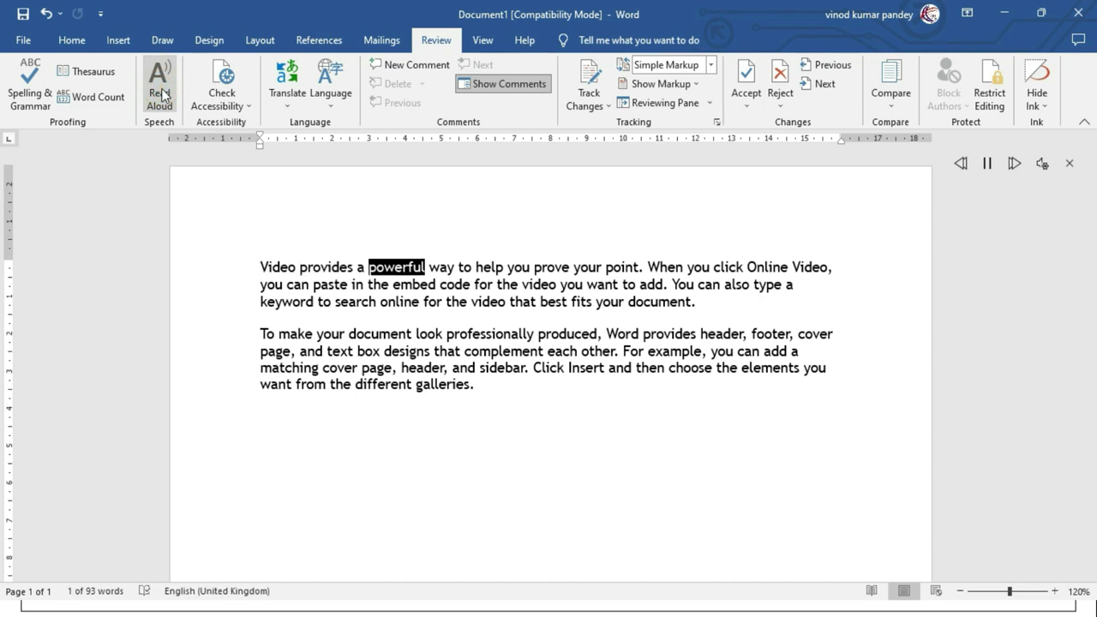
pyautogui.click(986, 162)
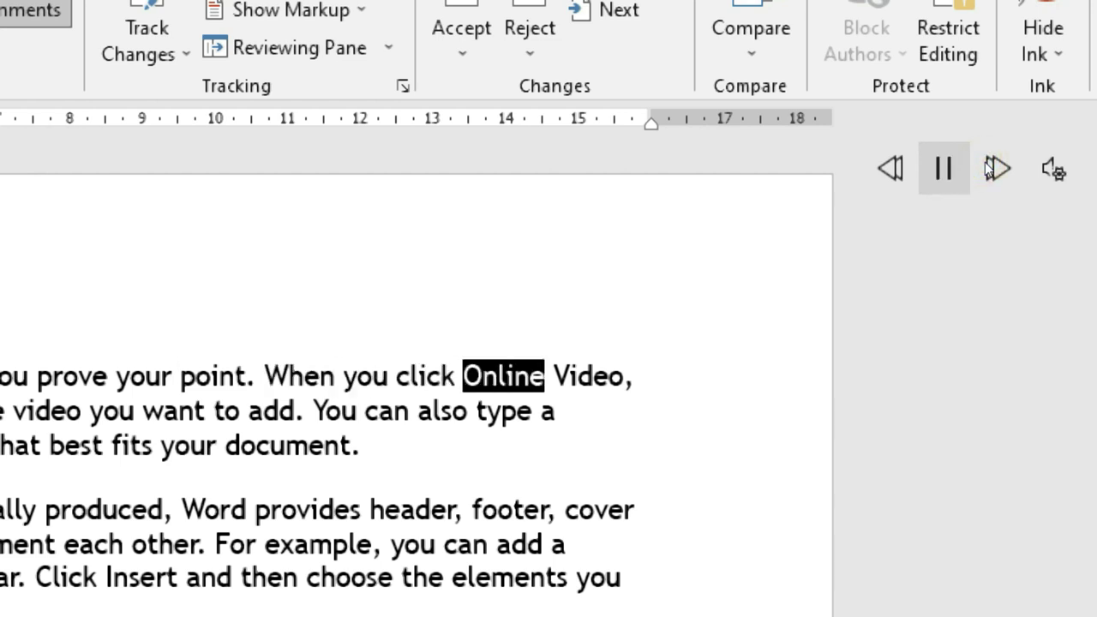
pyautogui.click(988, 169)
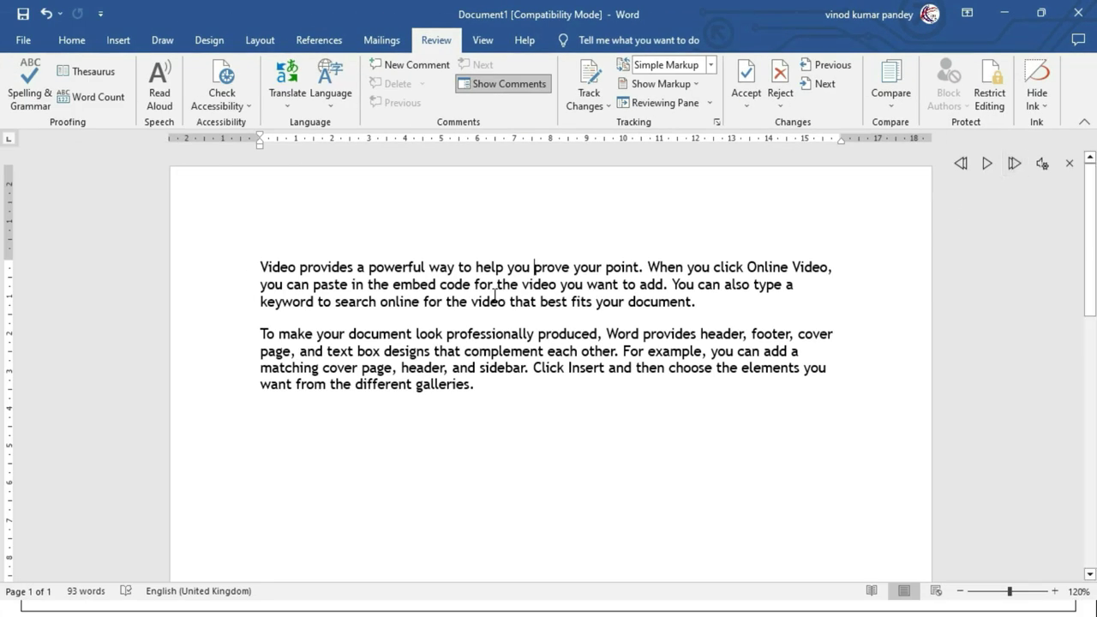
# - Restart reading from the beginning, skip to the second paragraph, then replay the first and stop
pyautogui.click(297, 268)
pyautogui.click(263, 267)
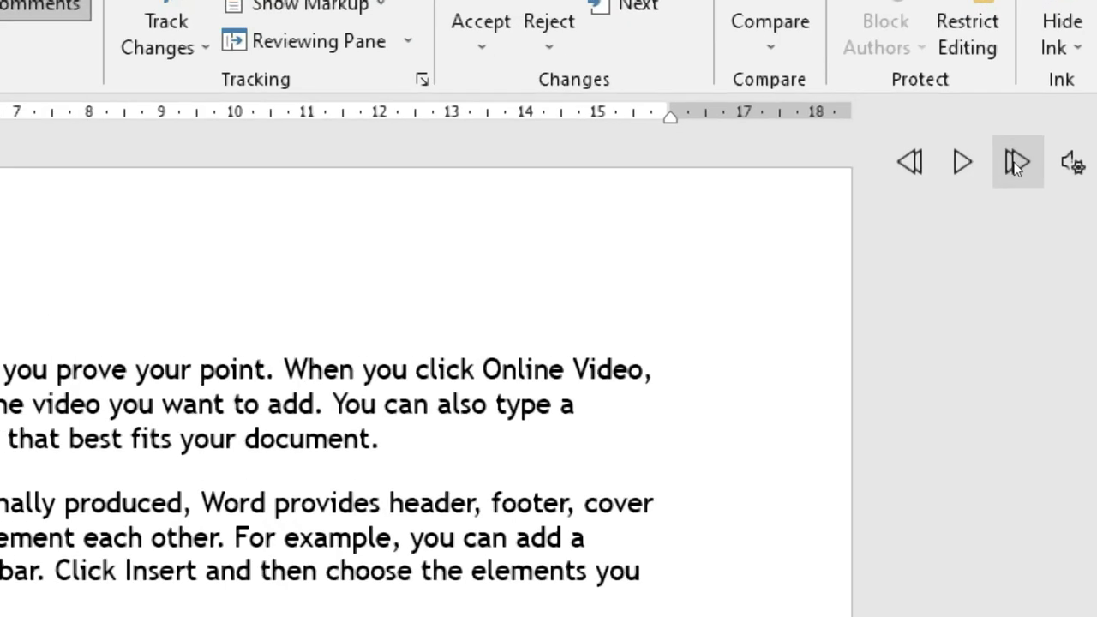
pyautogui.click(1015, 164)
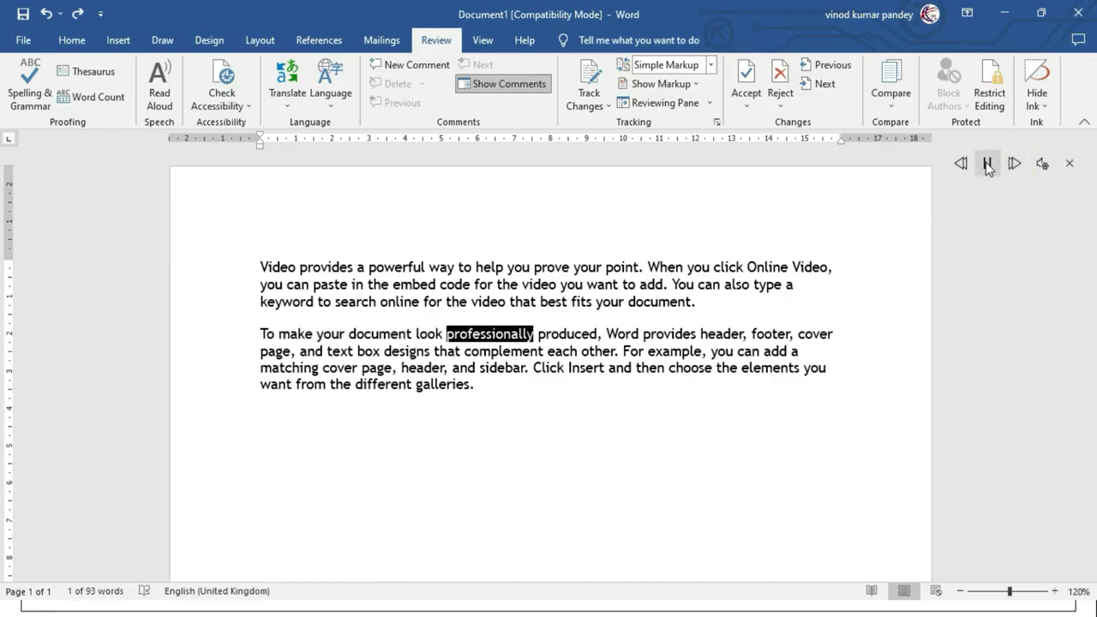
pyautogui.click(987, 164)
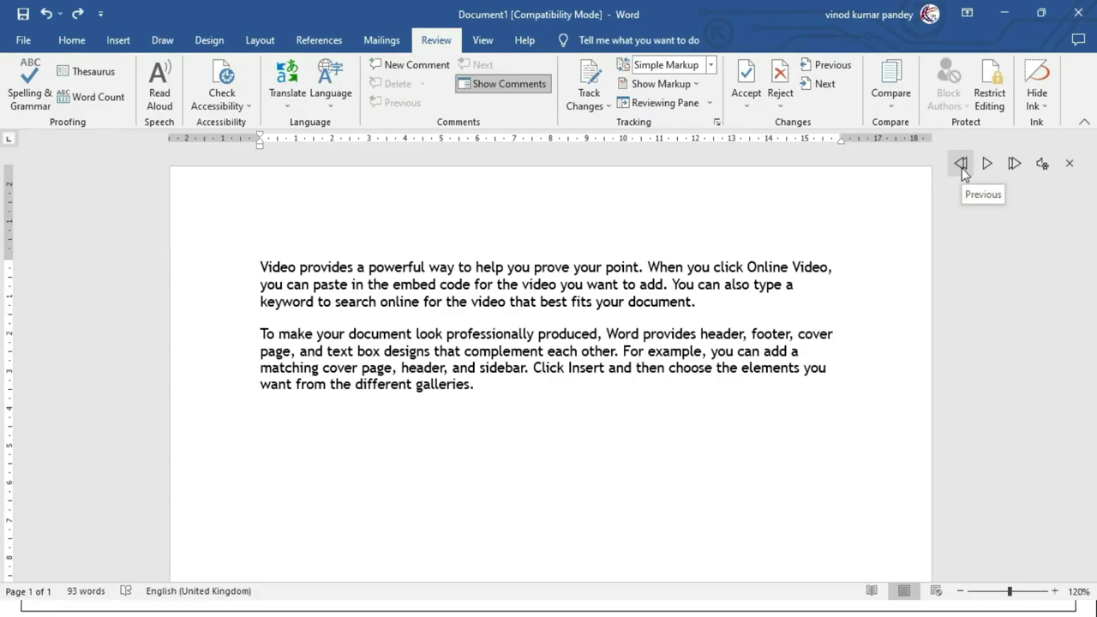
pyautogui.click(960, 168)
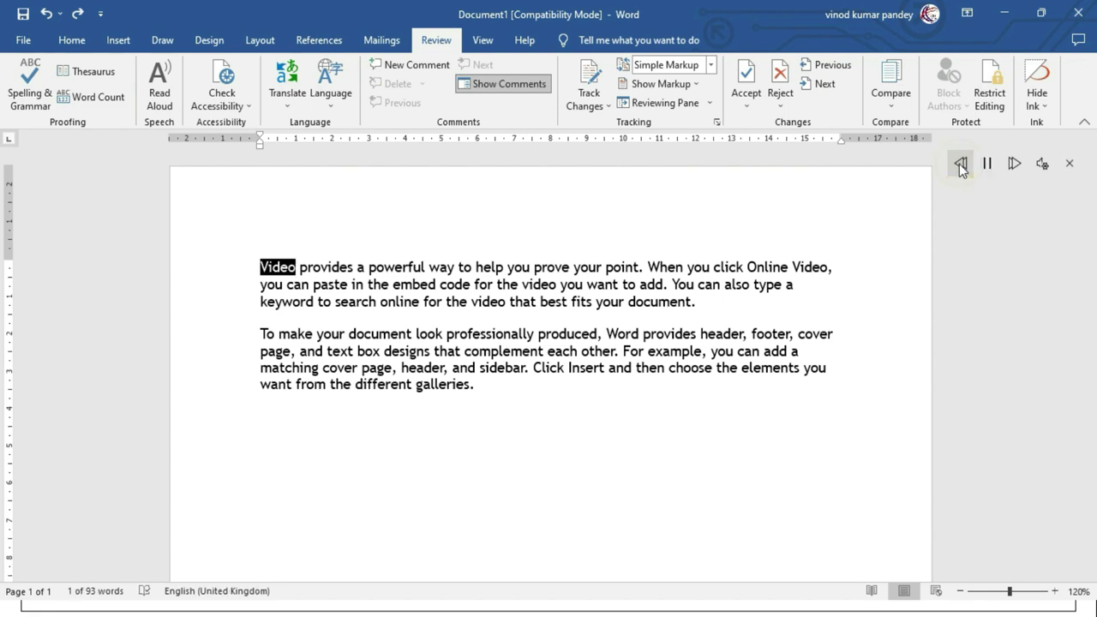
pyautogui.click(986, 163)
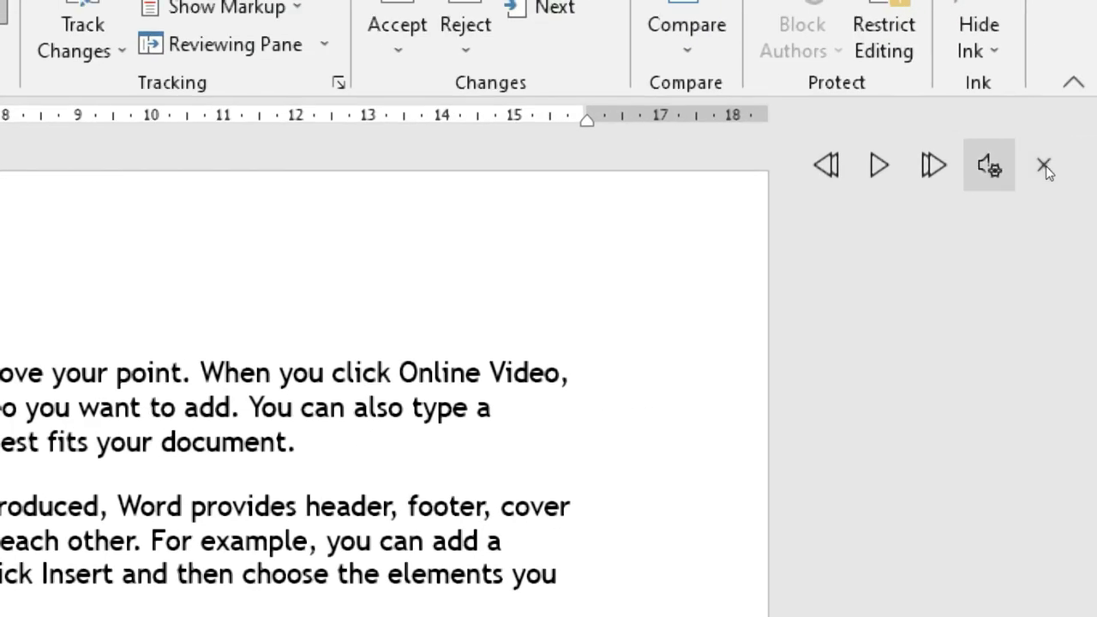
# - Raise the Read Aloud reading speed and briefly play and pause it
pyautogui.click(988, 166)
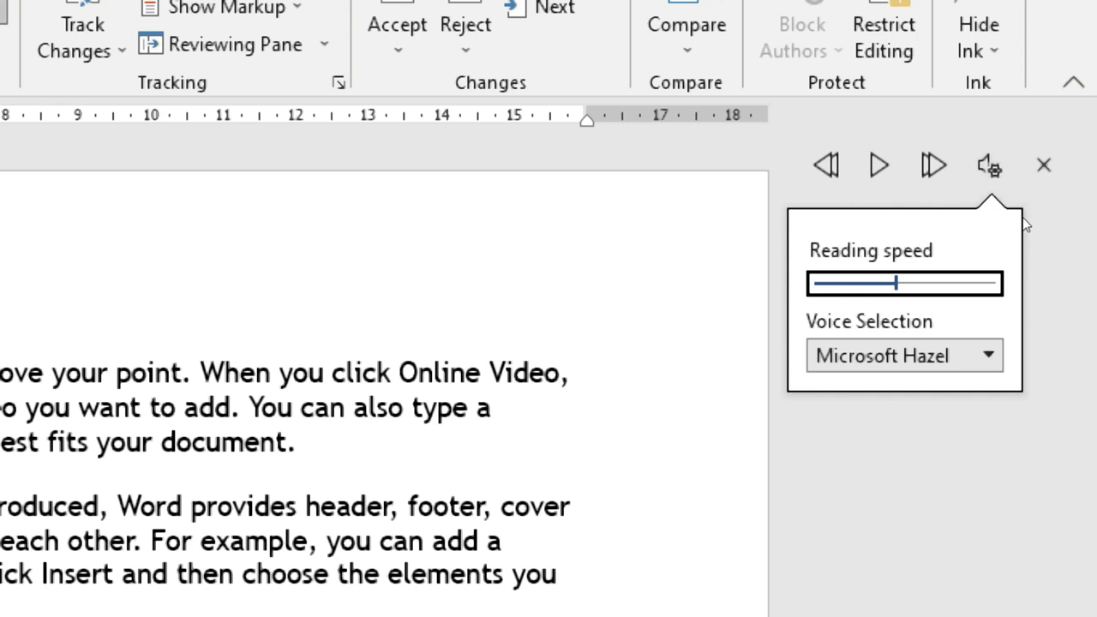
pyautogui.press('Right')
pyautogui.press('Right')
pyautogui.press('Right')
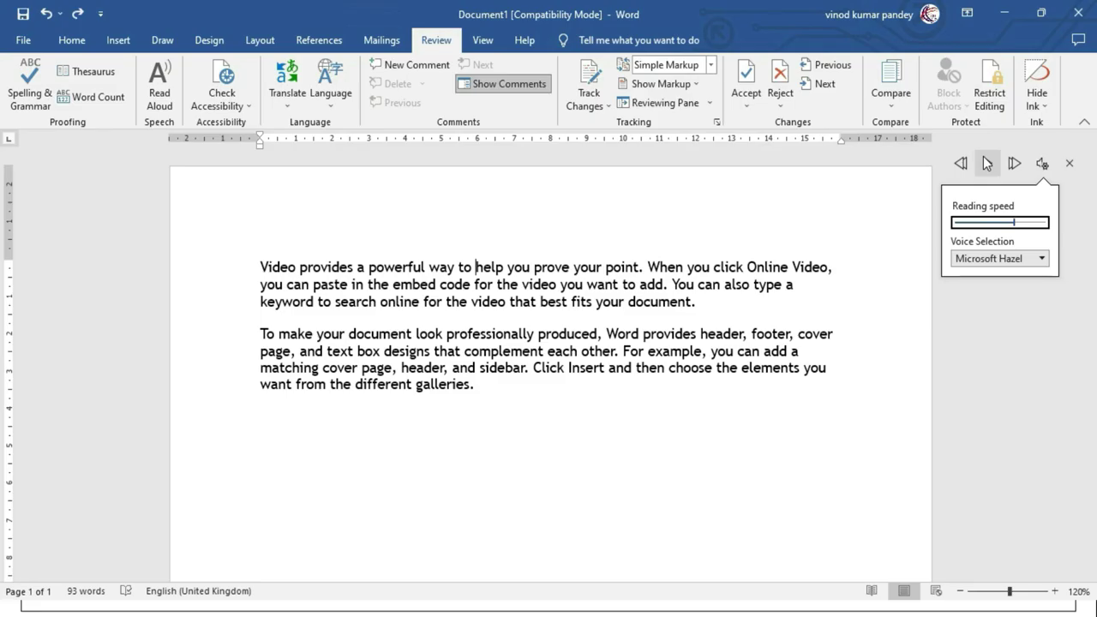
pyautogui.click(986, 163)
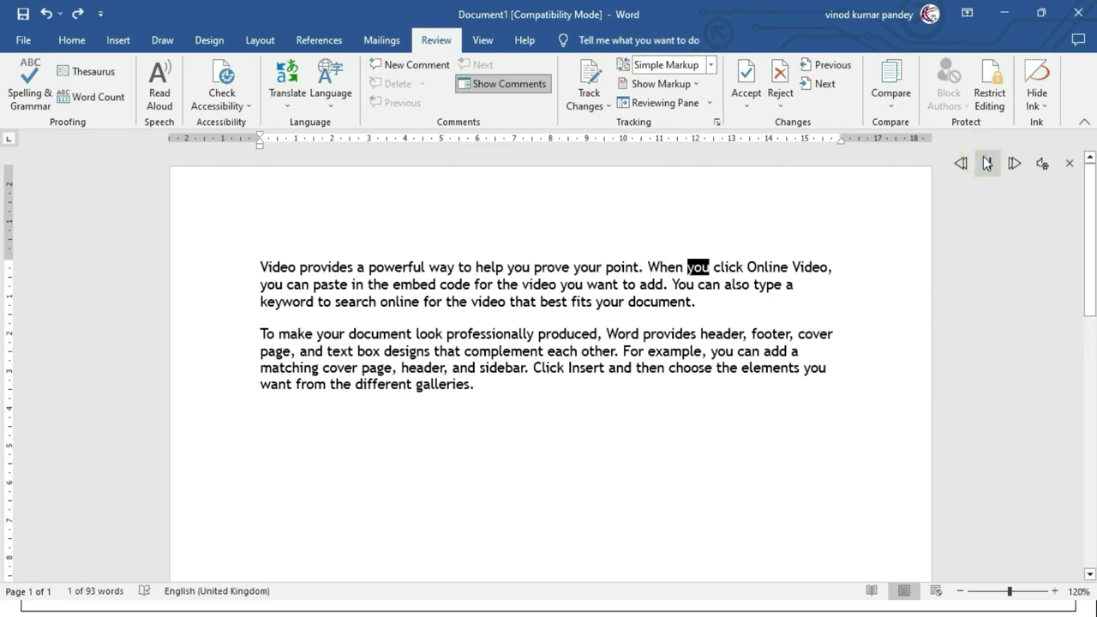
pyautogui.click(986, 162)
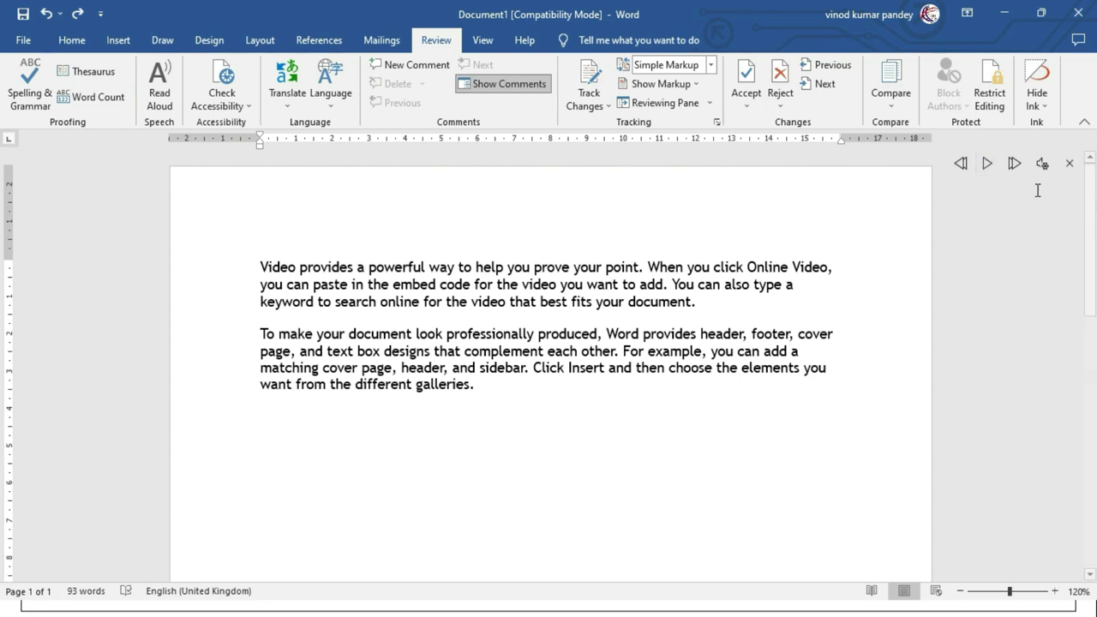
# - Slow down the reading speed with the slider and briefly play it back
pyautogui.click(1041, 163)
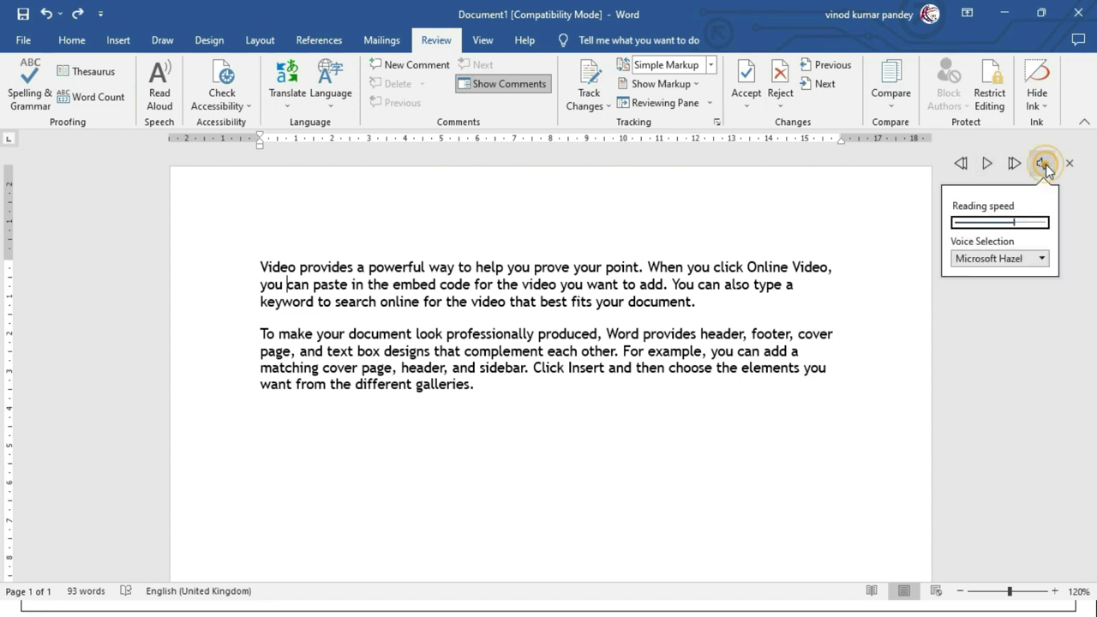
pyautogui.click(1010, 222)
pyautogui.moveTo(1008, 225); pyautogui.dragTo(977, 222)
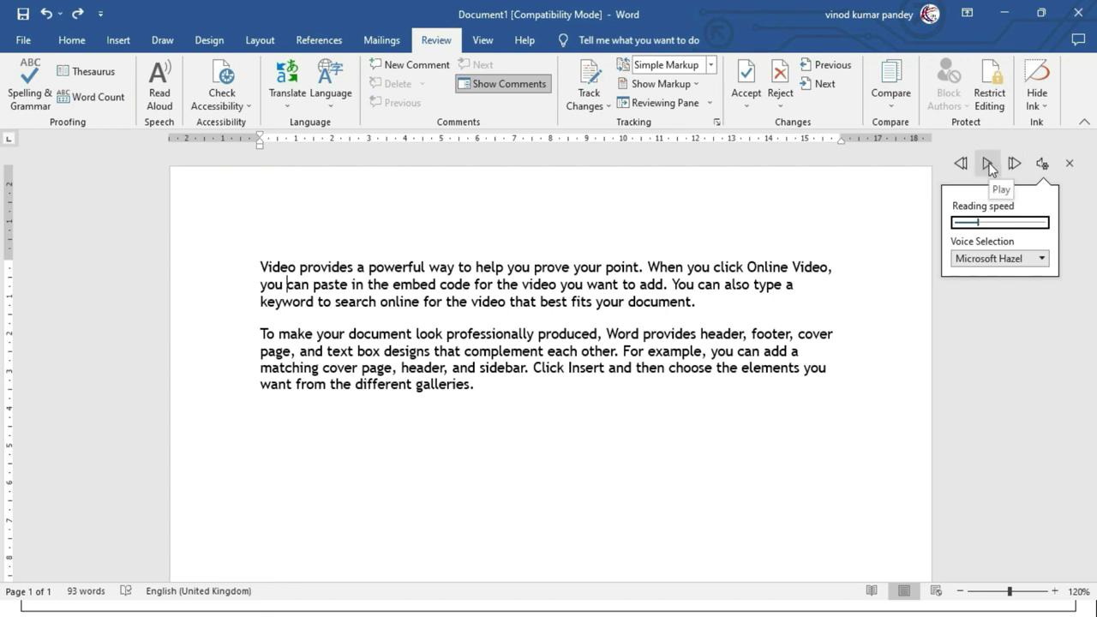
pyautogui.click(990, 169)
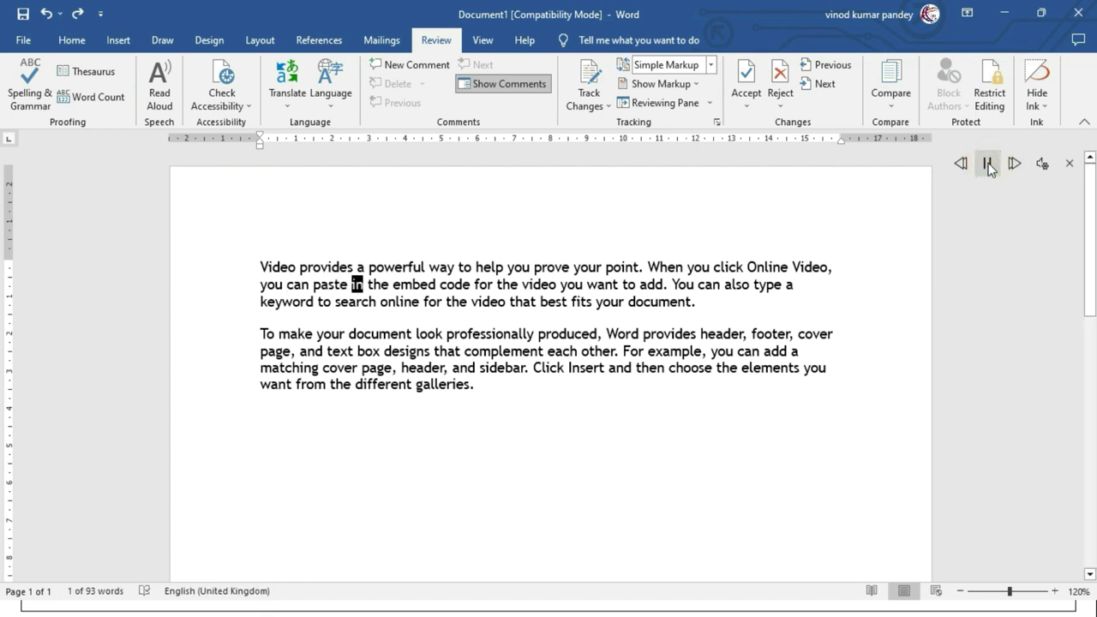
pyautogui.click(990, 164)
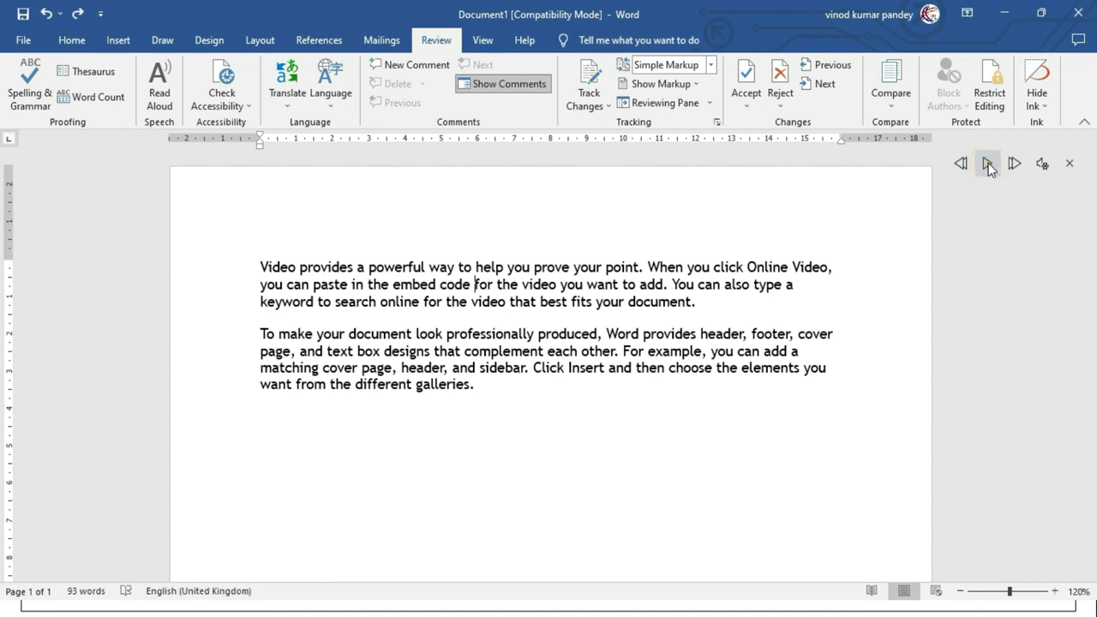
# - Browse the Read Aloud voice list and settle on Microsoft George
pyautogui.click(1042, 163)
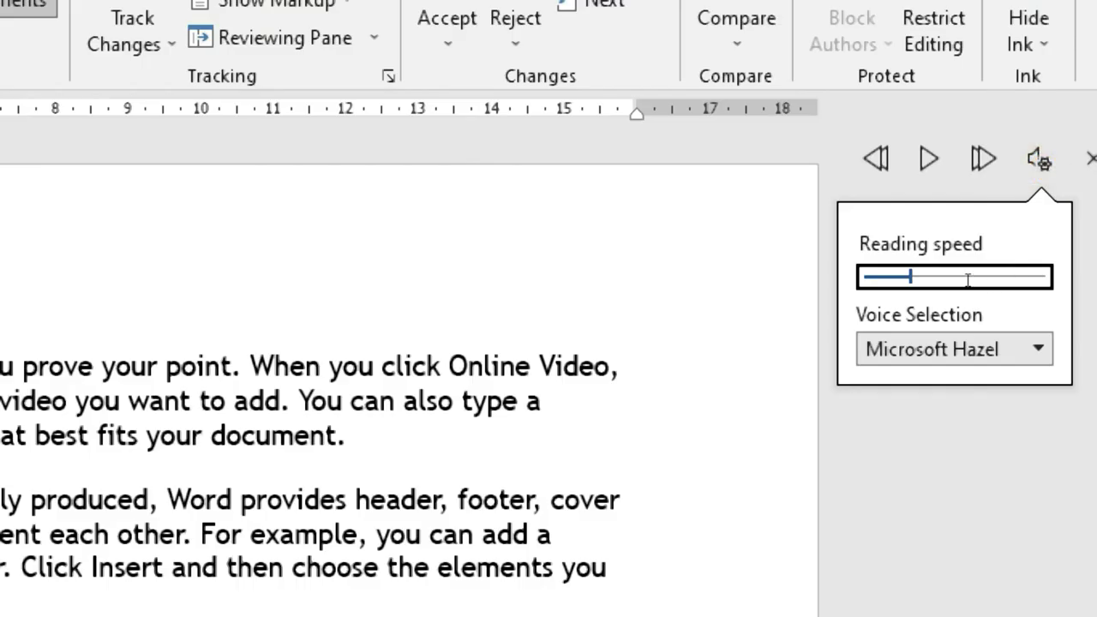
pyautogui.press('Tab')
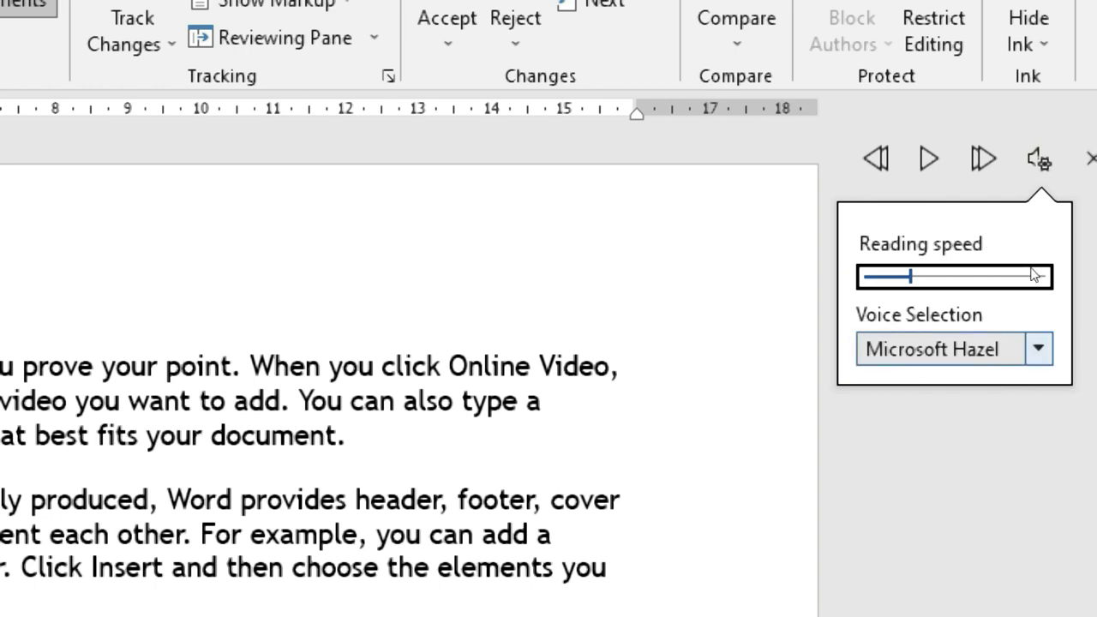
pyautogui.hotkey('alt', 'Down')
pyautogui.press('Down')
pyautogui.press('Down')
pyautogui.press('Up')
pyautogui.press('Down')
pyautogui.press('Up')
pyautogui.press('Down')
pyautogui.press('Down')
pyautogui.press('Up')
pyautogui.press('Up')
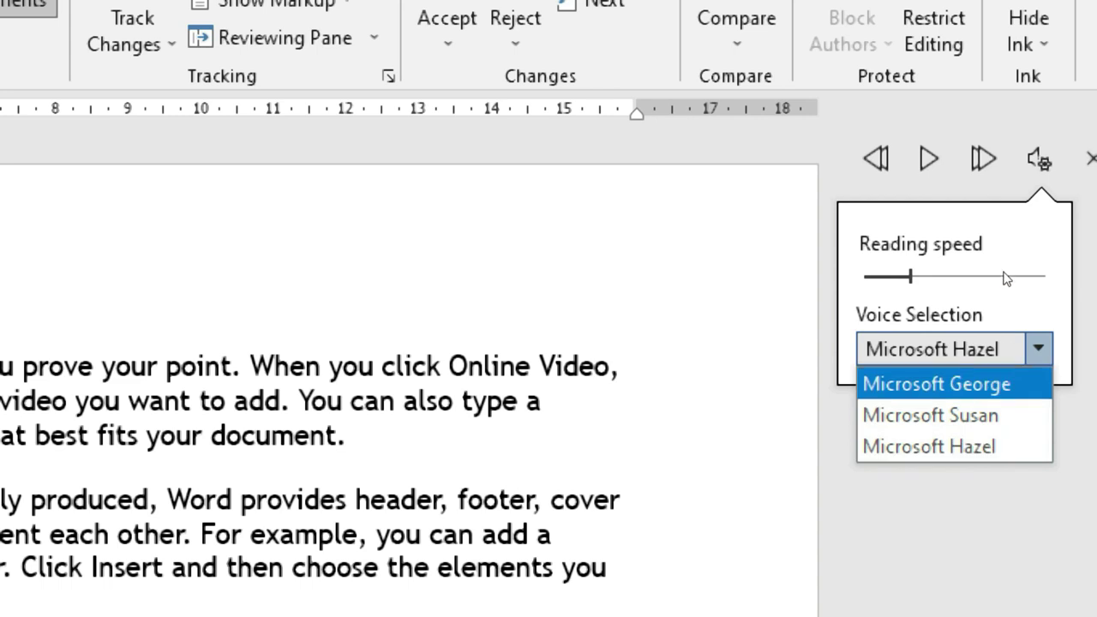
pyautogui.press('Down')
pyautogui.press('Down')
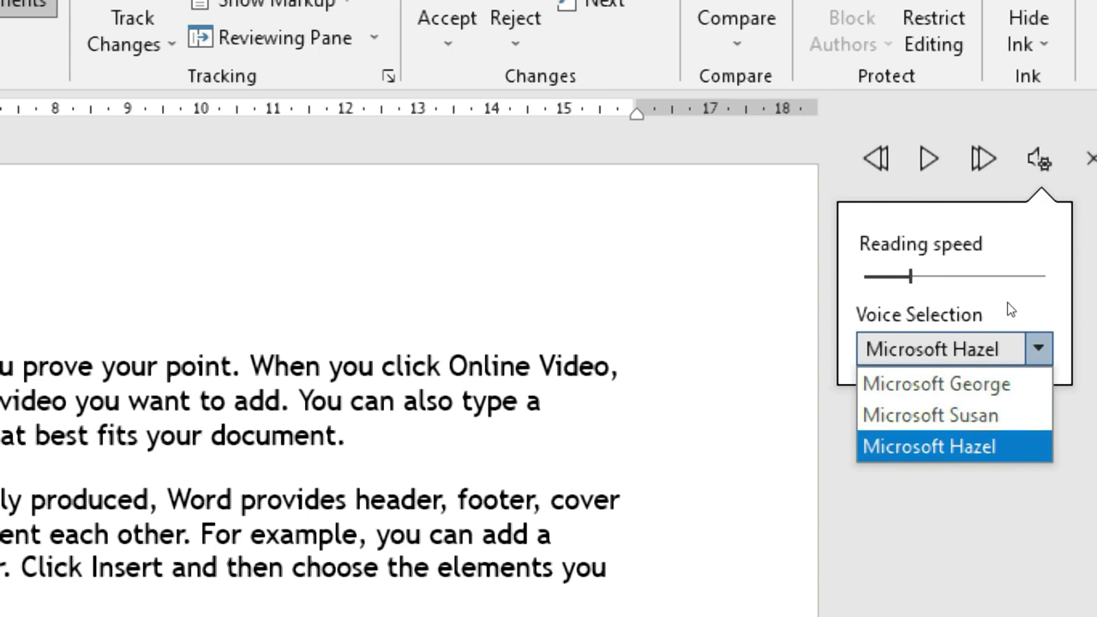
pyautogui.press('Up')
pyautogui.press('Up')
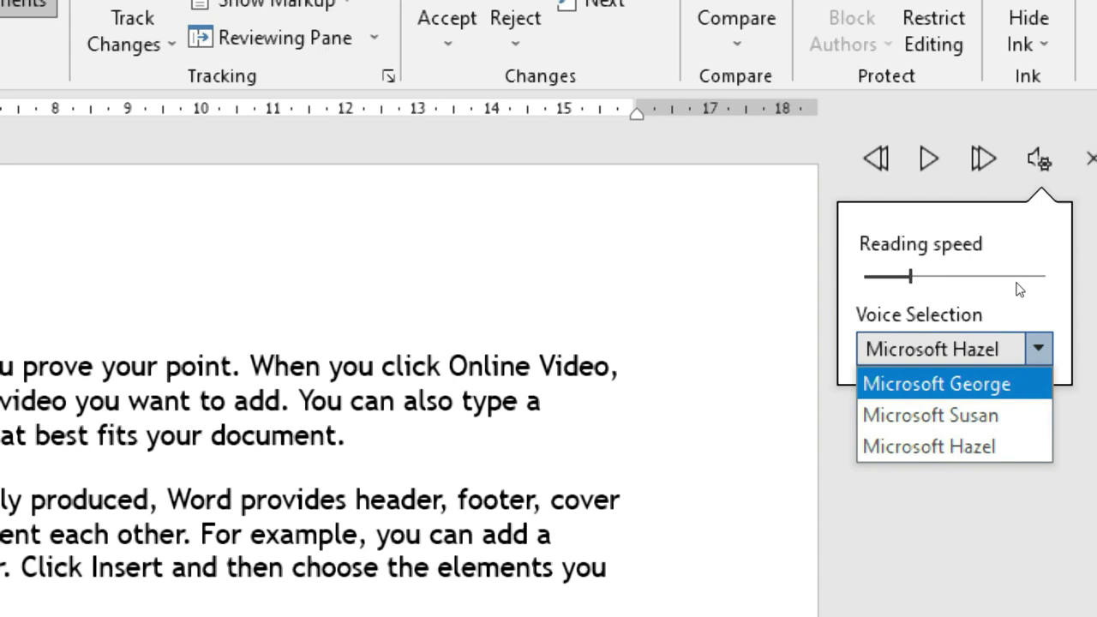
# - Confirm Microsoft George as the voice and play a short sample
pyautogui.click(1008, 281)
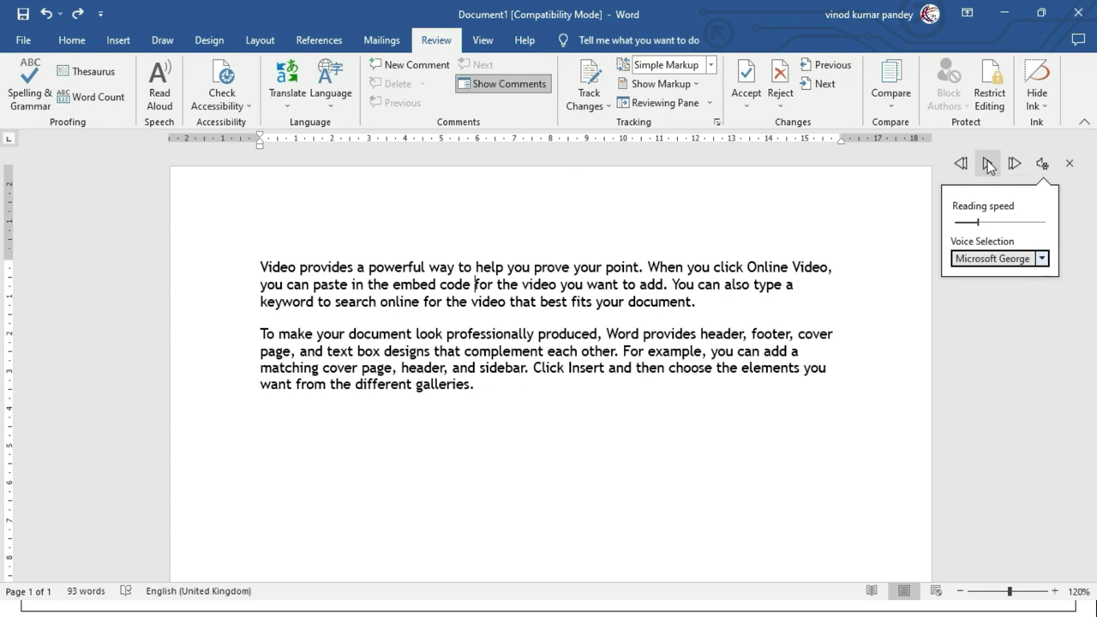
pyautogui.click(988, 163)
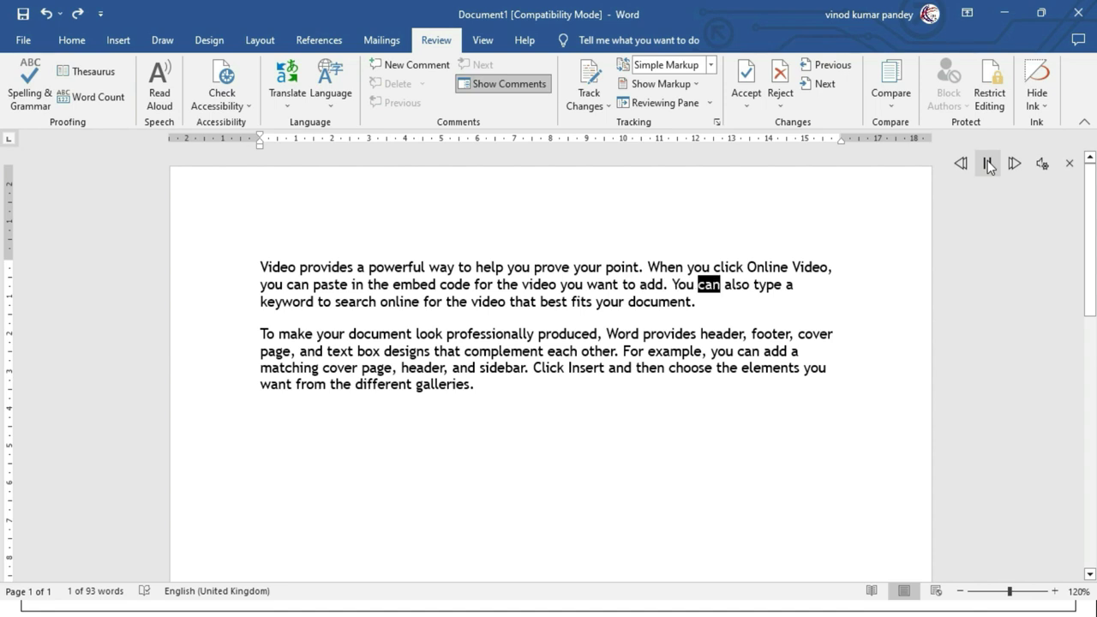
pyautogui.click(988, 164)
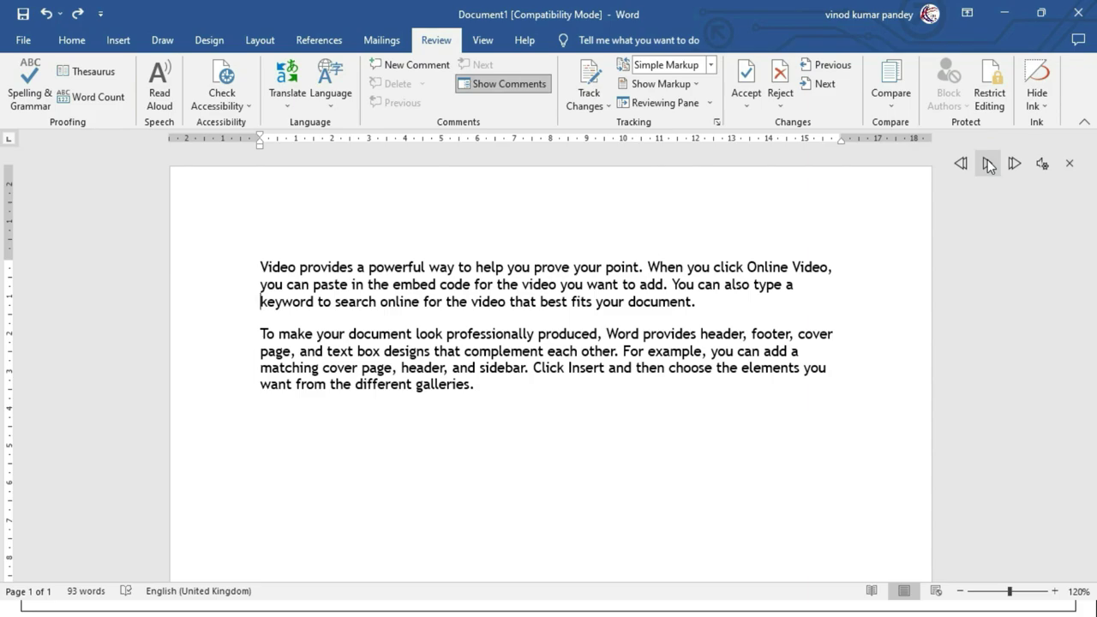
# - Switch the voice to Microsoft Susan, speed up the reading slightly, and resume playback
pyautogui.click(1042, 163)
pyautogui.click(1041, 258)
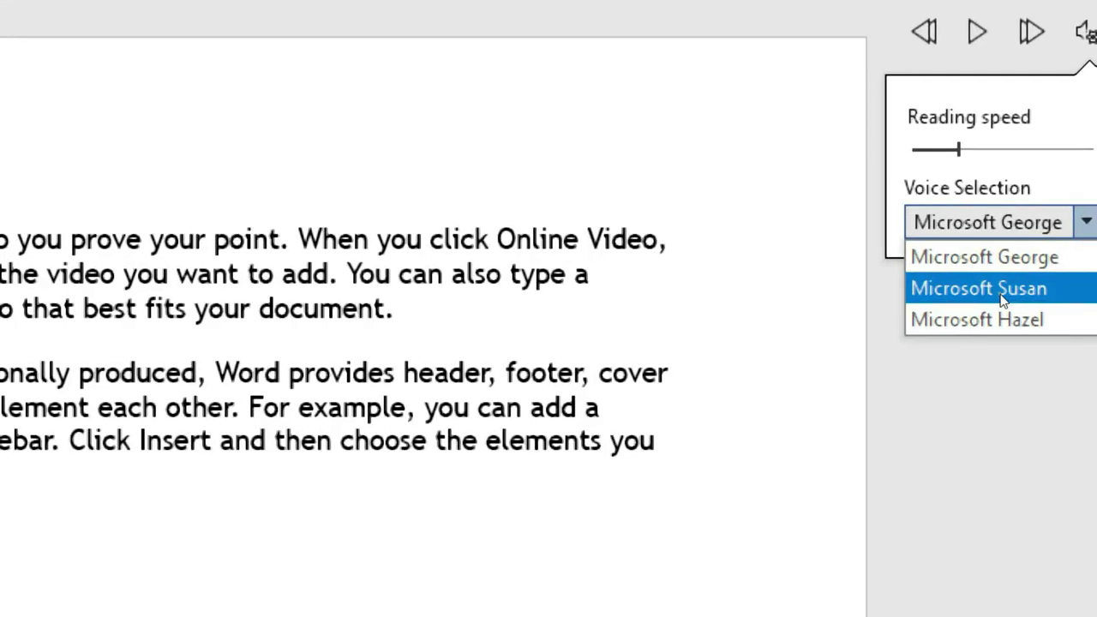
pyautogui.click(1002, 291)
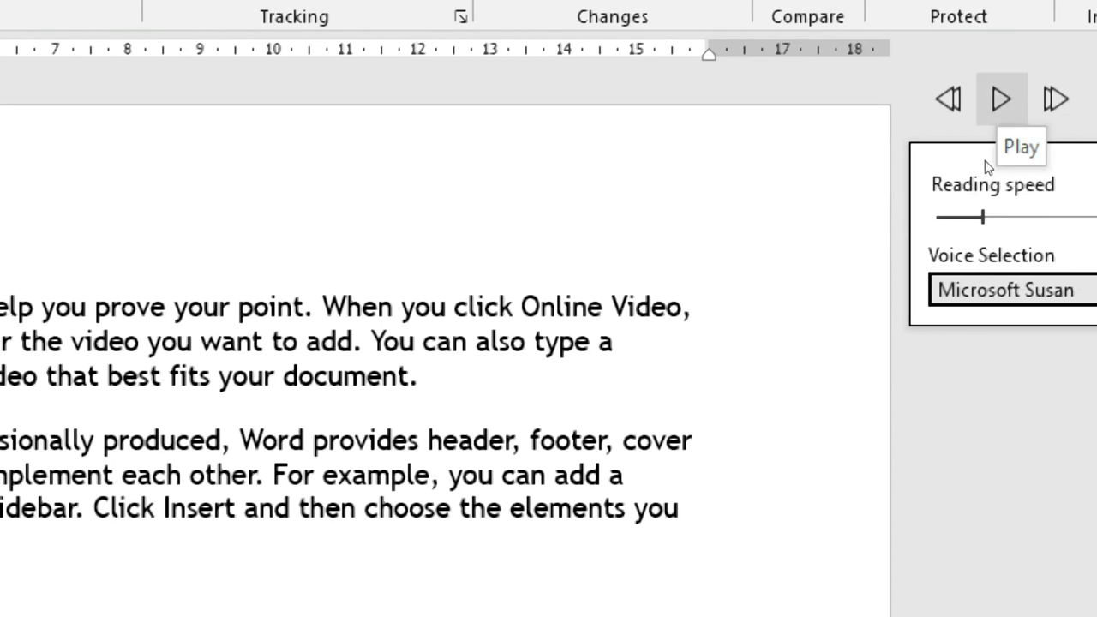
pyautogui.moveTo(979, 222); pyautogui.dragTo(1009, 221)
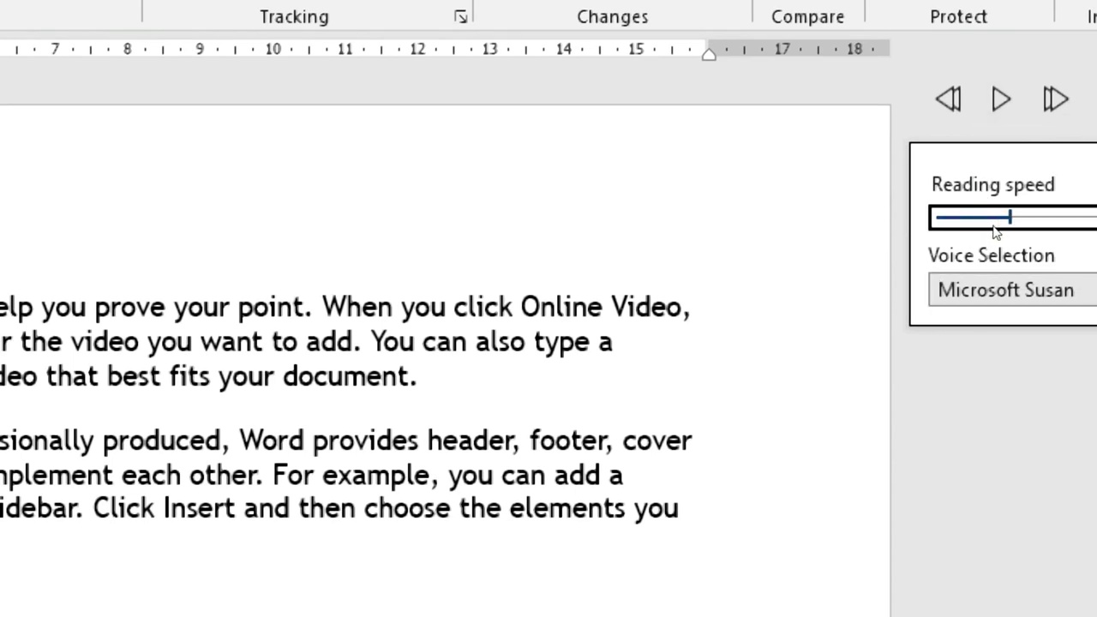
pyautogui.click(986, 167)
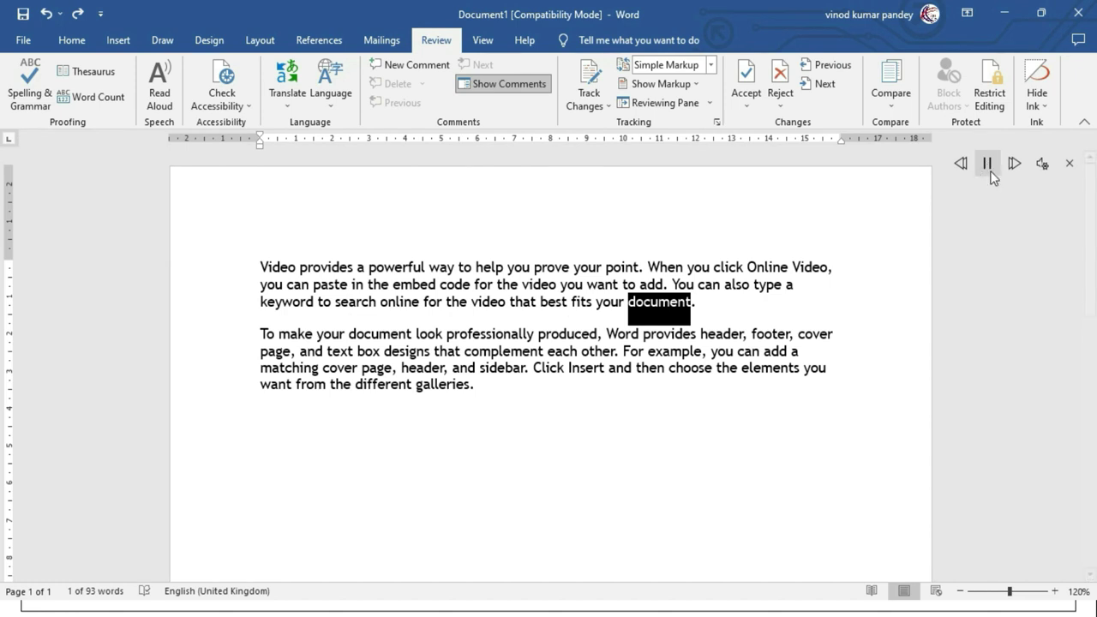
# - Pause the Microsoft Susan reading at the end of the first paragraph
pyautogui.click(984, 165)
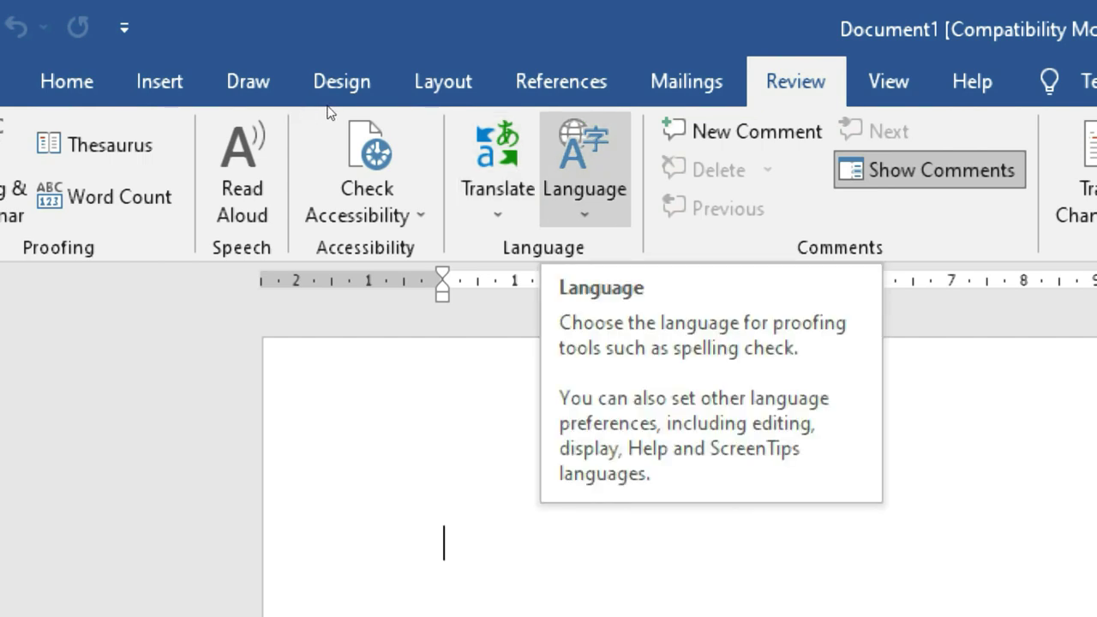
# - Dismiss the translation menu and generate five sample paragraphs with =rand()
pyautogui.press('Return')
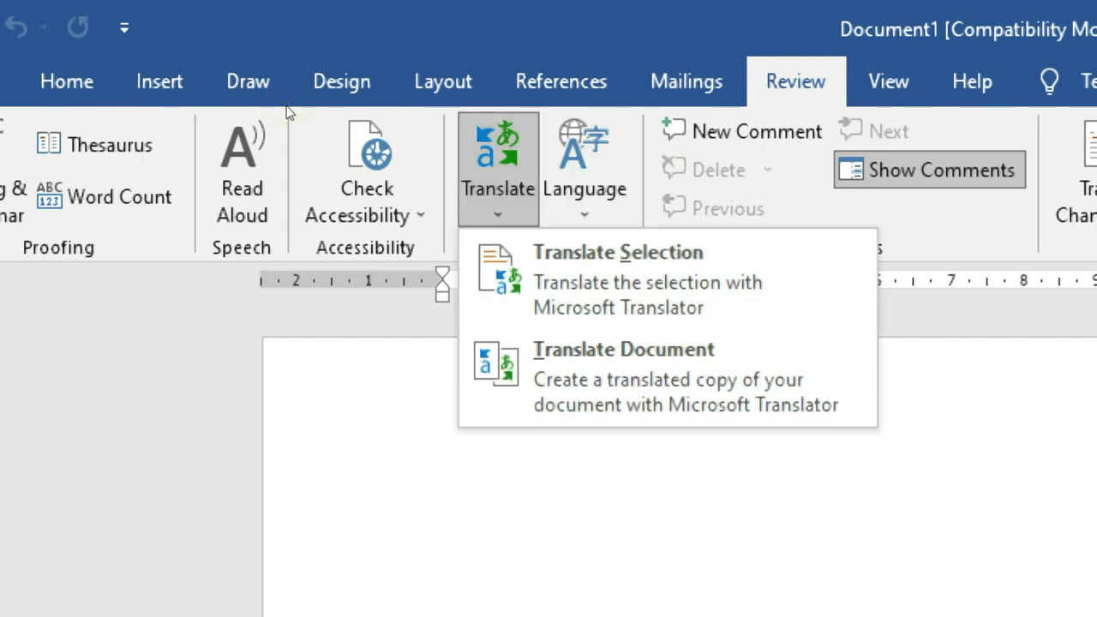
pyautogui.press('Down')
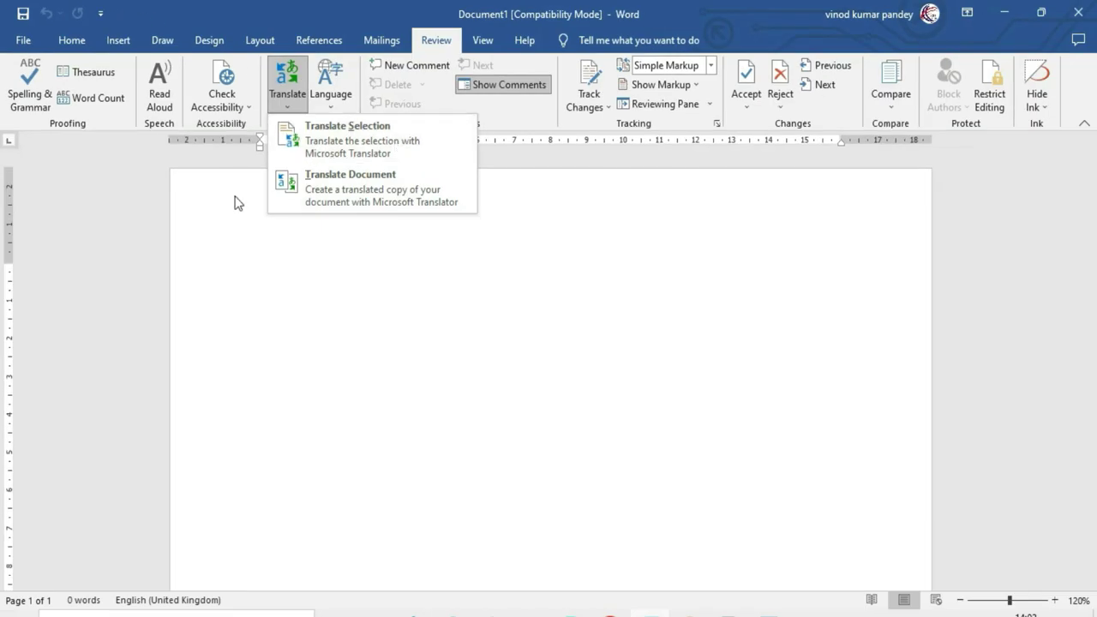
pyautogui.click(260, 326)
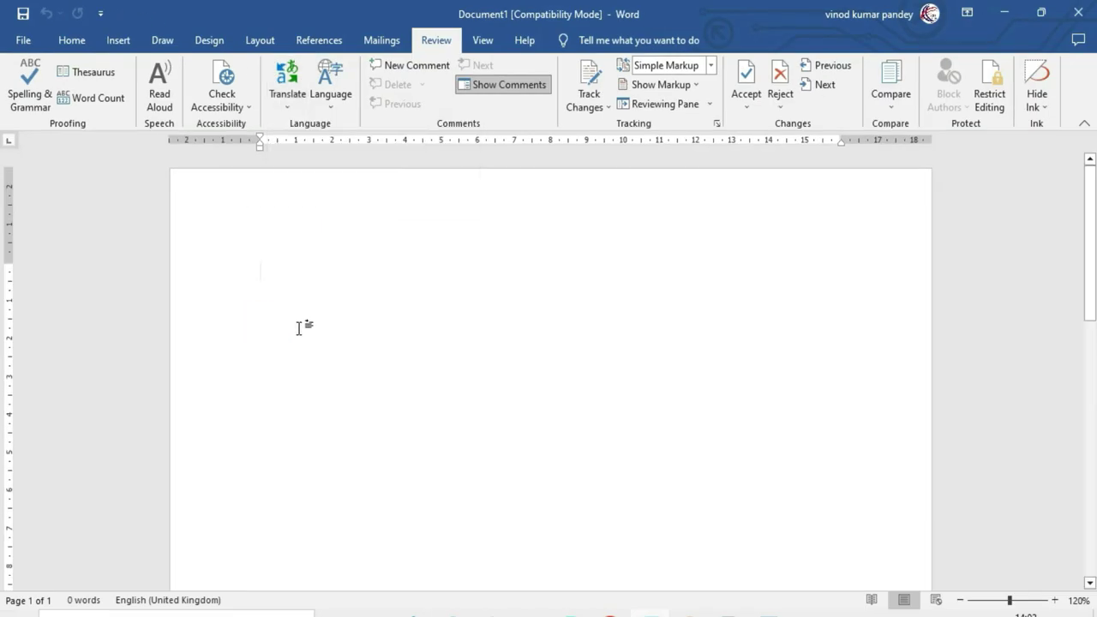
pyautogui.write('=rand(')
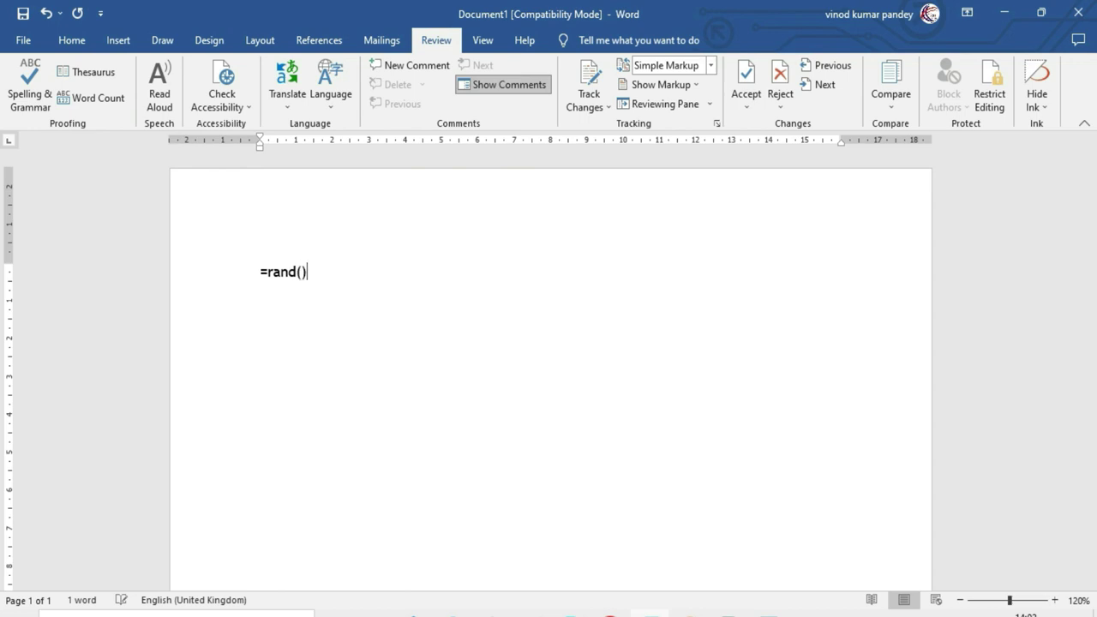
pyautogui.press('Return')
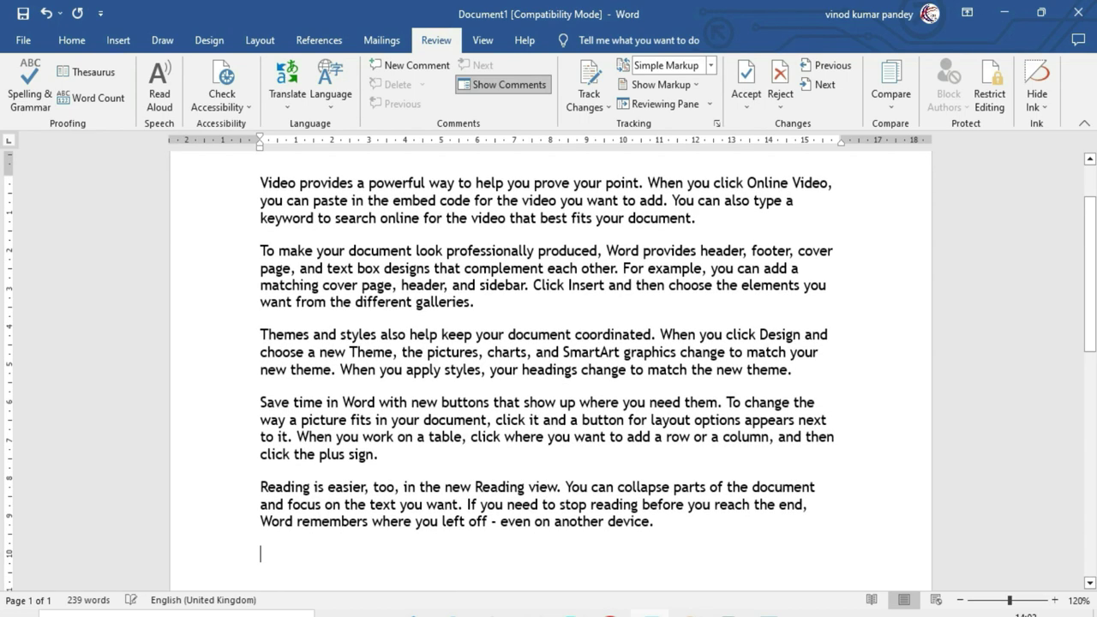
# - Translate the selected first paragraph into Hindi with Translate Selection
pyautogui.scroll(2, 549, 368)
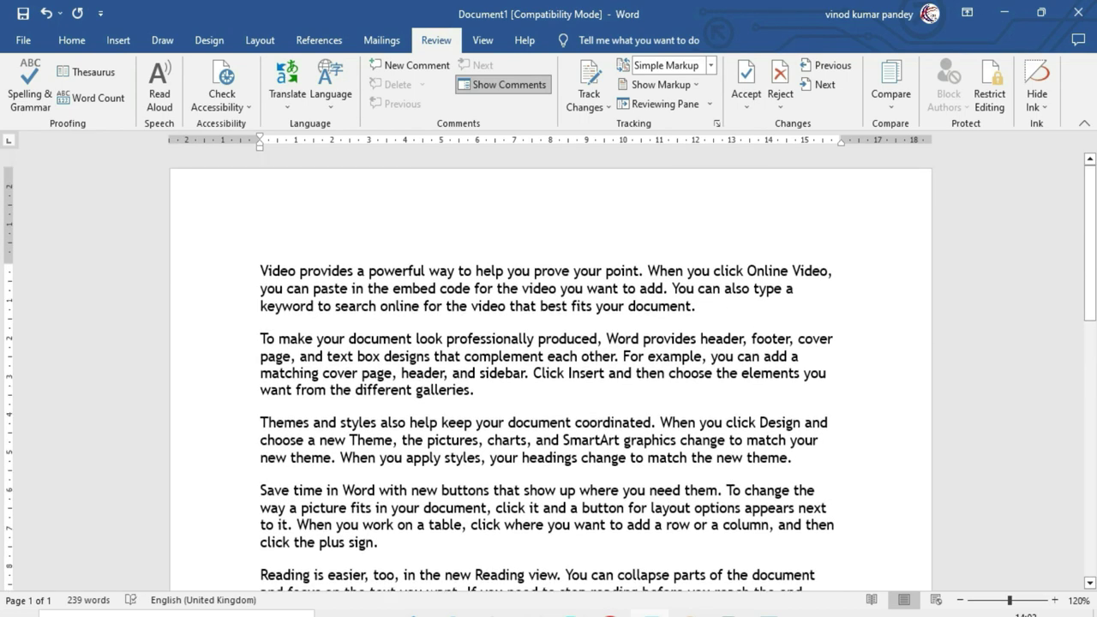
pyautogui.moveTo(240, 268); pyautogui.dragTo(237, 310)
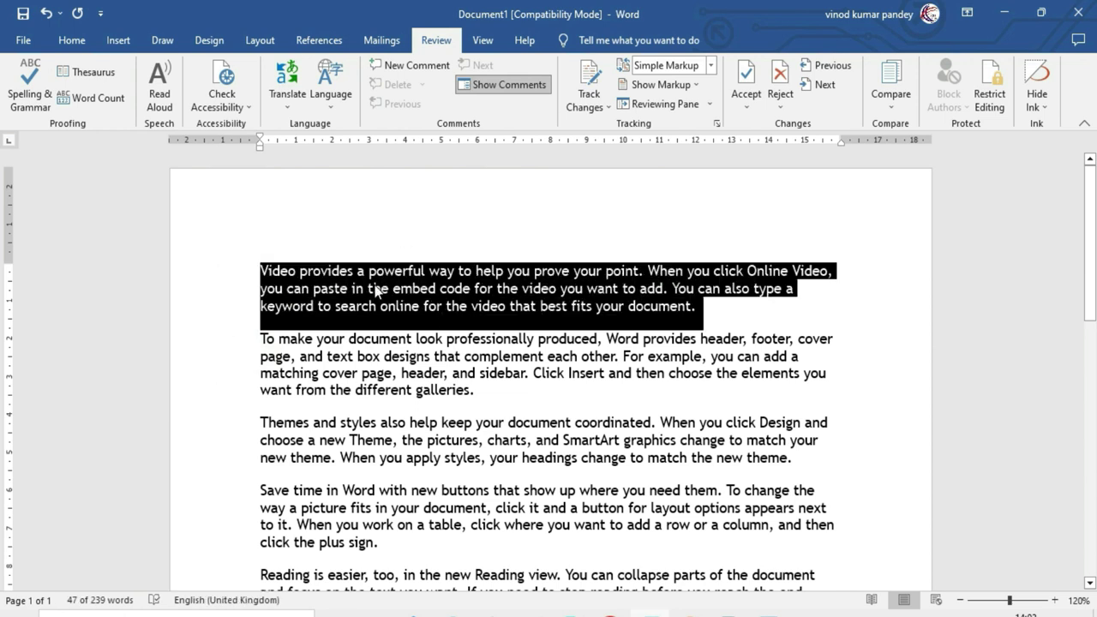
pyautogui.click(285, 110)
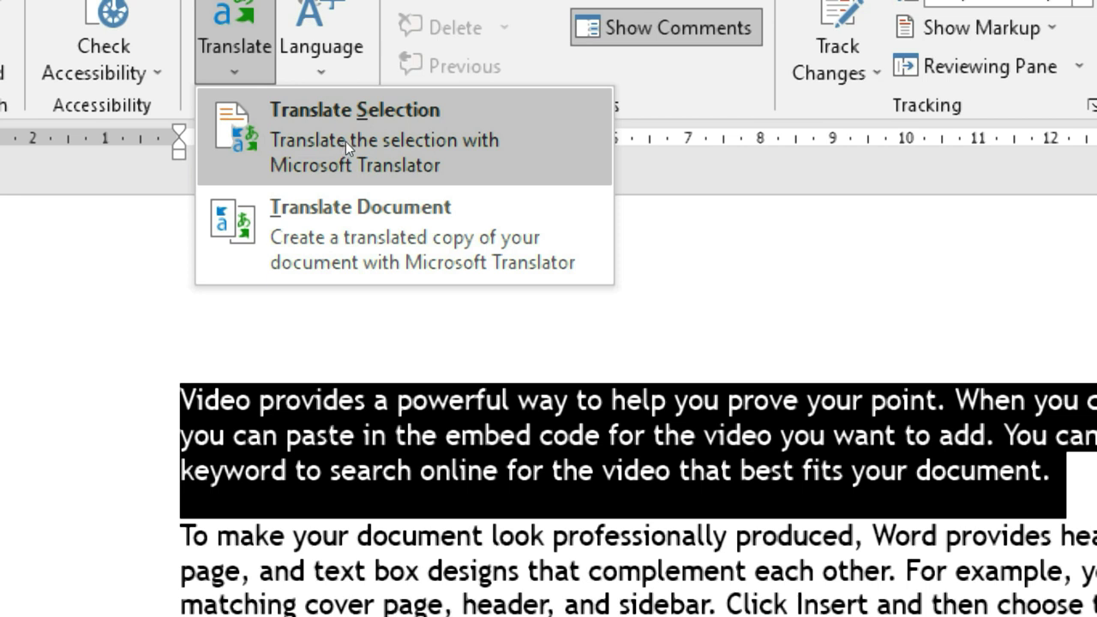
pyautogui.click(346, 141)
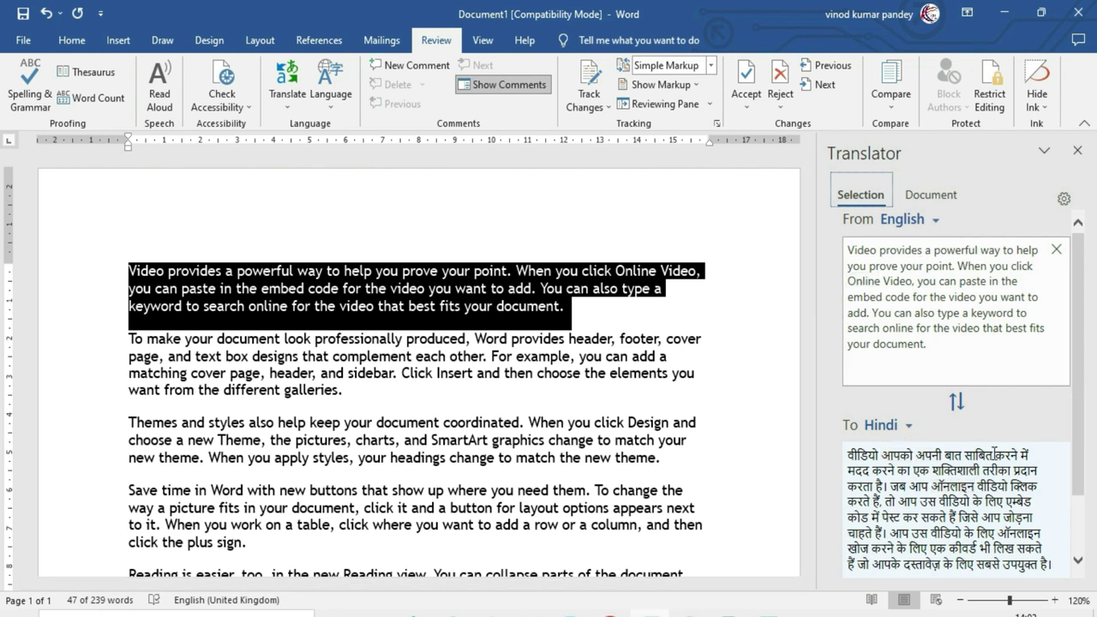
pyautogui.moveTo(1076, 415); pyautogui.dragTo(1079, 454)
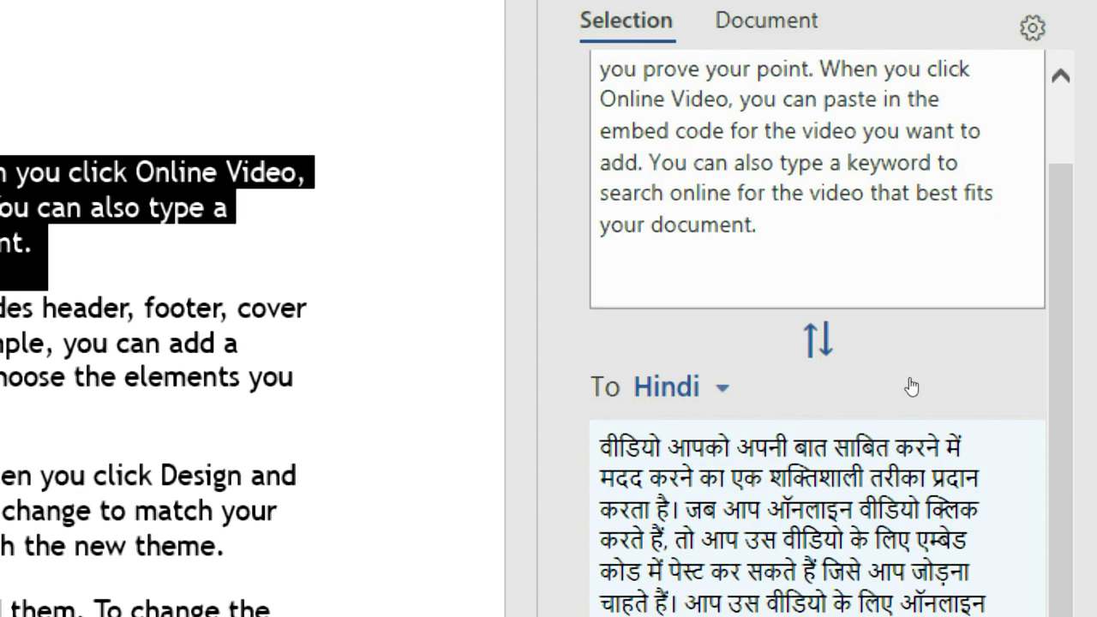
pyautogui.click(910, 386)
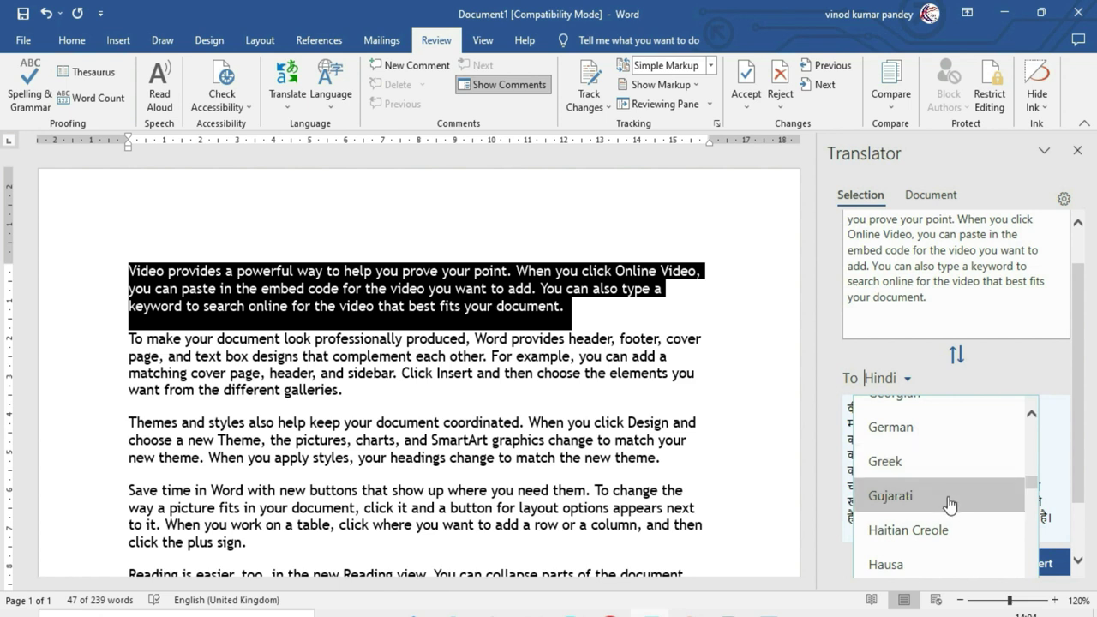
pyautogui.scroll(-1, 948, 497)
pyautogui.scroll(-1, 948, 504)
pyautogui.scroll(-2, 942, 510)
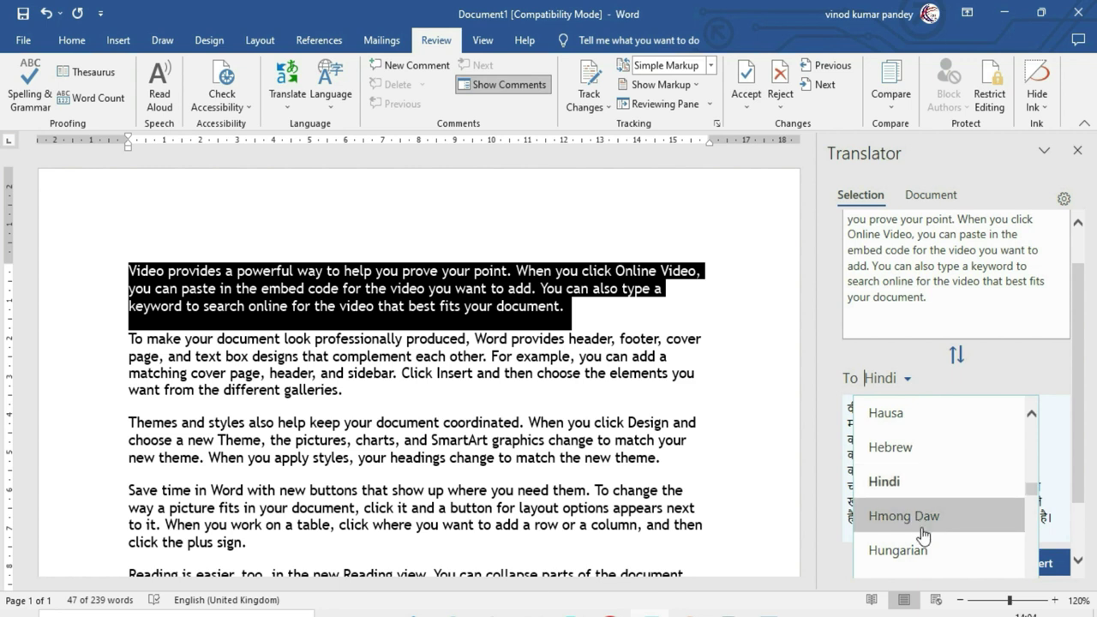
pyautogui.scroll(-5, 922, 522)
pyautogui.scroll(-3, 923, 535)
pyautogui.scroll(-1, 923, 535)
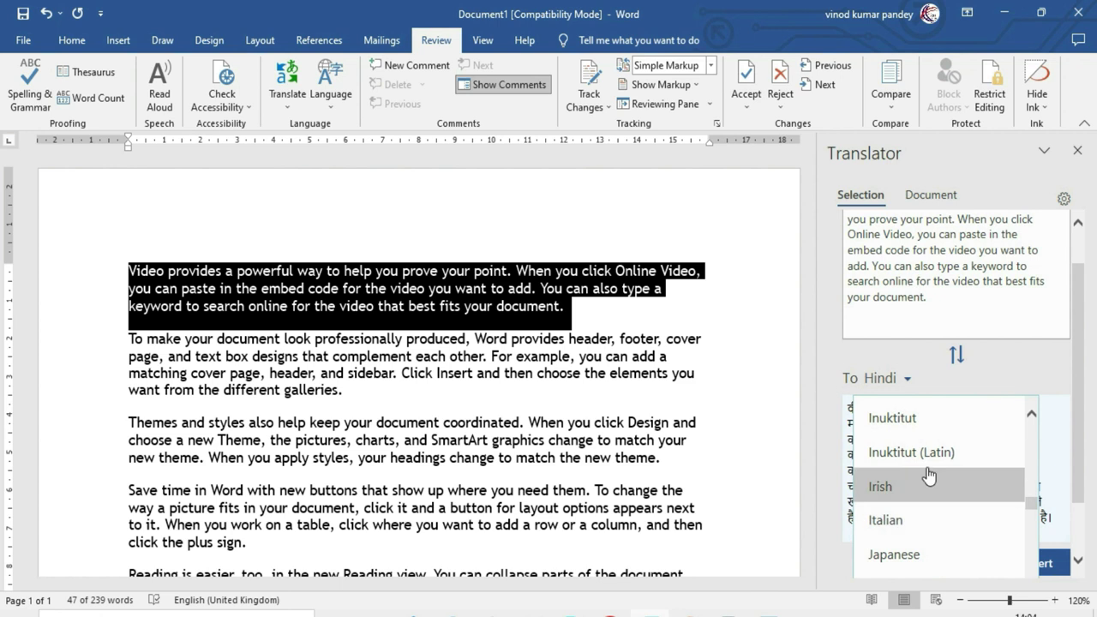
pyautogui.click(918, 522)
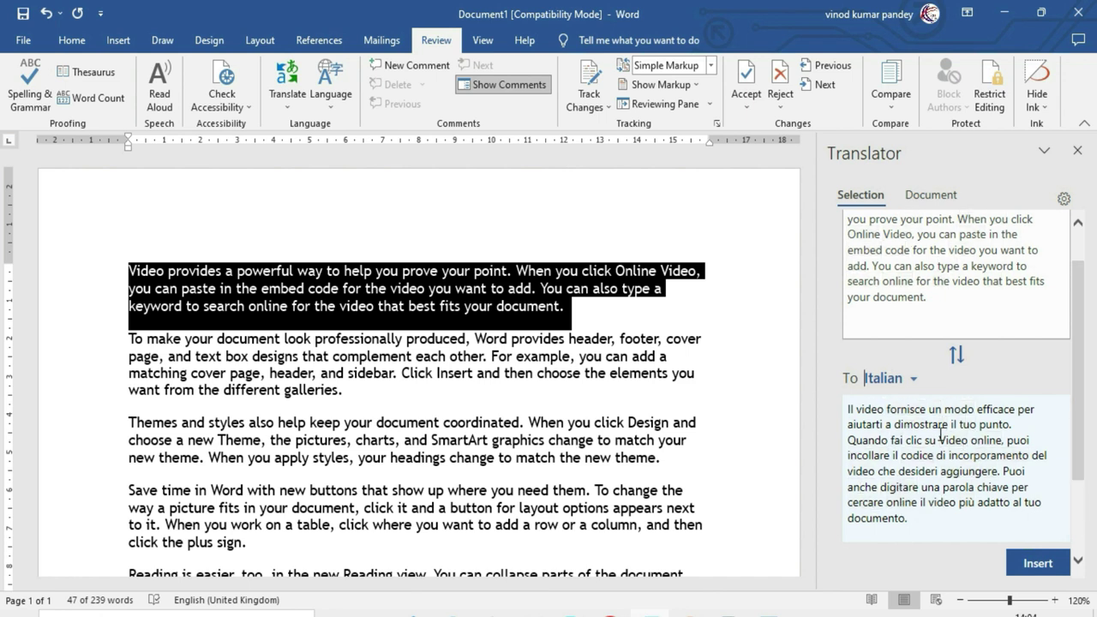
pyautogui.click(911, 378)
pyautogui.scroll(2, 922, 478)
pyautogui.scroll(2, 922, 478)
pyautogui.click(900, 485)
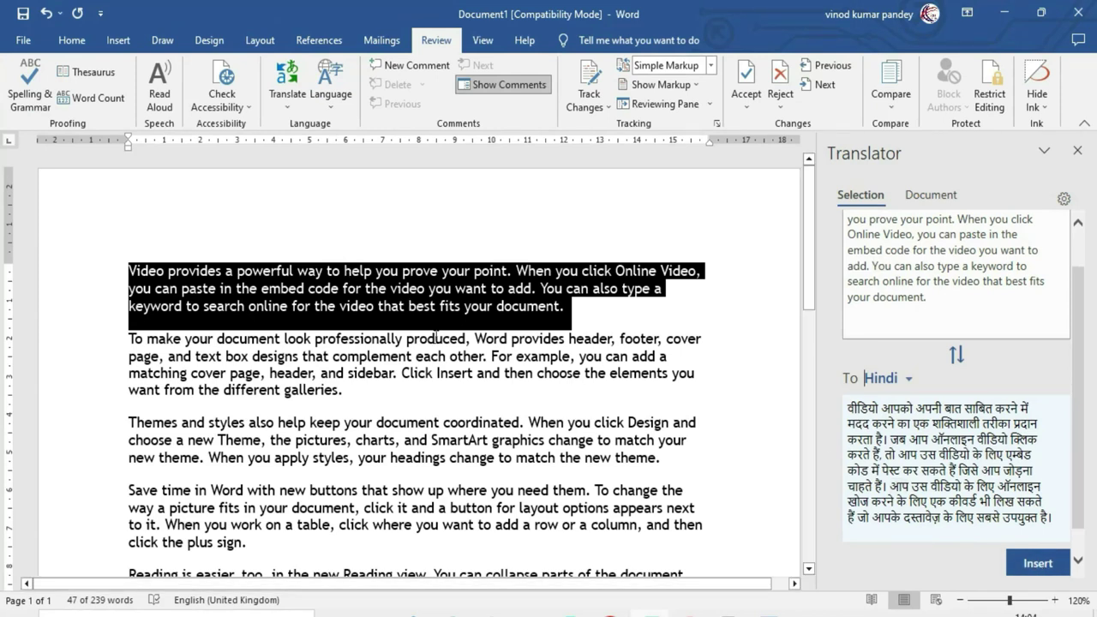
pyautogui.click(1039, 563)
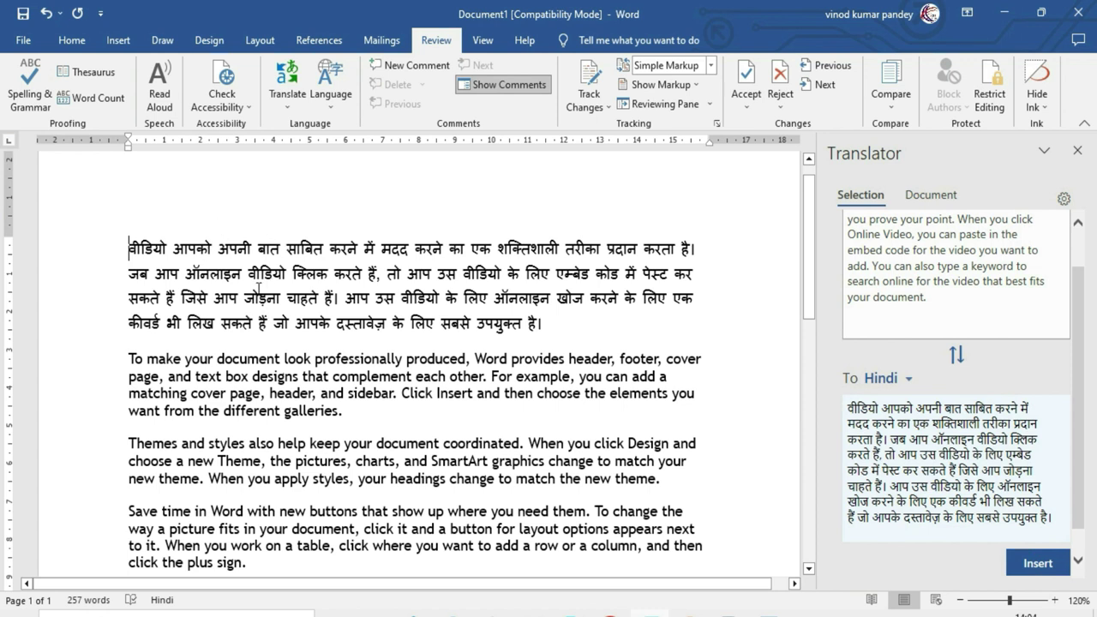
pyautogui.click(267, 318)
pyautogui.hotkey('ctrl', 'z')
pyautogui.click(397, 392)
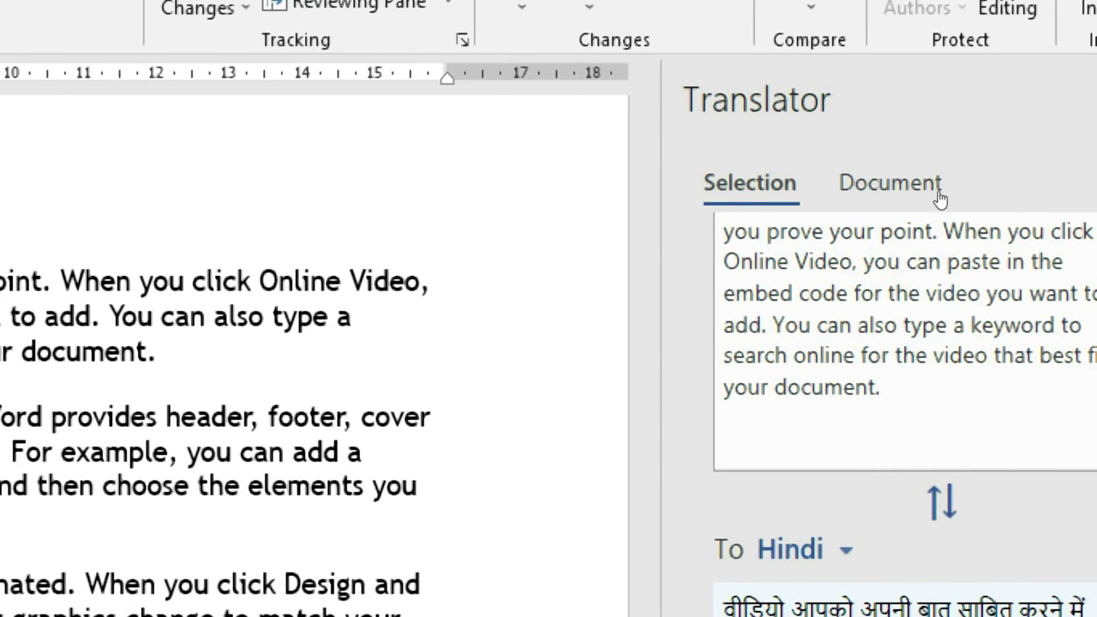
# - Switch the Translator pane to Document mode with Hindi as the target language
pyautogui.click(940, 197)
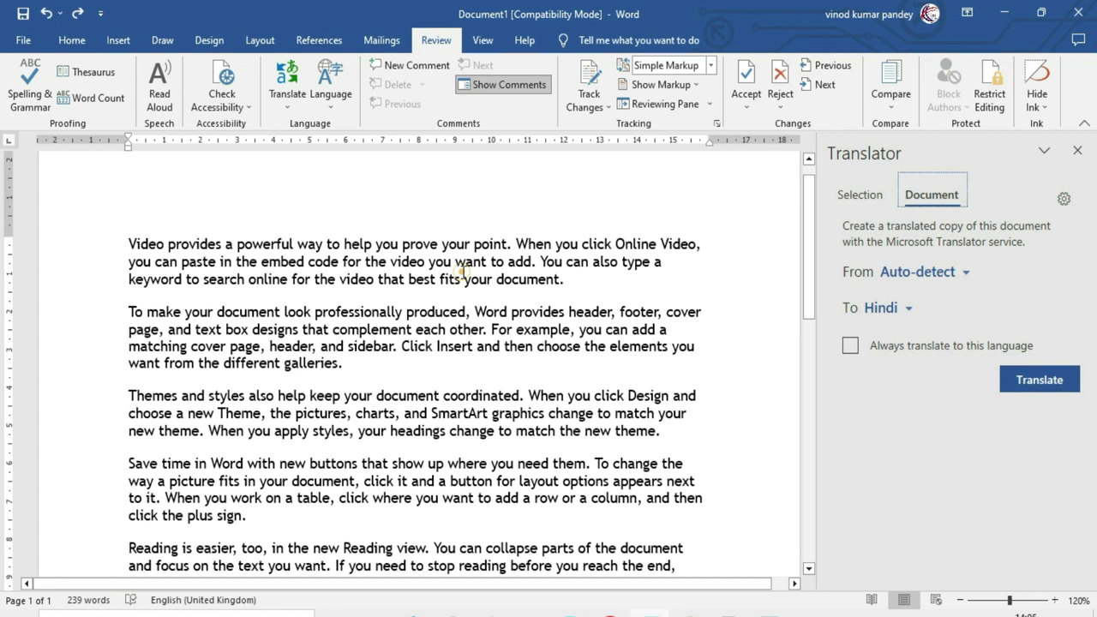
pyautogui.click(463, 412)
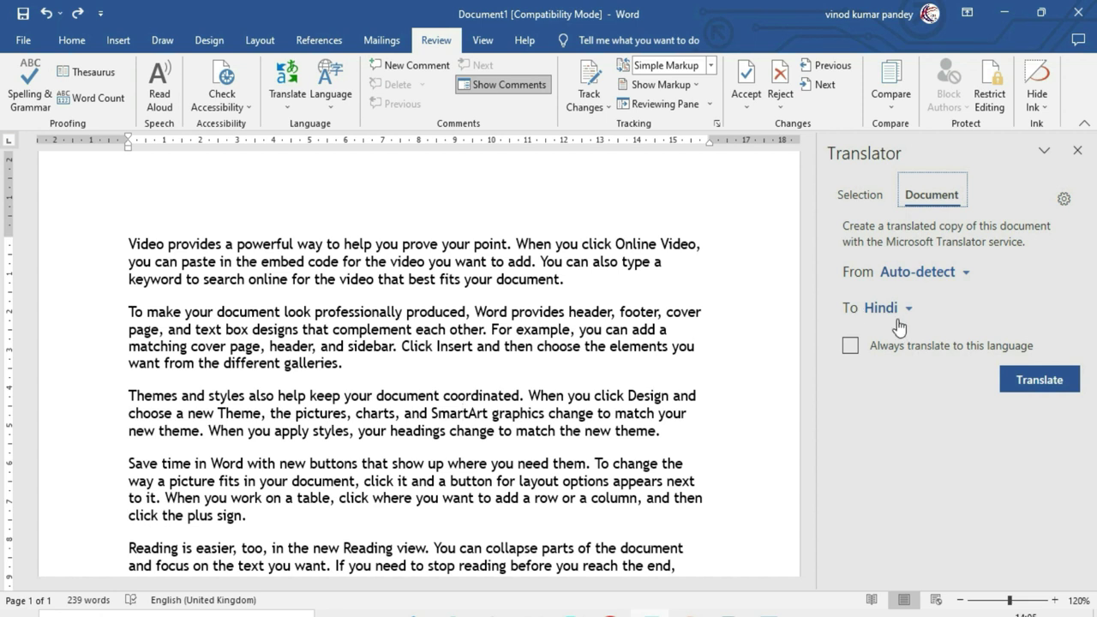
pyautogui.click(900, 310)
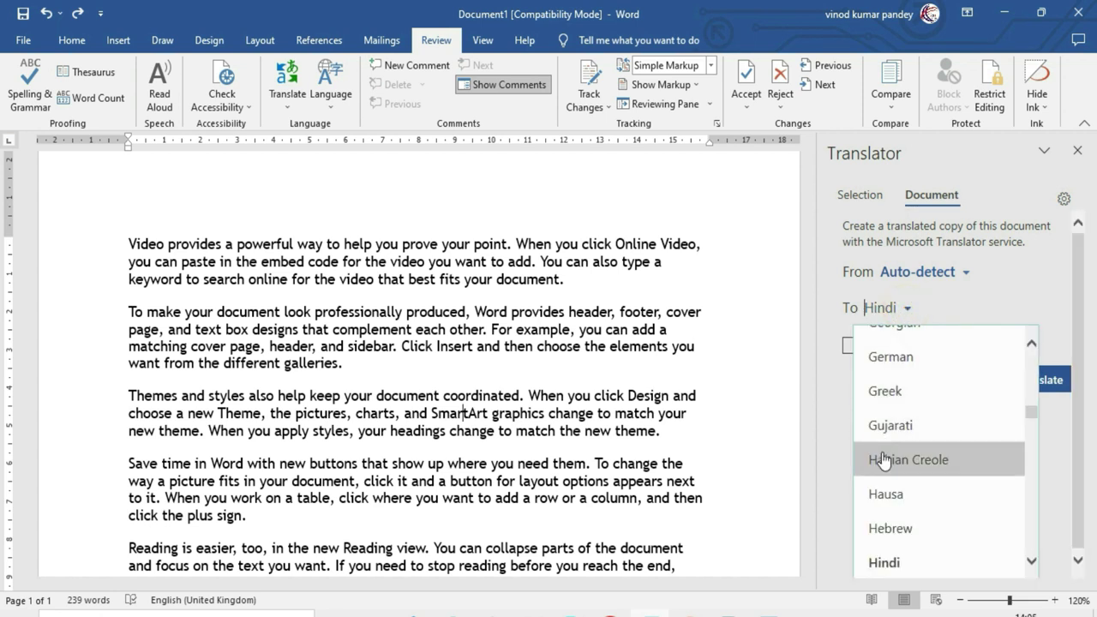
pyautogui.click(897, 310)
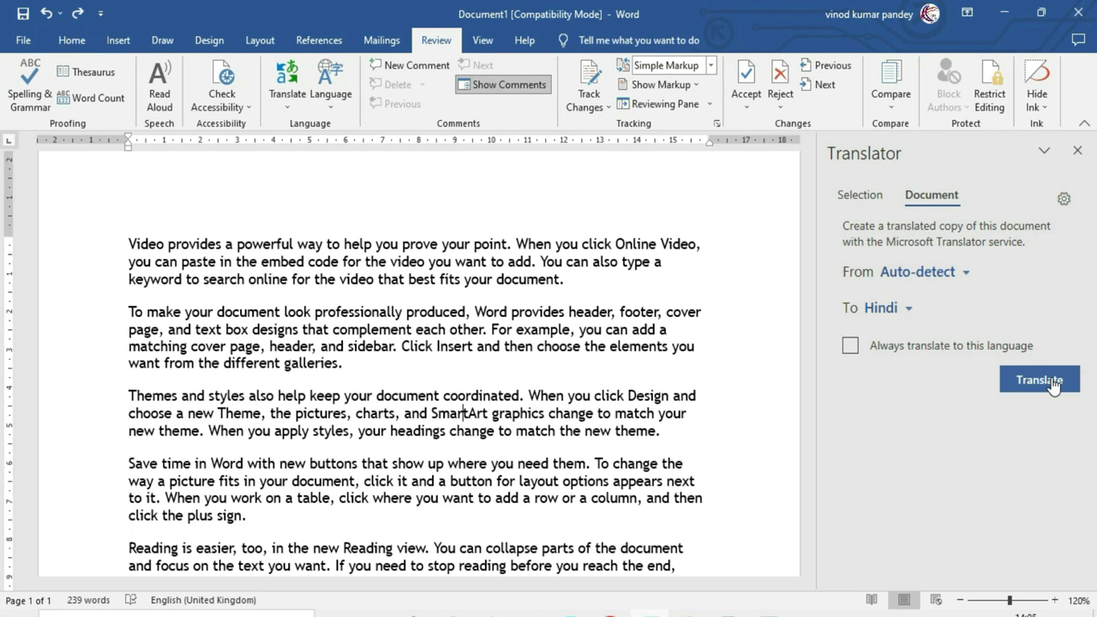
# - Create the Hindi-translated copy of the document, scroll through it, and show the Review tools
pyautogui.click(1052, 382)
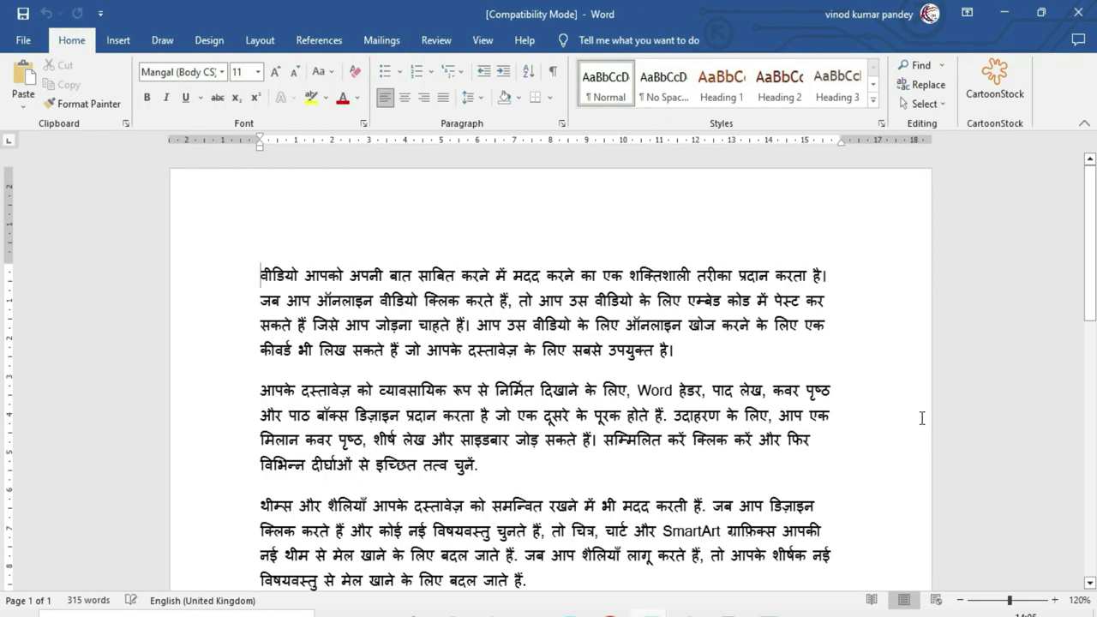
pyautogui.scroll(-3, 665, 426)
pyautogui.scroll(-1, 665, 426)
pyautogui.scroll(-2, 665, 425)
pyautogui.scroll(3, 666, 426)
pyautogui.scroll(3, 664, 425)
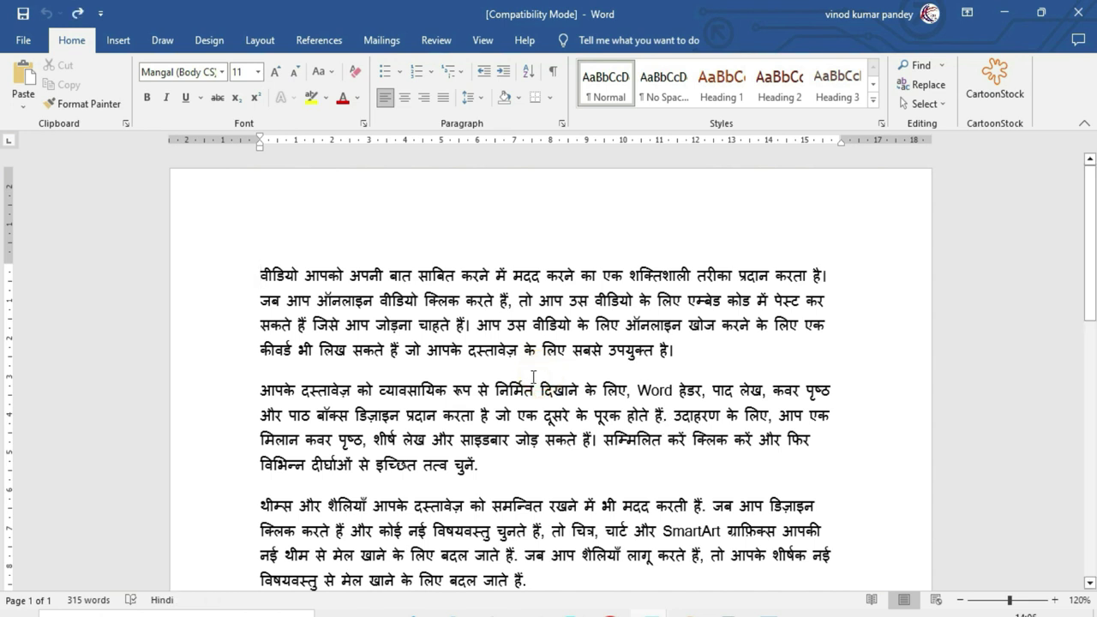
pyautogui.click(437, 40)
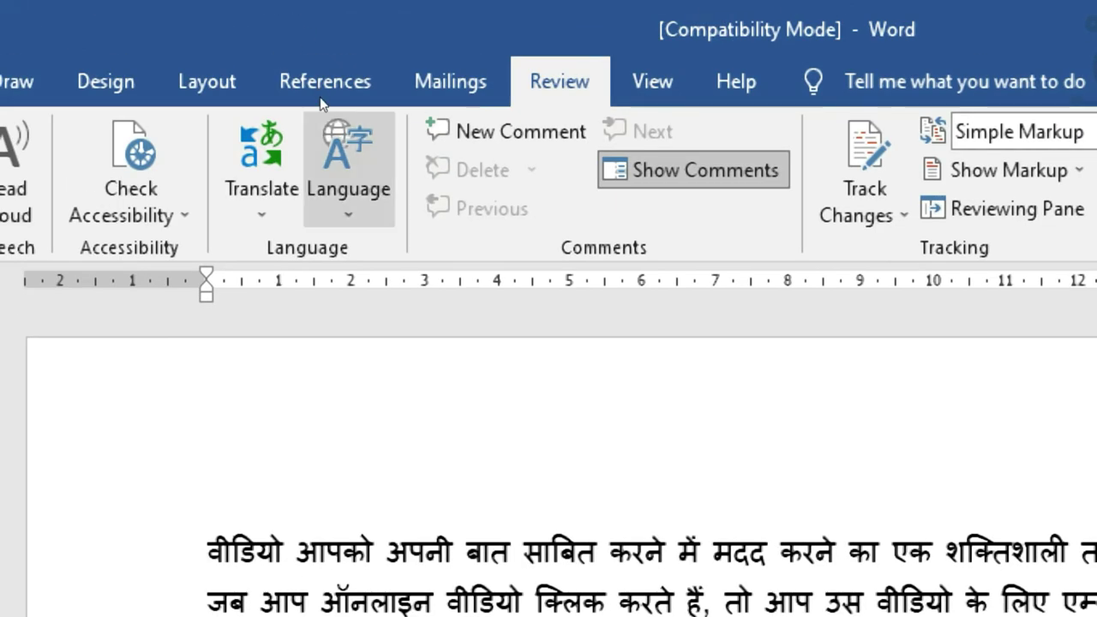
pyautogui.click(331, 114)
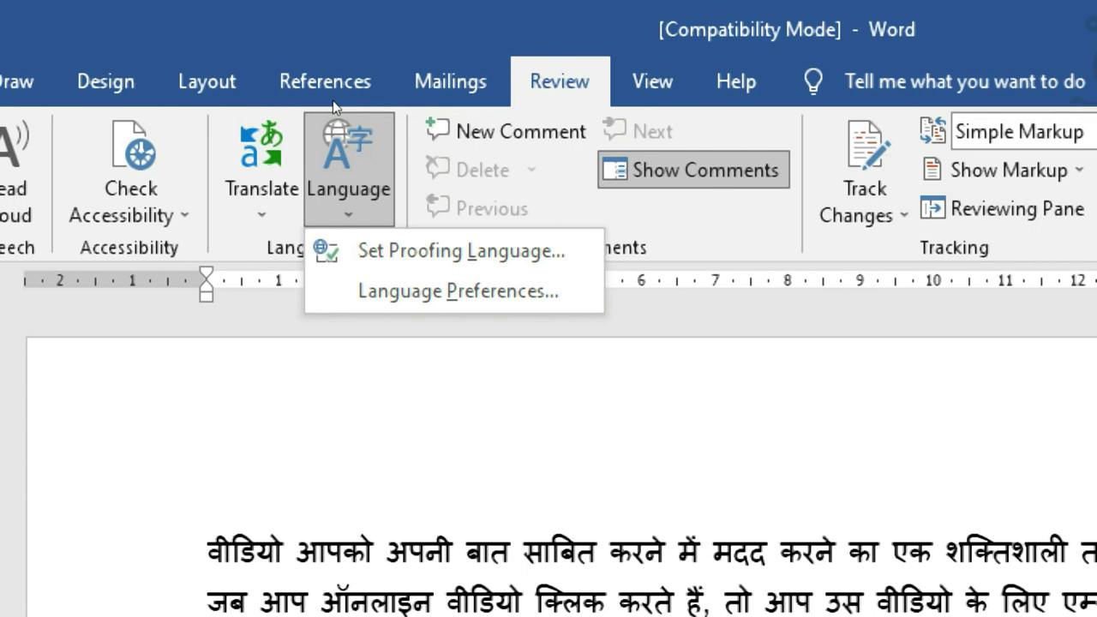
pyautogui.press('Down')
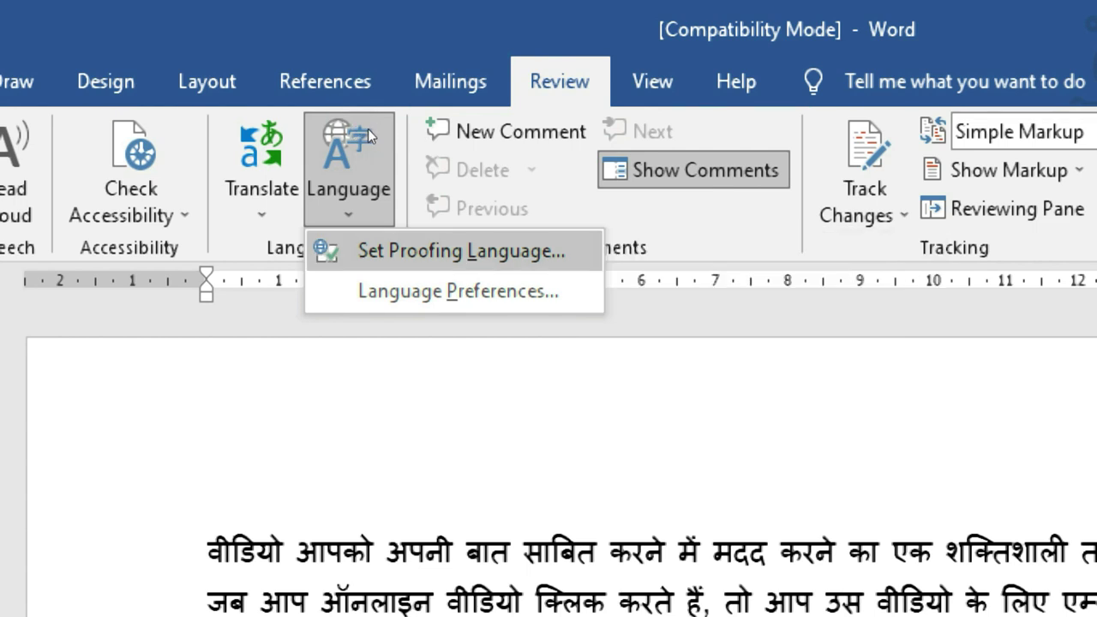
pyautogui.press('Return')
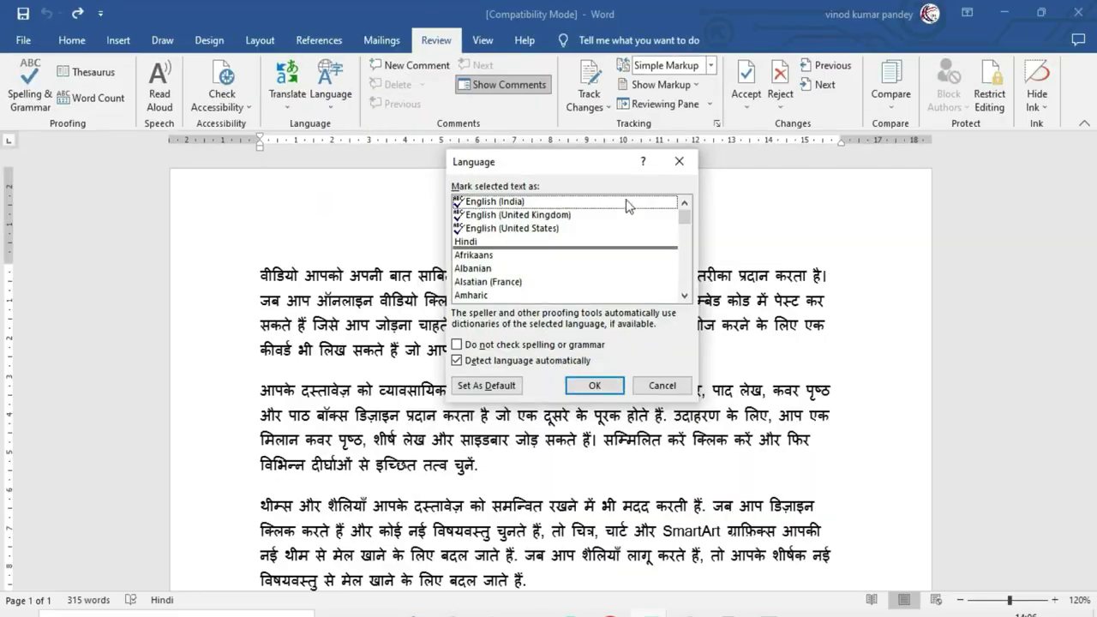
pyautogui.moveTo(560, 168); pyautogui.dragTo(507, 178)
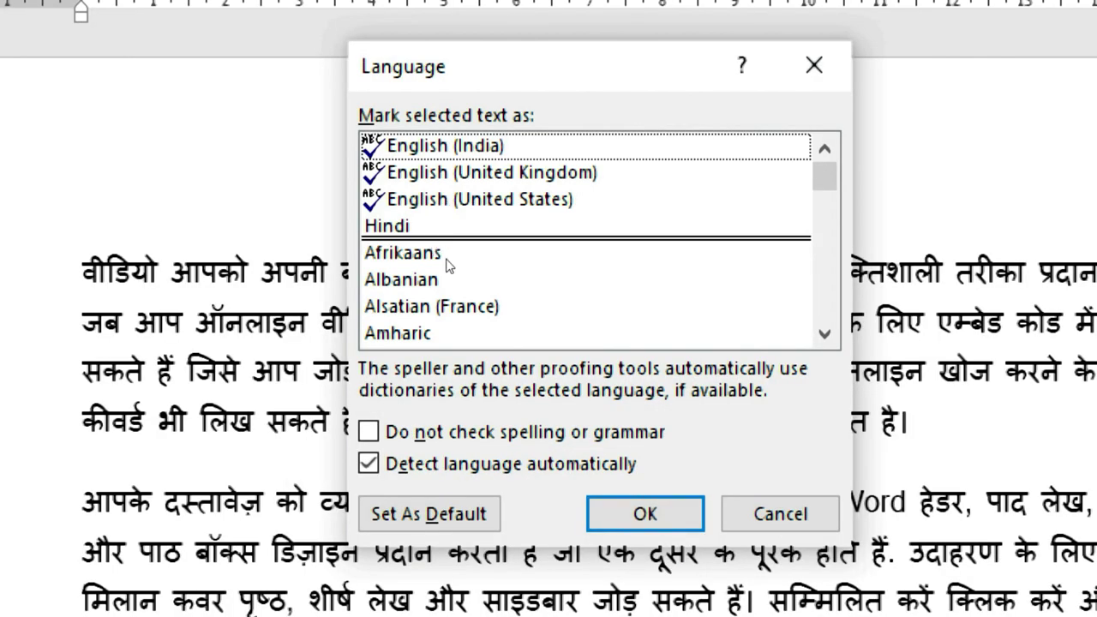
pyautogui.press('Down')
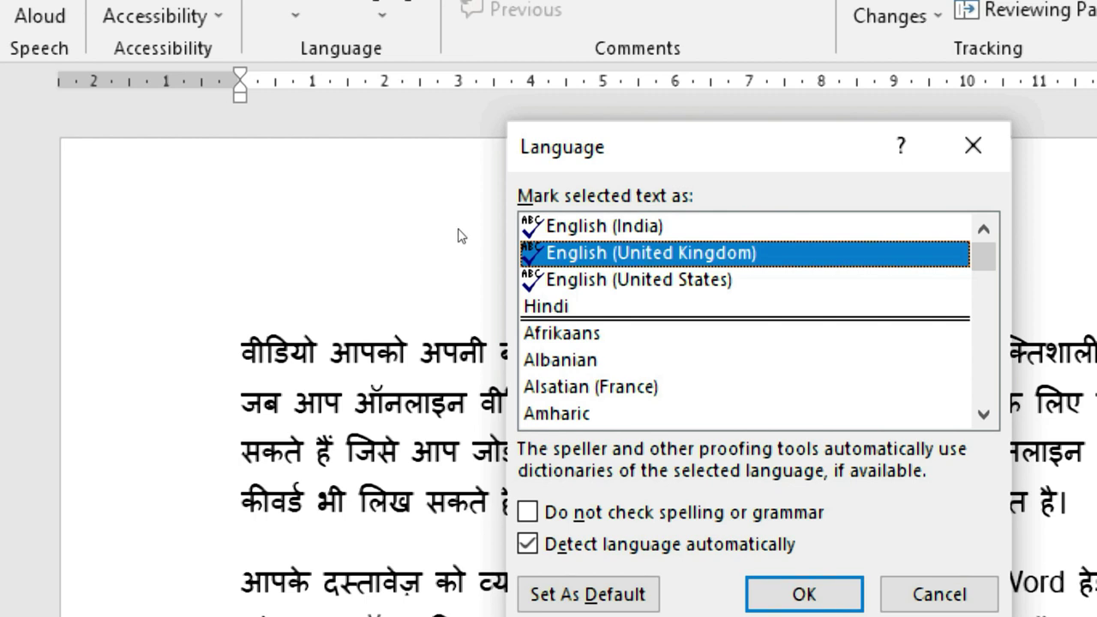
pyautogui.press('Down')
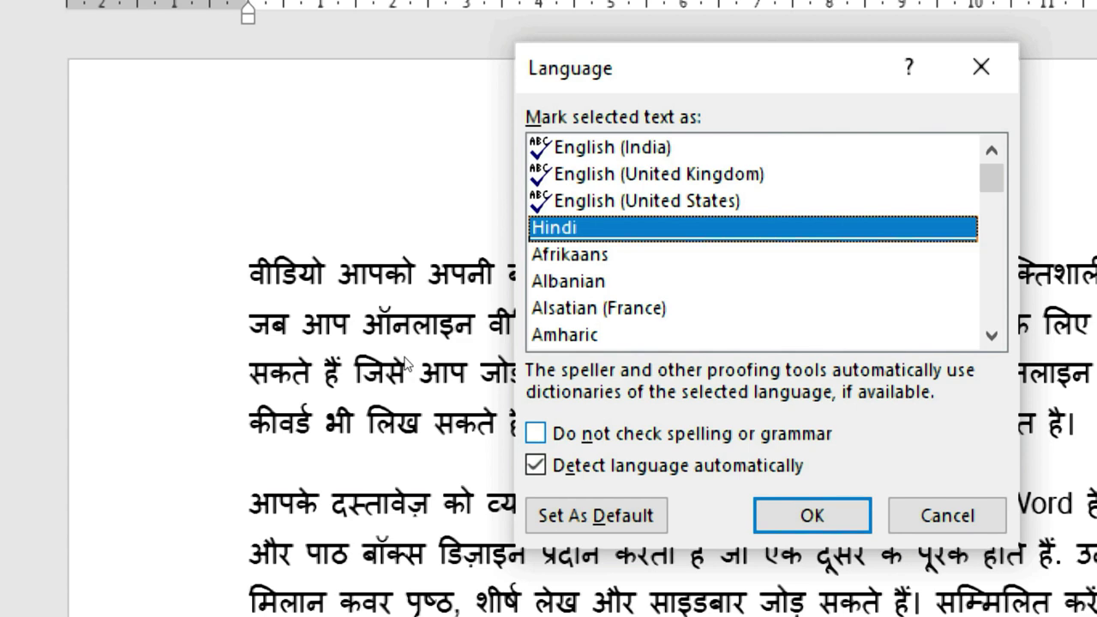
pyautogui.hotkey('alt', 'n')
pyautogui.press('space')
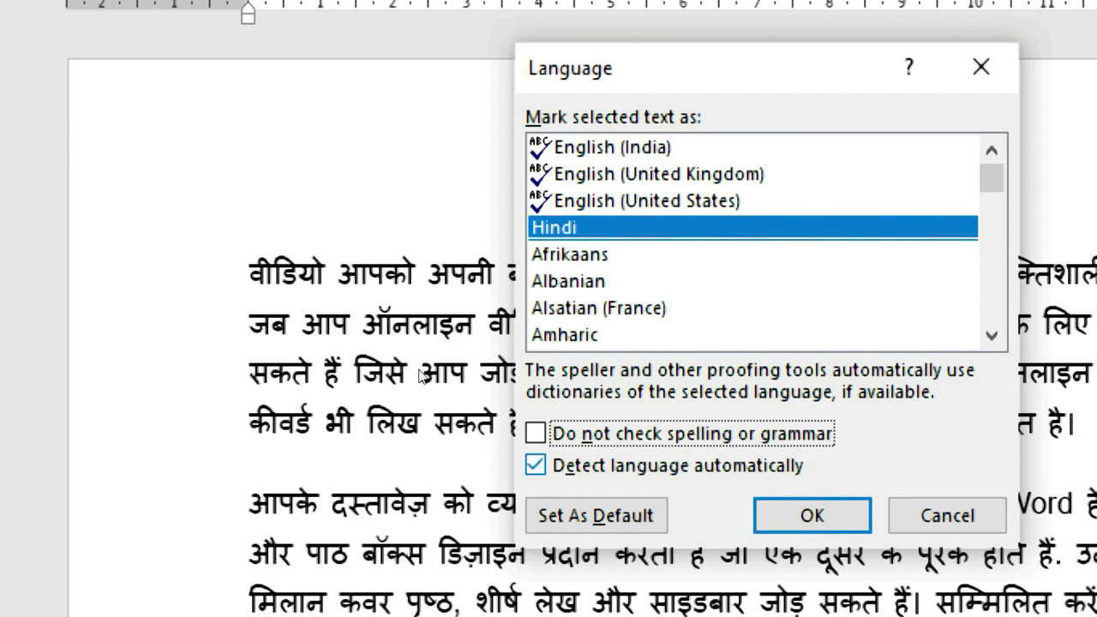
pyautogui.press('Tab')
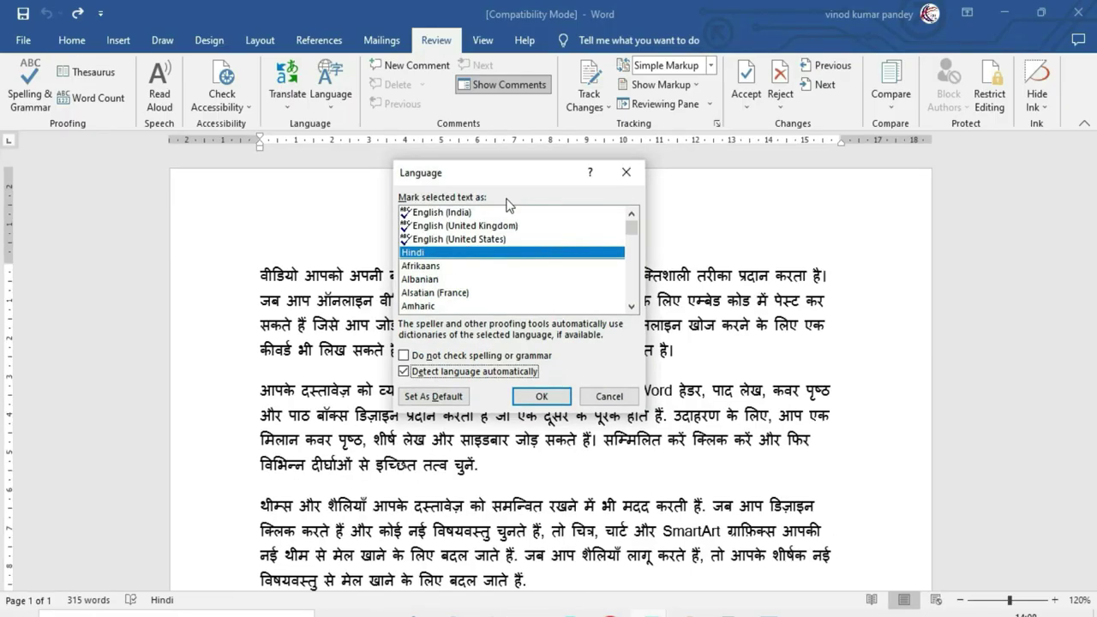
pyautogui.click(610, 396)
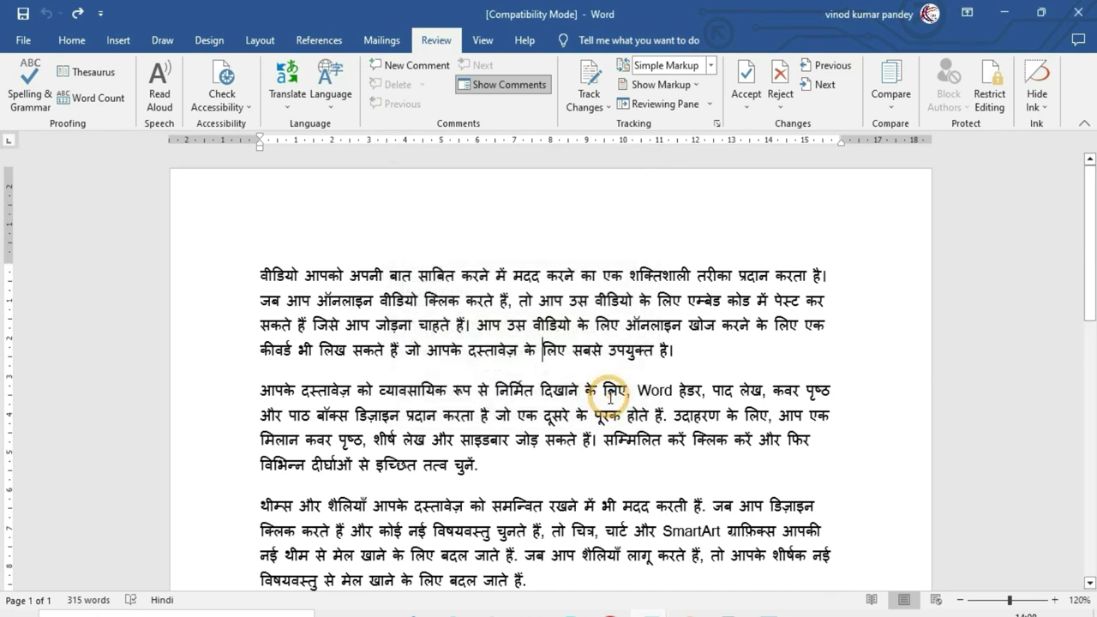
# - Inspect the Office language preferences in Word Options and cancel without changes
pyautogui.click(340, 111)
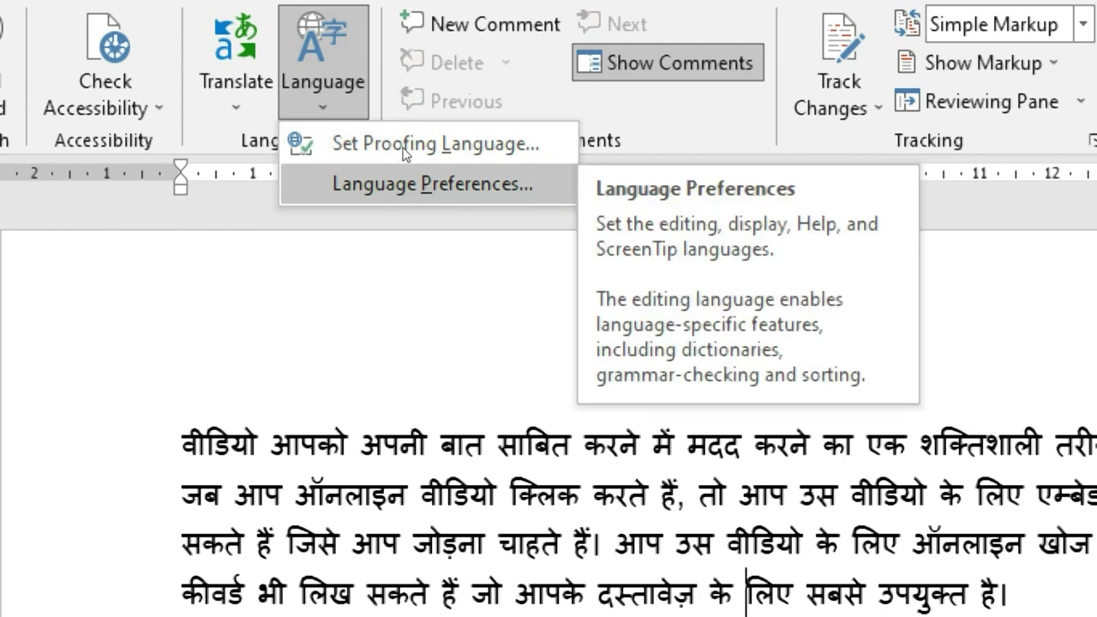
pyautogui.click(411, 182)
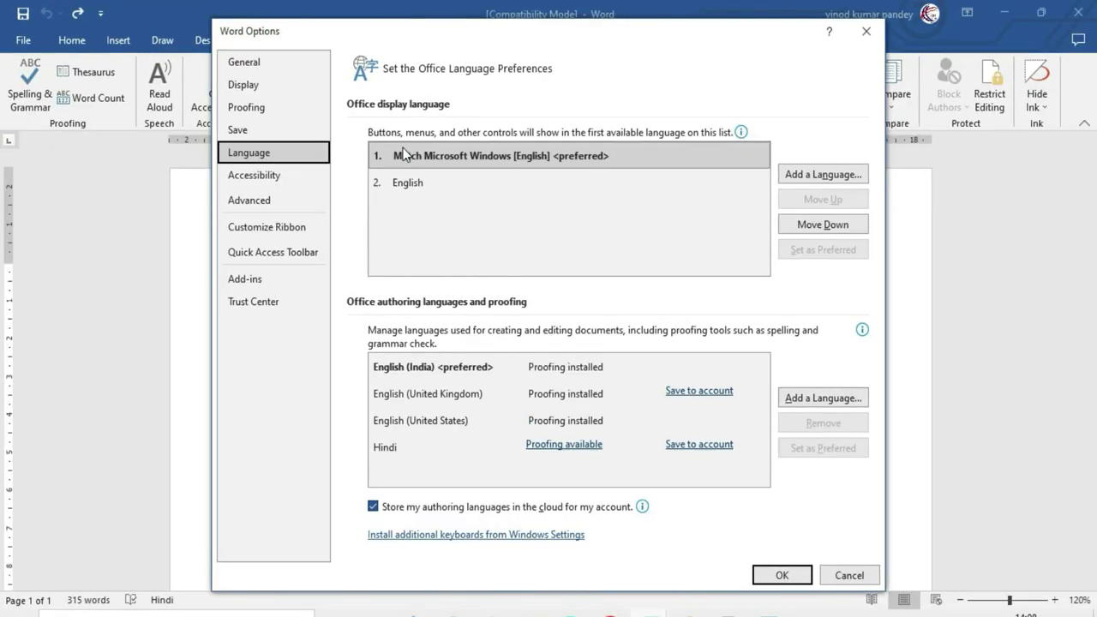
pyautogui.click(404, 150)
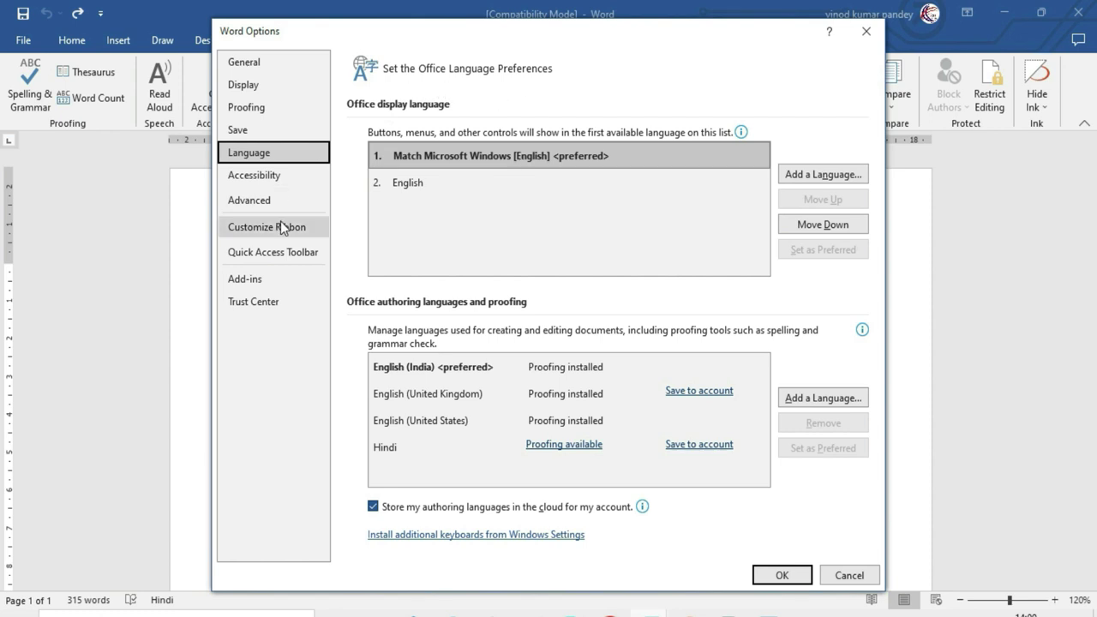
pyautogui.click(849, 575)
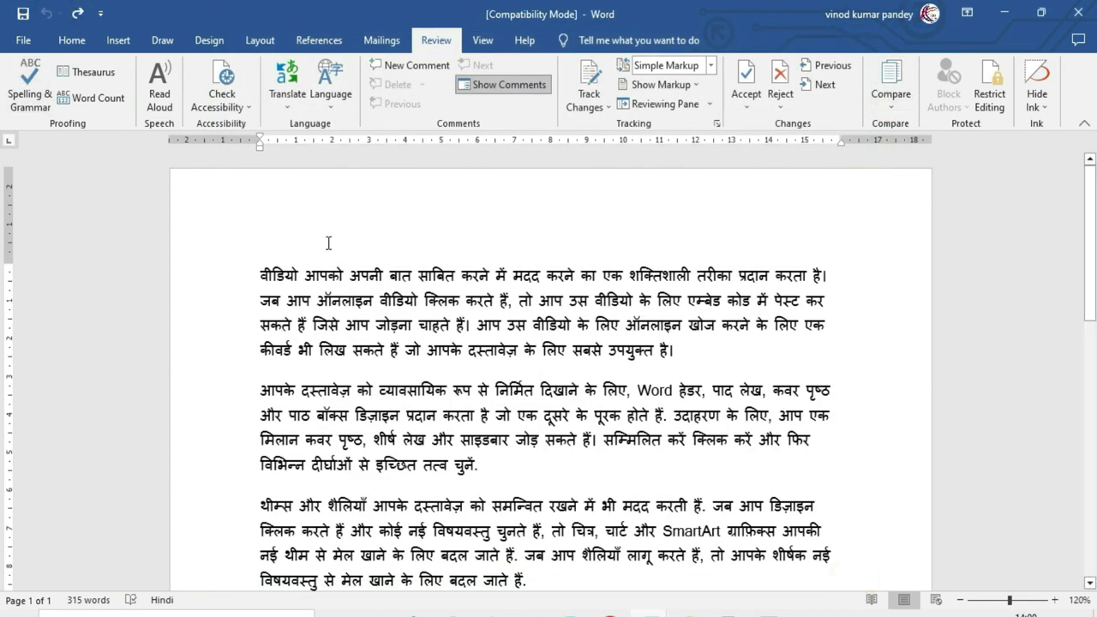
# - Go through the Home and Insert tabs back to Review and open the Language menu
pyautogui.click(76, 41)
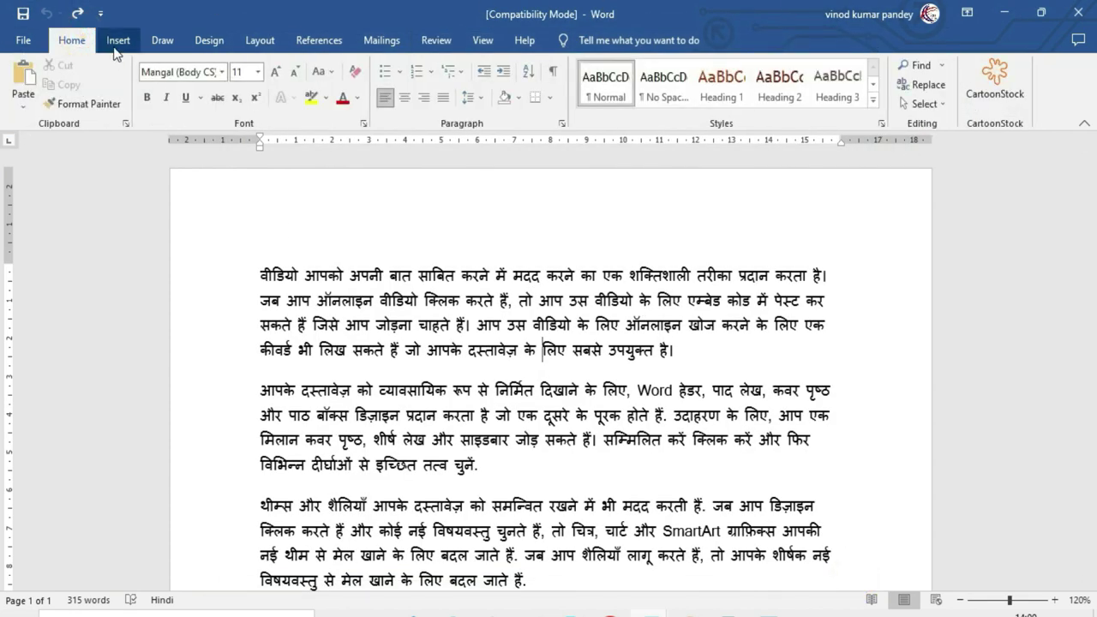
pyautogui.click(118, 43)
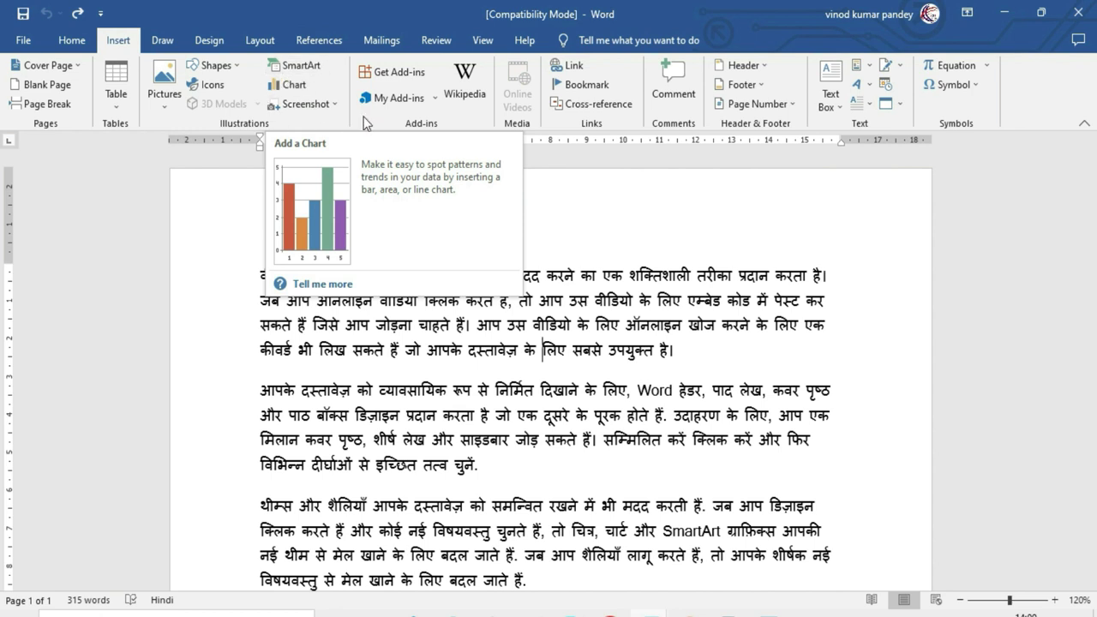
pyautogui.click(445, 39)
pyautogui.click(330, 95)
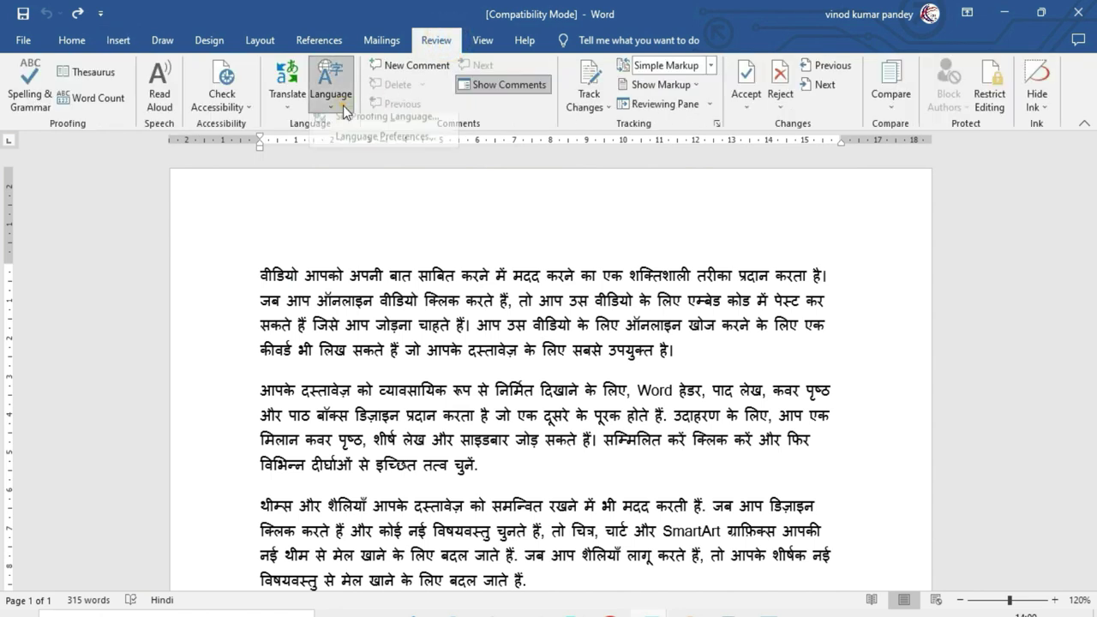
# - Start adding an Office display language, pick Czech from the list, then cancel
pyautogui.click(387, 146)
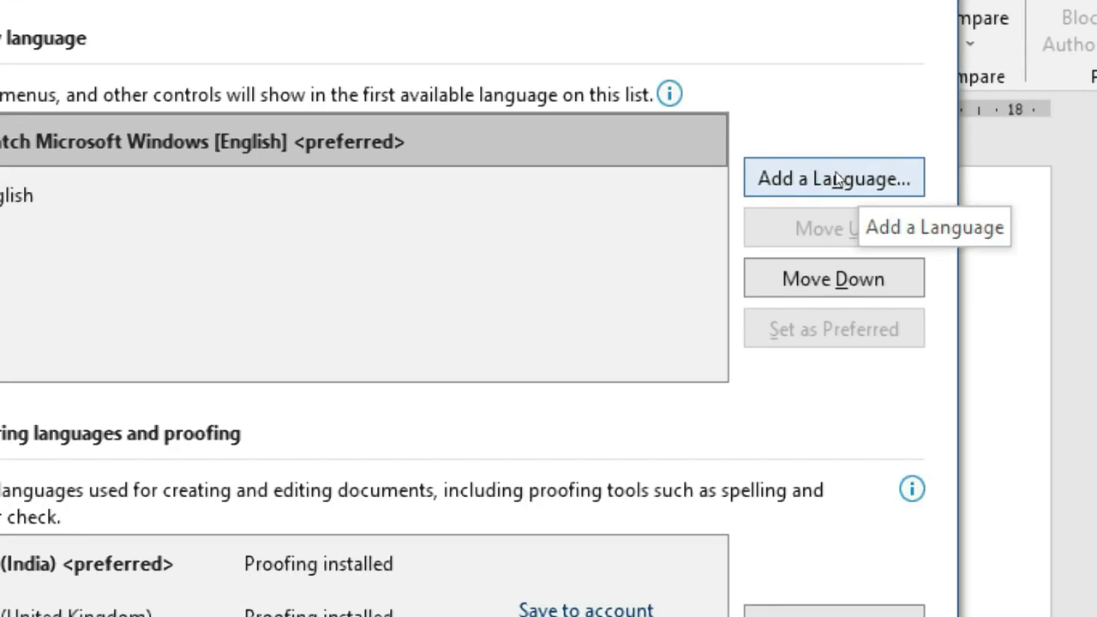
pyautogui.click(837, 179)
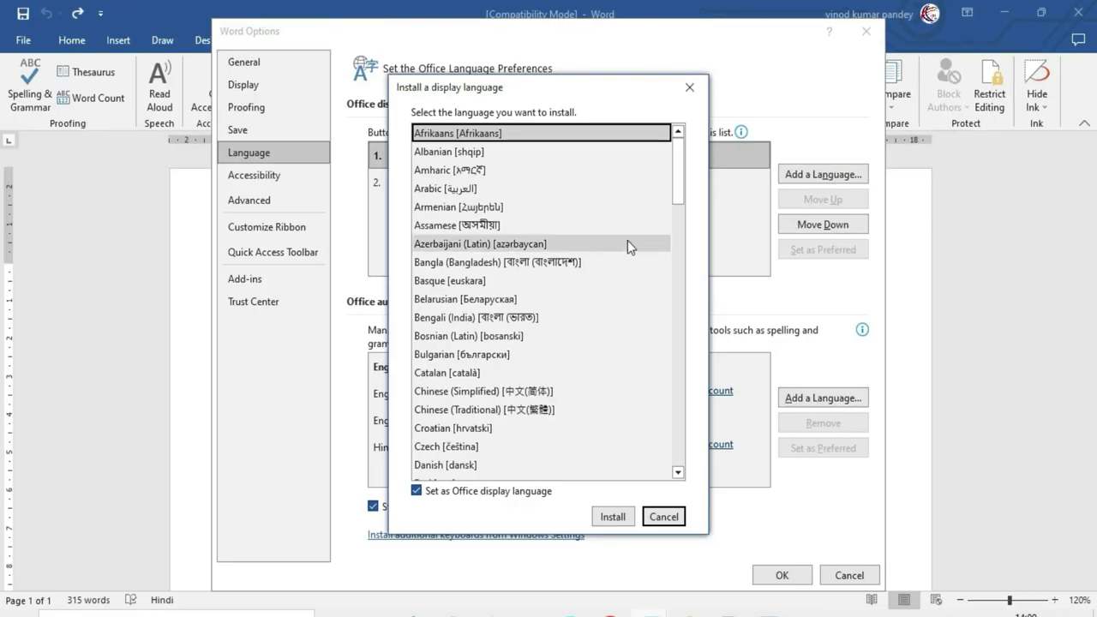
pyautogui.moveTo(678, 181)
pyautogui.mouseDown()
pyautogui.moveTo(654, 471)
pyautogui.moveTo(664, 295)
pyautogui.moveTo(649, 175)
pyautogui.mouseUp()
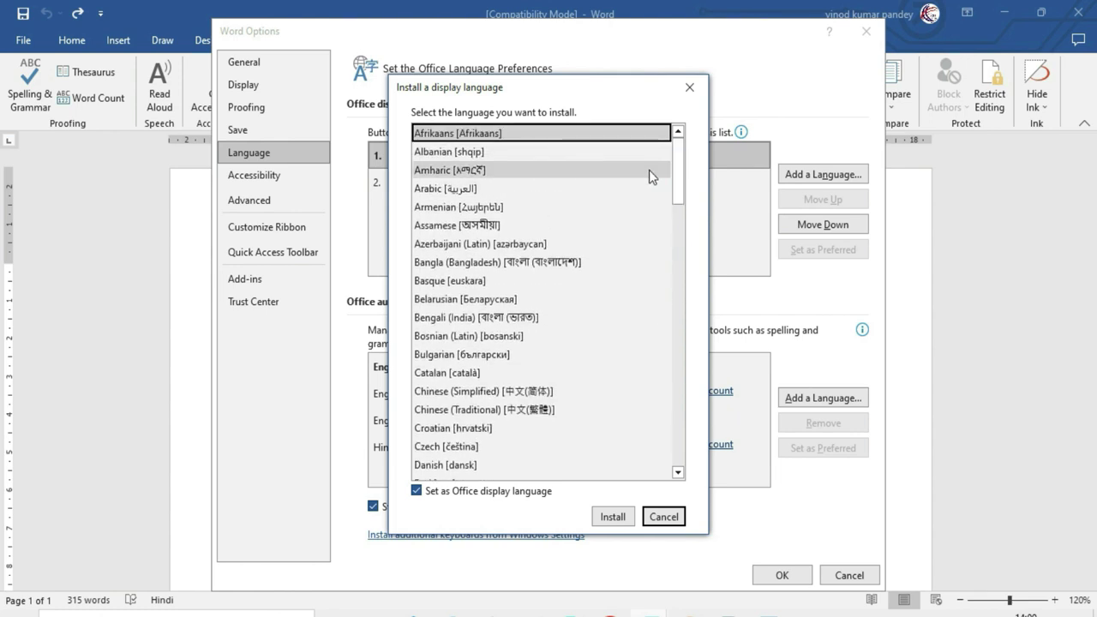
pyautogui.scroll(-2, 480, 308)
pyautogui.scroll(-2, 465, 358)
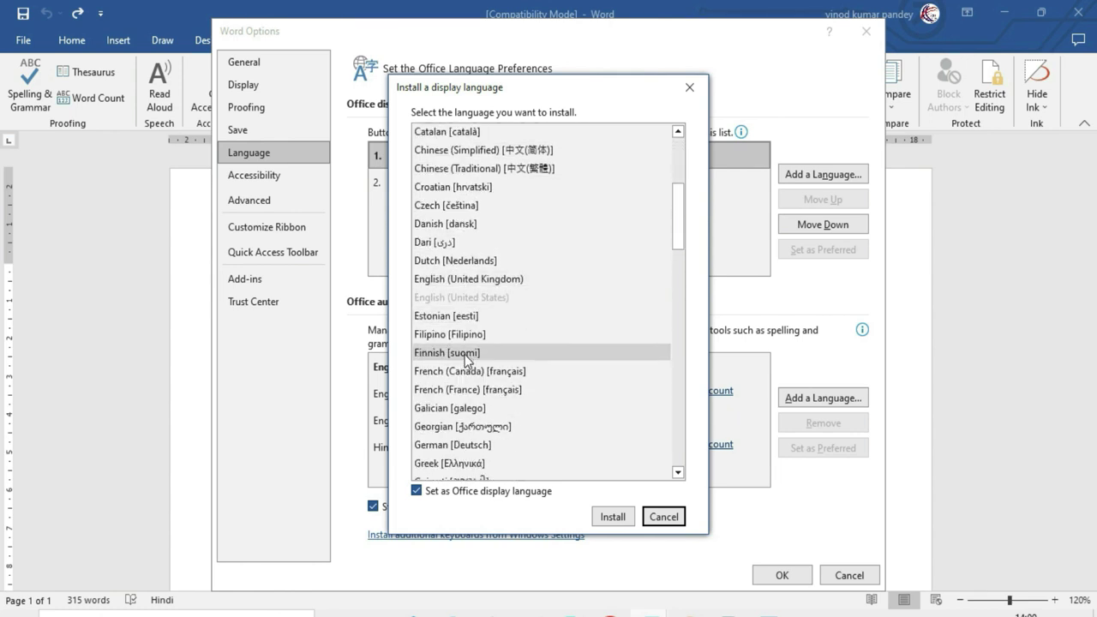
pyautogui.click(446, 207)
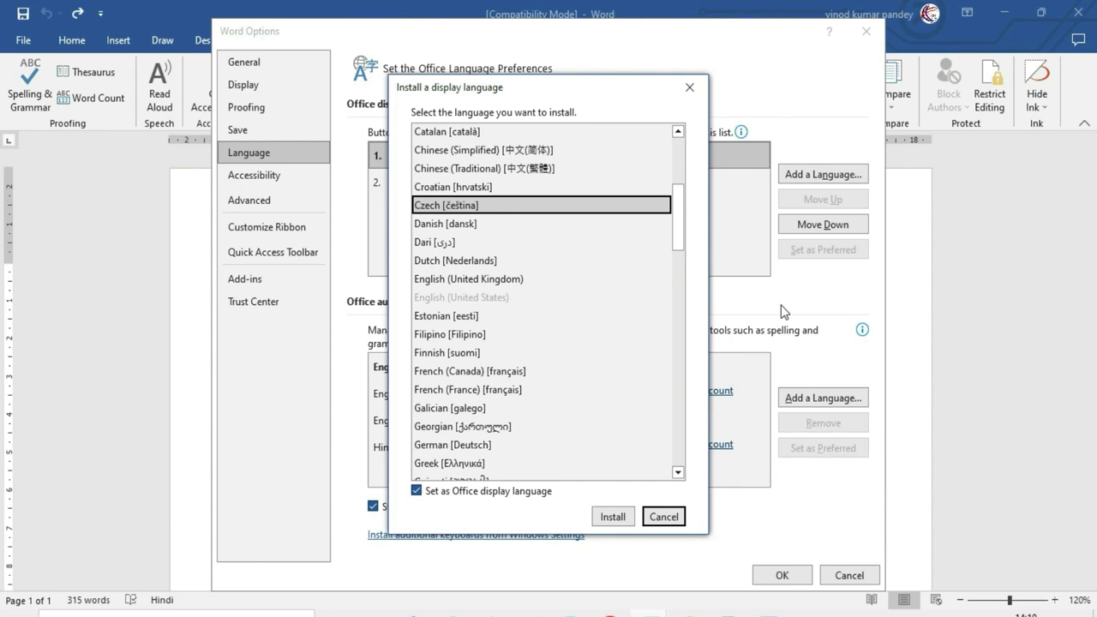
pyautogui.click(665, 518)
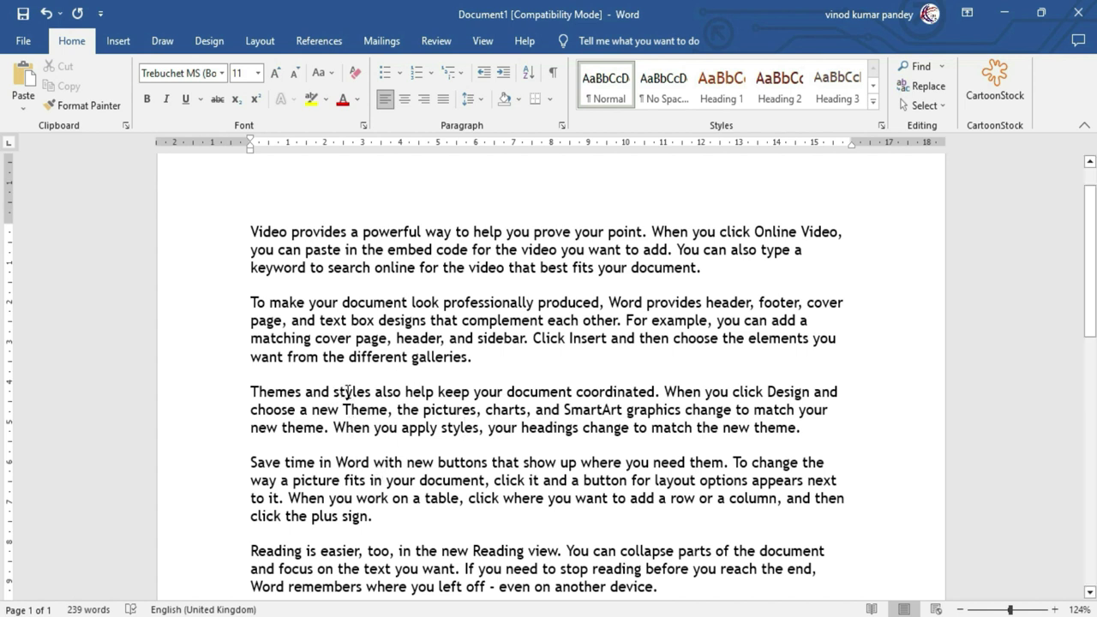
# - Add the comment 'He always wearing the latest styles' to 'styles' in the 'Themes and styles' paragraph
pyautogui.doubleClick(347, 391)
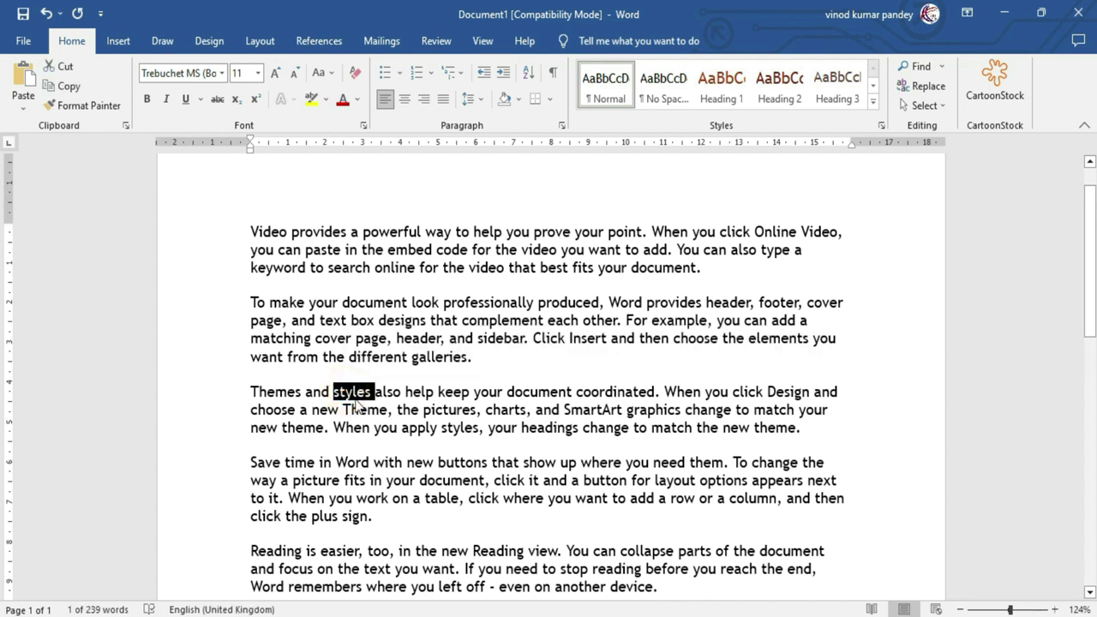
pyautogui.click(442, 42)
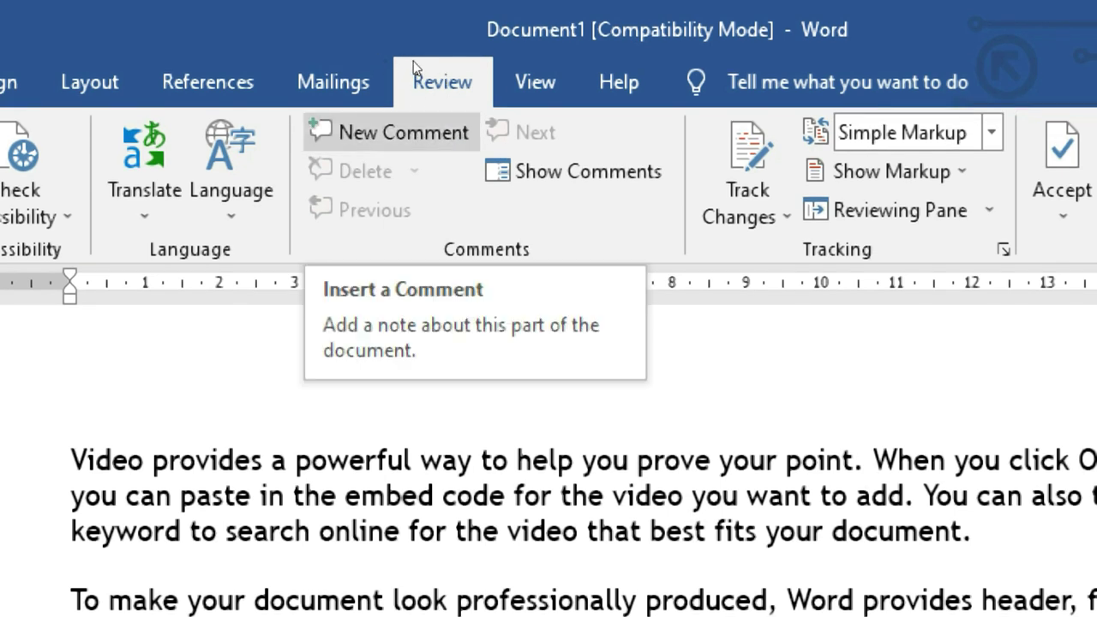
pyautogui.click(410, 62)
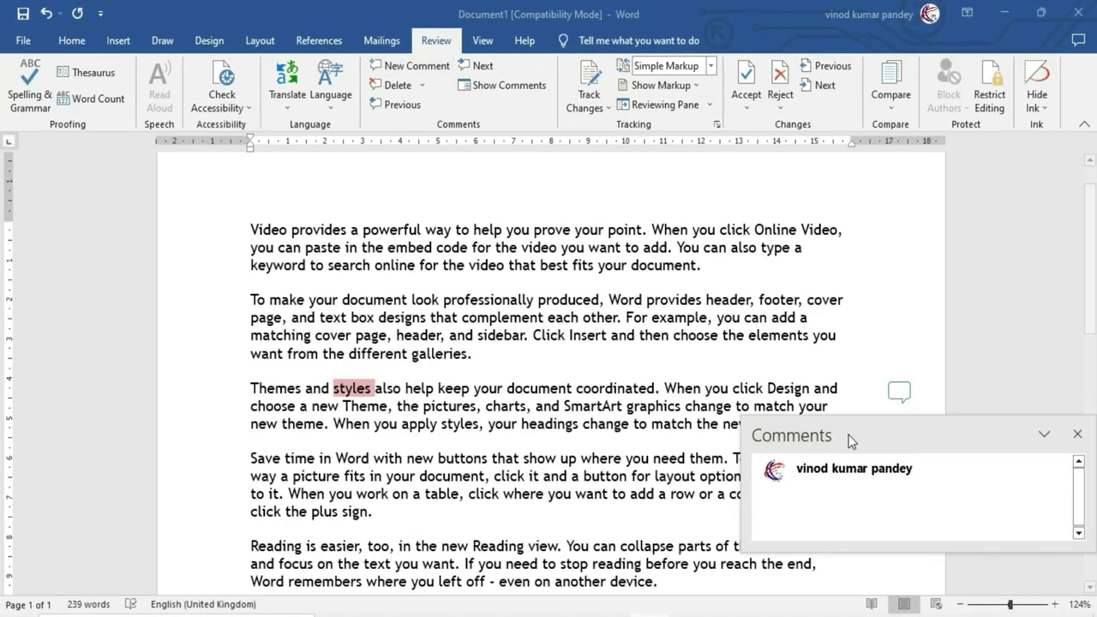
pyautogui.click(848, 434)
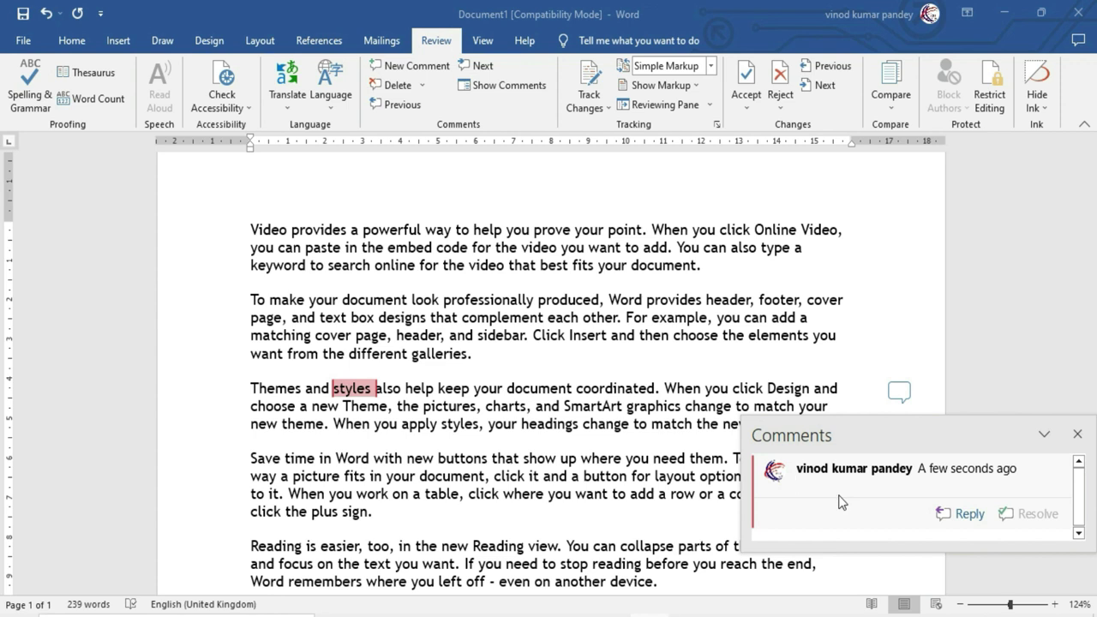
pyautogui.click(843, 491)
pyautogui.write('He always wearing the latest styles')
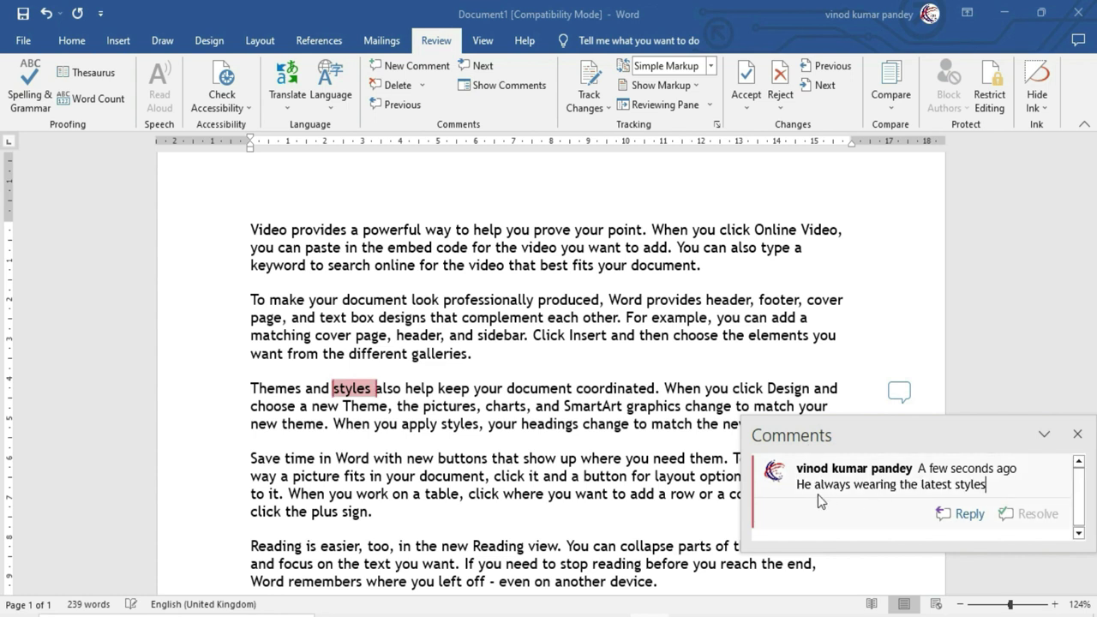
pyautogui.click(1078, 436)
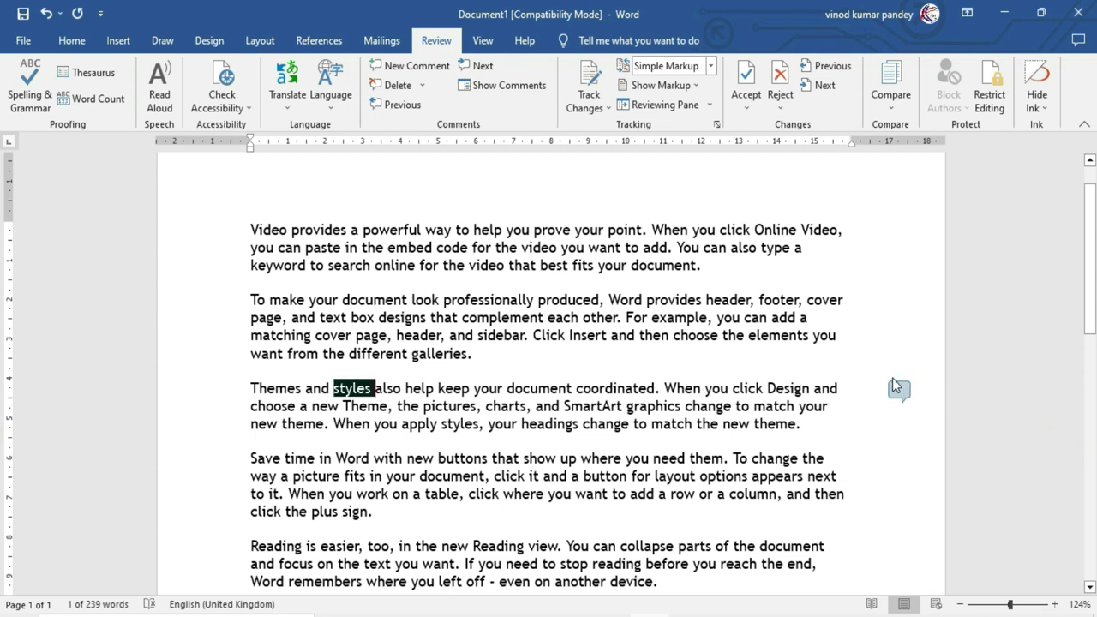
pyautogui.click(888, 454)
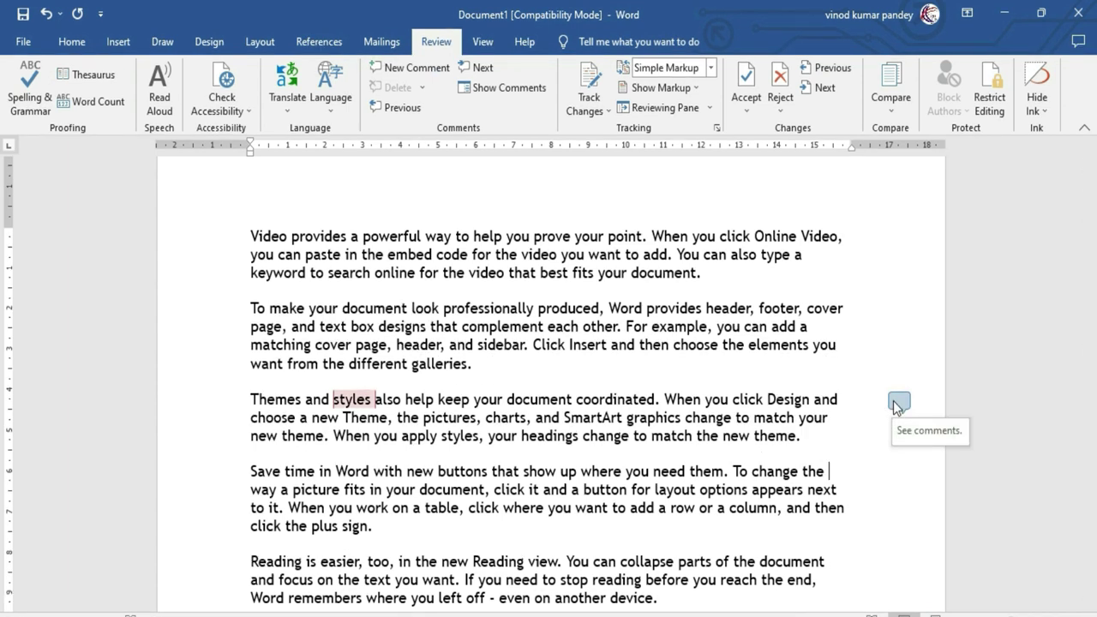
pyautogui.scroll(-1, 603, 458)
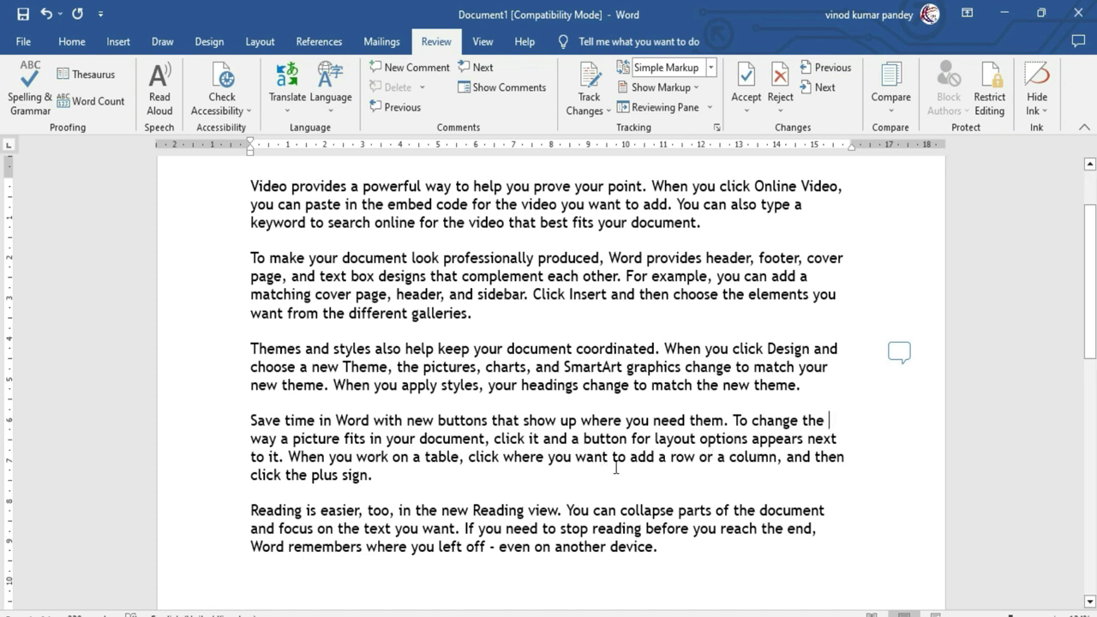
# - Attach the comment 'you need to take a reading' to the word 'Reading' in the last paragraph
pyautogui.doubleClick(498, 510)
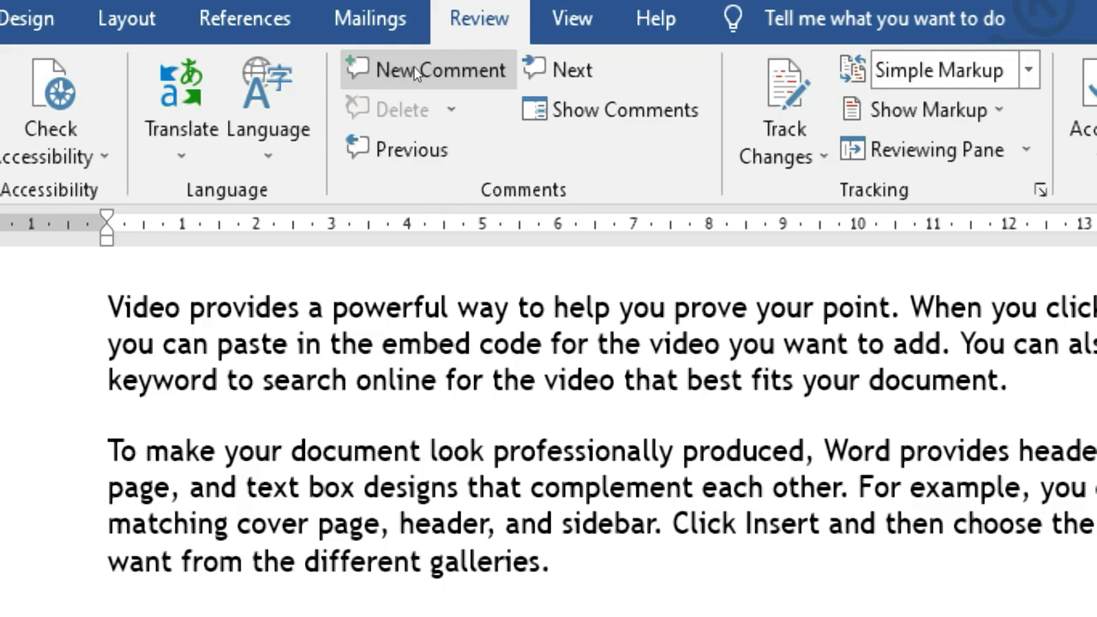
pyautogui.click(414, 67)
pyautogui.click(586, 472)
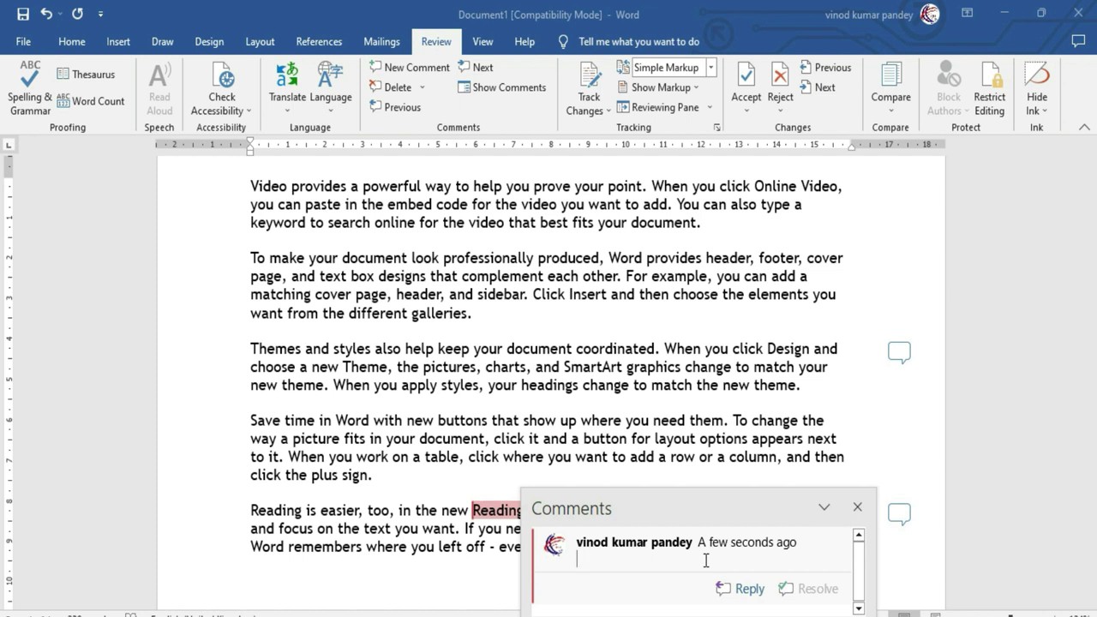
pyautogui.write('you need to take a reading')
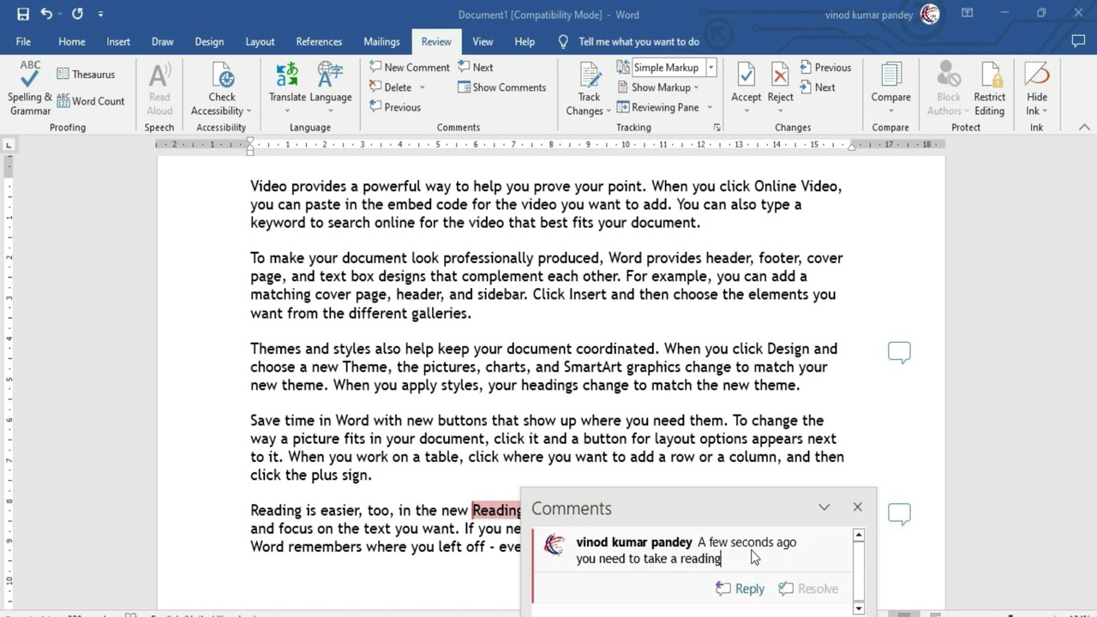
pyautogui.click(857, 512)
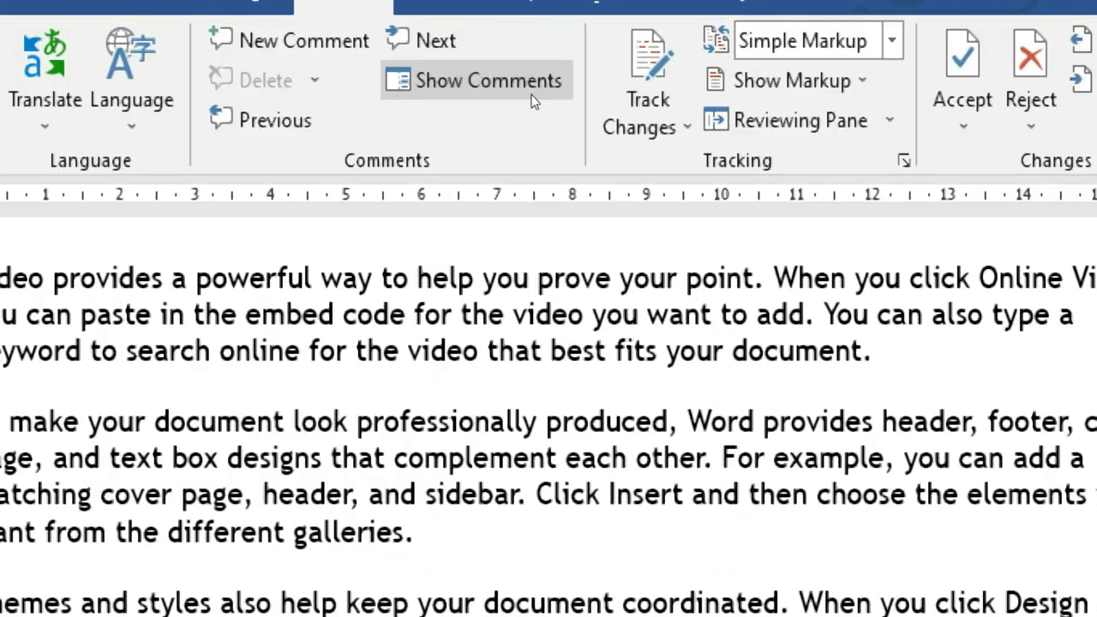
# - Turn on Show Comments and move between the 'styles' and 'Reading' comments
pyautogui.click(531, 95)
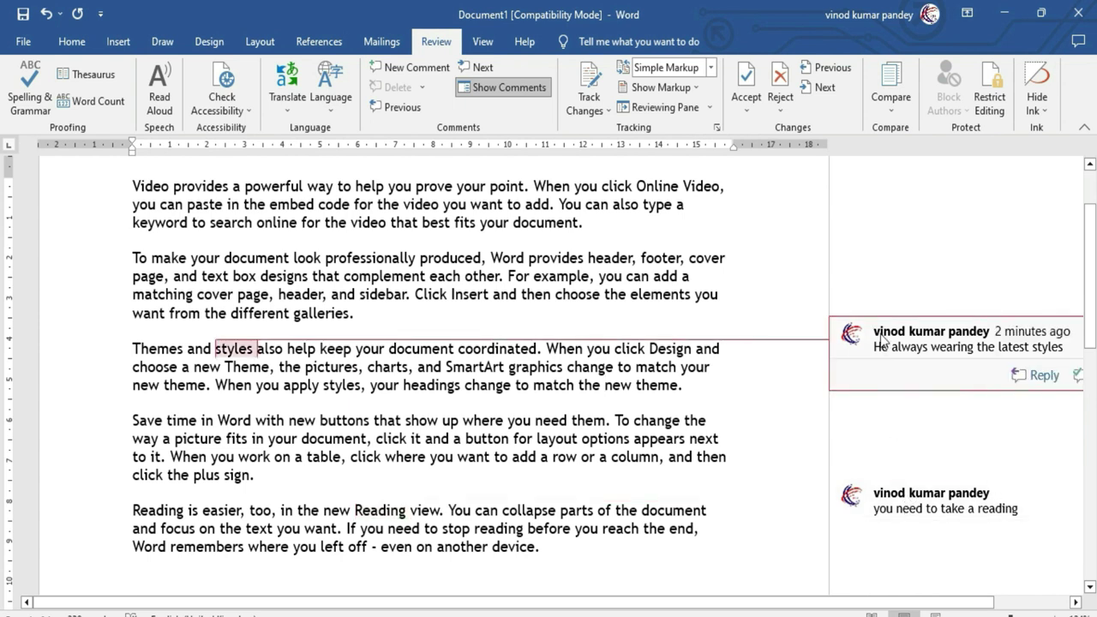
pyautogui.moveTo(942, 502)
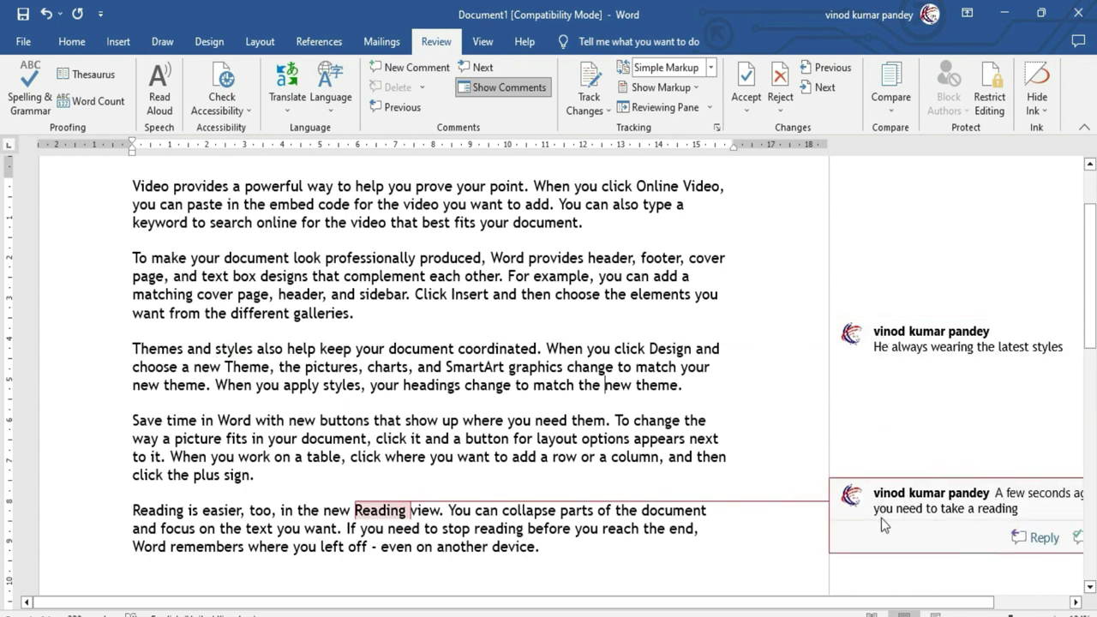
pyautogui.click(921, 346)
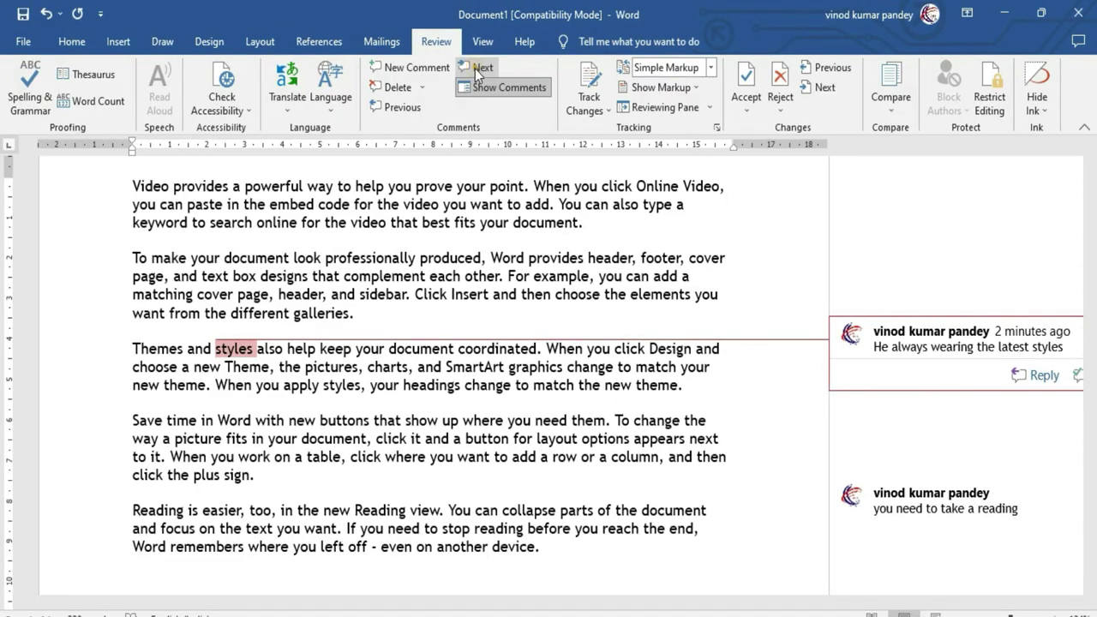
pyautogui.click(477, 68)
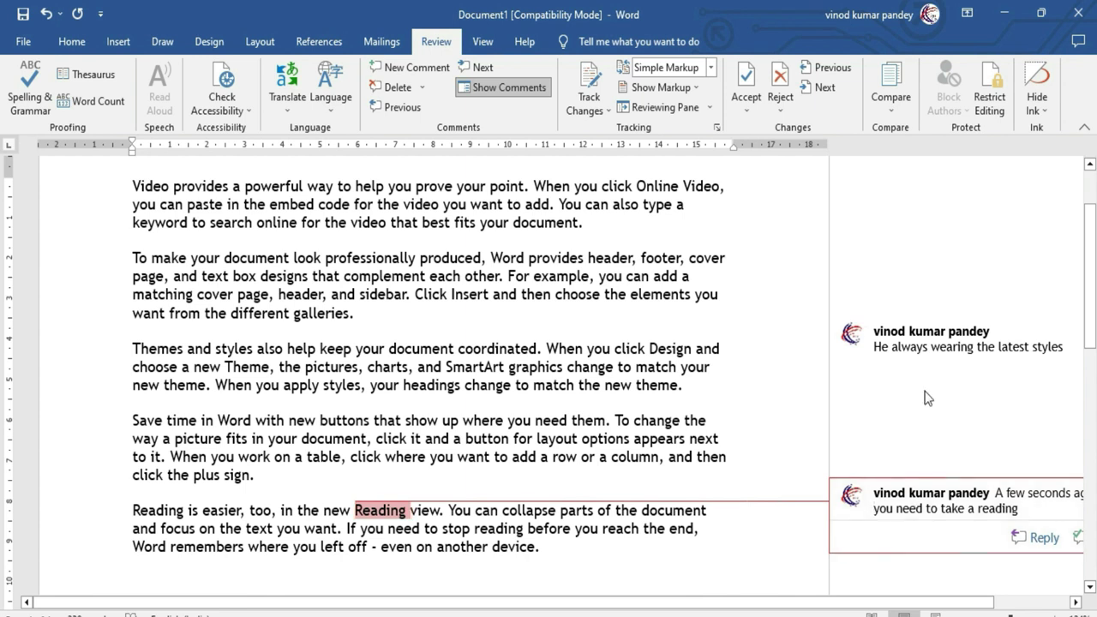
pyautogui.click(919, 347)
pyautogui.moveTo(951, 343)
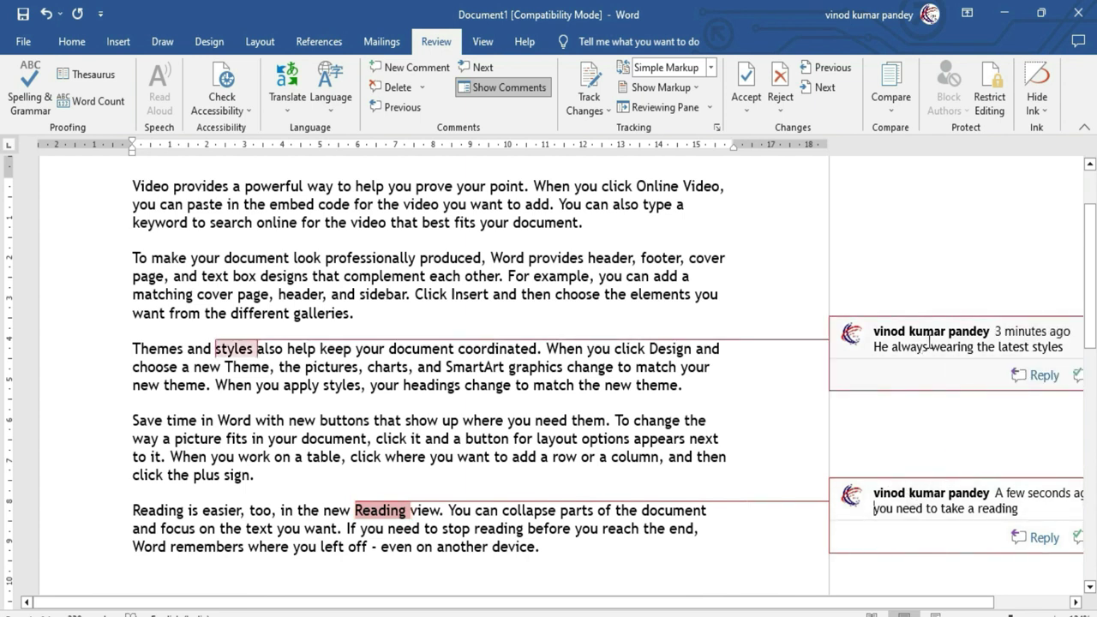
pyautogui.click(397, 108)
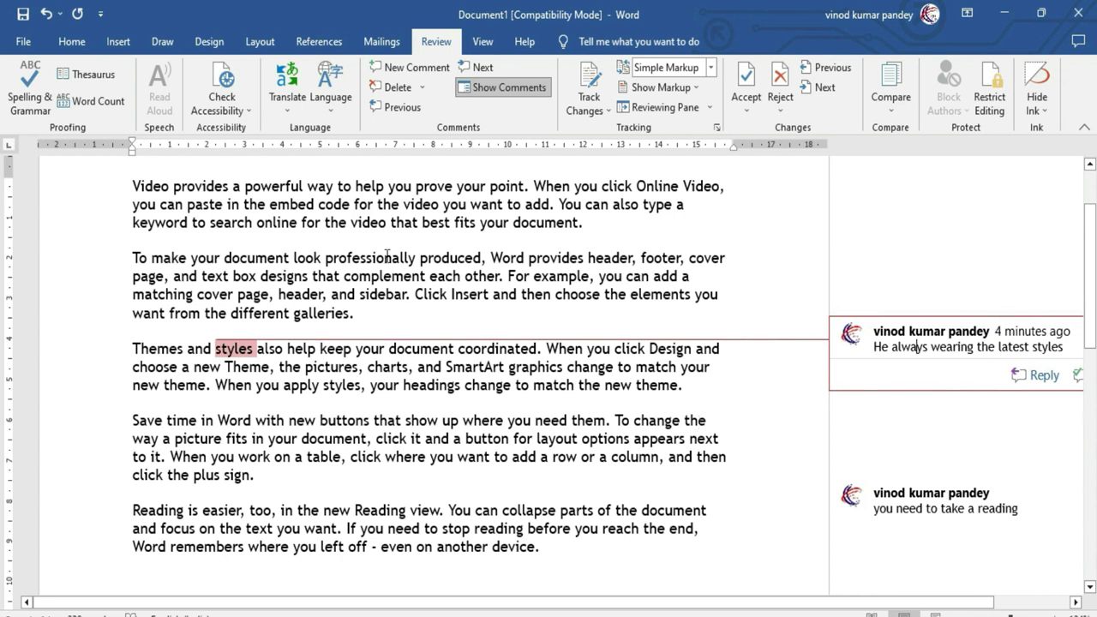
# - Delete the 'styles' comment and switch Show Comments off, keeping only the Reading comment
pyautogui.click(389, 89)
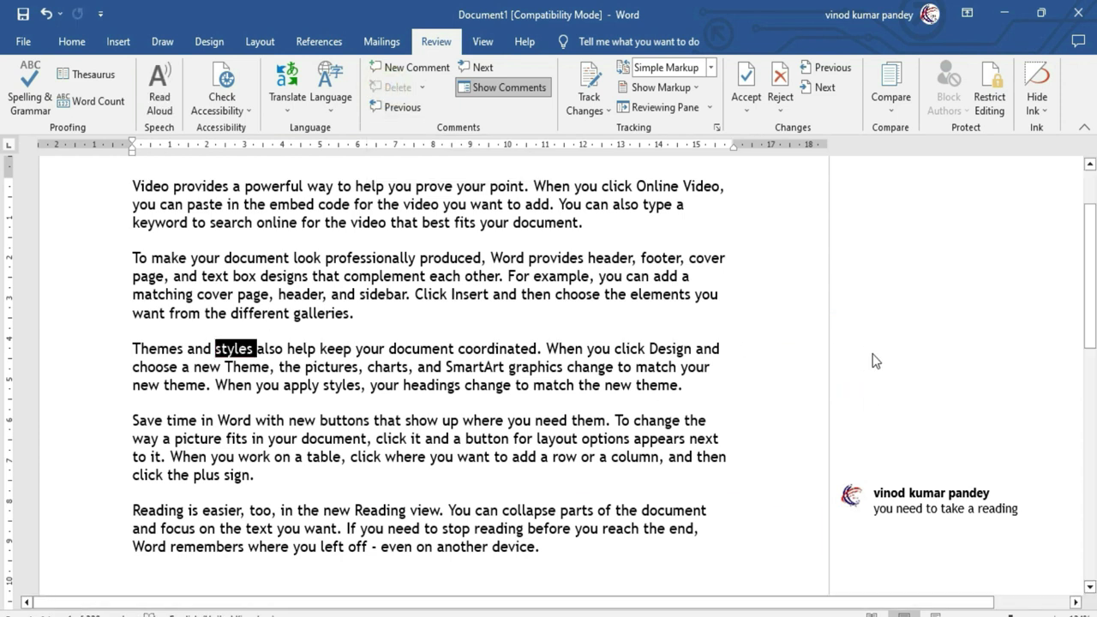
pyautogui.click(367, 365)
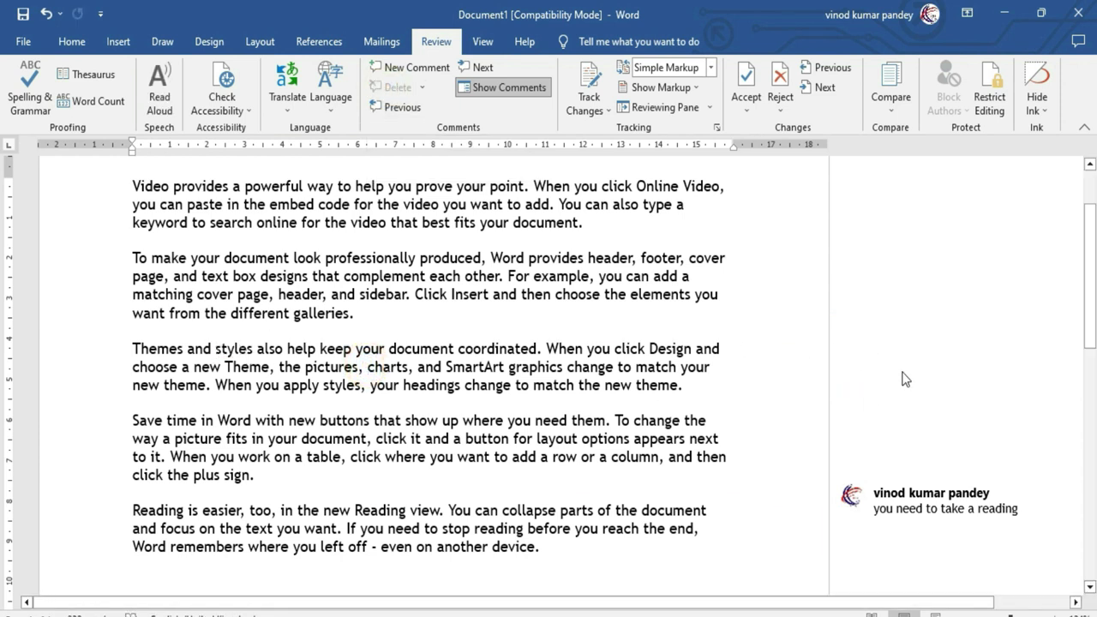
pyautogui.click(911, 501)
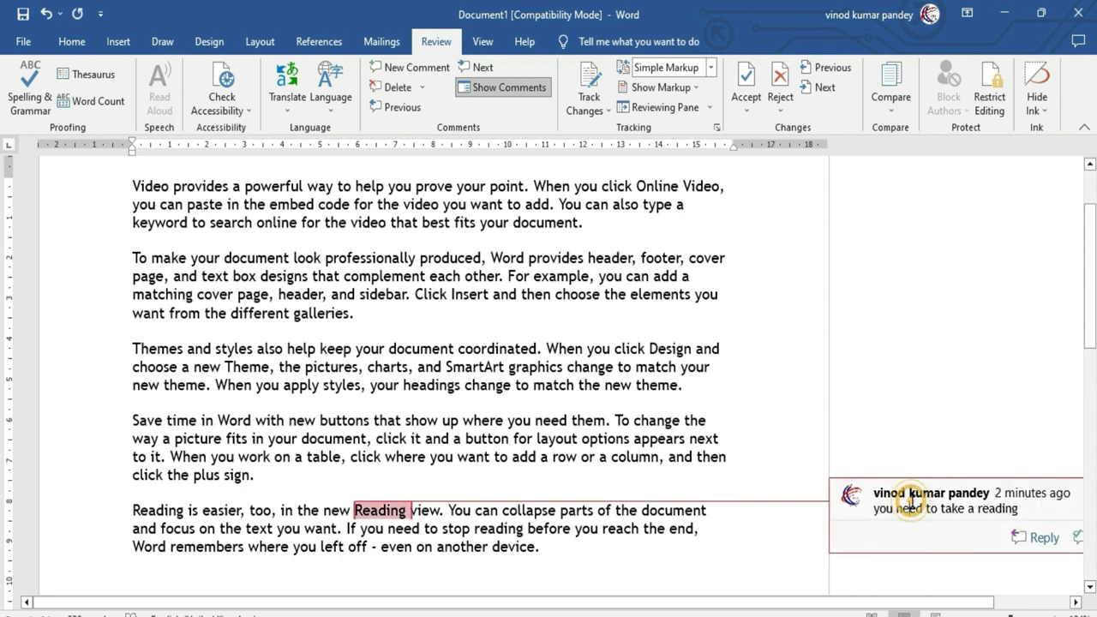
pyautogui.click(483, 89)
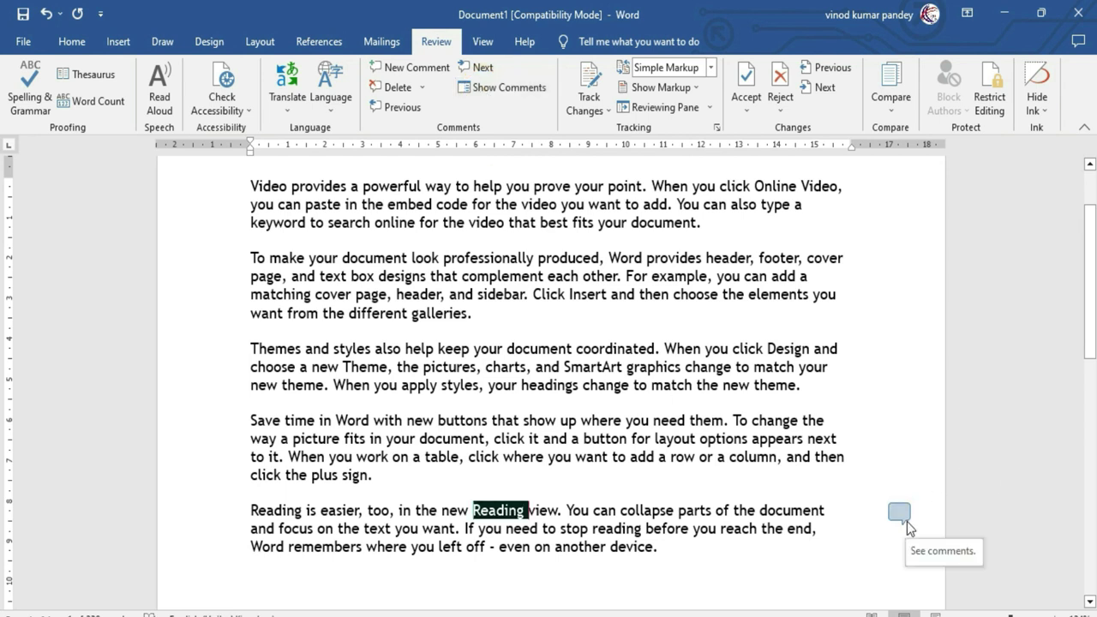
# - Open the 'you need to take a reading' comment in the Comments pane
pyautogui.scroll(-2, 907, 521)
pyautogui.click(897, 413)
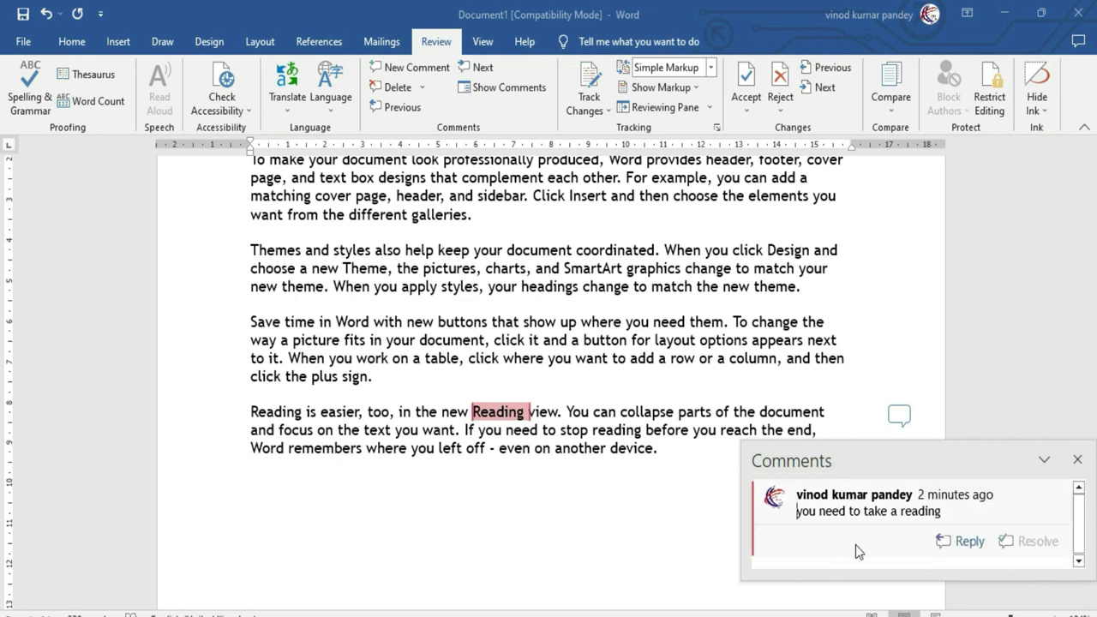
pyautogui.click(1077, 462)
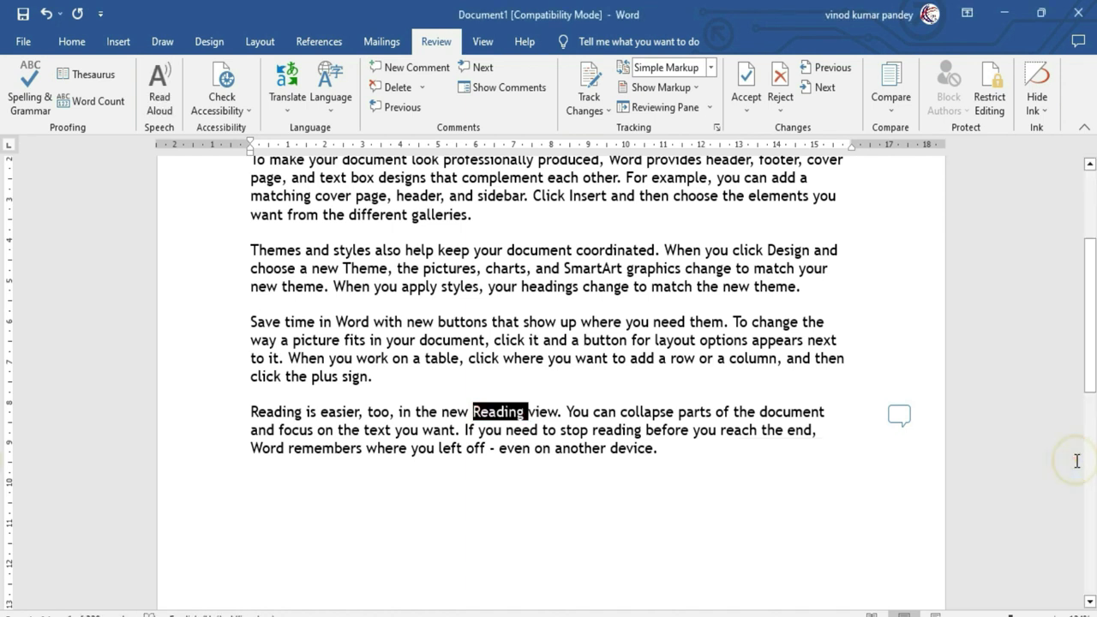
pyautogui.click(896, 418)
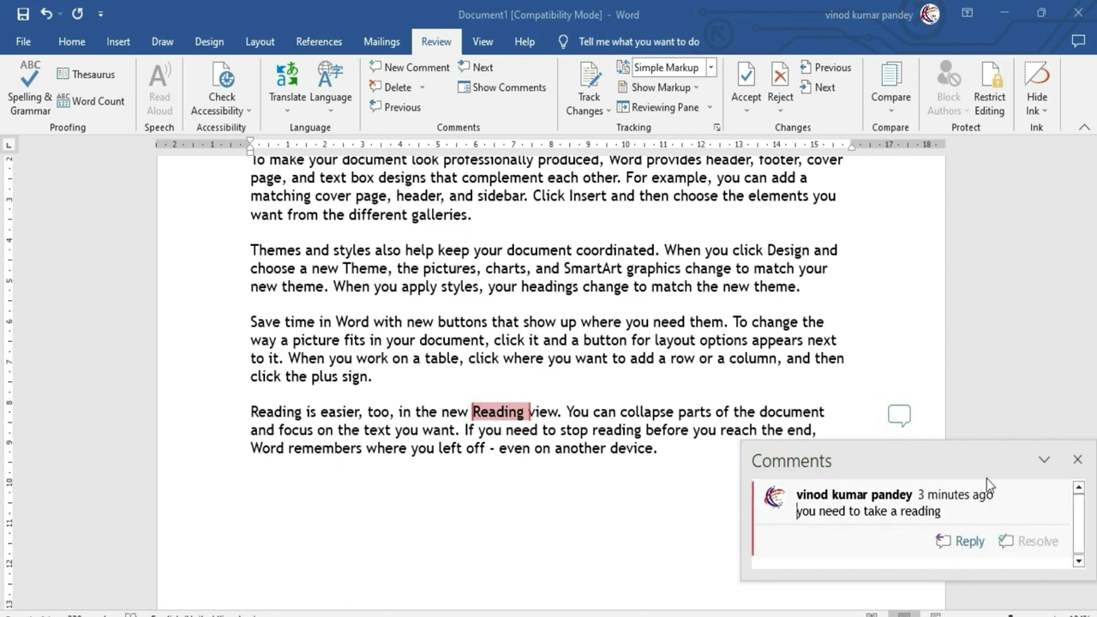
pyautogui.click(833, 506)
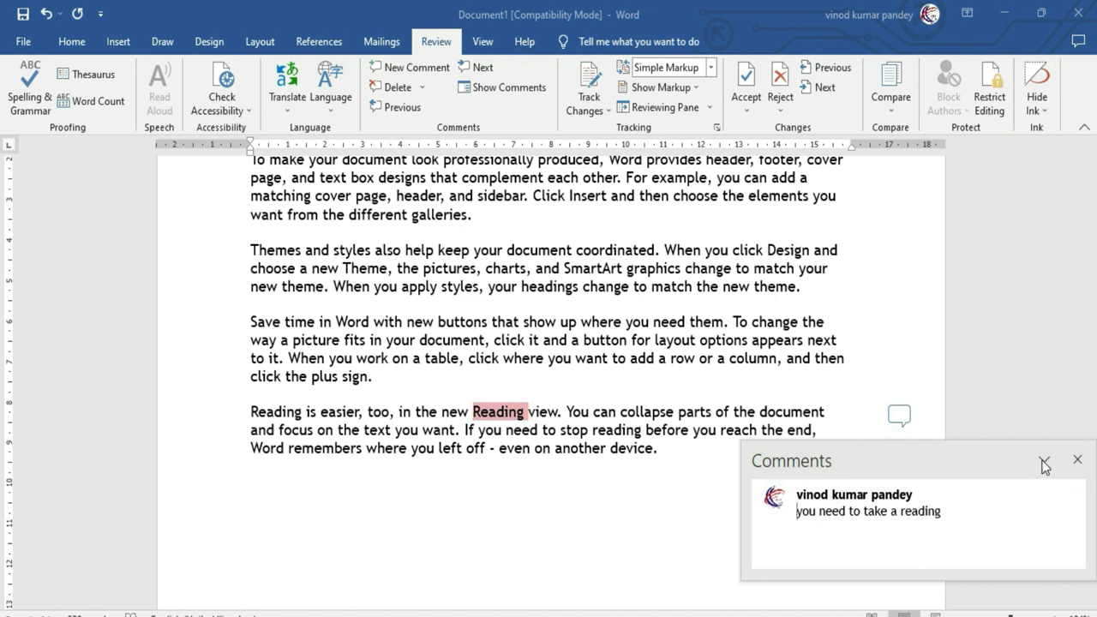
# - Resize the Comments pane to a smaller size
pyautogui.click(1042, 460)
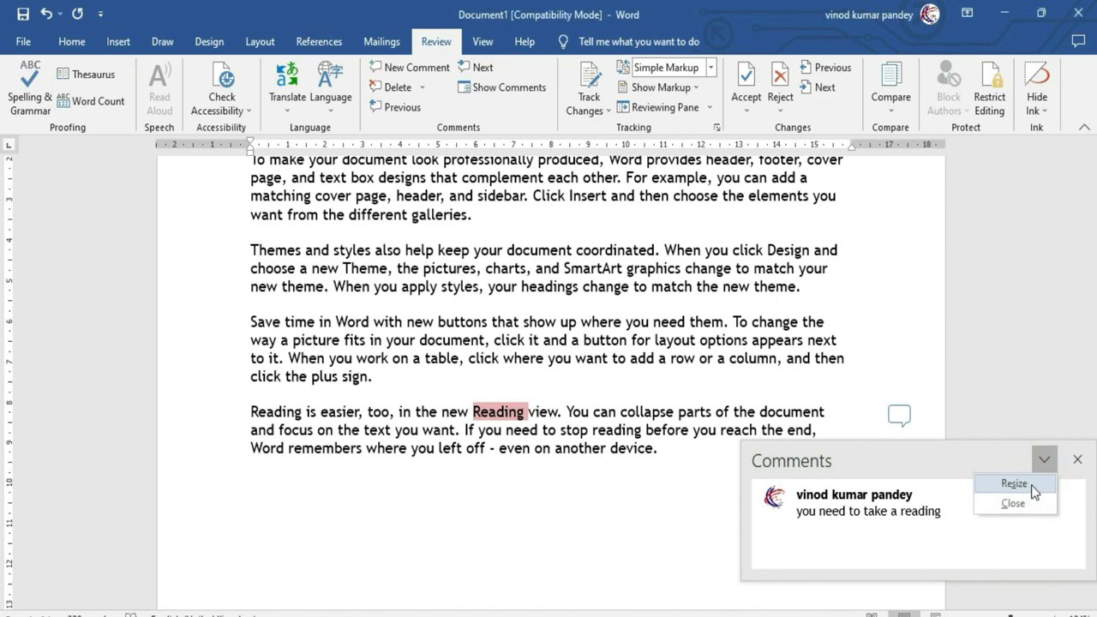
pyautogui.click(1014, 483)
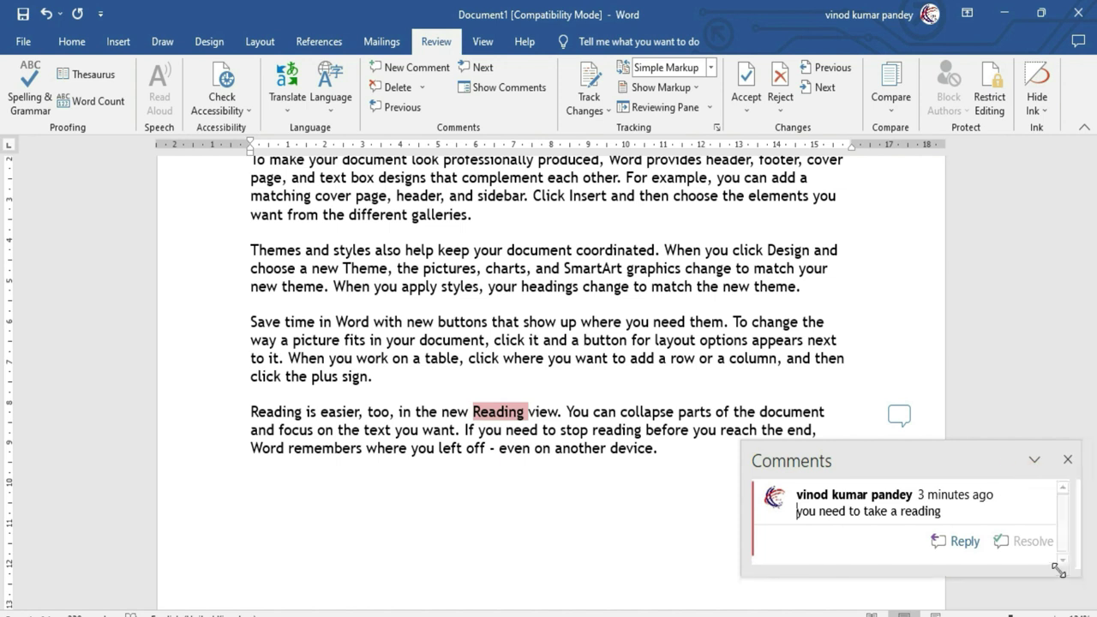
pyautogui.moveTo(1040, 606)
pyautogui.mouseDown()
pyautogui.moveTo(1004, 553)
pyautogui.moveTo(1044, 591)
pyautogui.mouseUp()
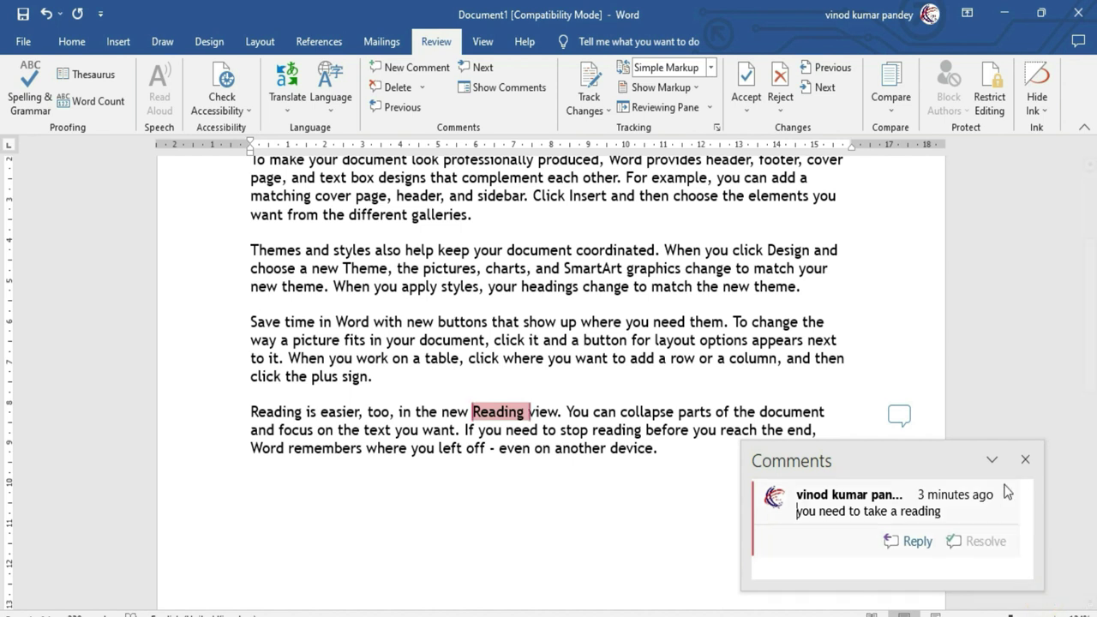
pyautogui.click(991, 459)
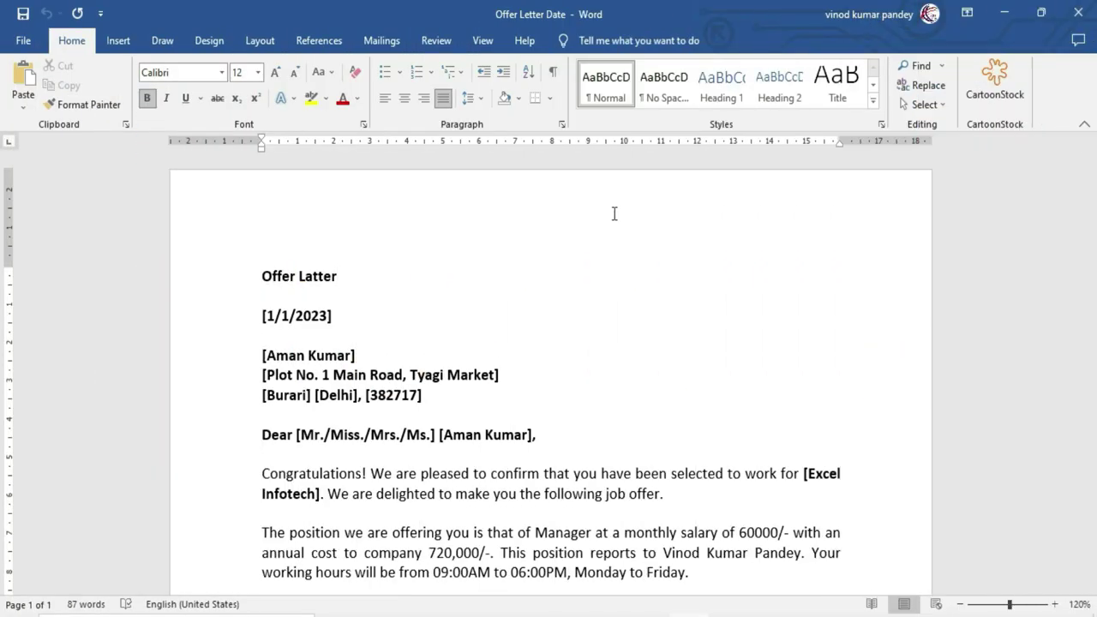
# - Show the Review ribbon in the Offer Letter Date document
pyautogui.click(436, 41)
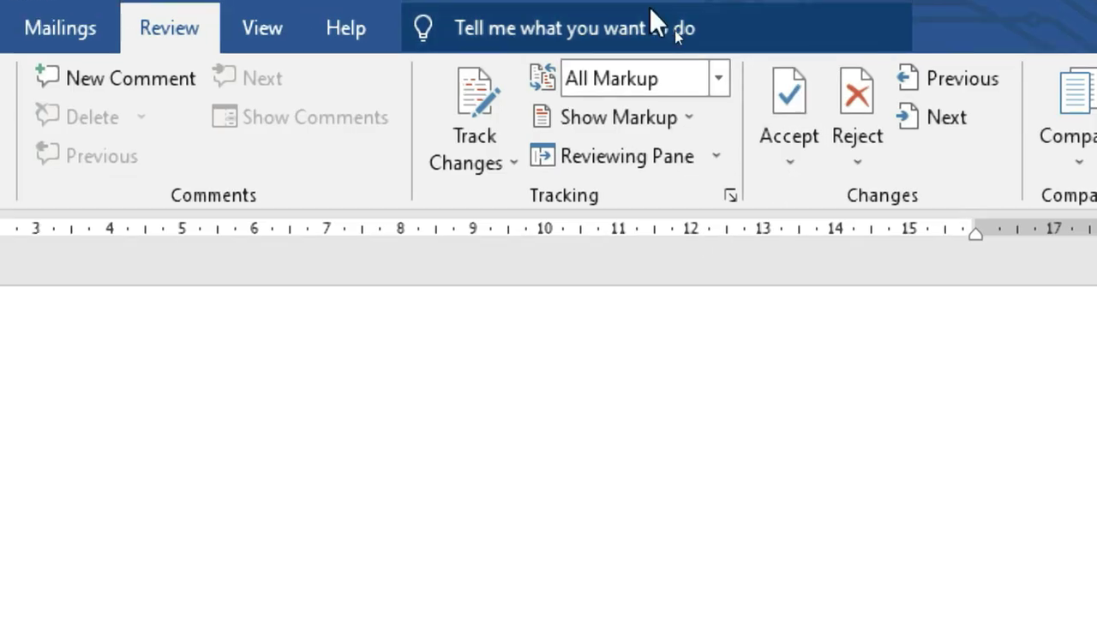
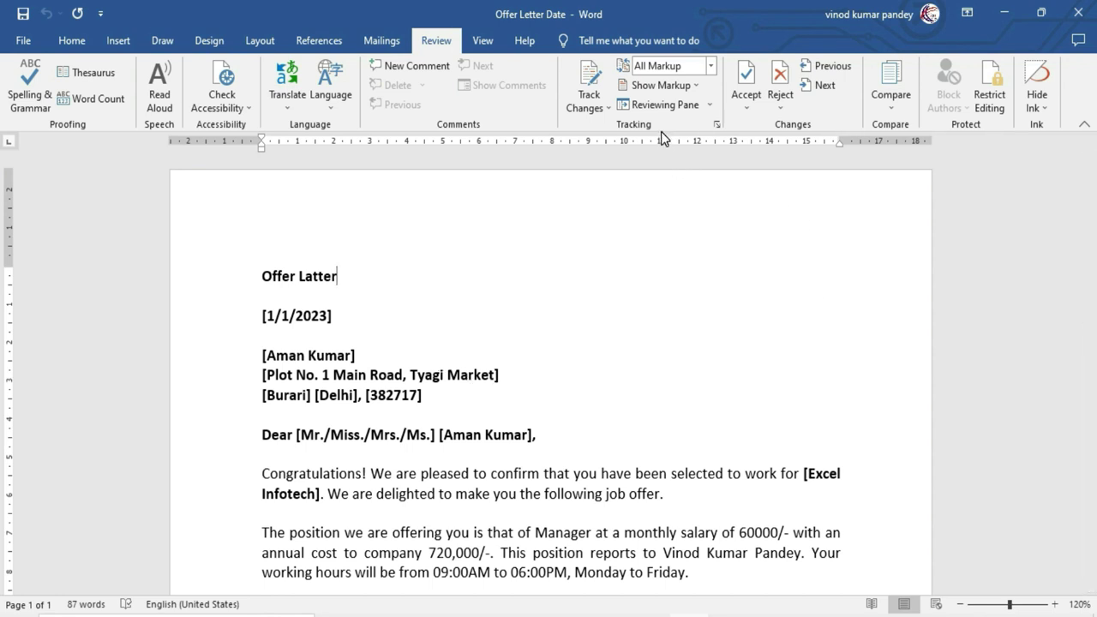
# - Turn on Track Changes from the Review tab's Track Changes dropdown
pyautogui.click(599, 105)
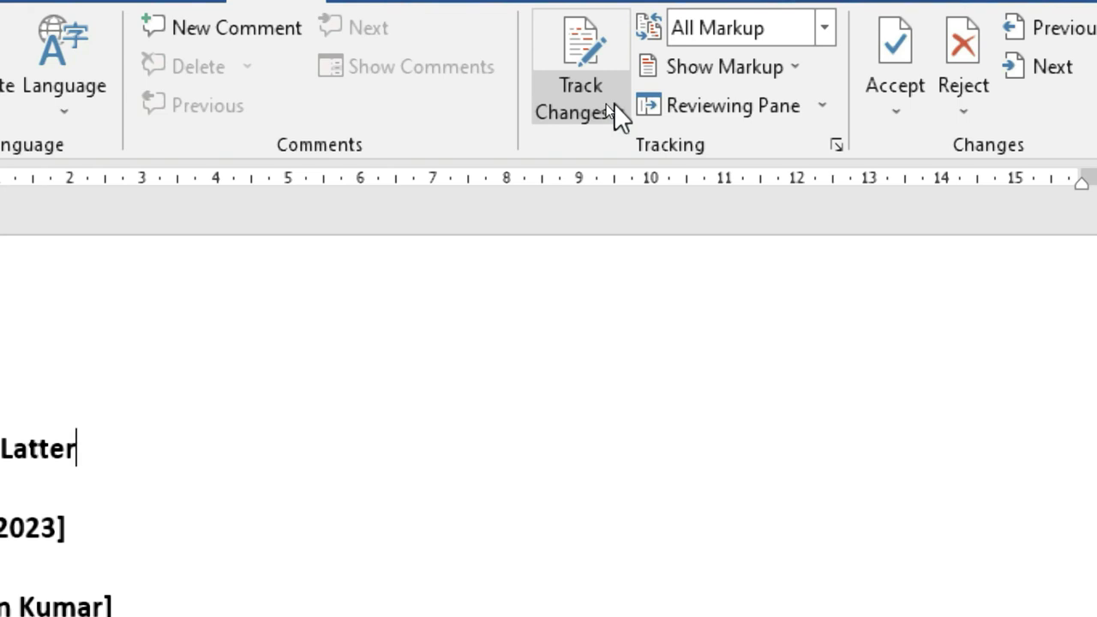
pyautogui.click(614, 113)
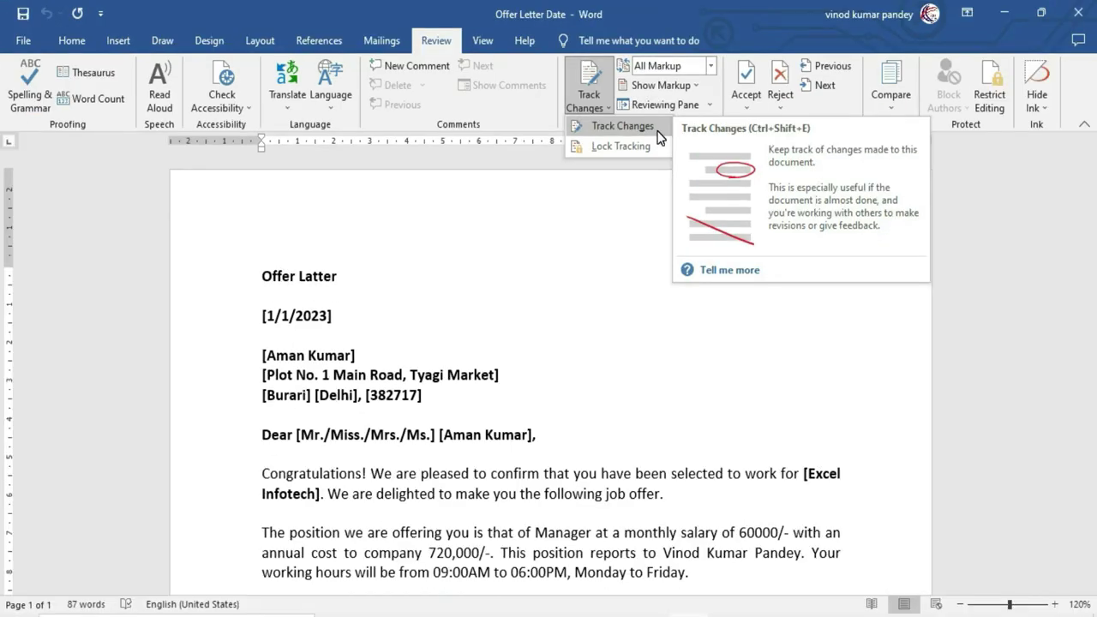
pyautogui.click(656, 133)
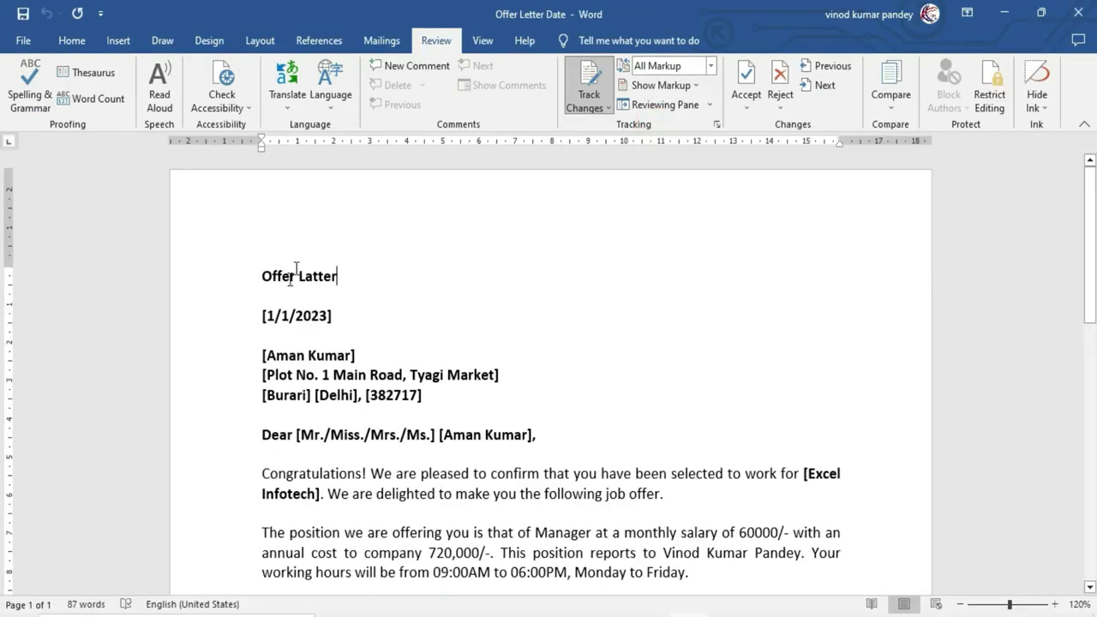
pyautogui.click(622, 267)
# - Replace the first name in the Dear line with a new name as a tracked change
pyautogui.moveTo(443, 435); pyautogui.dragTo(527, 434)
pyautogui.doubleClick(483, 437)
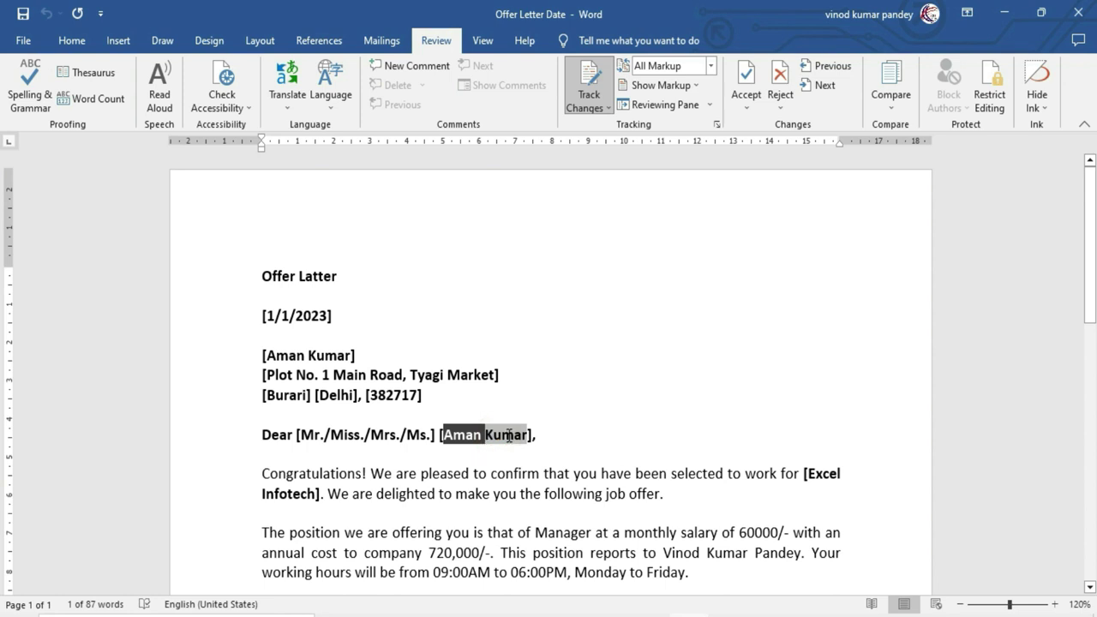
pyautogui.write('Kamal')
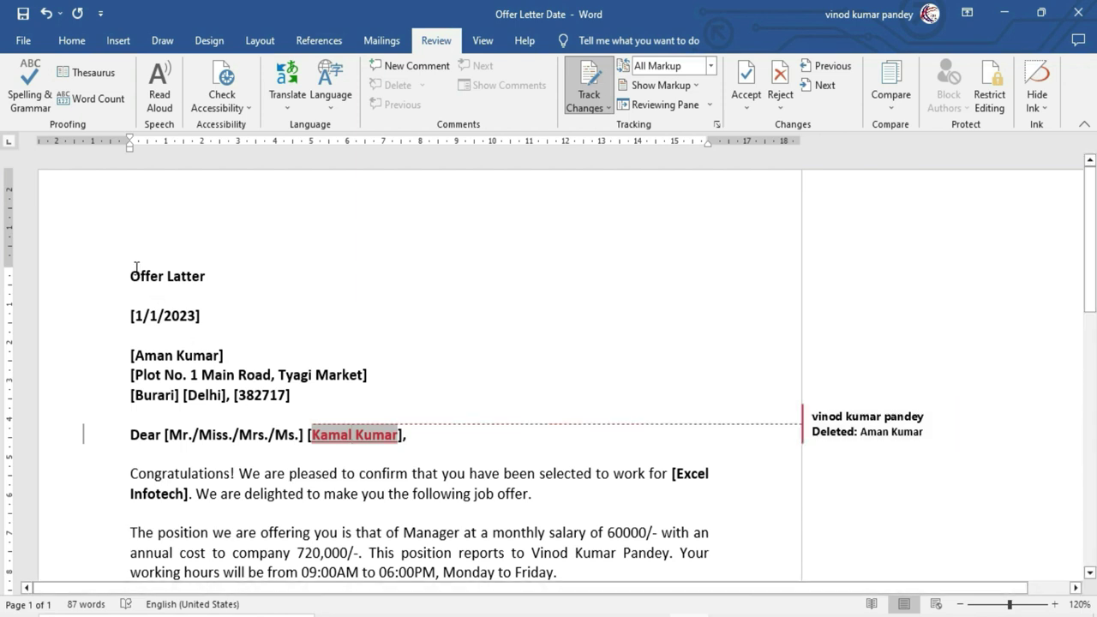
pyautogui.scroll(-1, 288, 454)
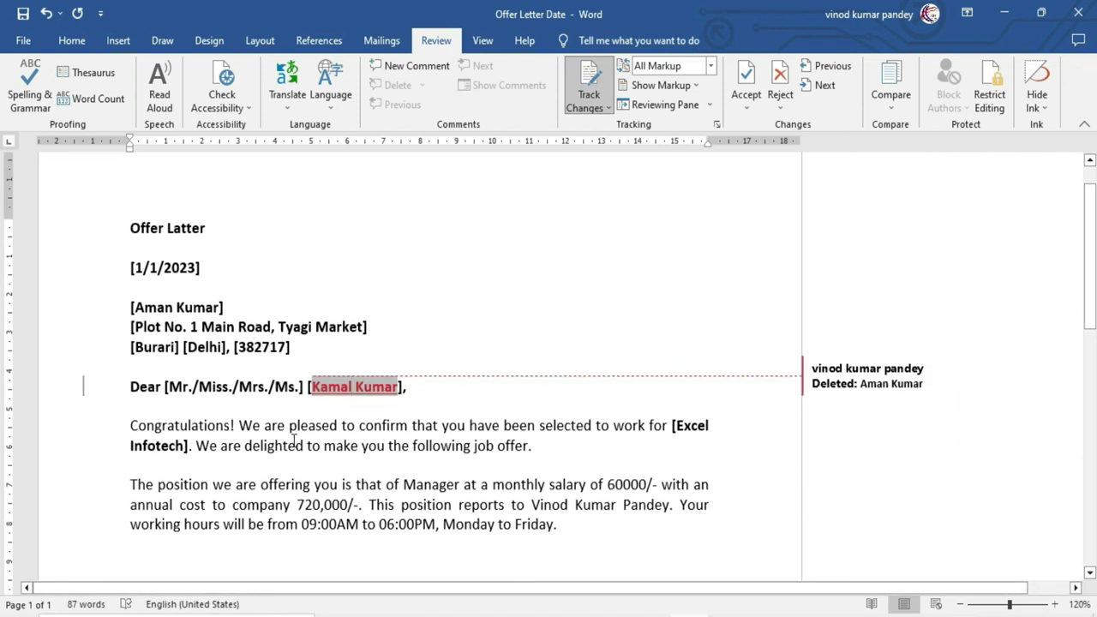
pyautogui.scroll(1, 295, 442)
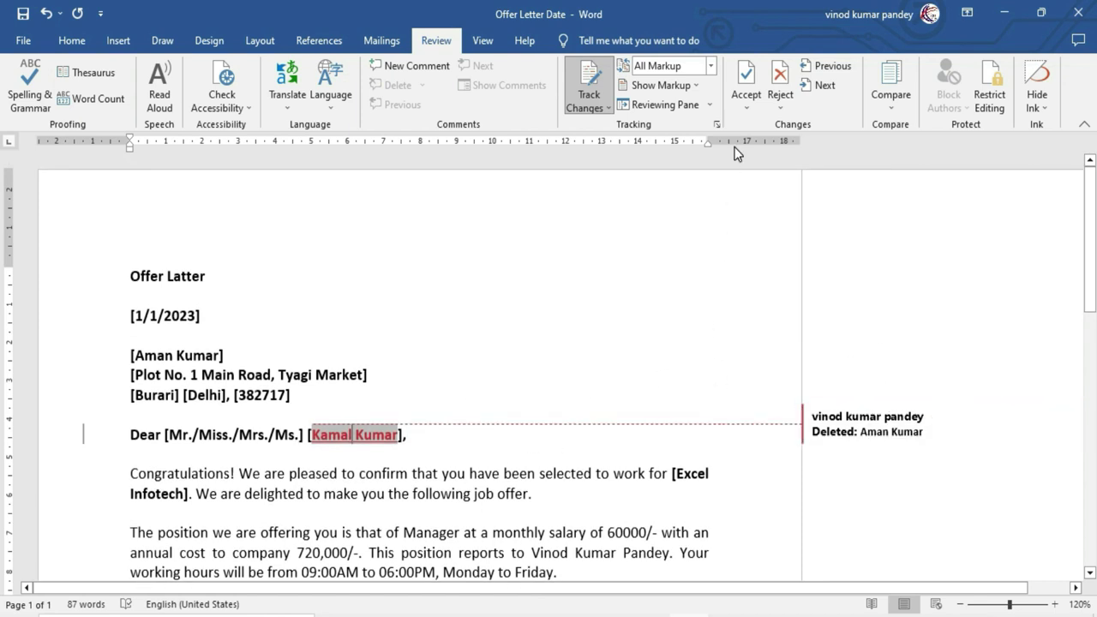
# - Set Display for Review to No Markup and change the date to 12/01/2023
pyautogui.click(709, 67)
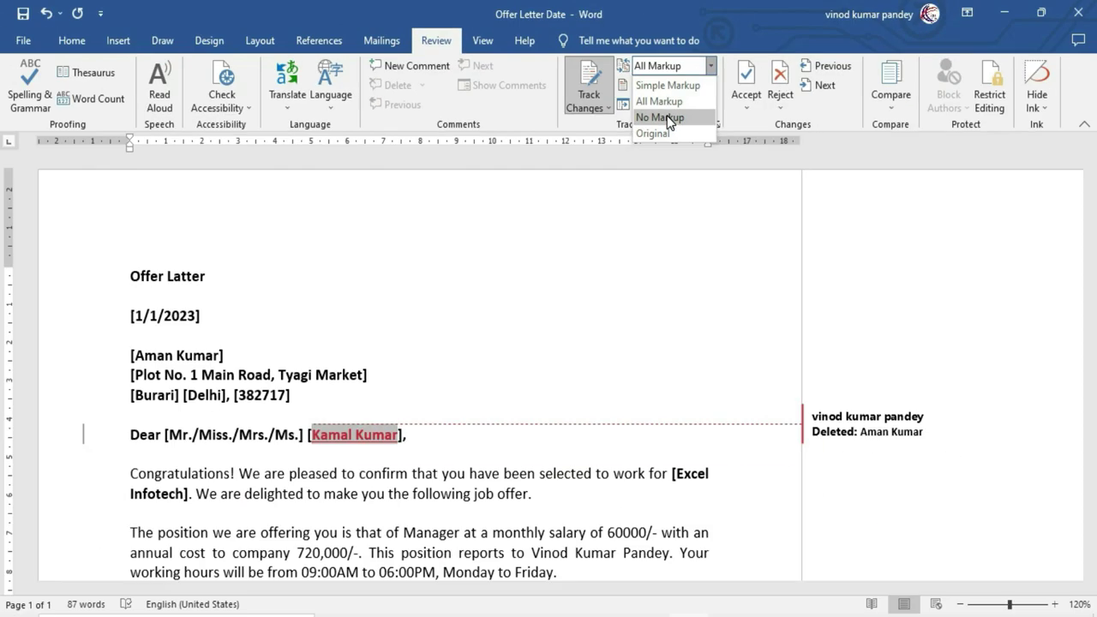
pyautogui.click(673, 130)
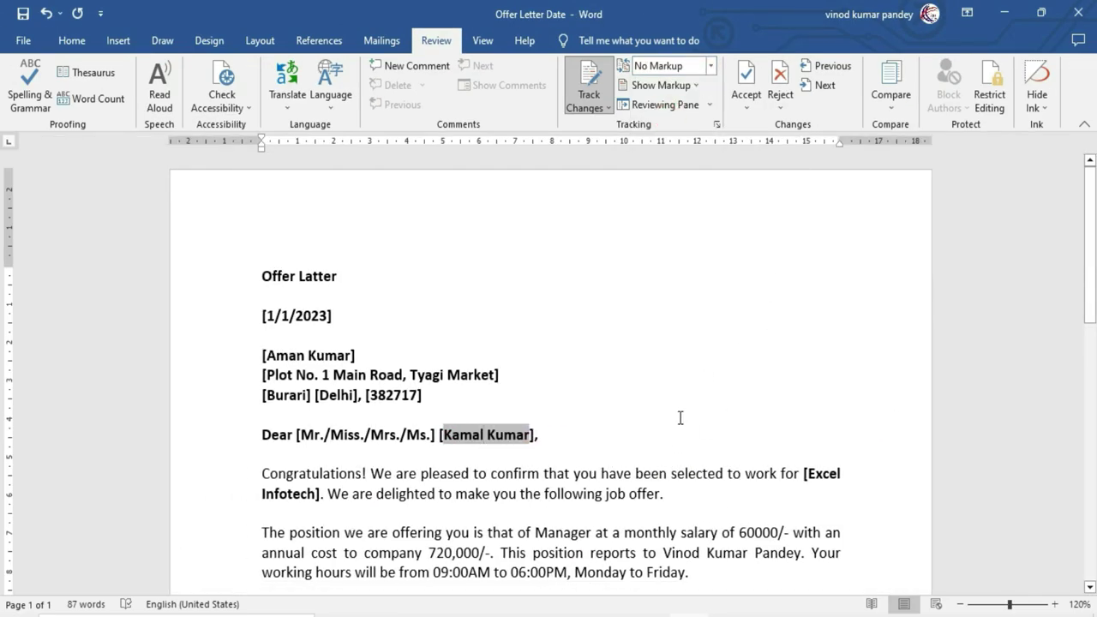
pyautogui.scroll(-2, 685, 411)
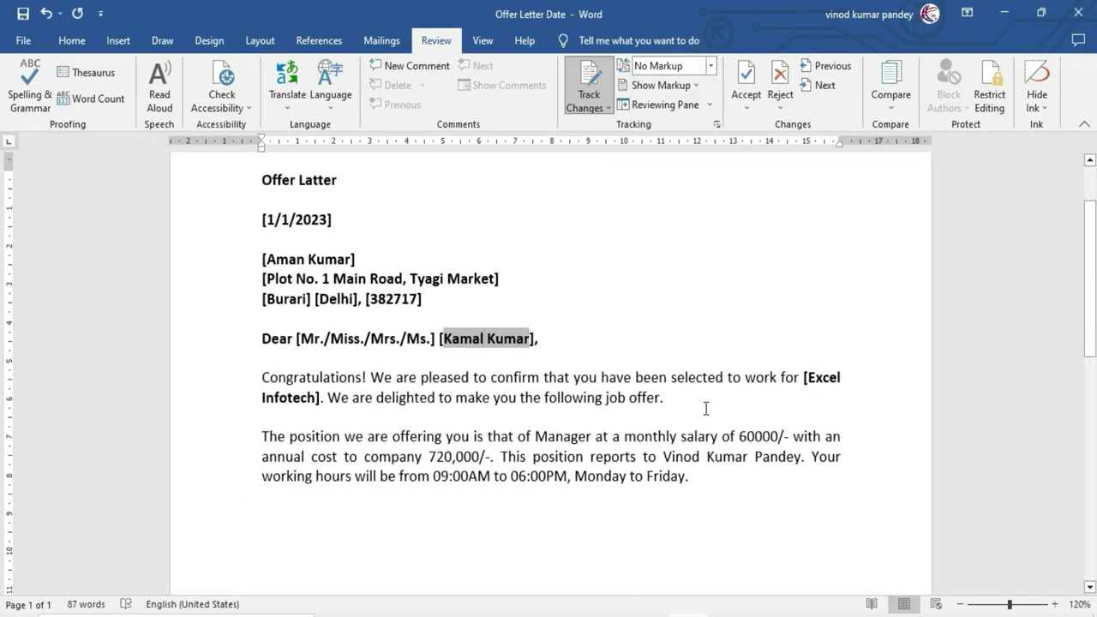
pyautogui.scroll(1, 317, 289)
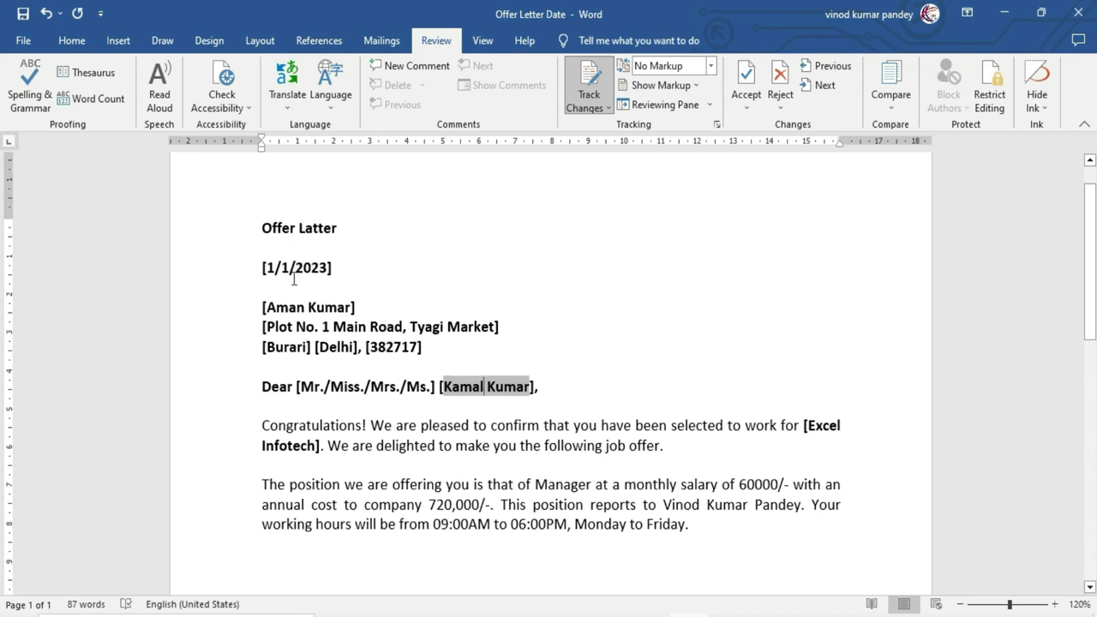
pyautogui.click(281, 273)
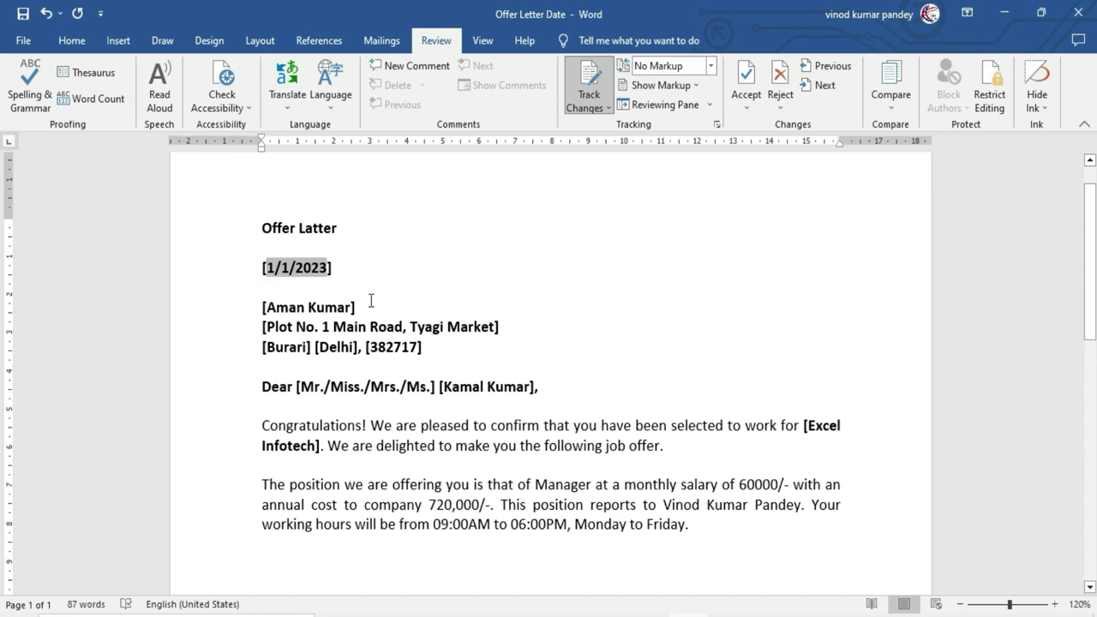
pyautogui.write('12/01/2023')
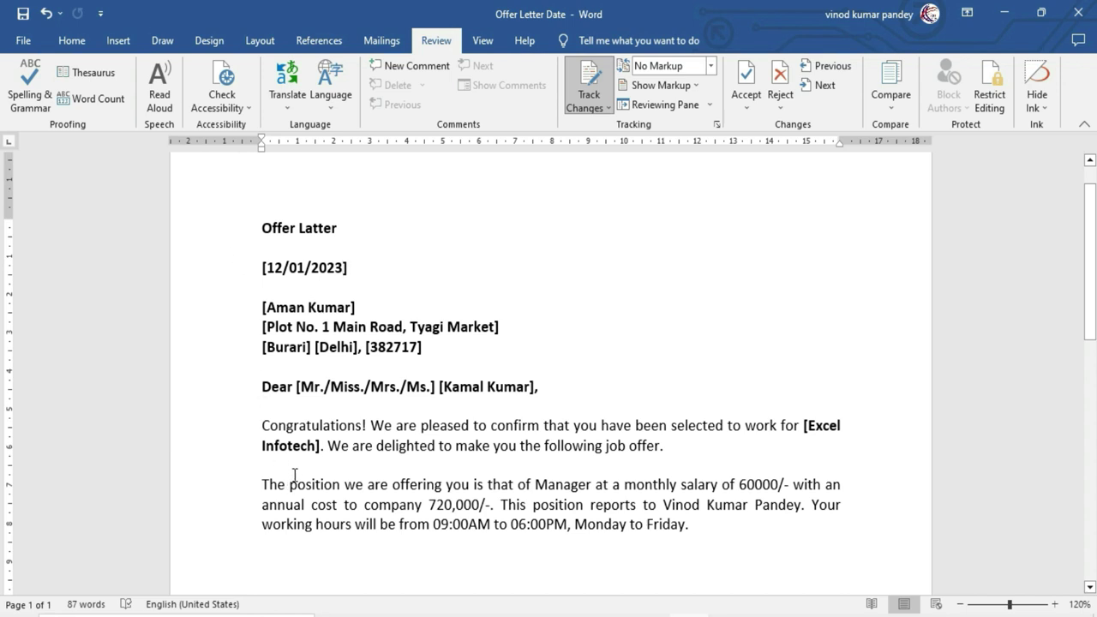
# - Turn Track Changes off and insert 12 into the address PIN code untracked
pyautogui.click(586, 101)
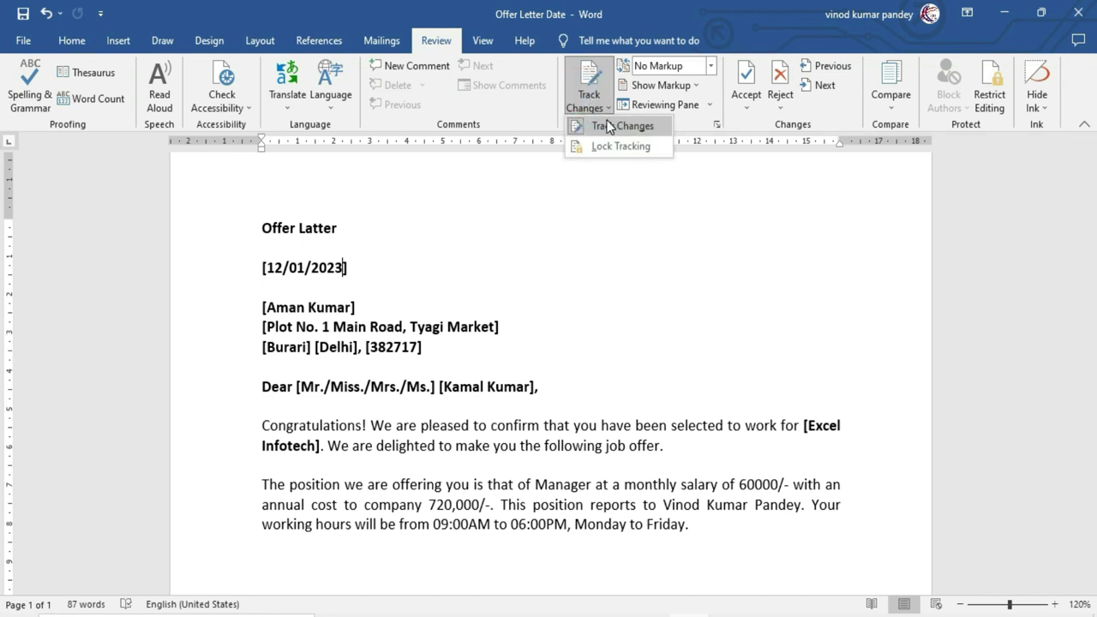
pyautogui.click(410, 241)
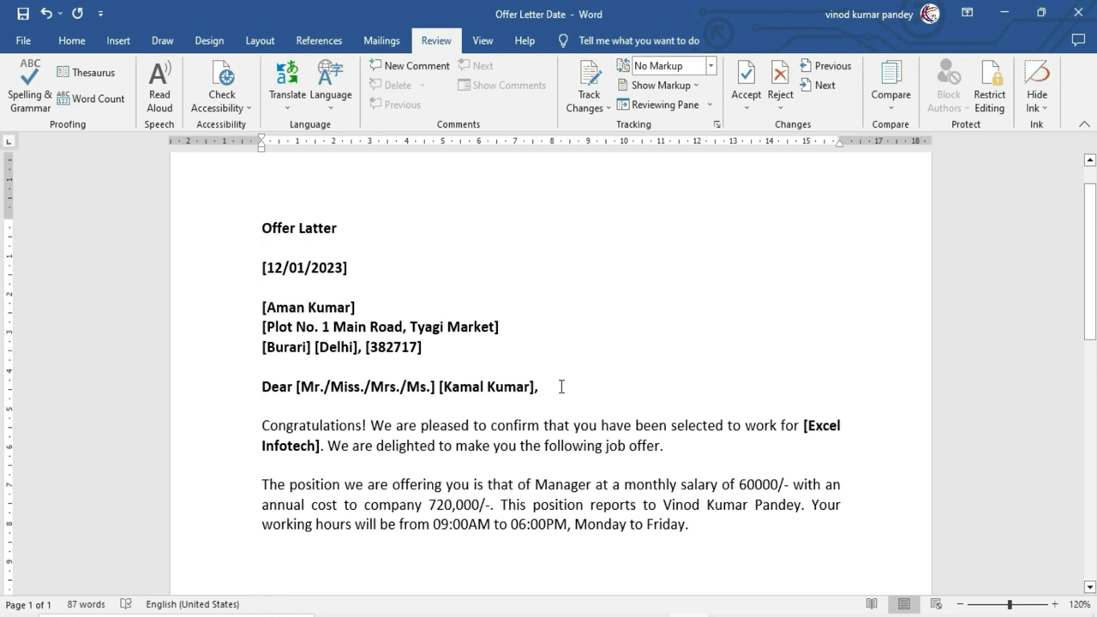
pyautogui.doubleClick(387, 350)
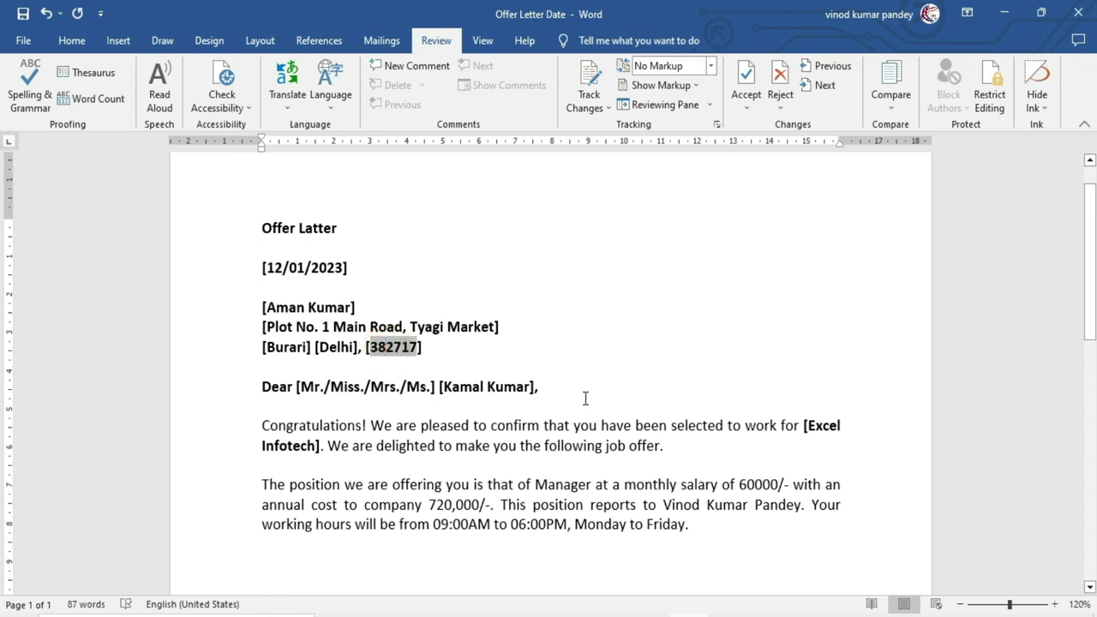
pyautogui.write('12')
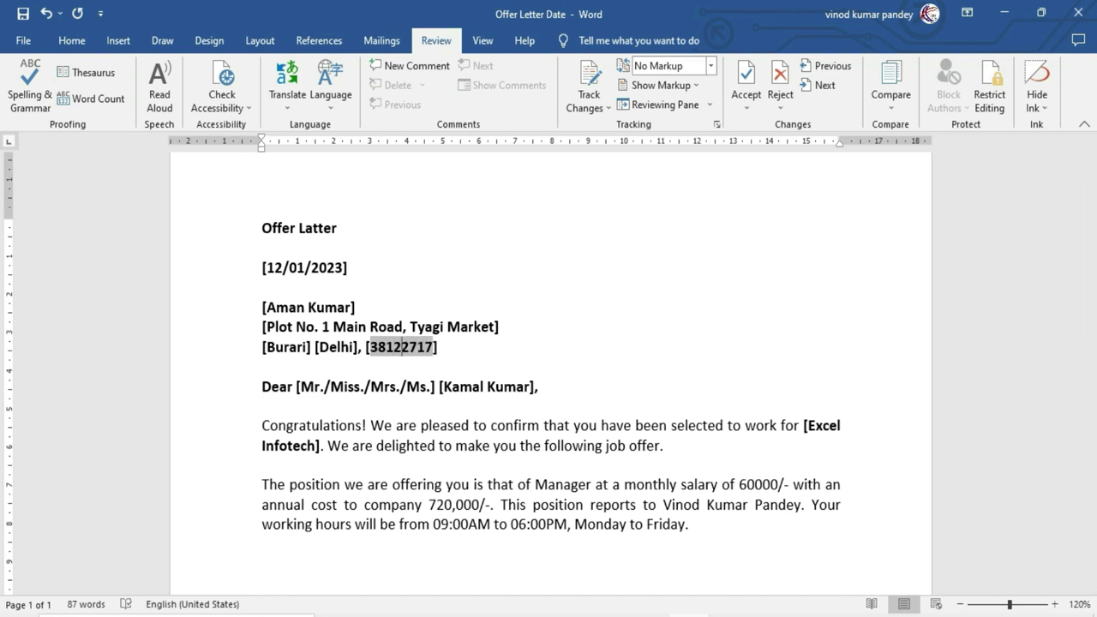
pyautogui.click(710, 66)
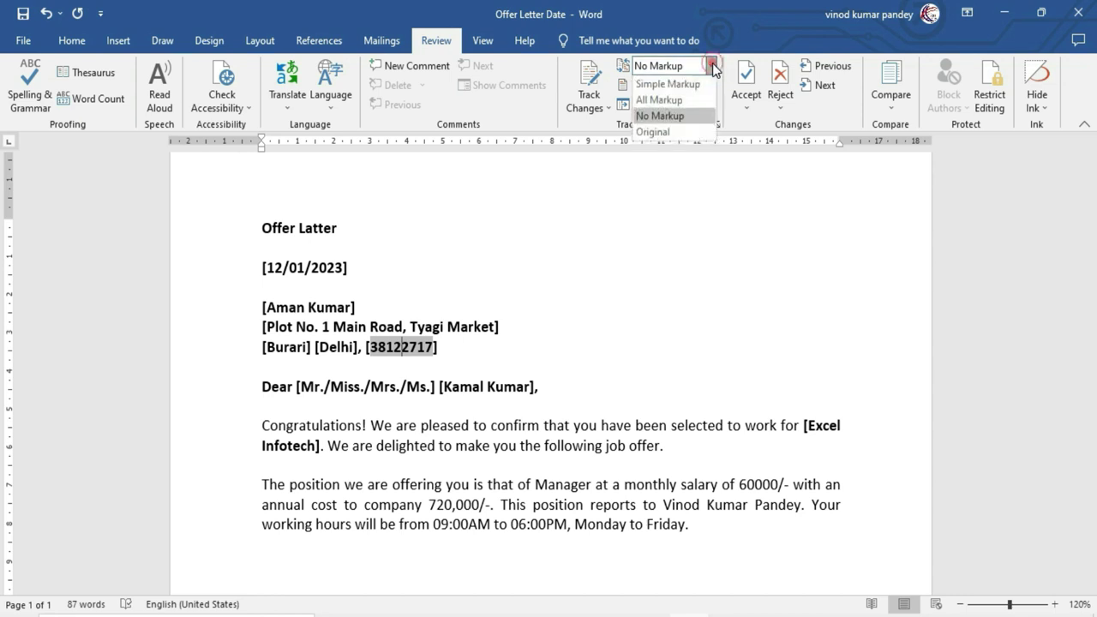
# - Switch Display for Review to All Markup to reveal the tracked date and name edits
pyautogui.click(681, 101)
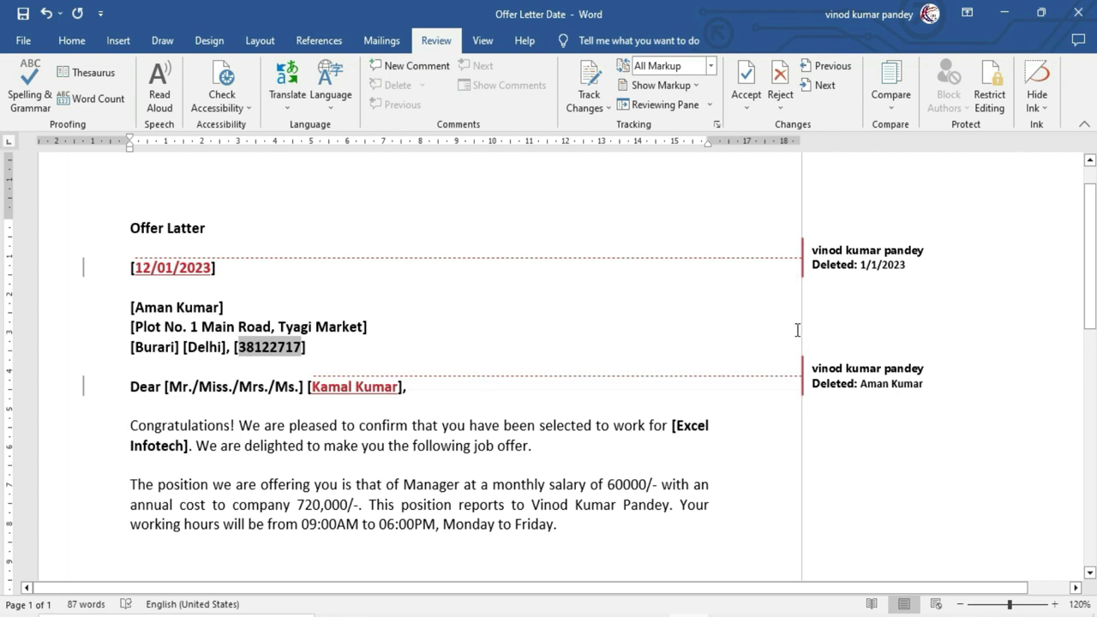
pyautogui.click(607, 108)
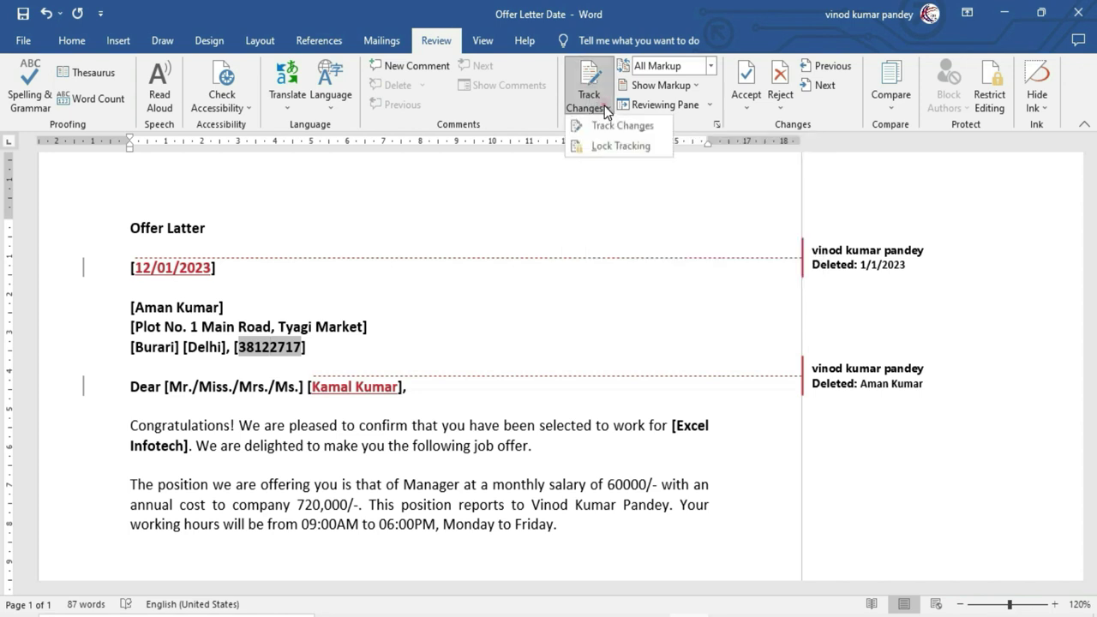
# - Lock change tracking by entering and confirming a password
pyautogui.click(623, 147)
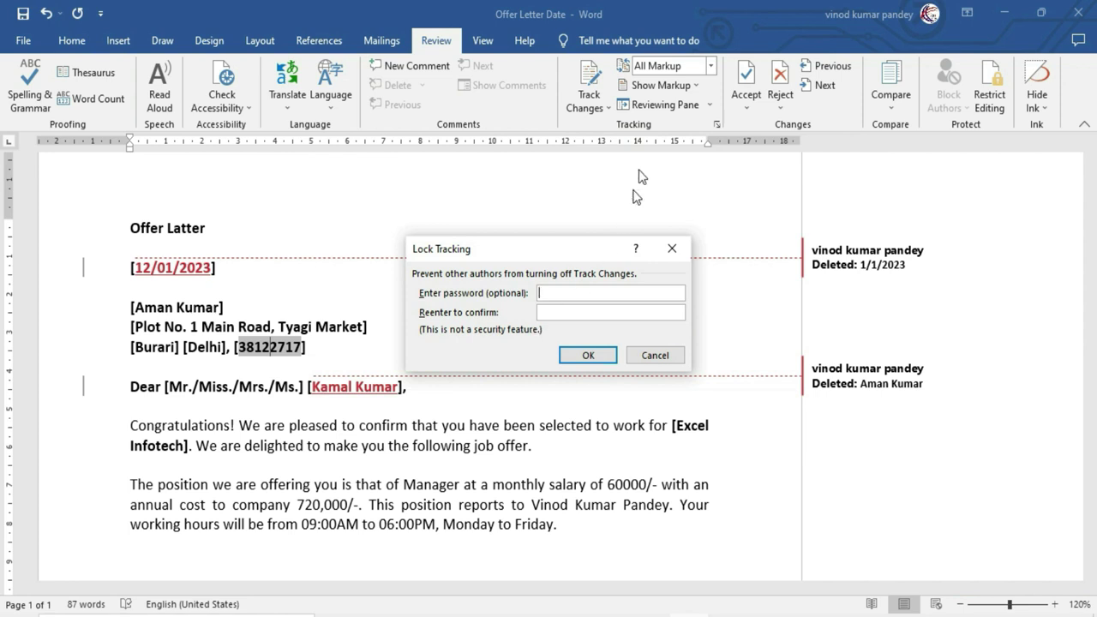
pyautogui.click(582, 312)
pyautogui.write('1')
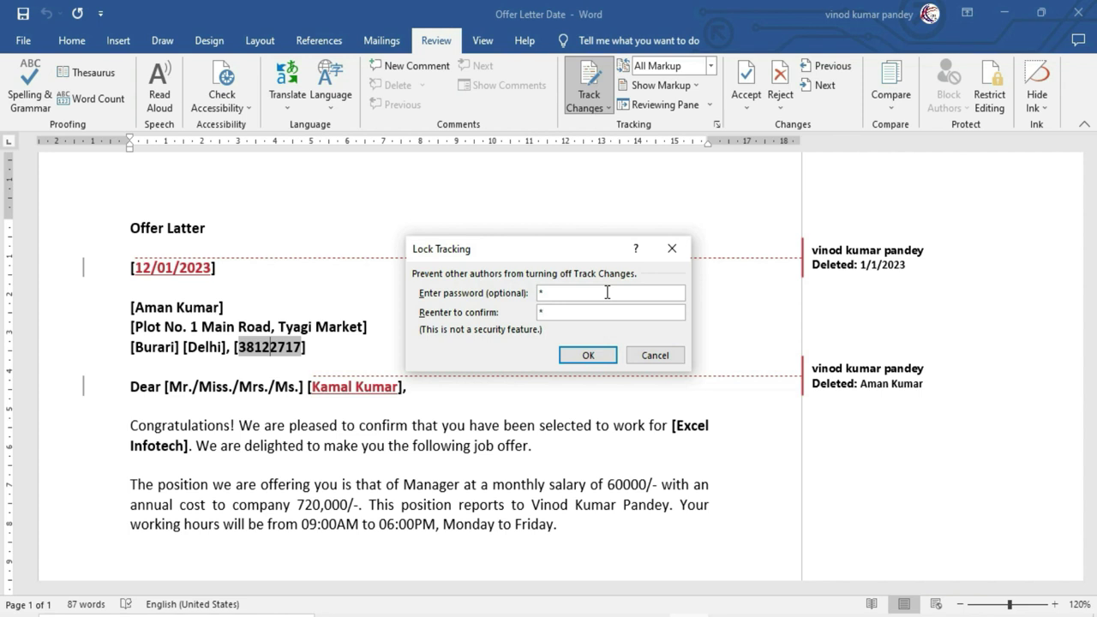
pyautogui.click(588, 357)
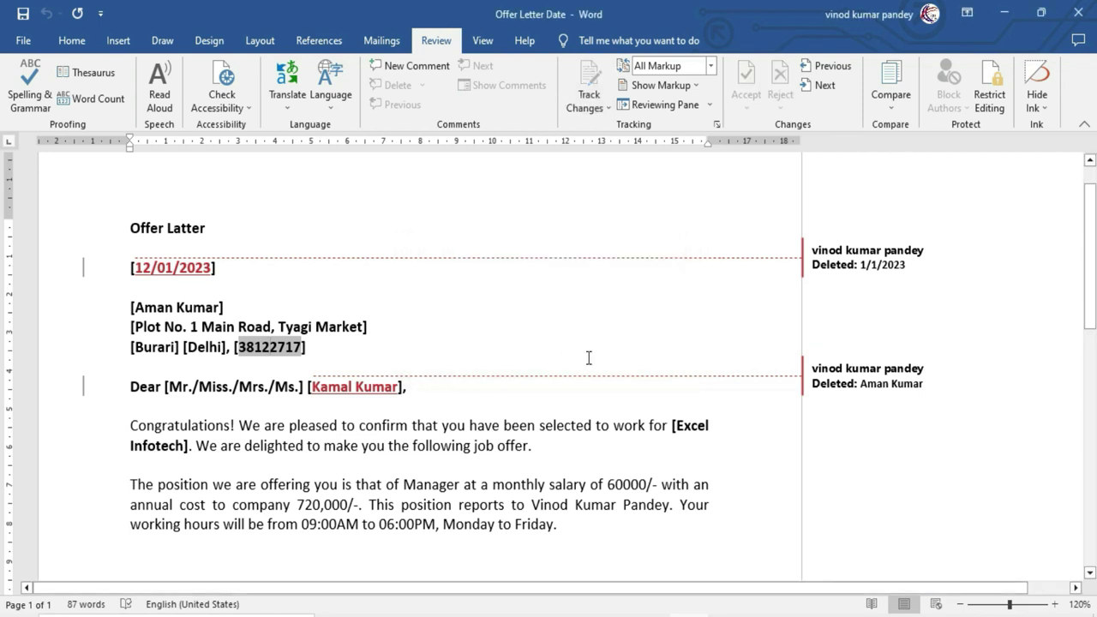
pyautogui.click(421, 445)
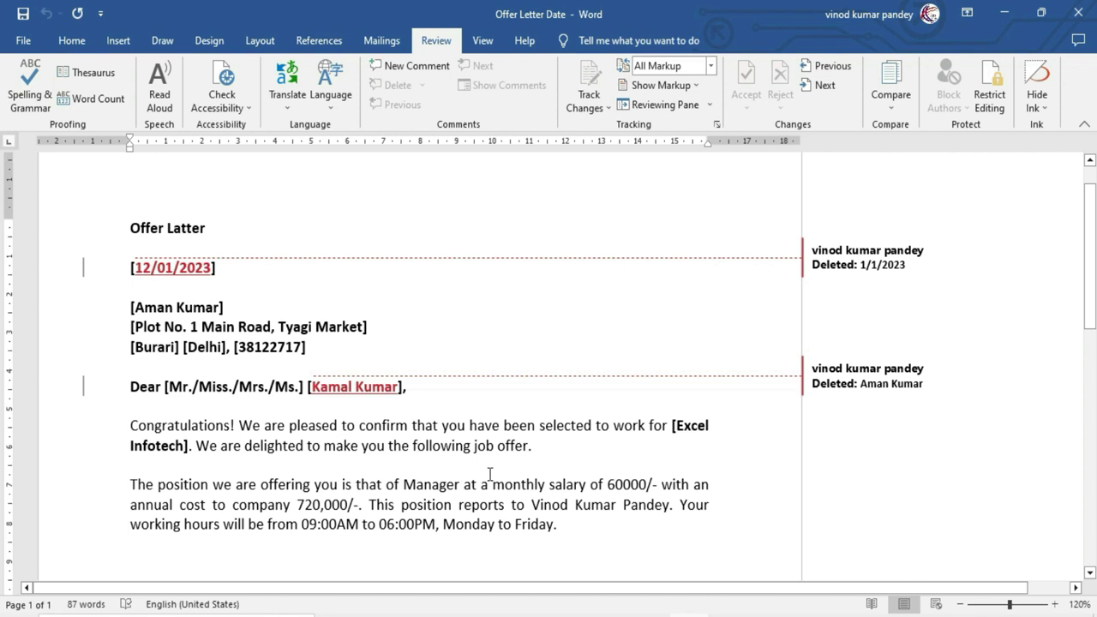
# - Insert 'PHD' after job offer and delete 'Manager at a monthly salary'
pyautogui.click(534, 446)
pyautogui.write('PHD')
pyautogui.moveTo(403, 484); pyautogui.dragTo(594, 486)
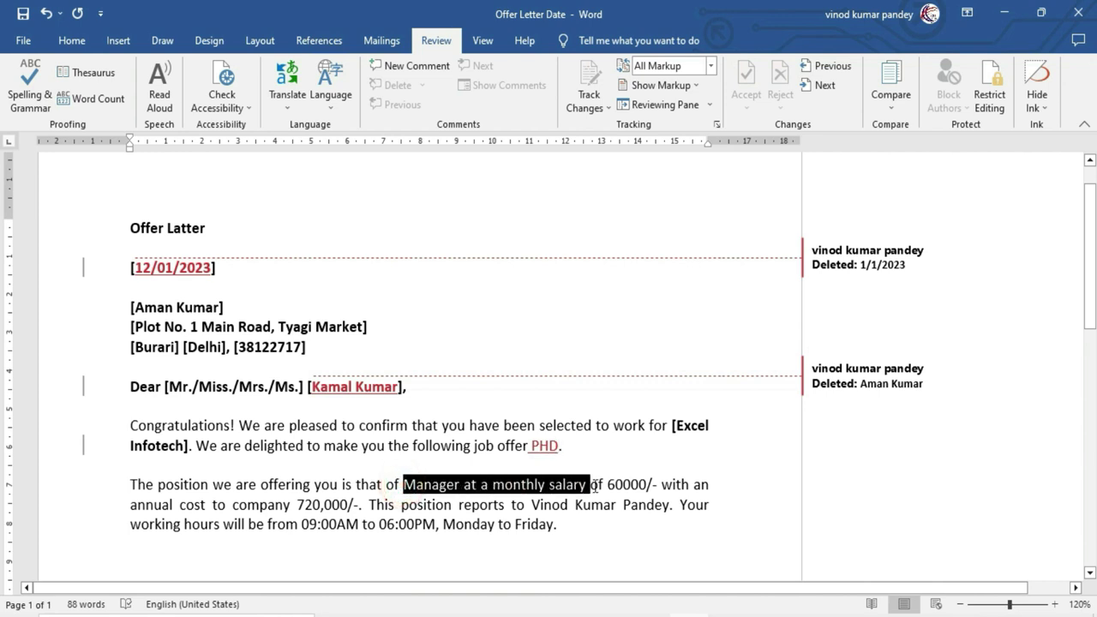
pyautogui.press('Delete')
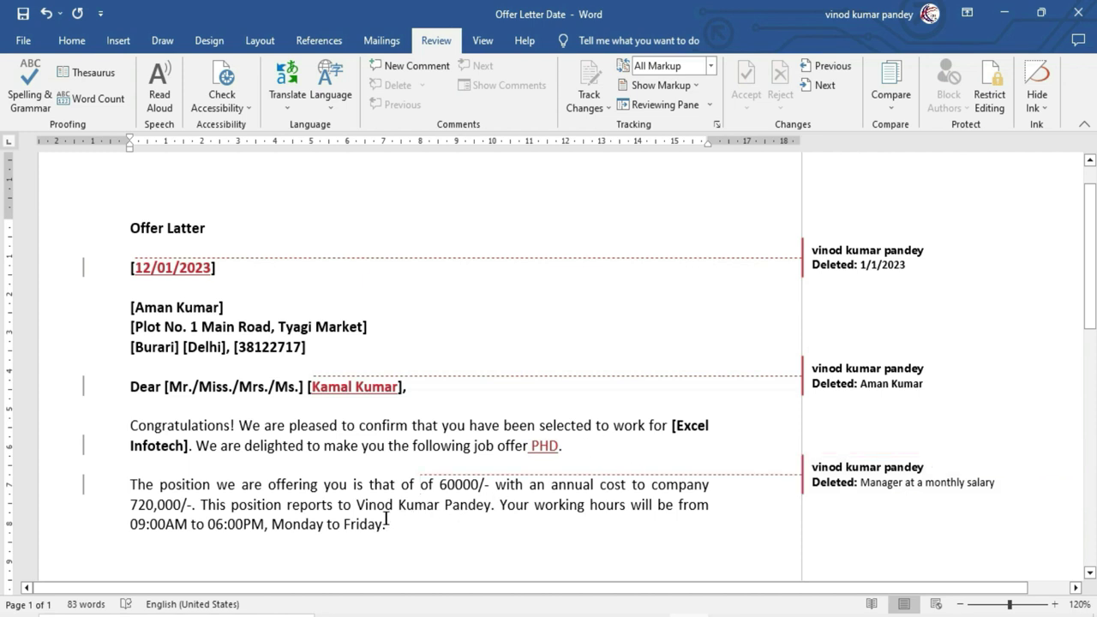
# - Bold the reporting person's name and underline the working hours 09:00AM to 06:00PM
pyautogui.moveTo(360, 508); pyautogui.dragTo(469, 509)
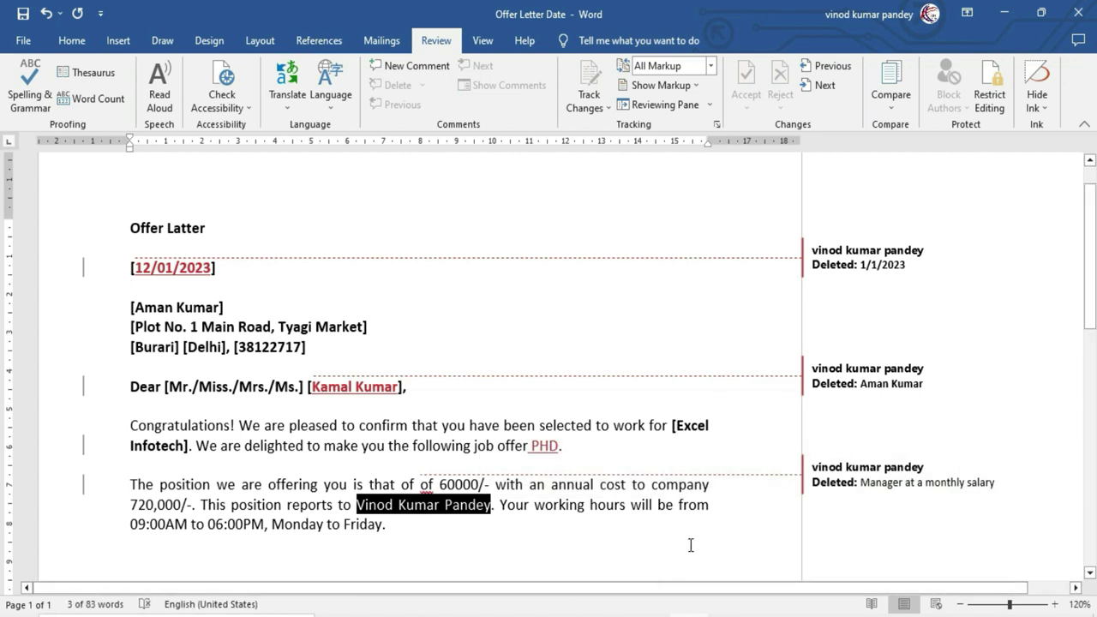
pyautogui.hotkey('ctrl', 'b')
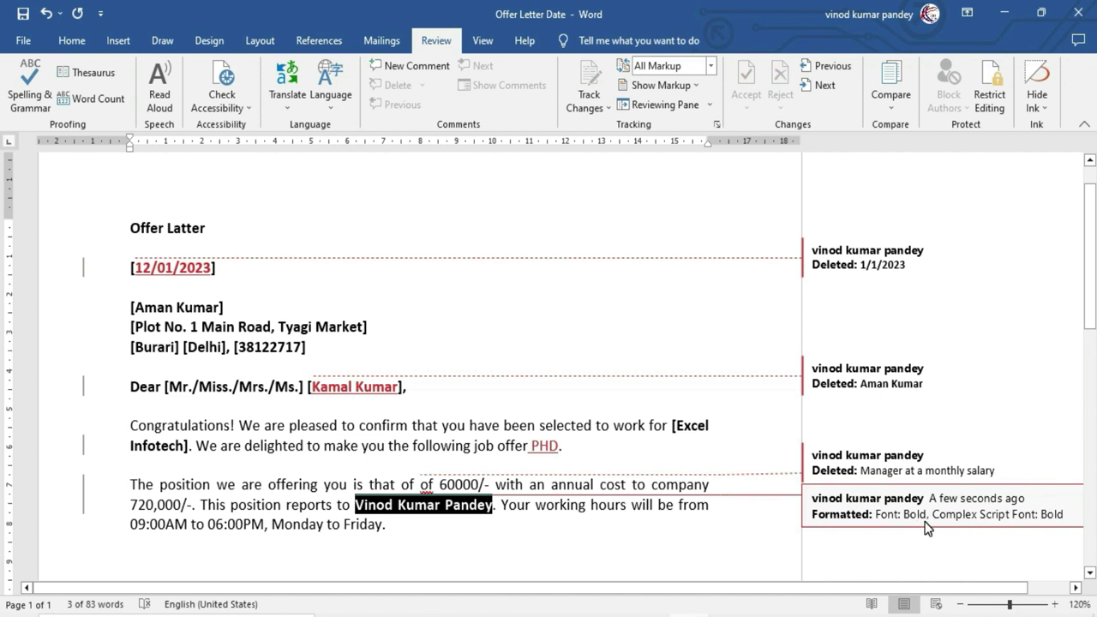
pyautogui.moveTo(130, 523); pyautogui.dragTo(264, 524)
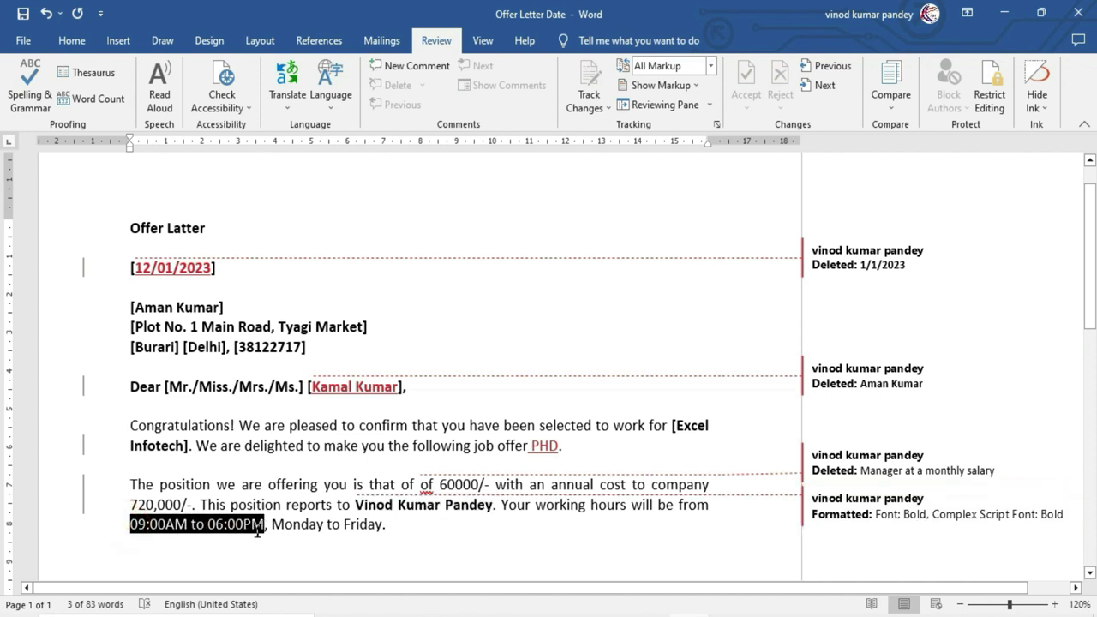
pyautogui.hotkey('ctrl', 'u')
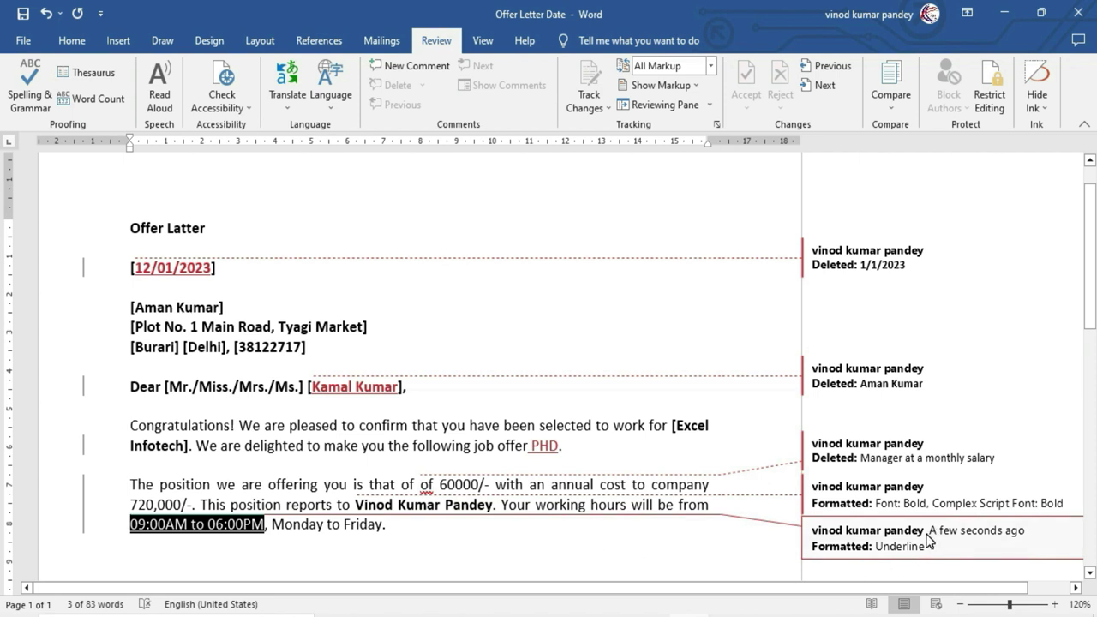
pyautogui.click(263, 477)
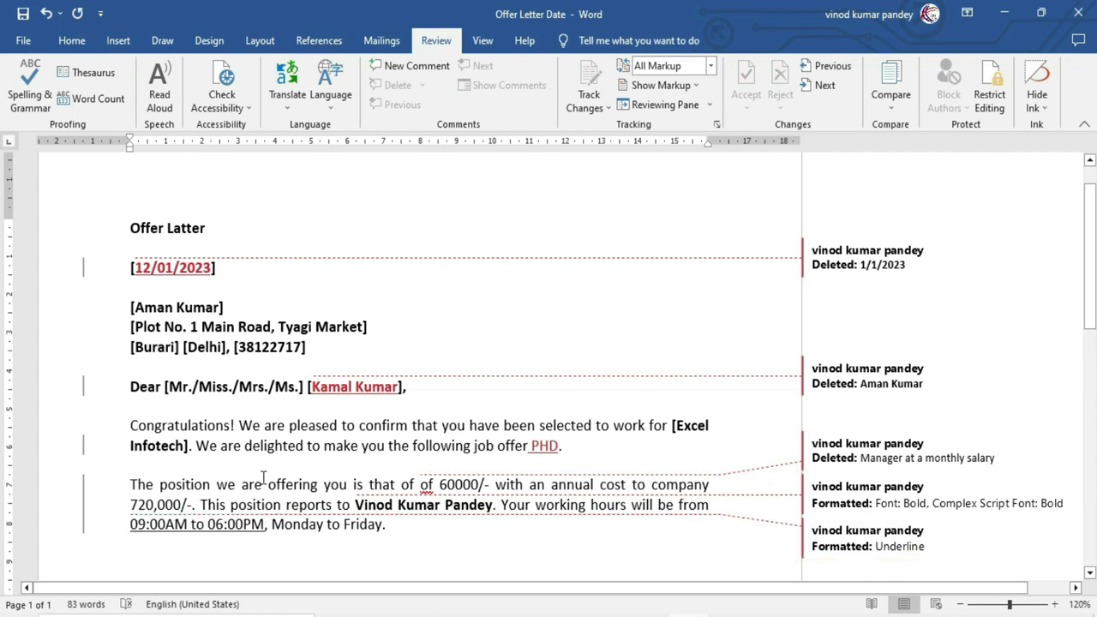
pyautogui.click(589, 107)
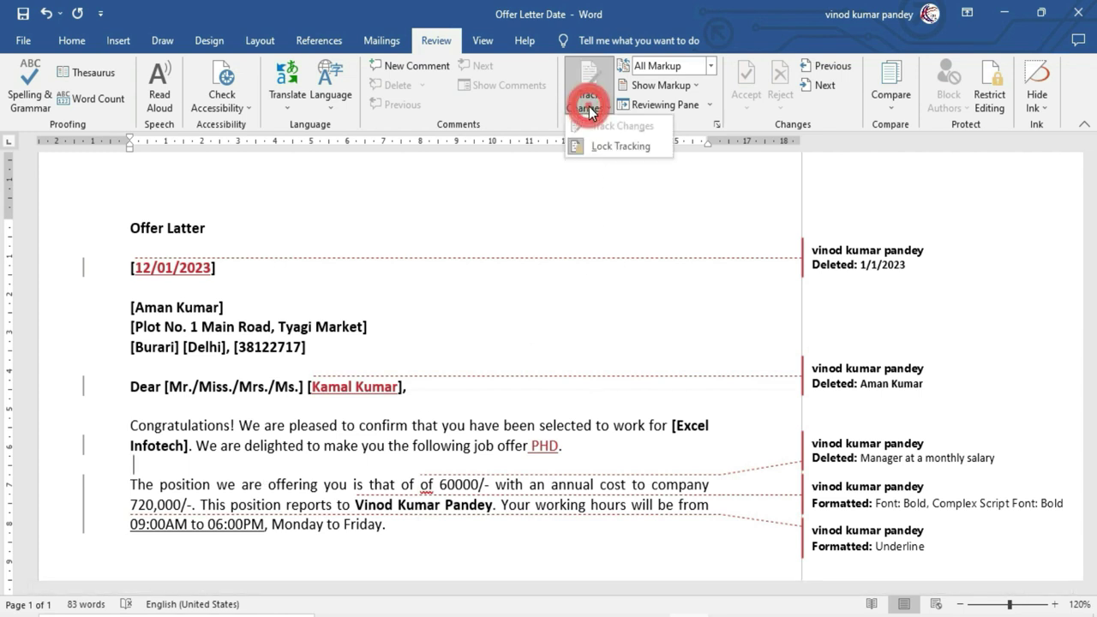
pyautogui.click(618, 146)
pyautogui.moveTo(501, 280); pyautogui.dragTo(478, 317)
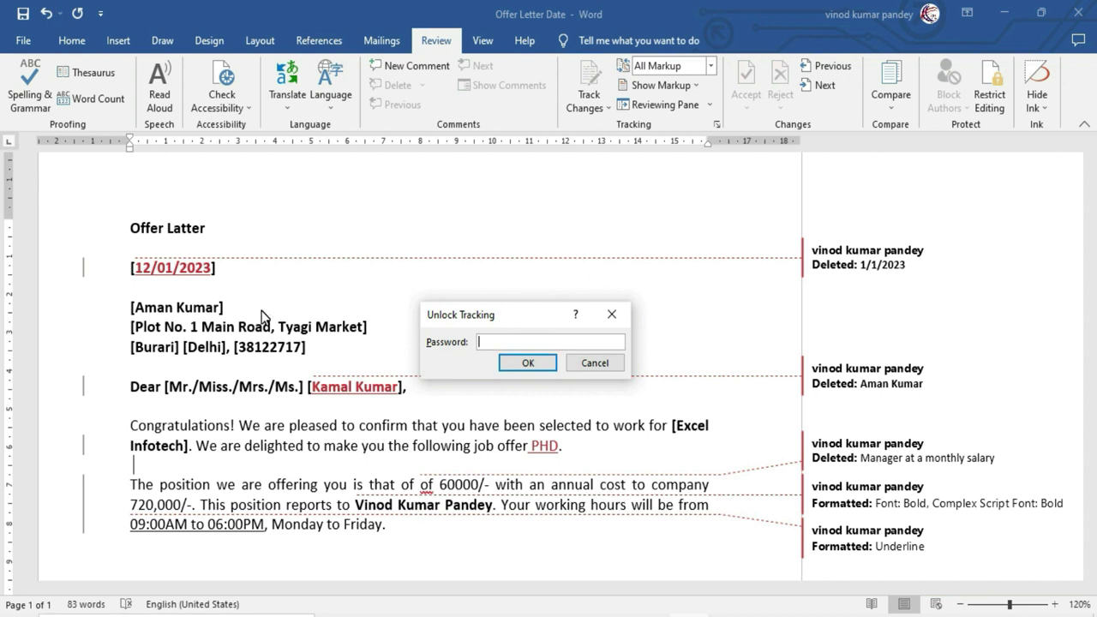
pyautogui.click(622, 367)
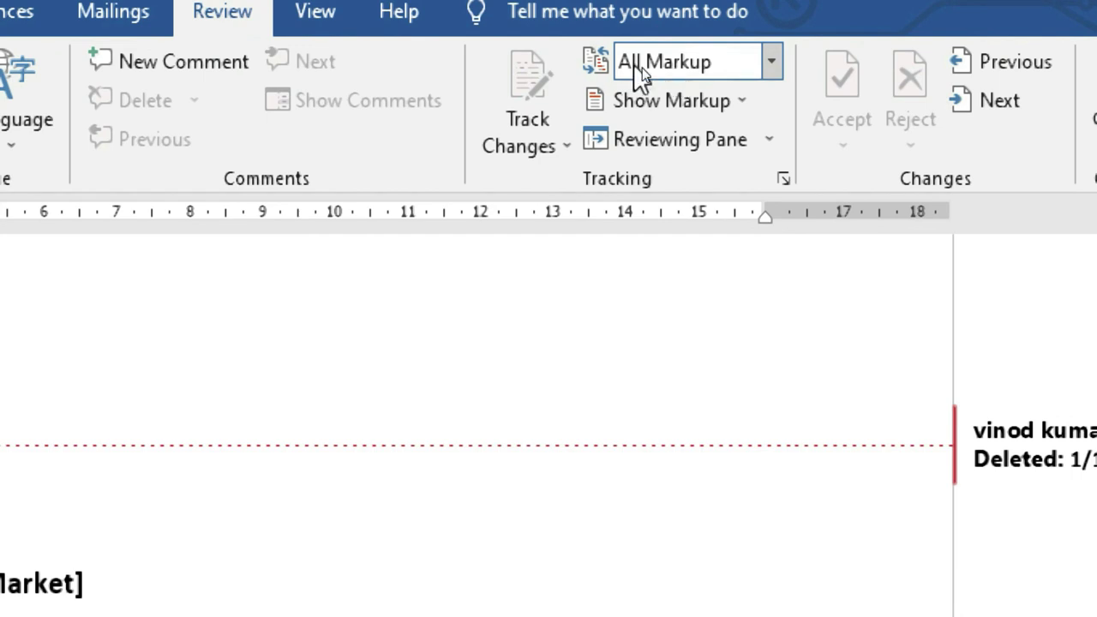
pyautogui.click(763, 65)
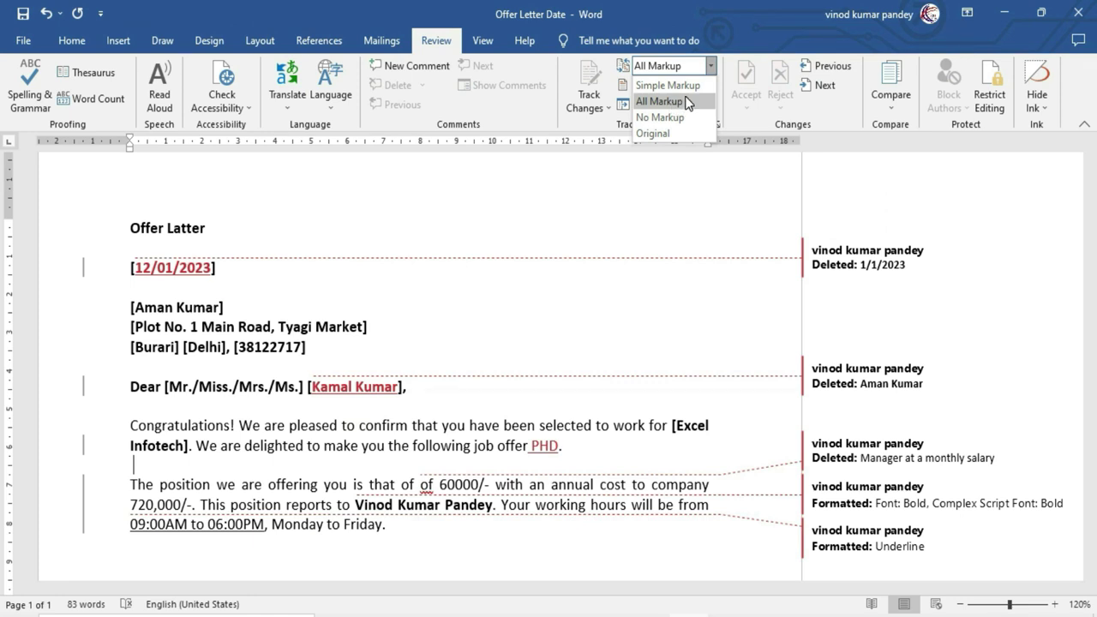
pyautogui.click(692, 86)
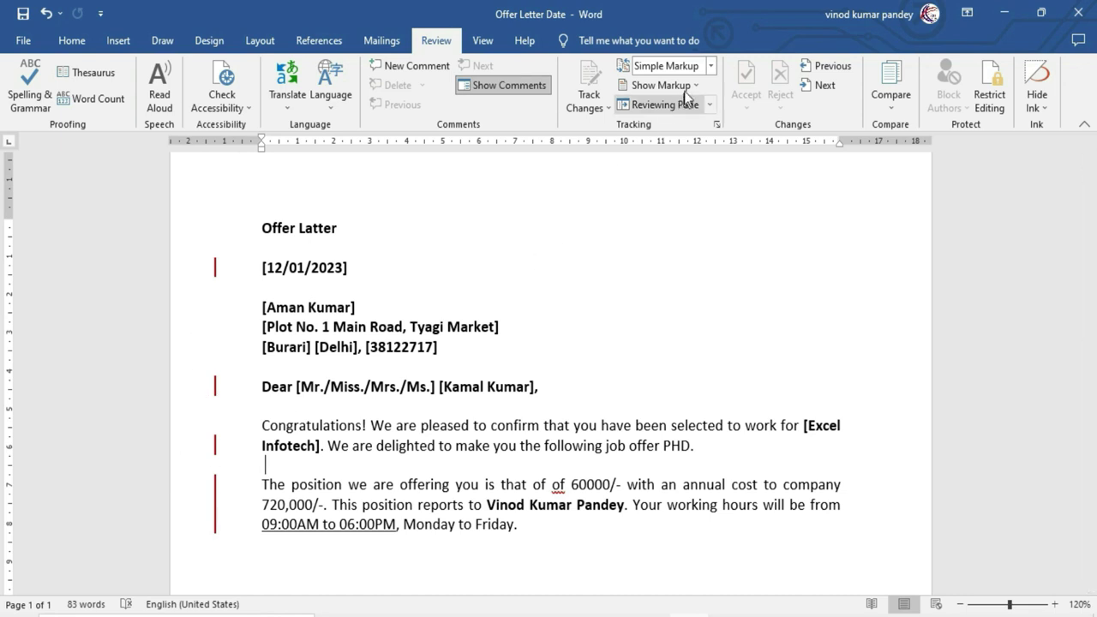
pyautogui.click(710, 66)
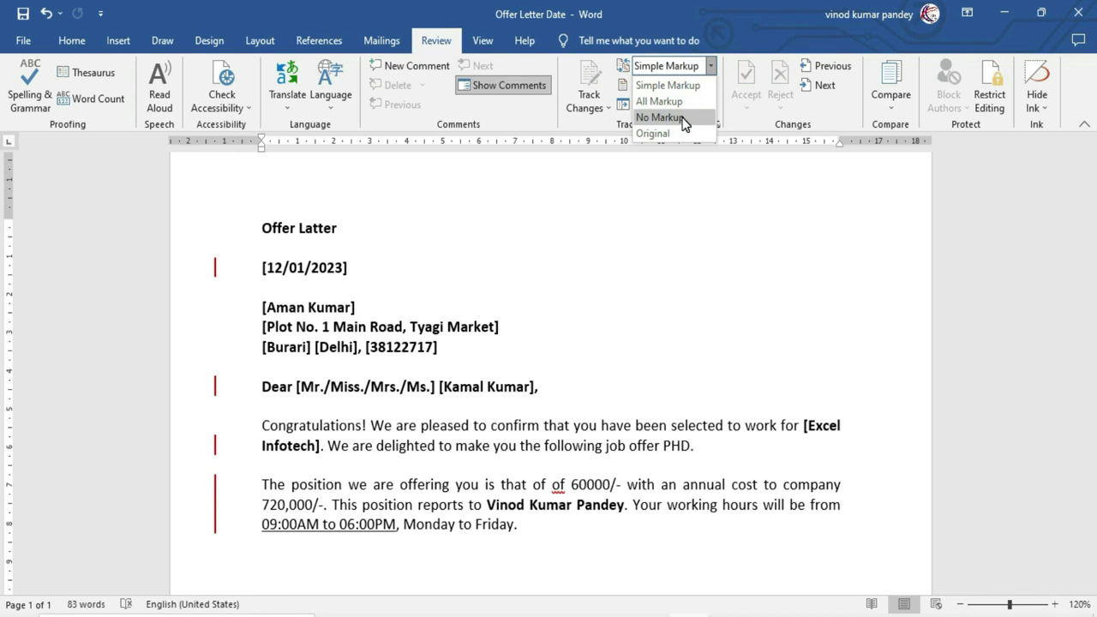
pyautogui.click(660, 117)
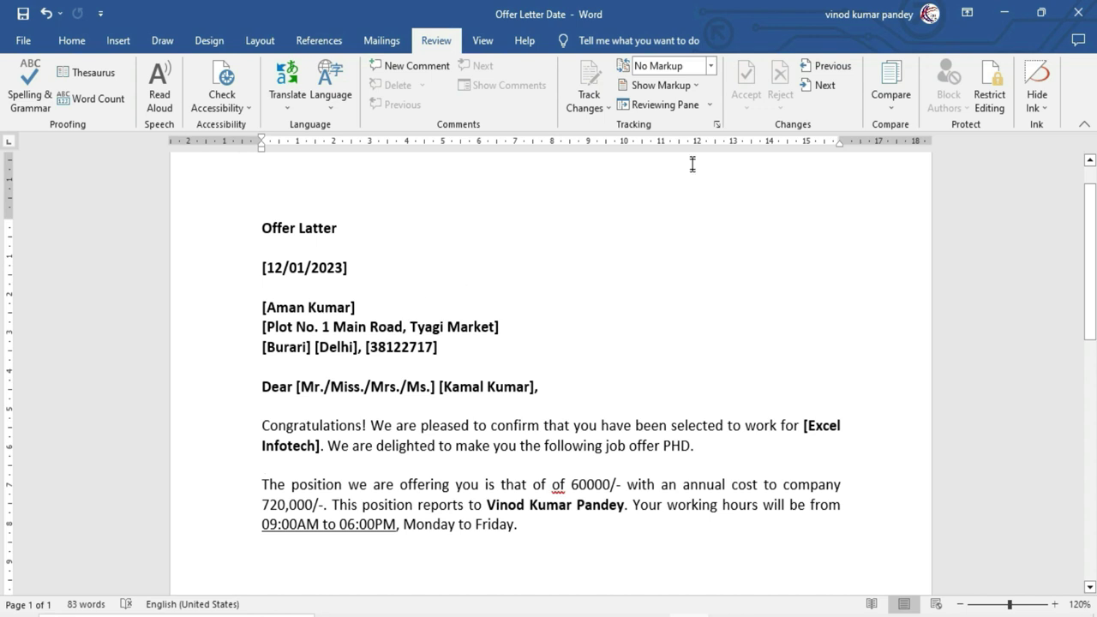
pyautogui.click(710, 66)
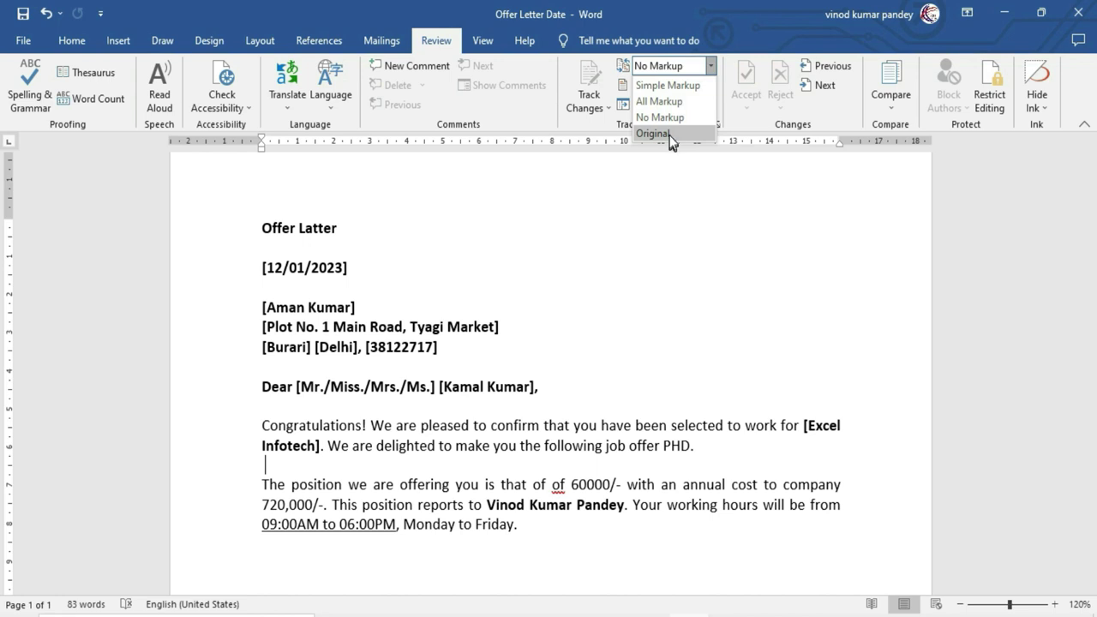
pyautogui.click(669, 135)
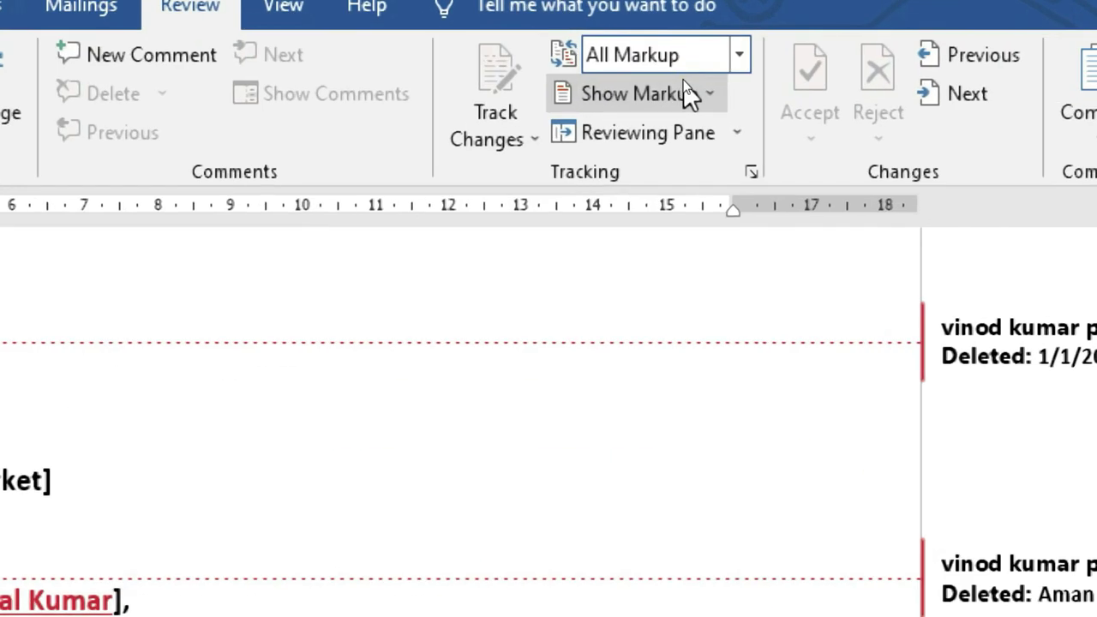
# - Attach a new comment reading 'my Address' to the street address line
pyautogui.click(704, 94)
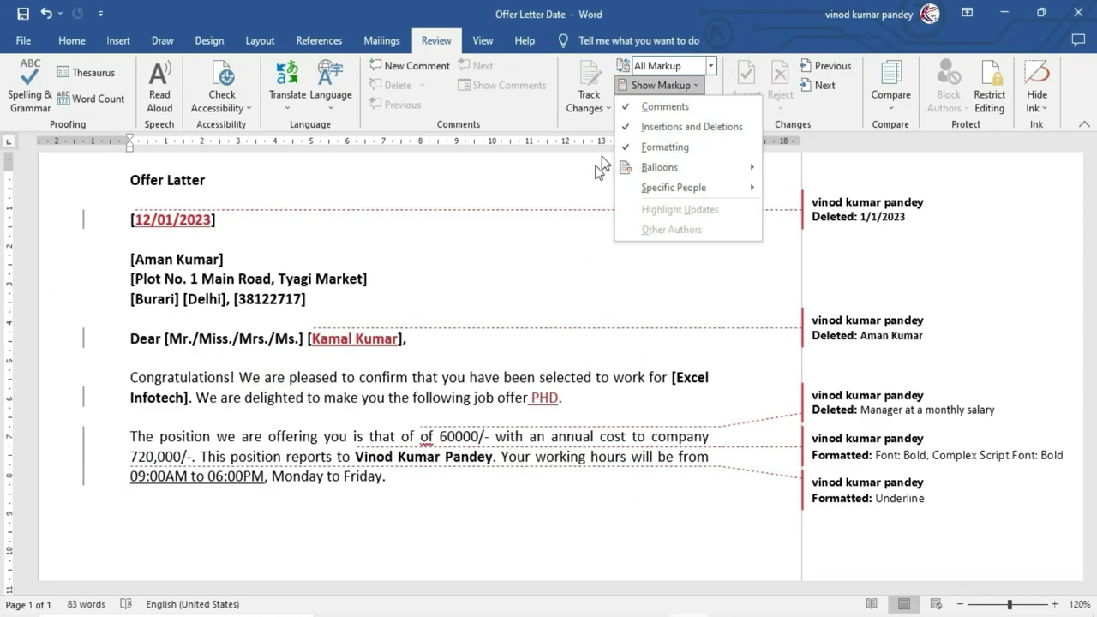
pyautogui.click(558, 227)
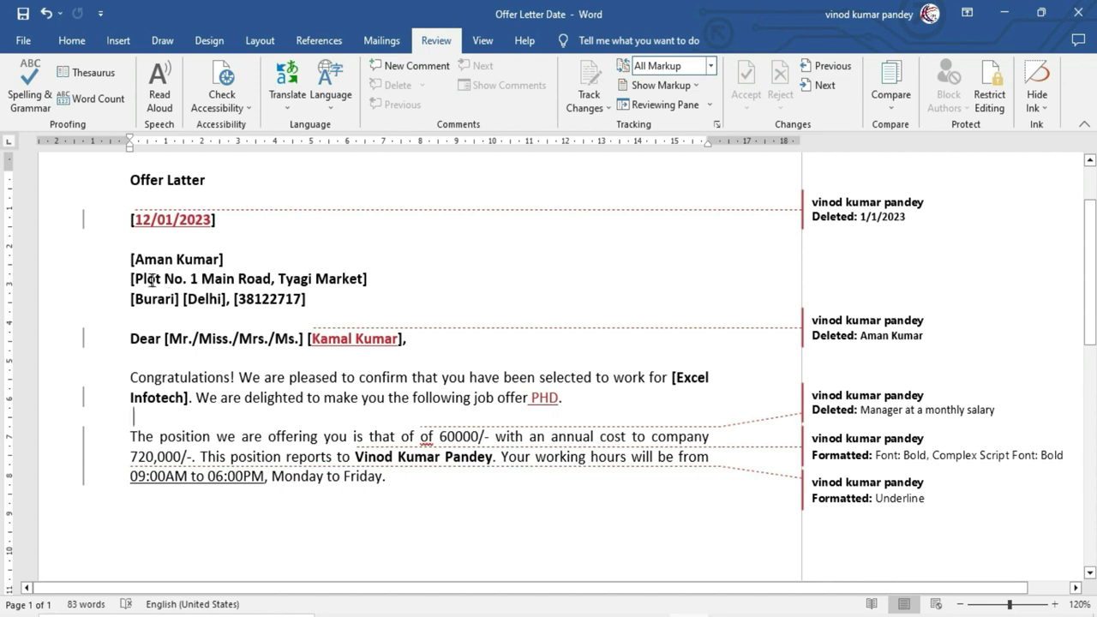
pyautogui.moveTo(135, 279); pyautogui.dragTo(367, 281)
pyautogui.click(406, 69)
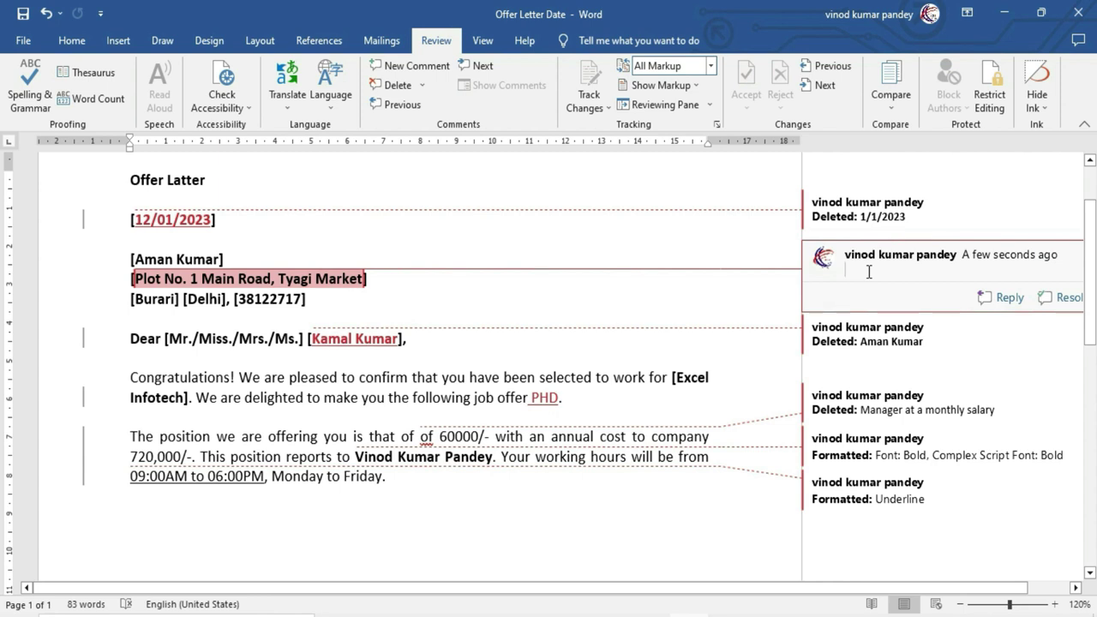
pyautogui.write('my ')
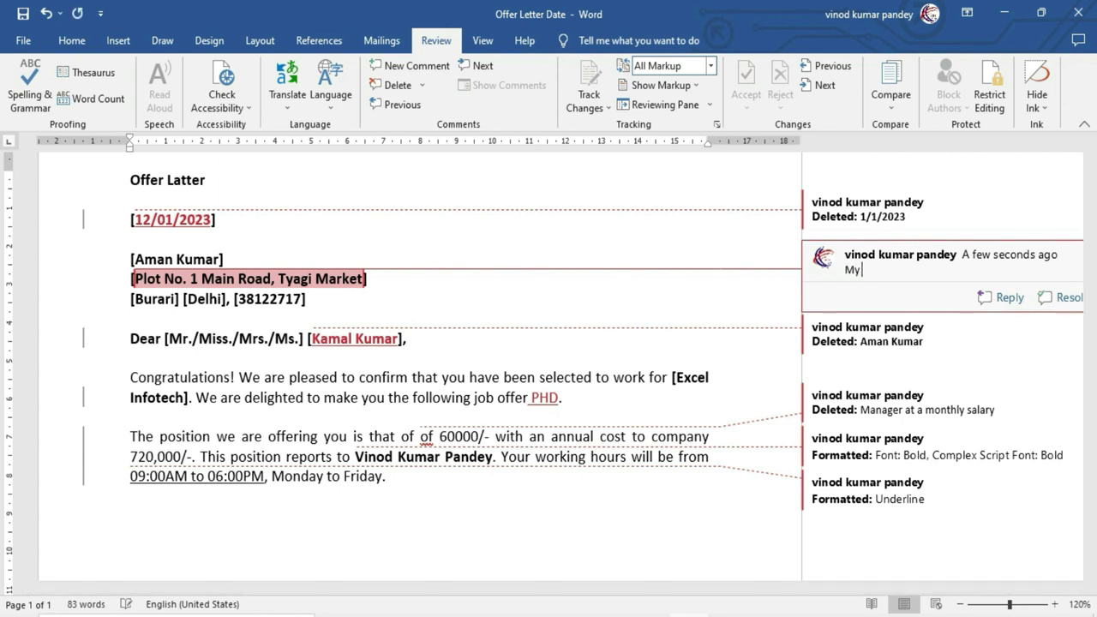
pyautogui.write('Address')
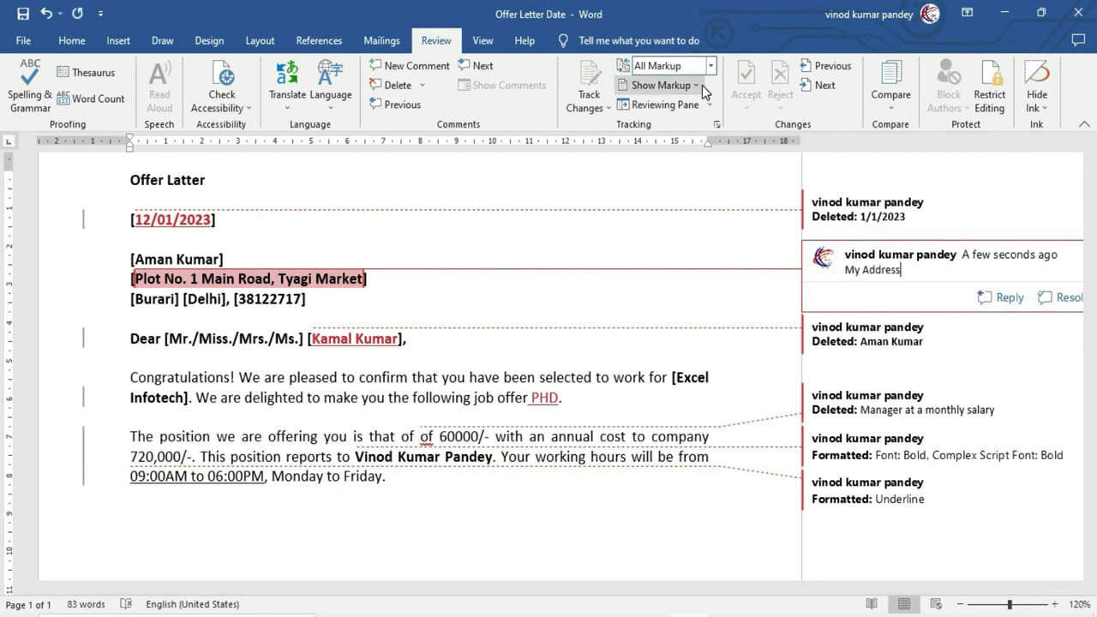
# - Hide comments, insertions and deletions, and formatting via the Show Markup list
pyautogui.click(700, 89)
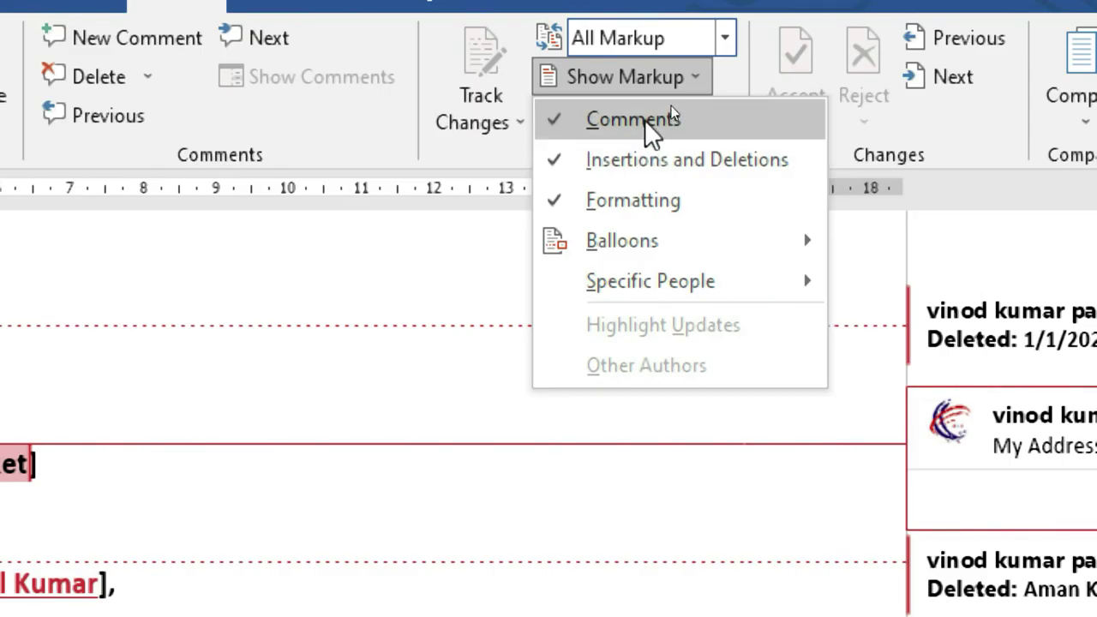
pyautogui.click(644, 120)
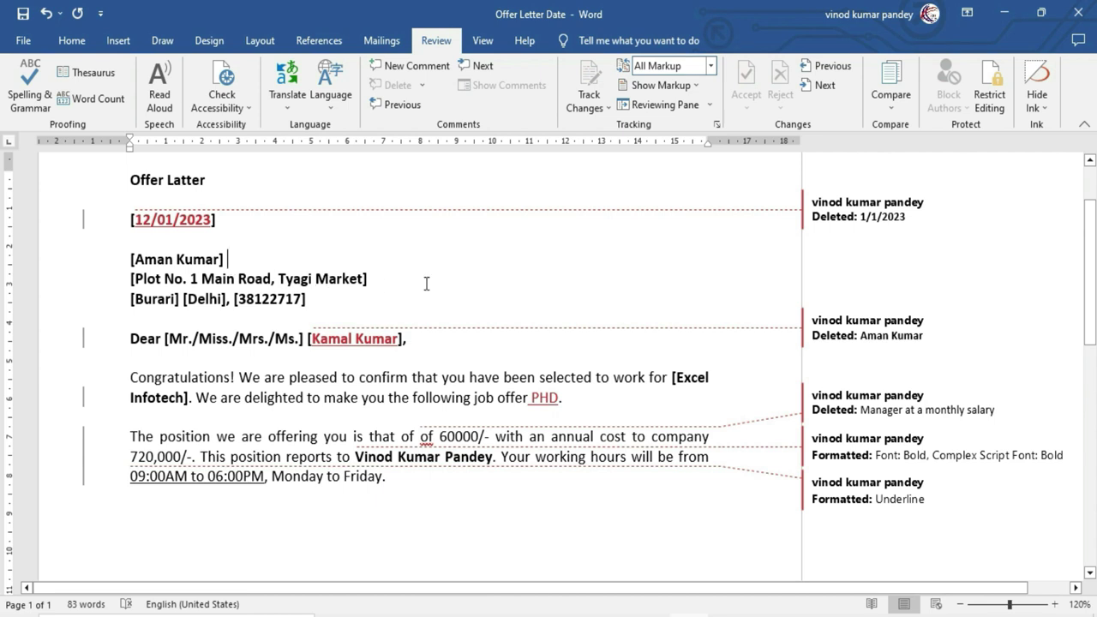
pyautogui.click(661, 85)
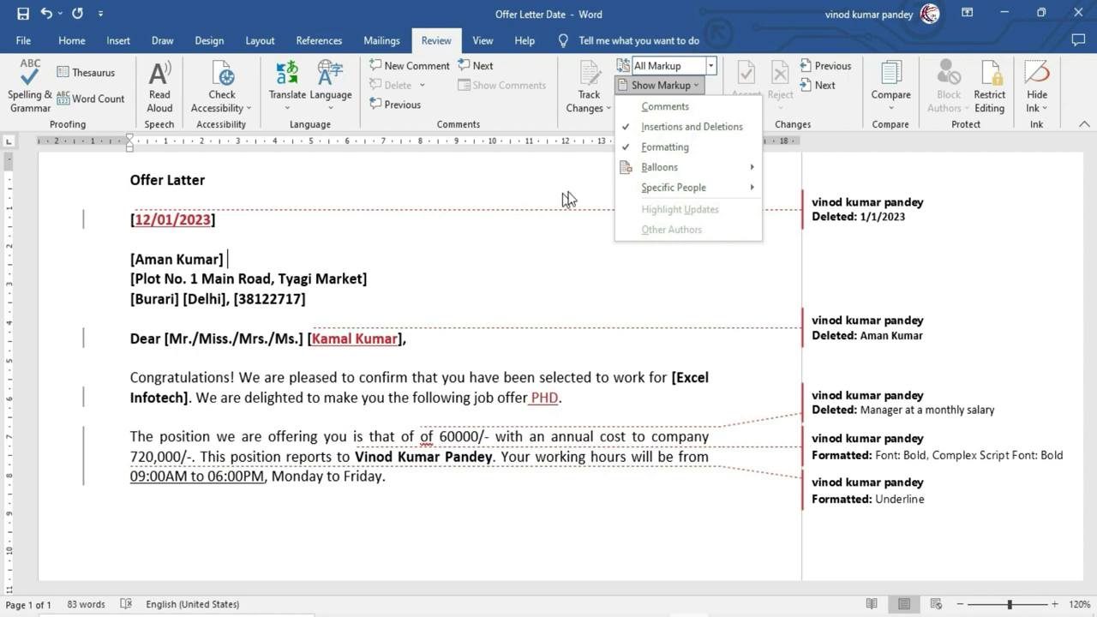
pyautogui.click(664, 125)
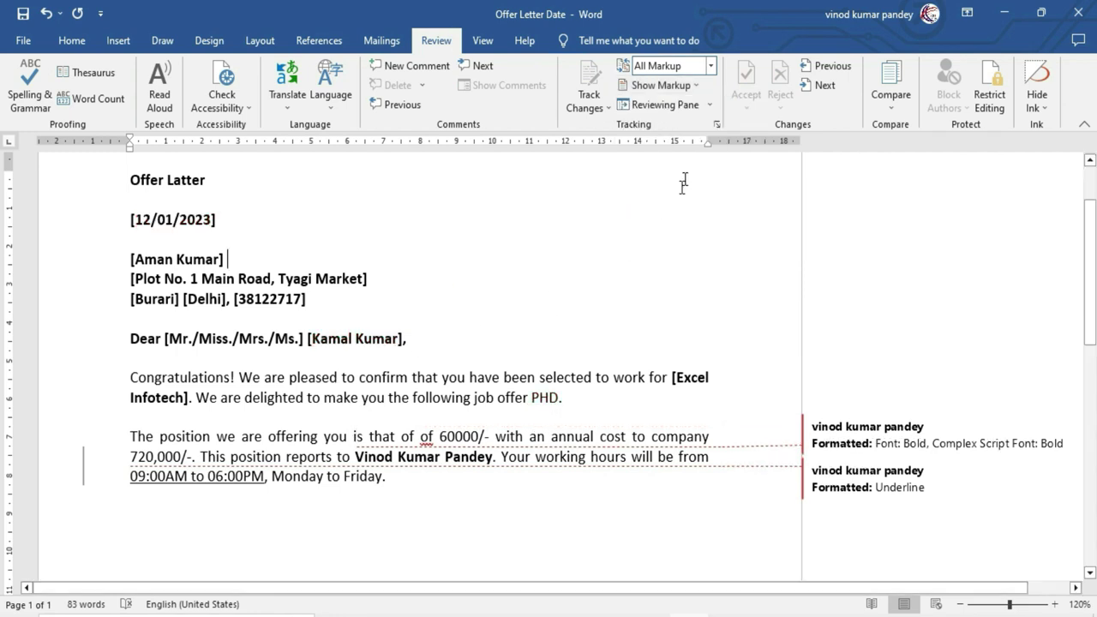
pyautogui.click(699, 85)
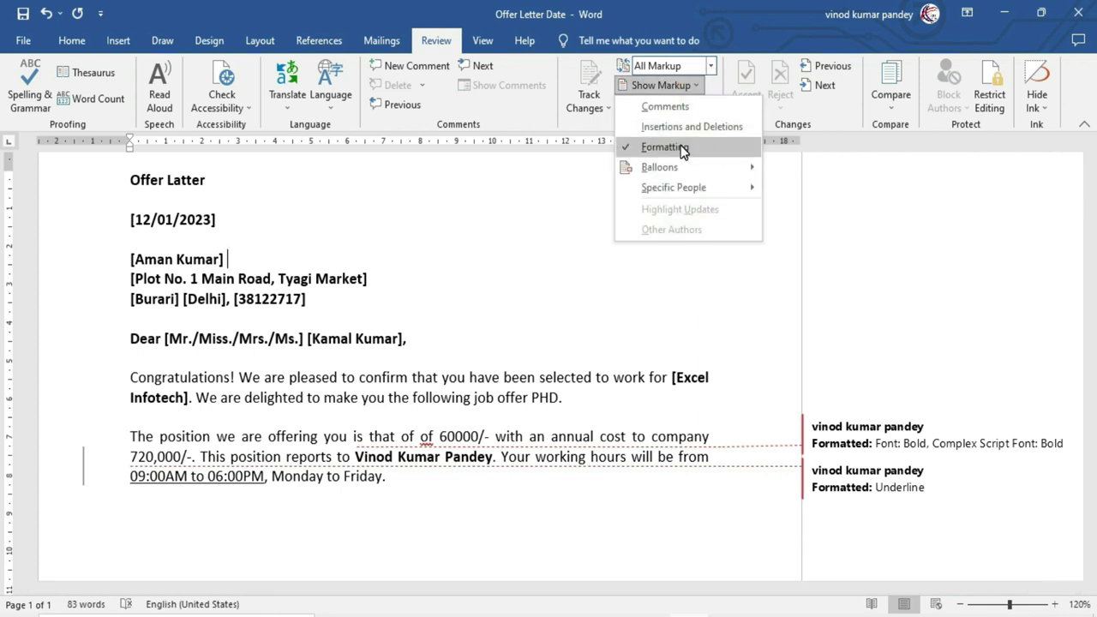
pyautogui.click(663, 147)
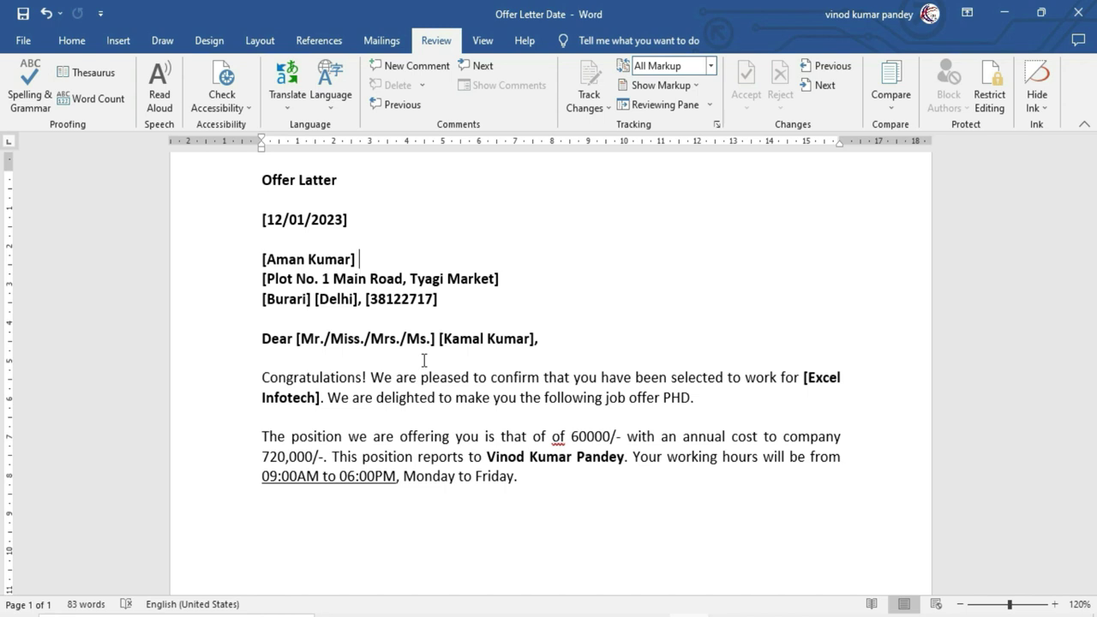
# - Show comments, insertions and deletions, and formatting again in Show Markup
pyautogui.click(696, 86)
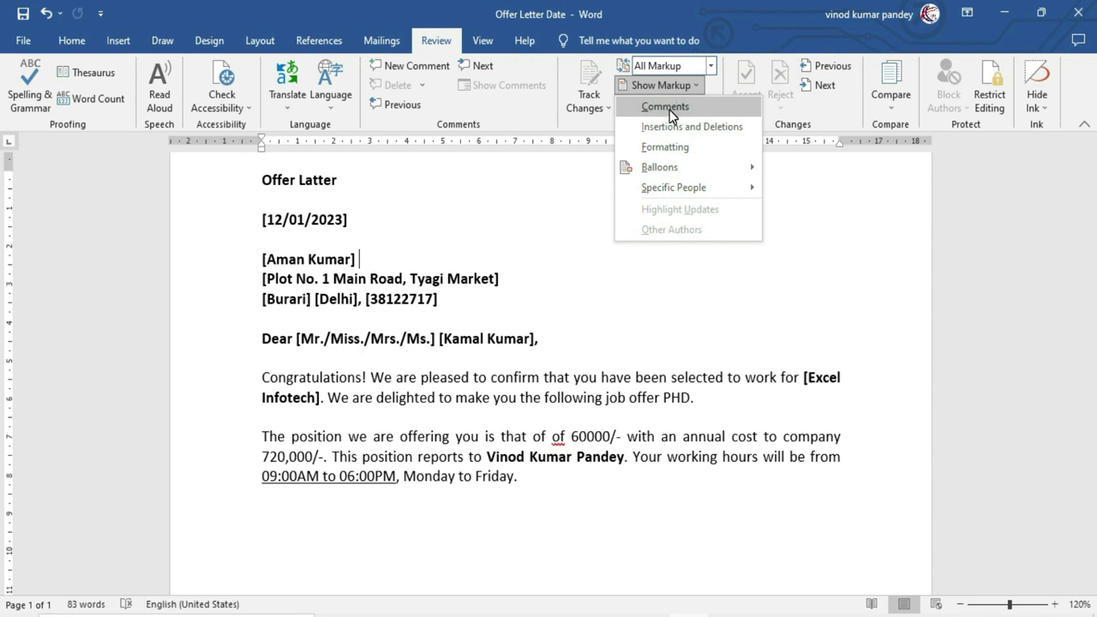
pyautogui.click(671, 114)
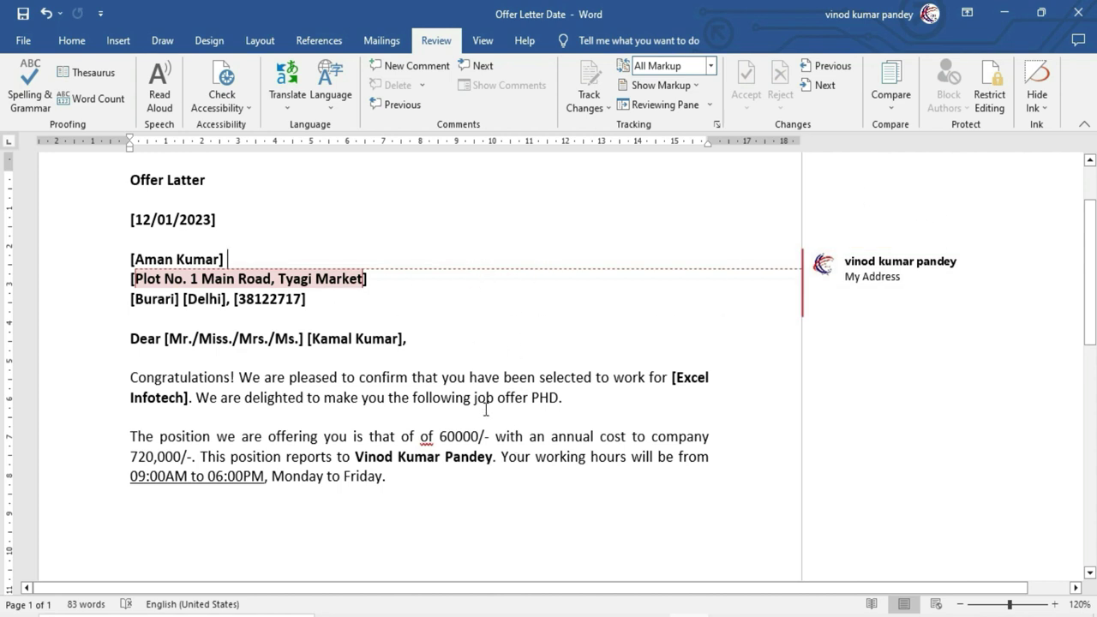
pyautogui.click(690, 85)
pyautogui.click(695, 83)
pyautogui.click(672, 85)
pyautogui.click(677, 147)
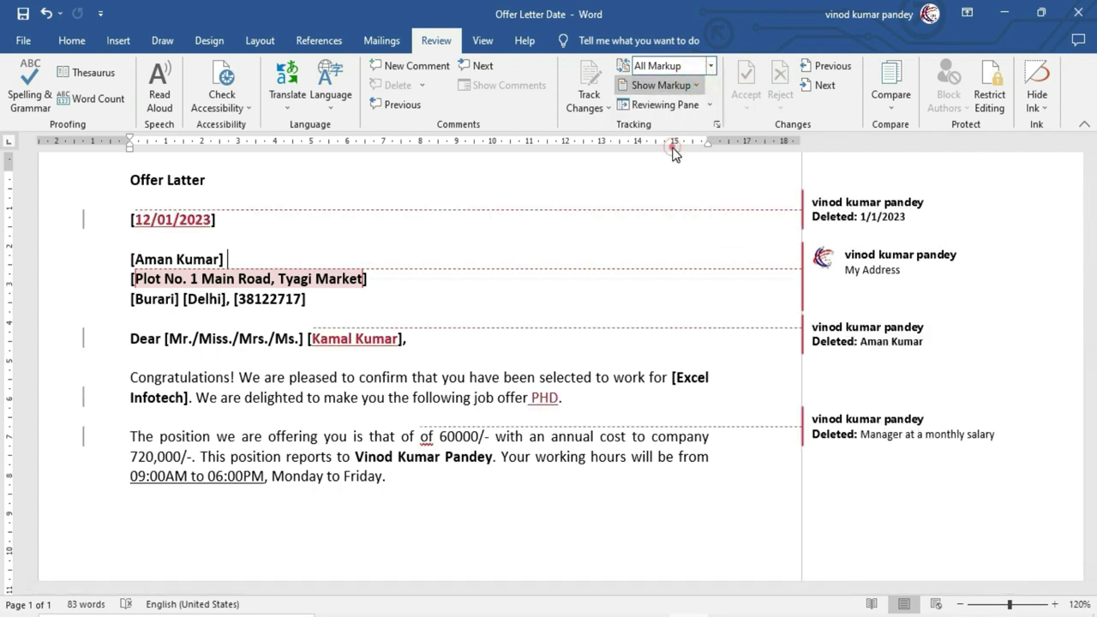
pyautogui.click(700, 87)
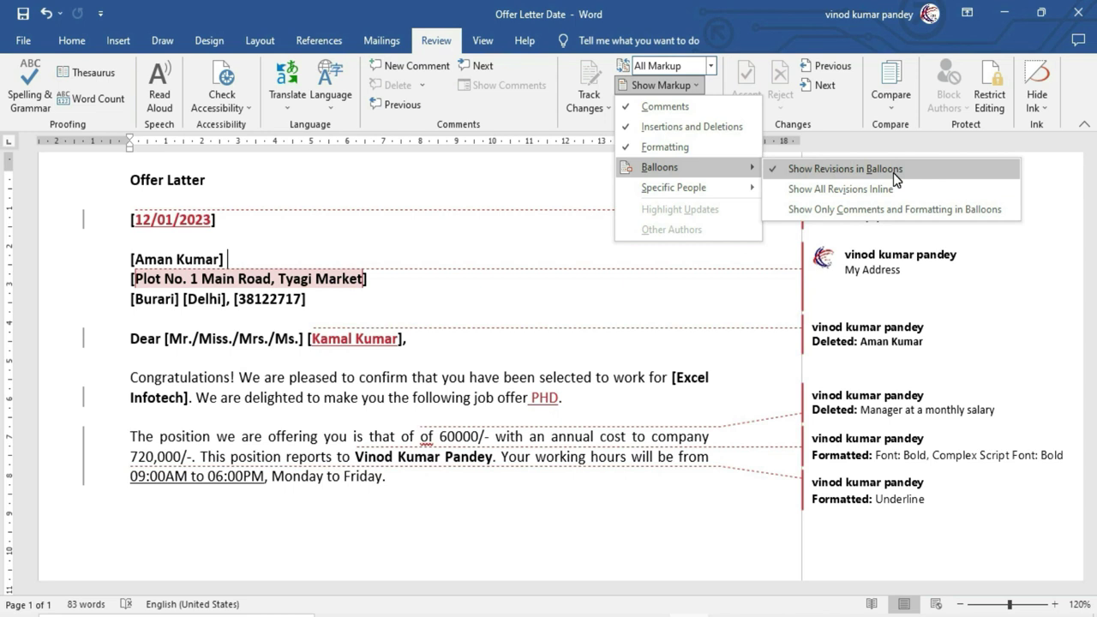
# - Try the balloon modes, settling on Show Only Comments and Formatting in Balloons
pyautogui.click(895, 177)
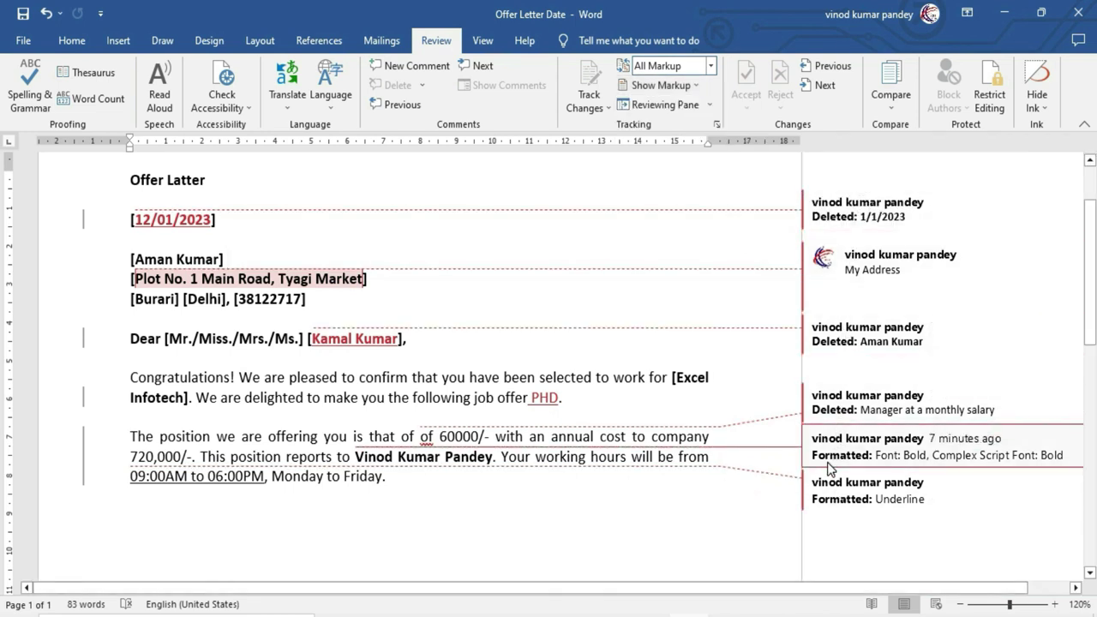
pyautogui.click(692, 85)
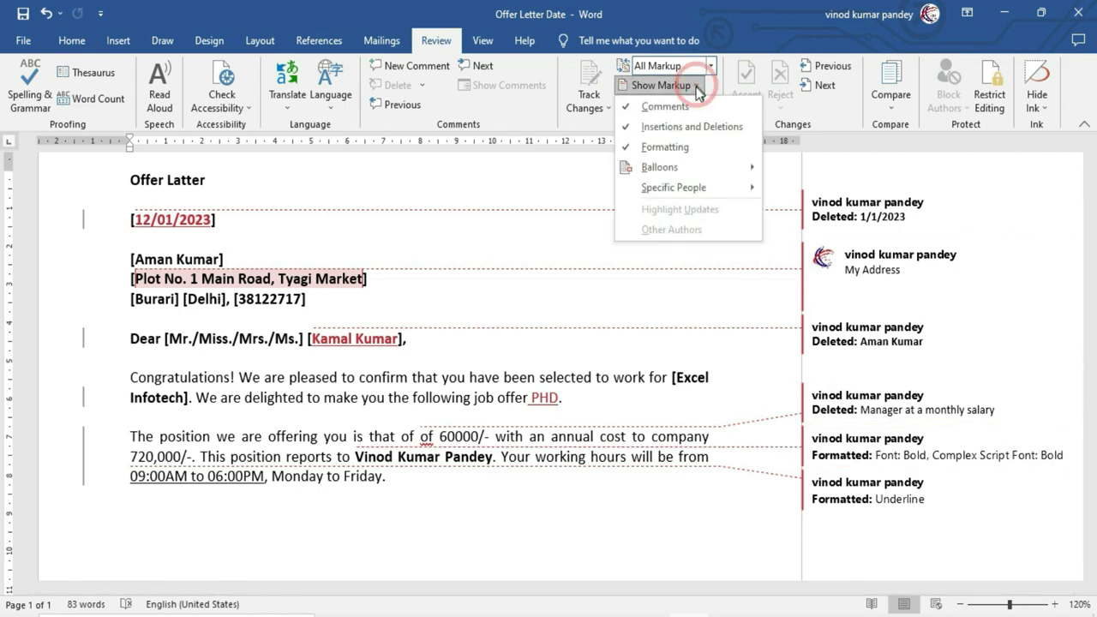
pyautogui.moveTo(516, 144)
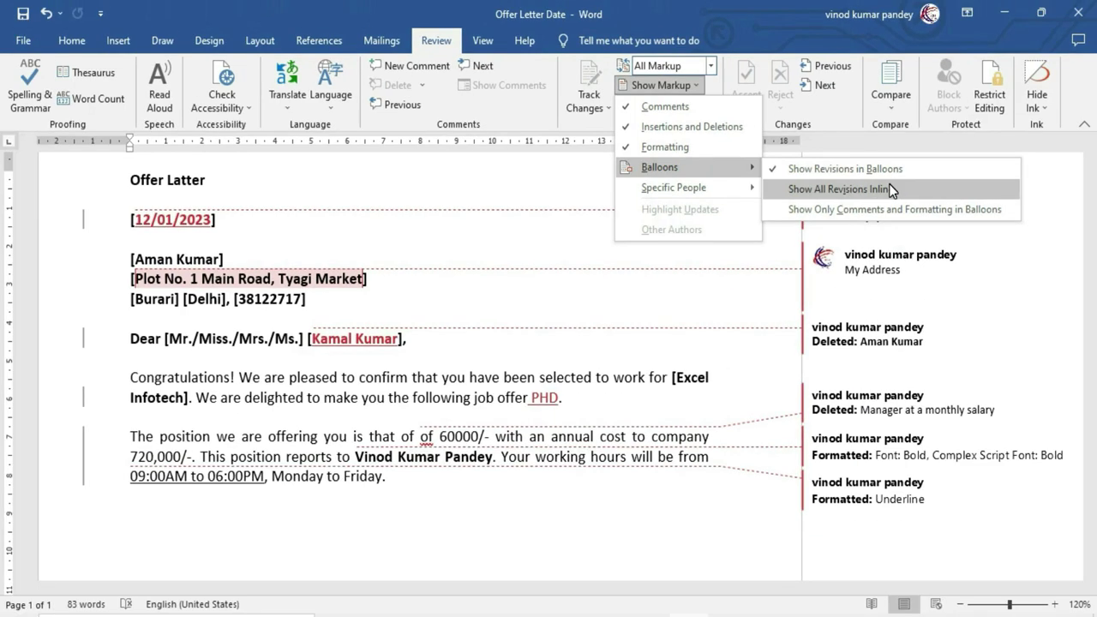
pyautogui.click(891, 190)
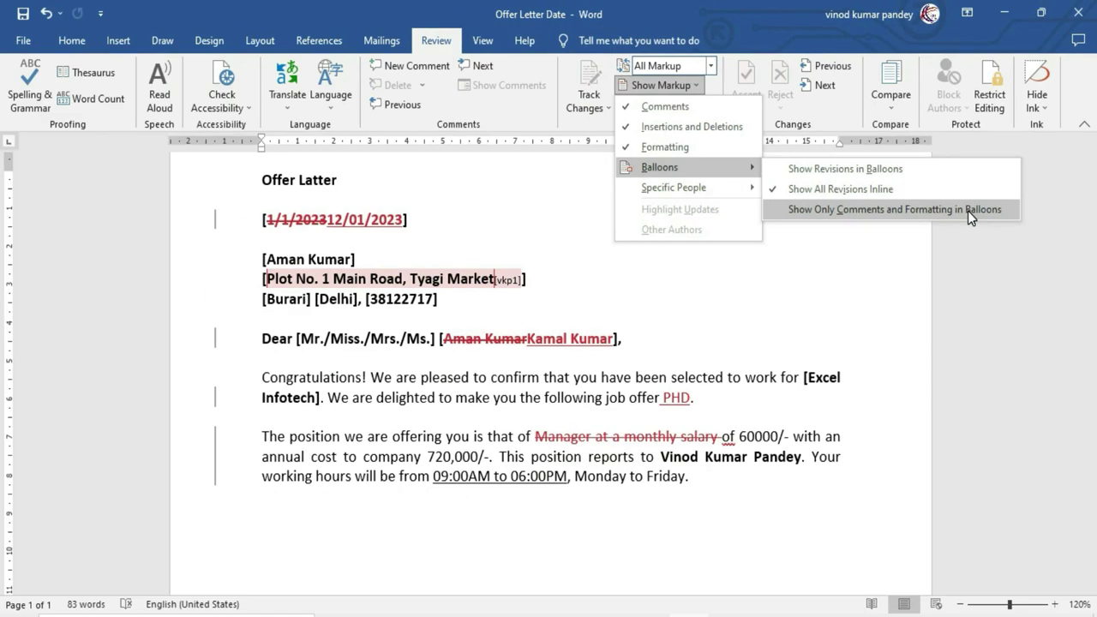
pyautogui.click(967, 211)
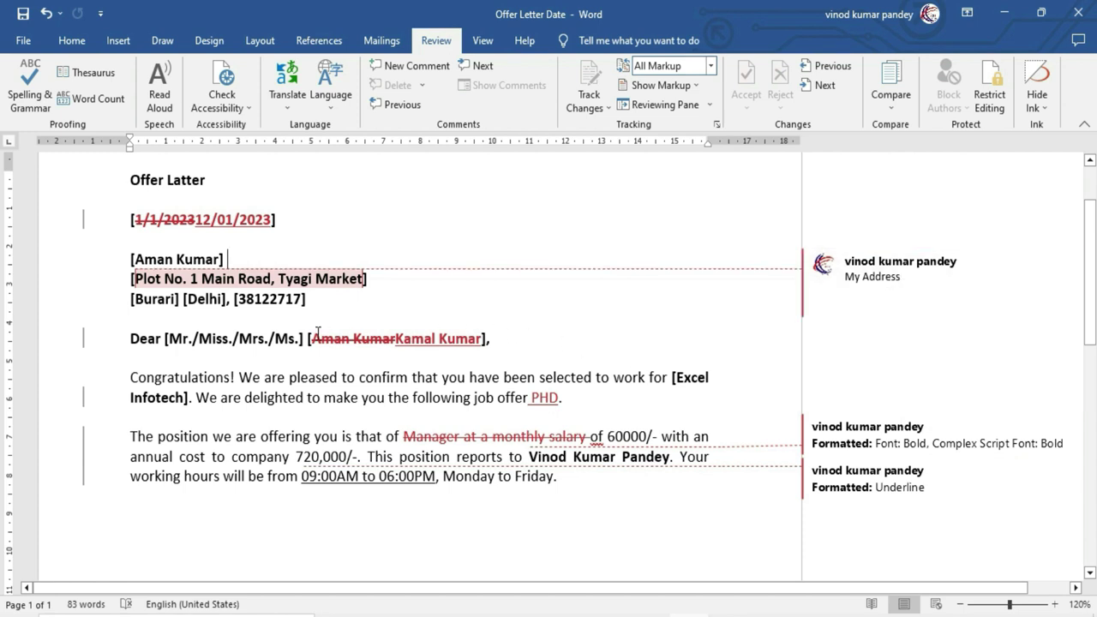
# - Select the changed recipient name and the inserted PHD. text, then check the markup display options
pyautogui.moveTo(315, 341); pyautogui.dragTo(482, 339)
pyautogui.click(533, 411)
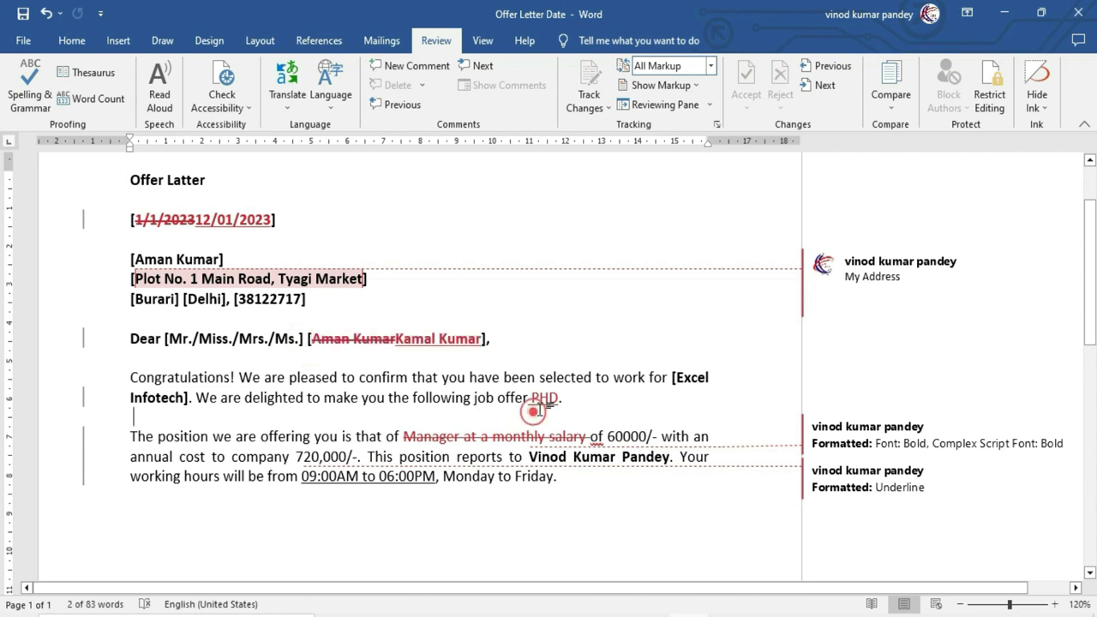
pyautogui.moveTo(531, 398); pyautogui.dragTo(562, 397)
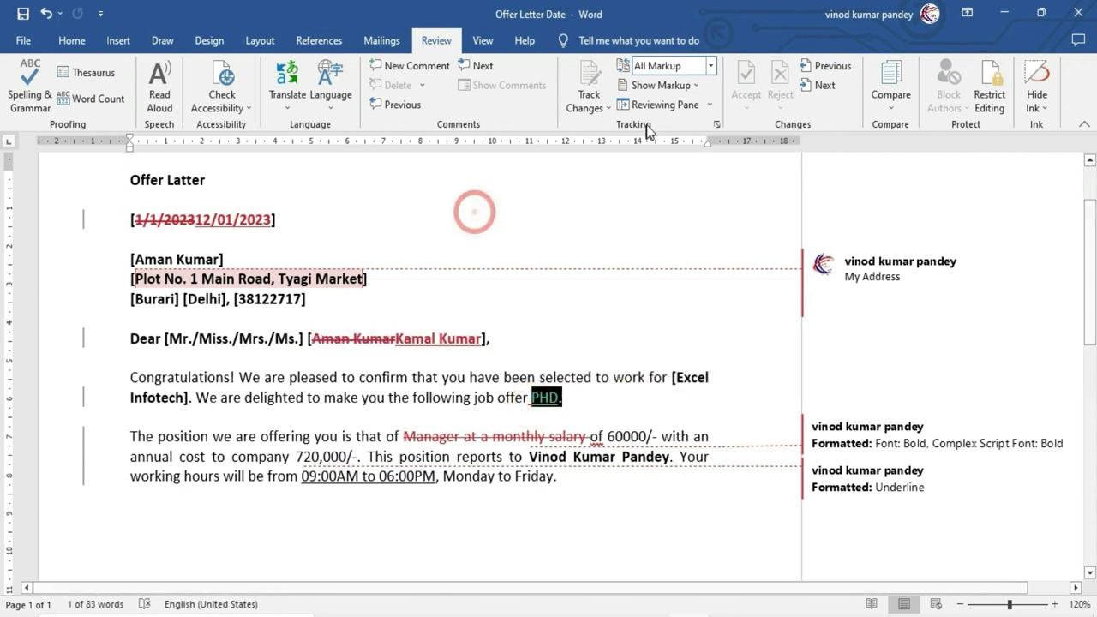
pyautogui.click(685, 85)
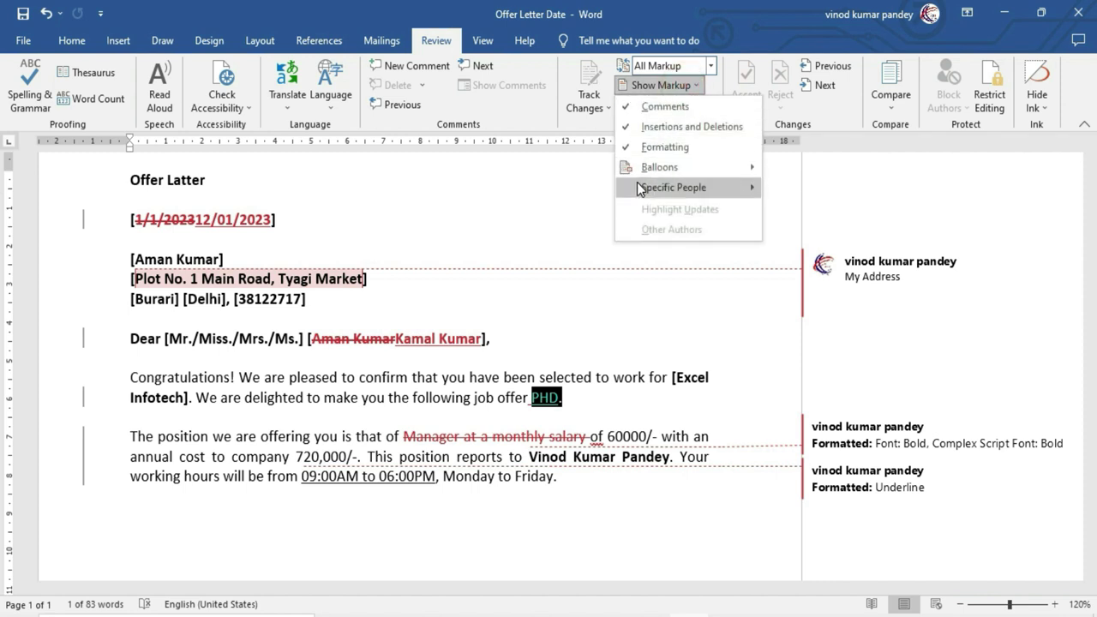
pyautogui.click(591, 197)
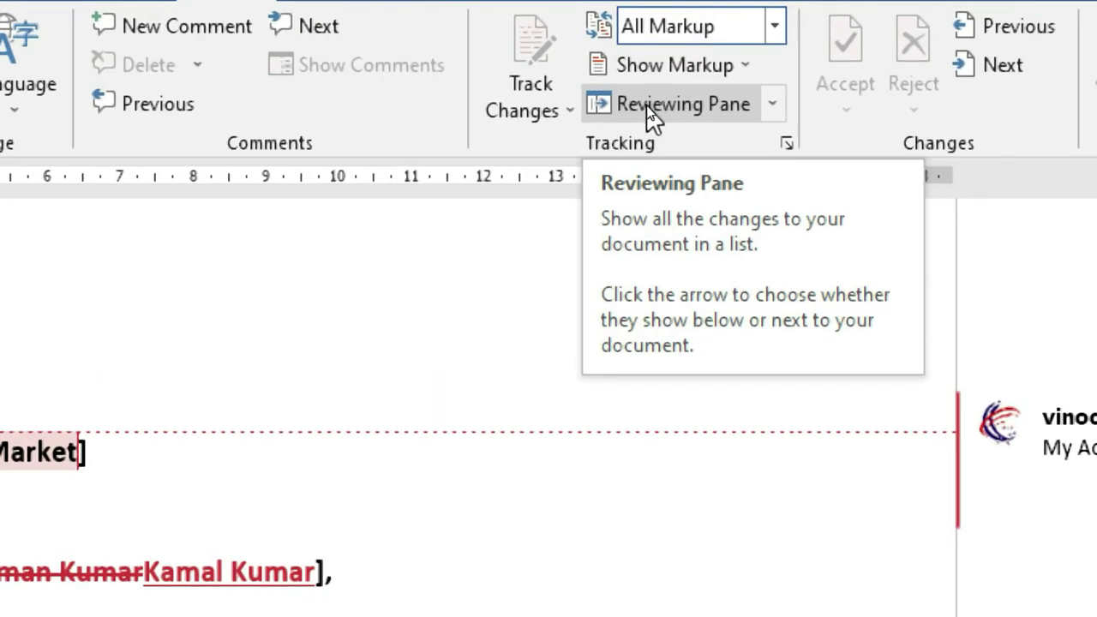
# - Open the Reviewing Pane listing the 9 revisions and dock it horizontally
pyautogui.click(651, 117)
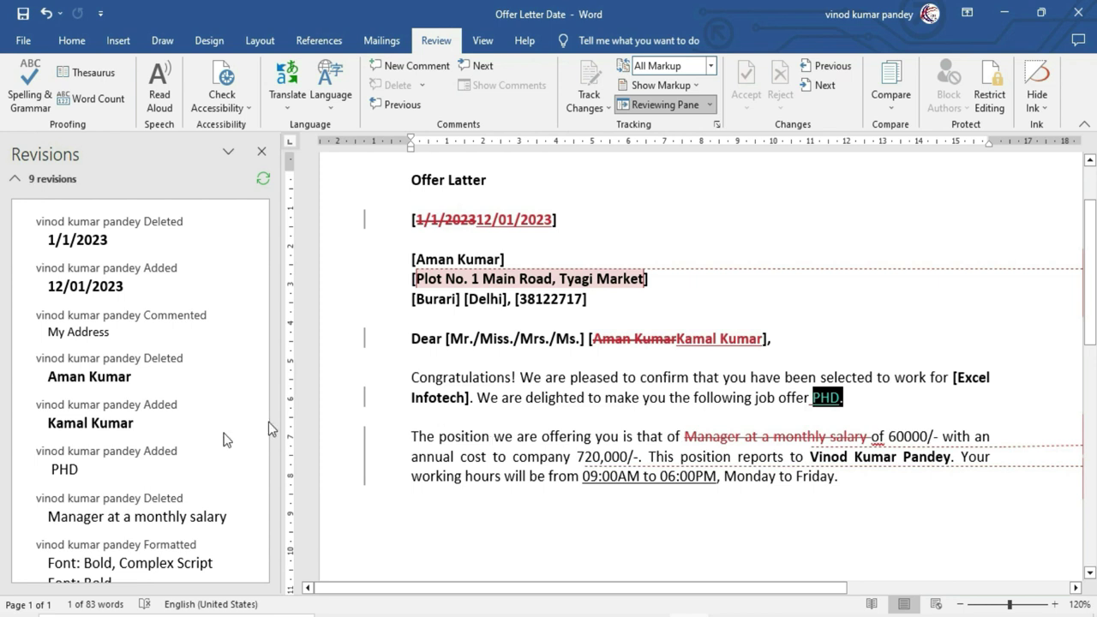
pyautogui.scroll(-1, 86, 446)
pyautogui.scroll(-1, 85, 445)
pyautogui.scroll(2, 86, 446)
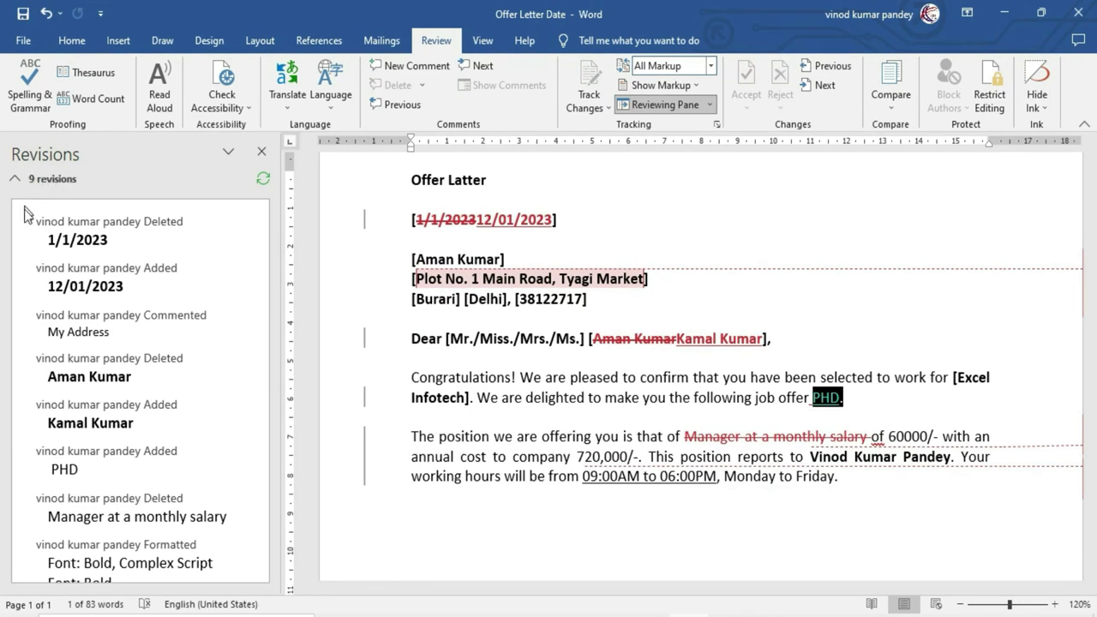
pyautogui.click(709, 105)
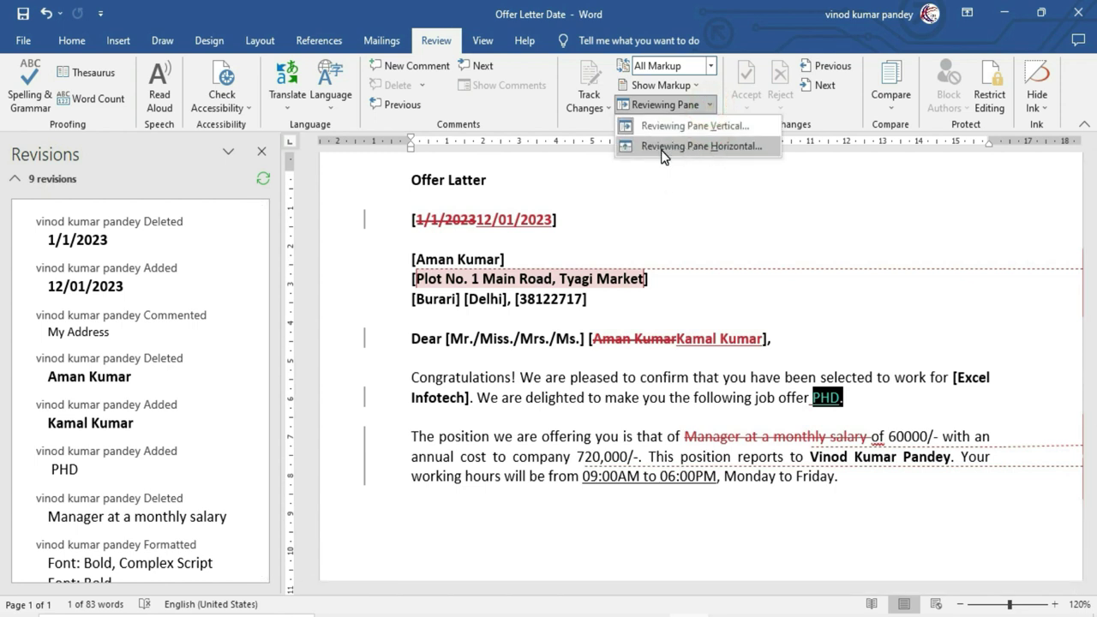
pyautogui.click(747, 151)
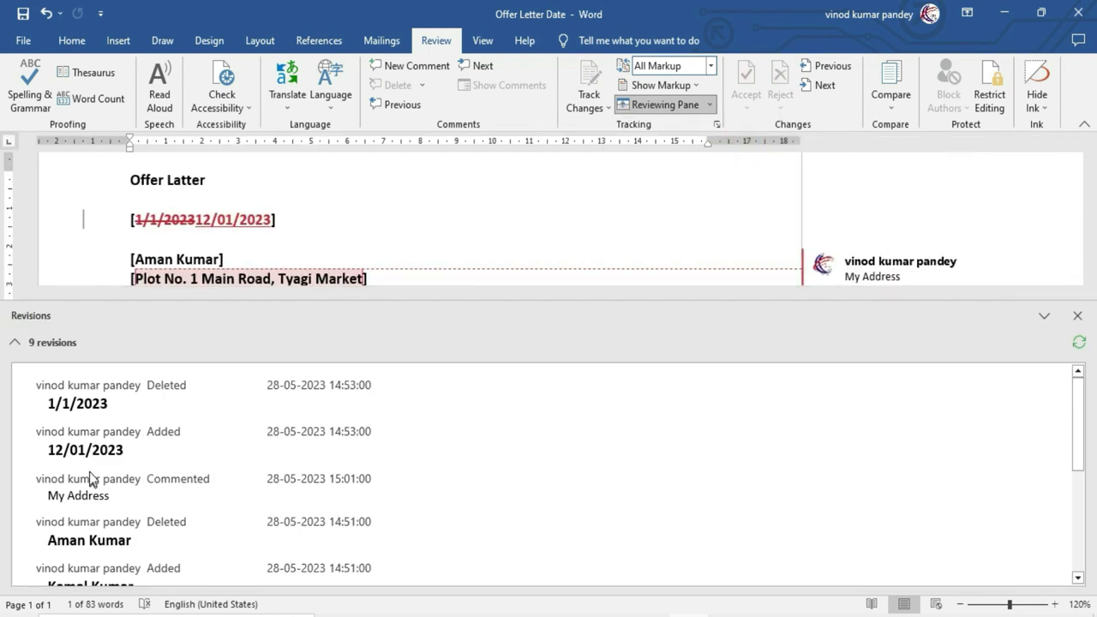
pyautogui.scroll(-2, 120, 462)
pyautogui.scroll(-4, 120, 465)
pyautogui.scroll(6, 120, 466)
# - Close the Reviewing Pane and deselect the PHD. text
pyautogui.click(665, 104)
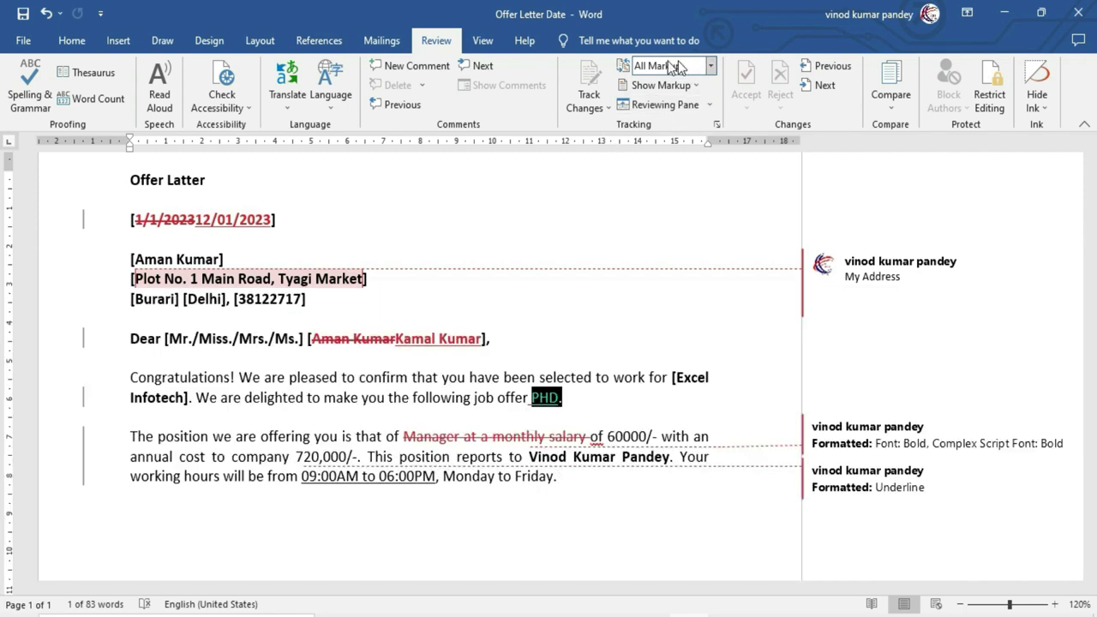
pyautogui.scroll(1, 334, 332)
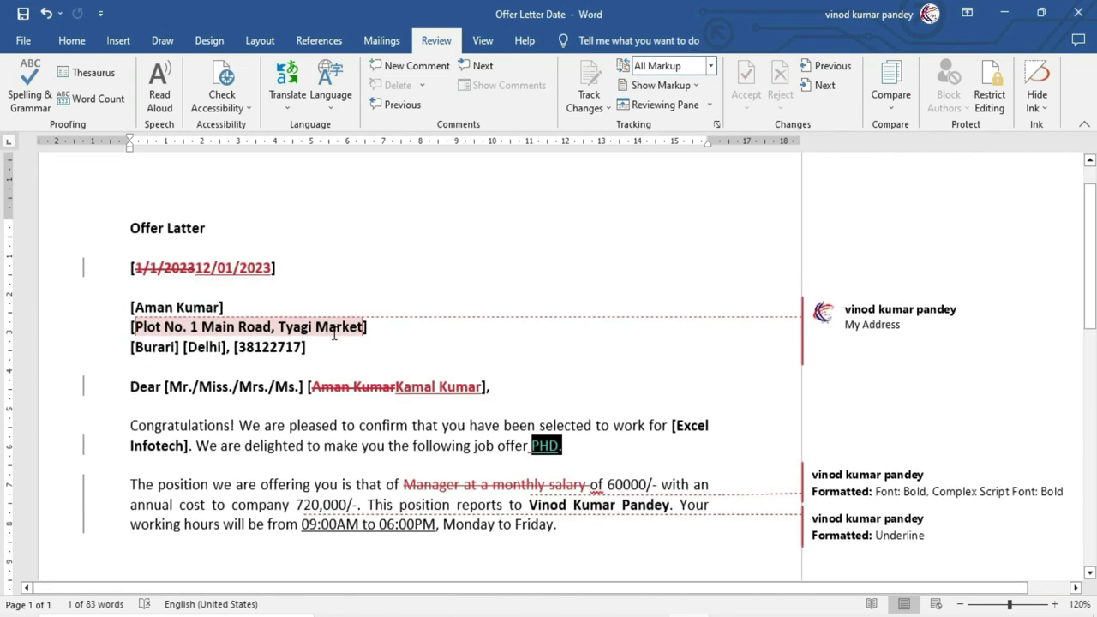
pyautogui.click(428, 399)
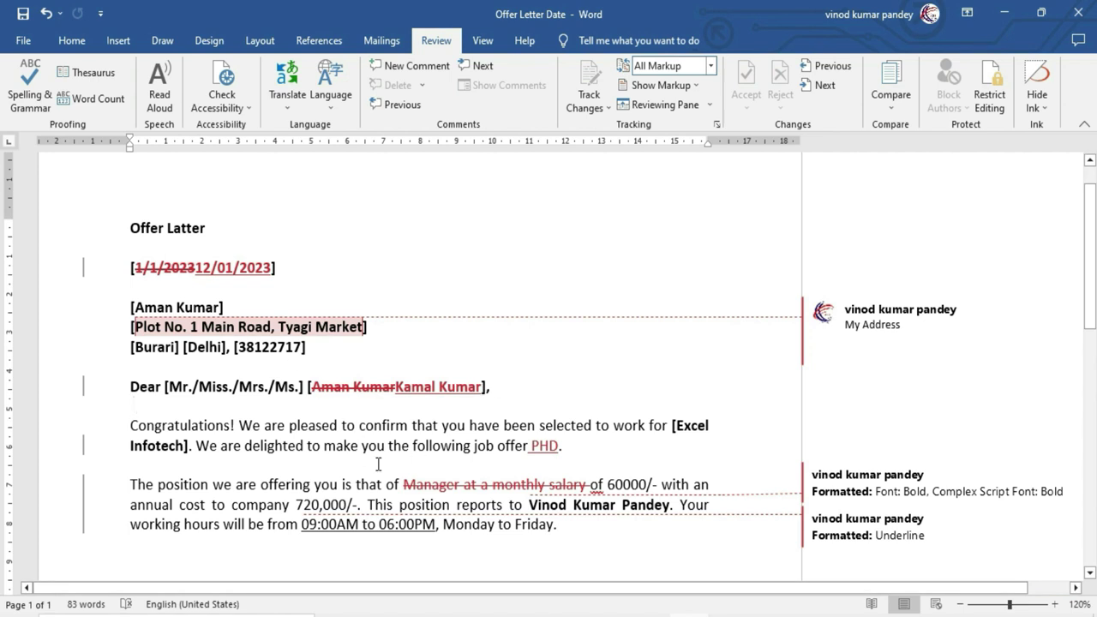
pyautogui.click(580, 267)
# - Unlock Lock Tracking with its password, then toggle Track Changes on and back off
pyautogui.click(591, 101)
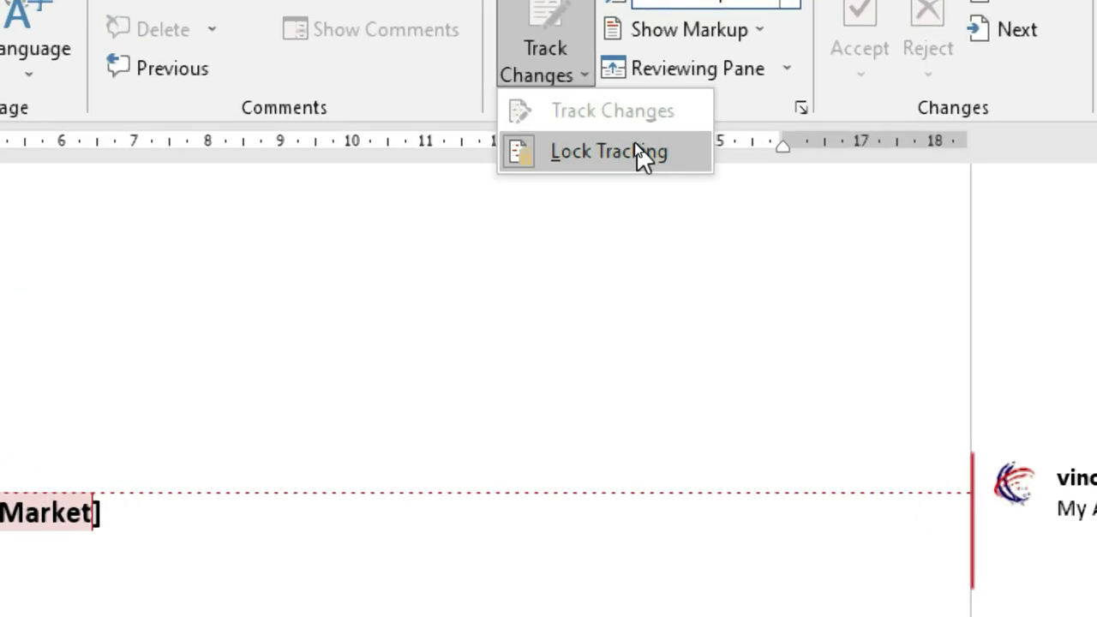
pyautogui.click(604, 161)
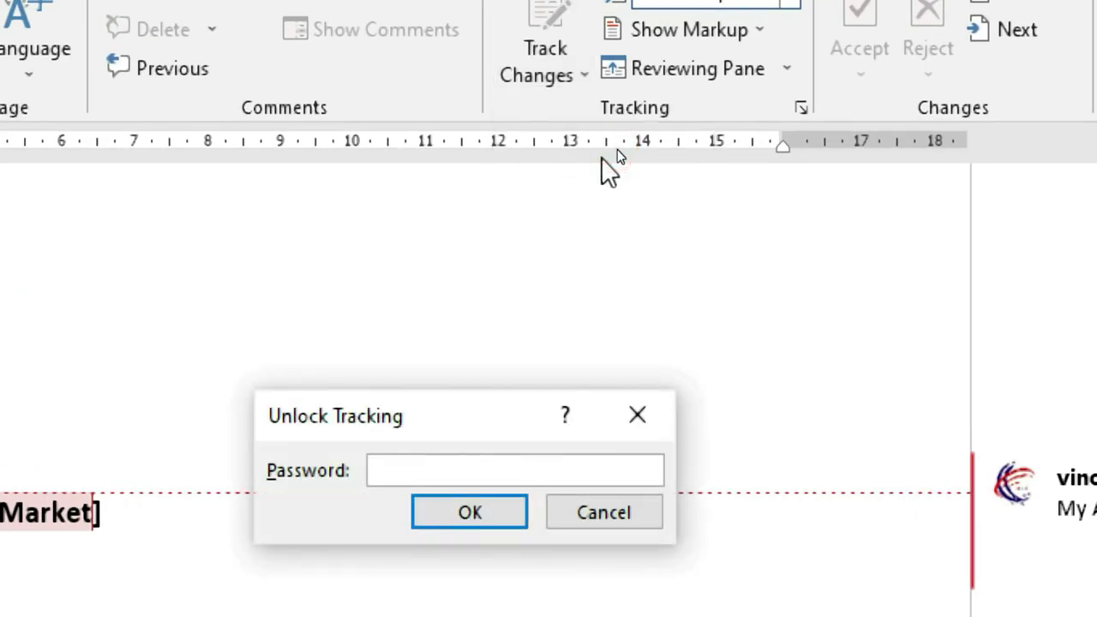
pyautogui.moveTo(506, 279); pyautogui.dragTo(479, 202)
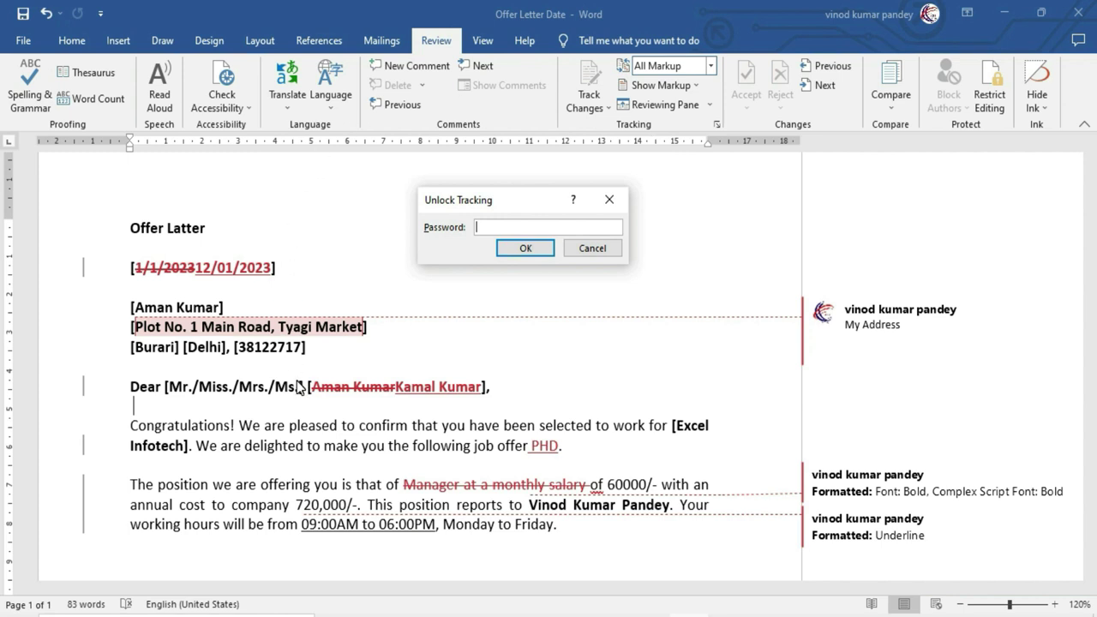
pyautogui.write('1')
pyautogui.click(526, 248)
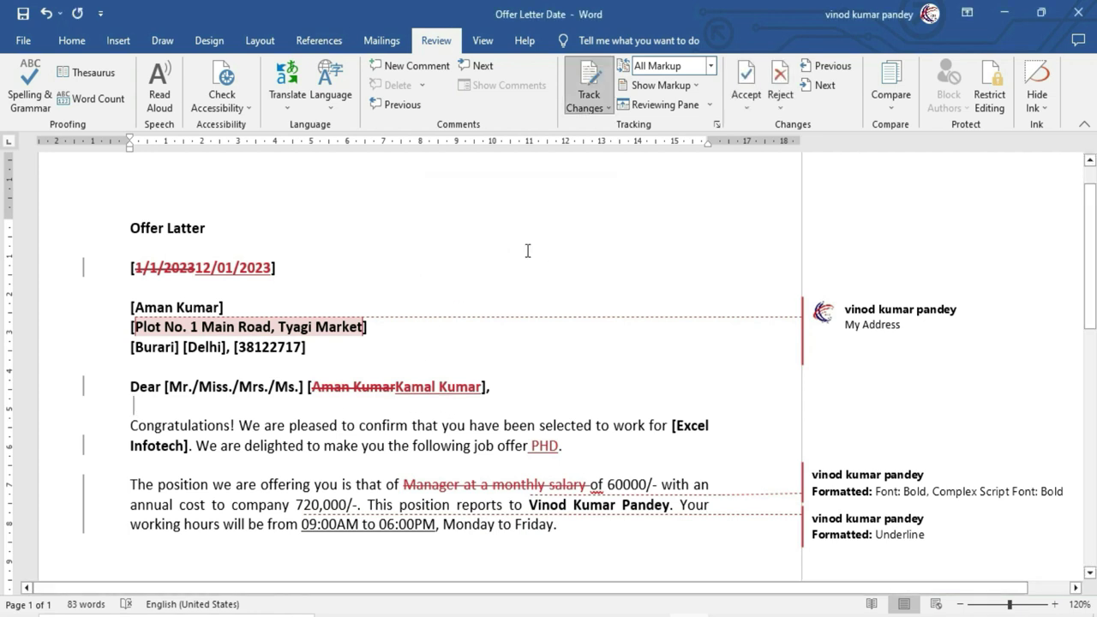
pyautogui.click(591, 95)
pyautogui.click(591, 94)
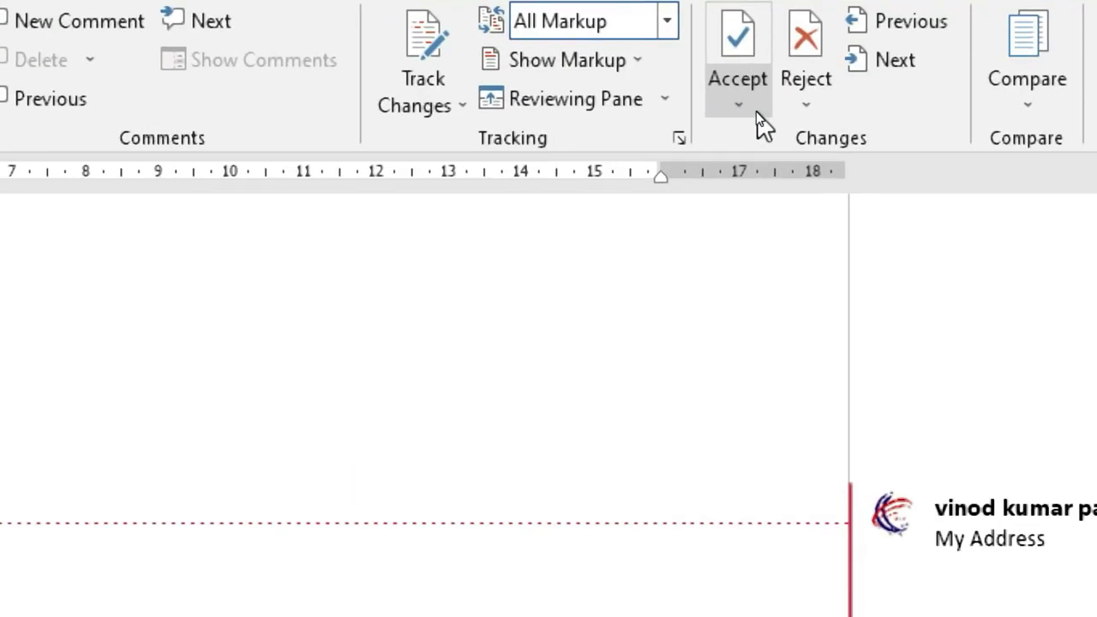
# - Jump to the first tracked change and accept the deleted 1/1/2023 with Accept and Move to Next
pyautogui.click(757, 113)
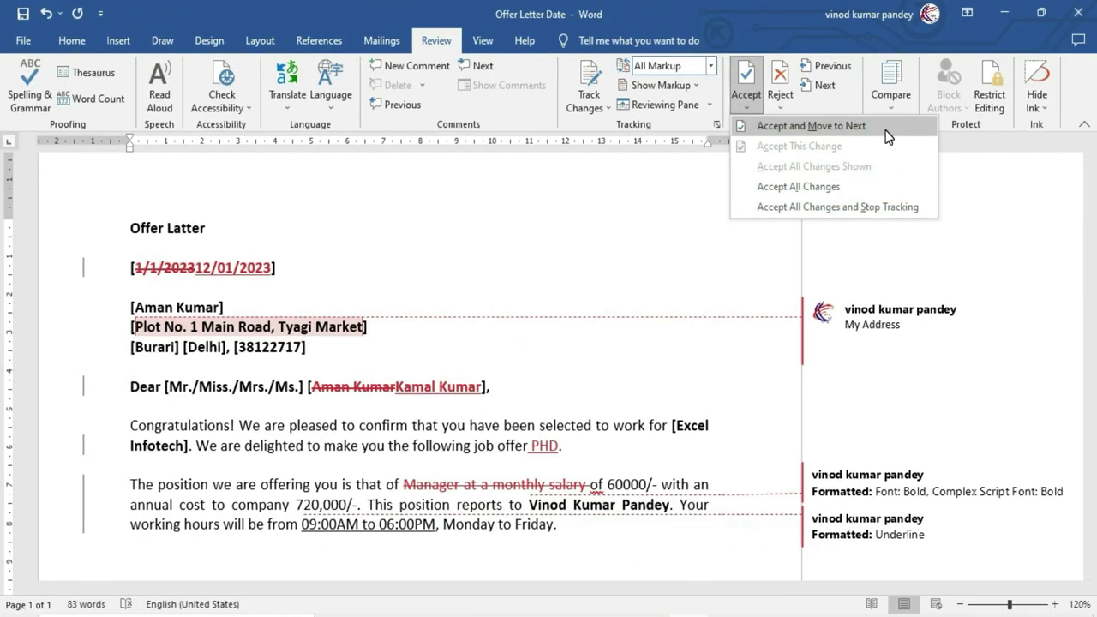
pyautogui.click(886, 135)
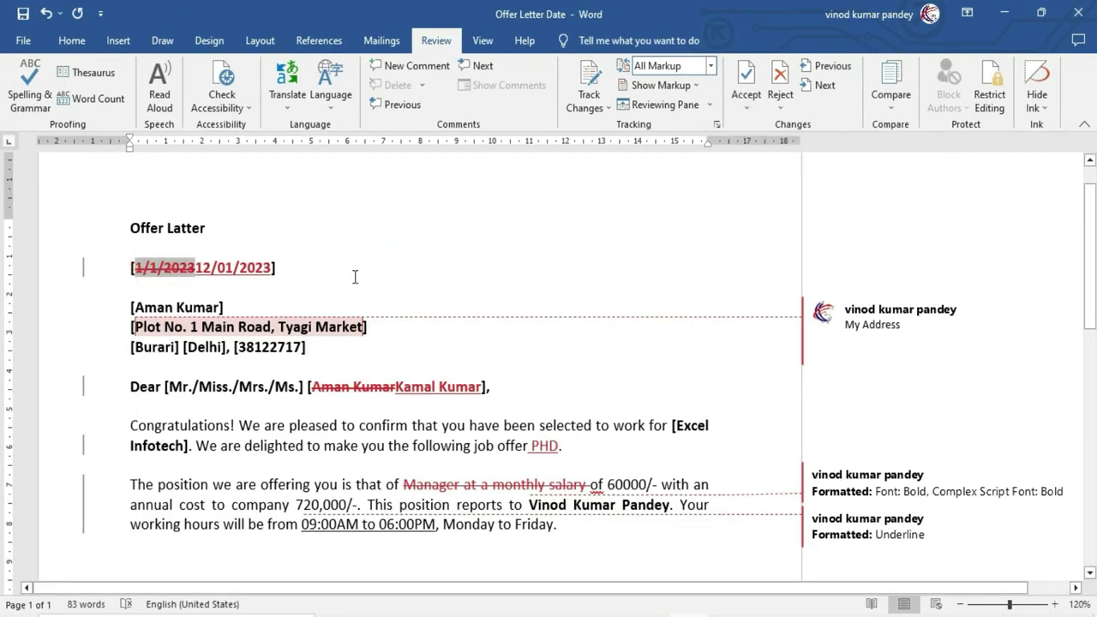
pyautogui.click(742, 107)
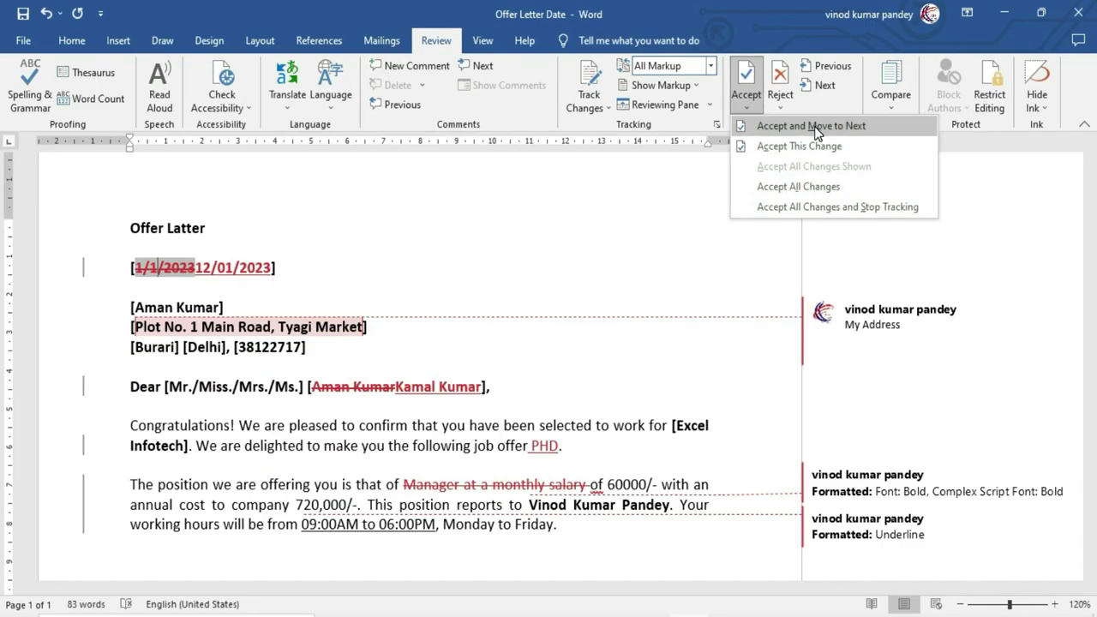
pyautogui.click(811, 126)
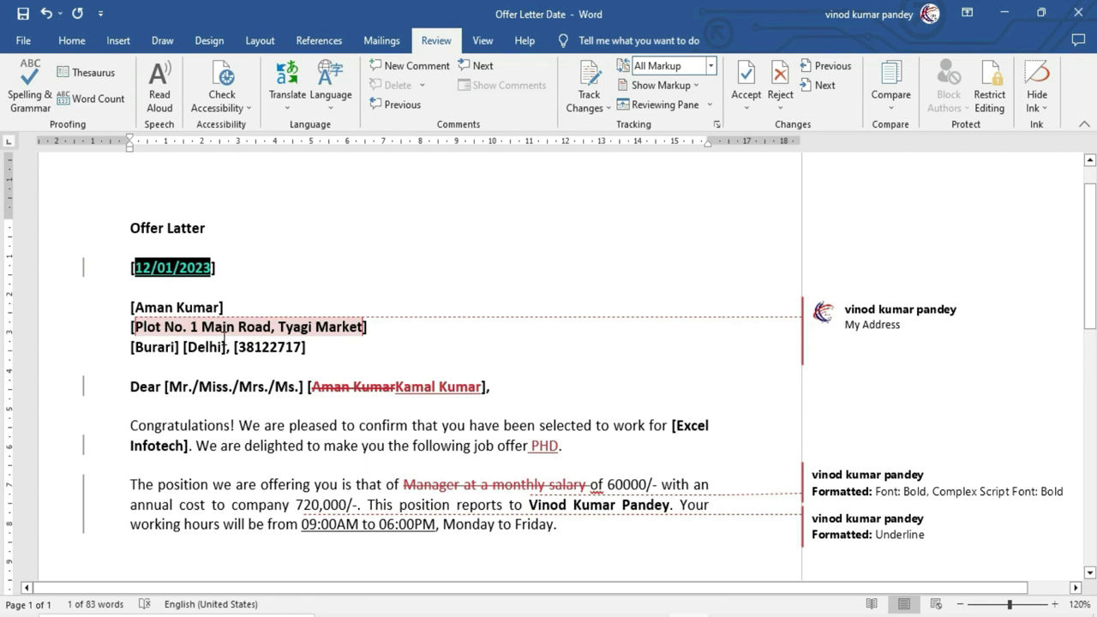
pyautogui.click(777, 109)
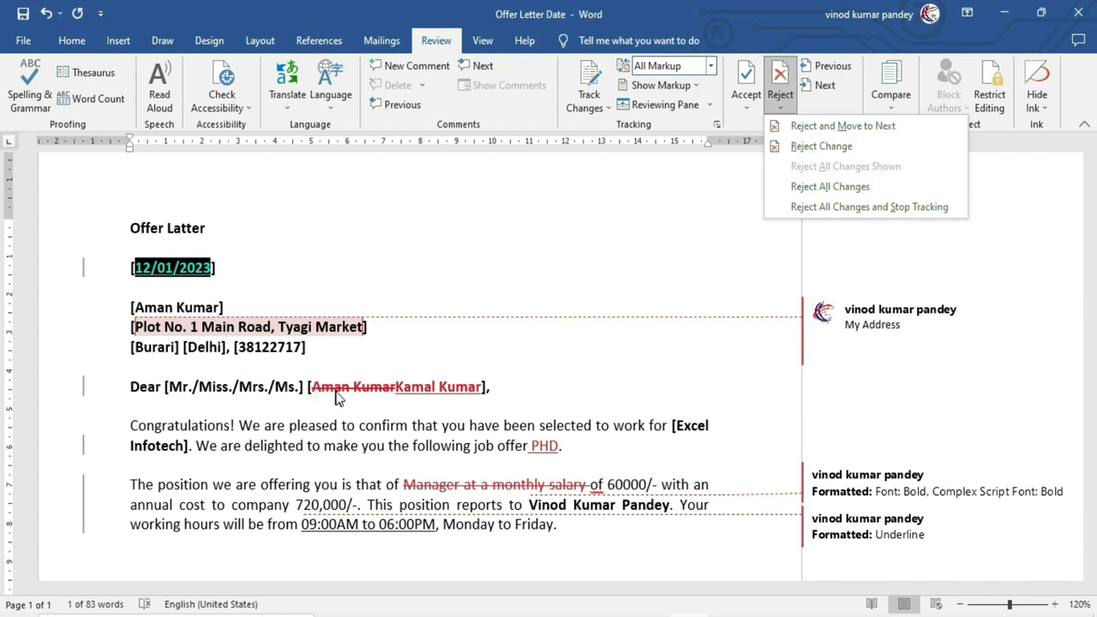
pyautogui.click(842, 126)
pyautogui.click(779, 98)
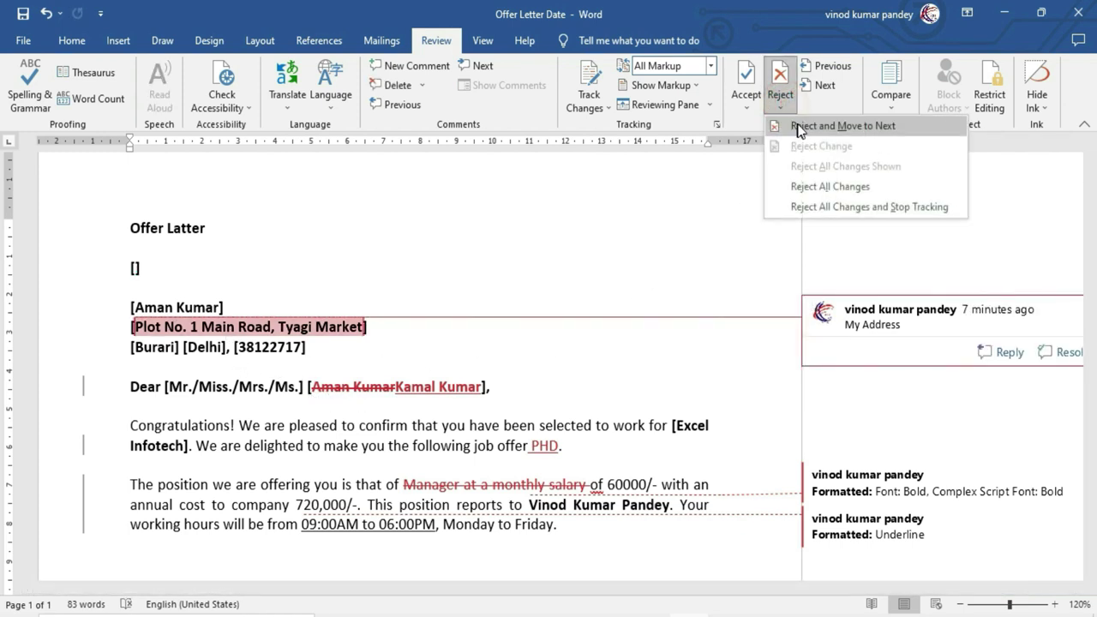
pyautogui.click(842, 126)
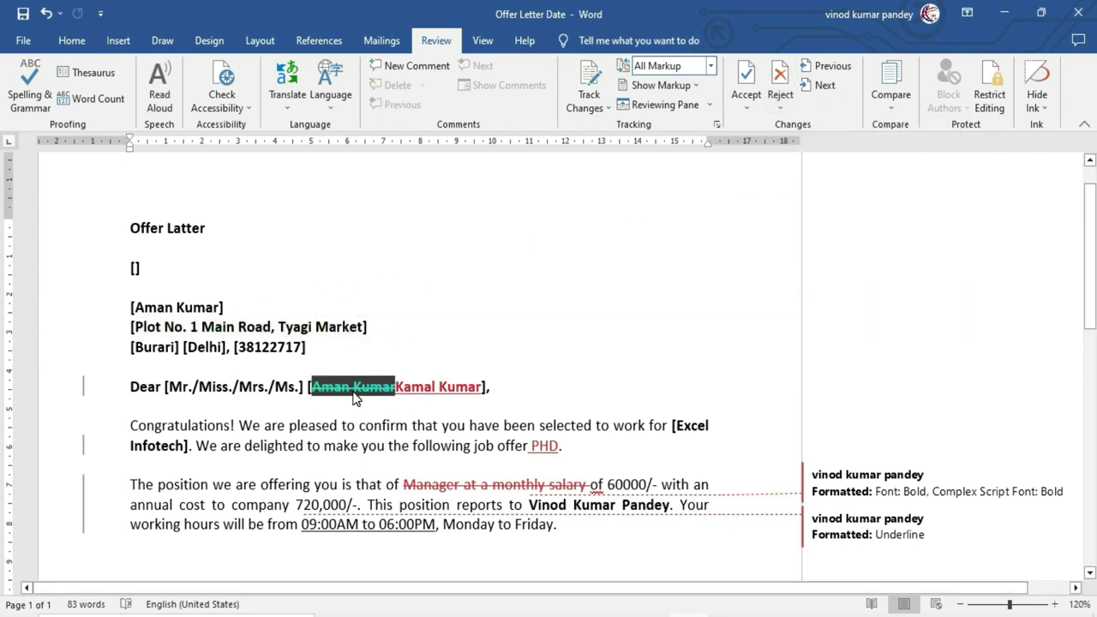
pyautogui.click(745, 103)
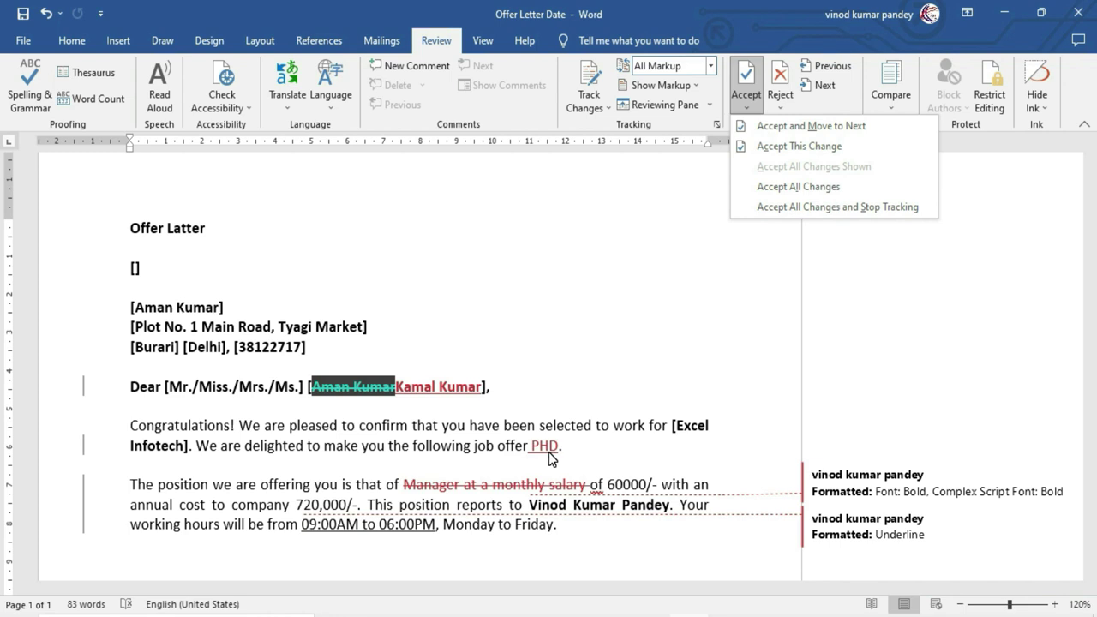
pyautogui.click(804, 146)
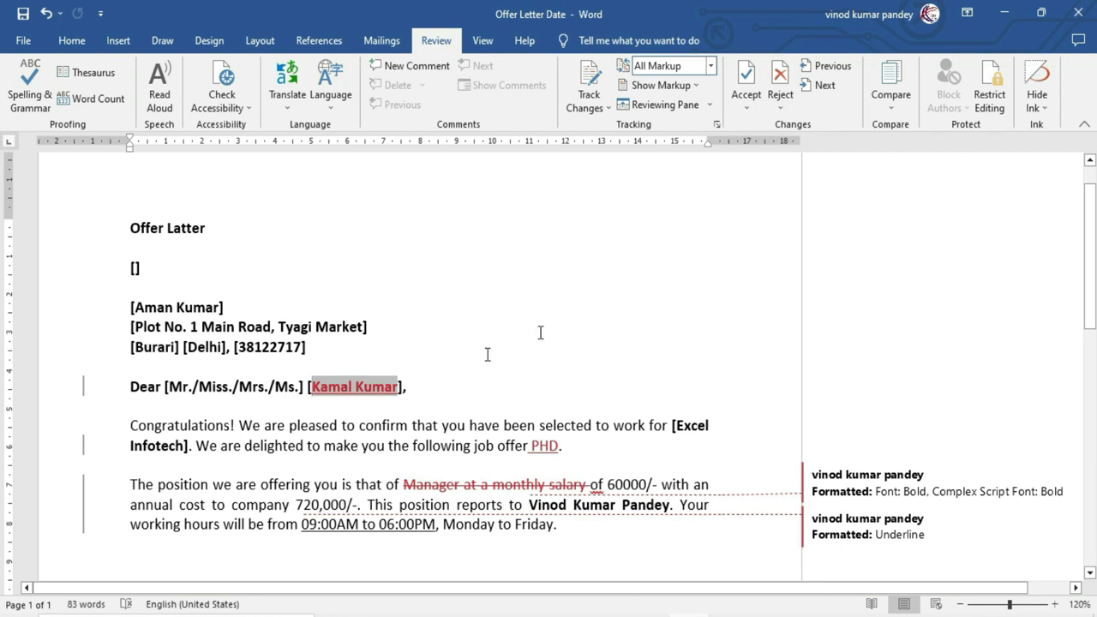
pyautogui.click(789, 99)
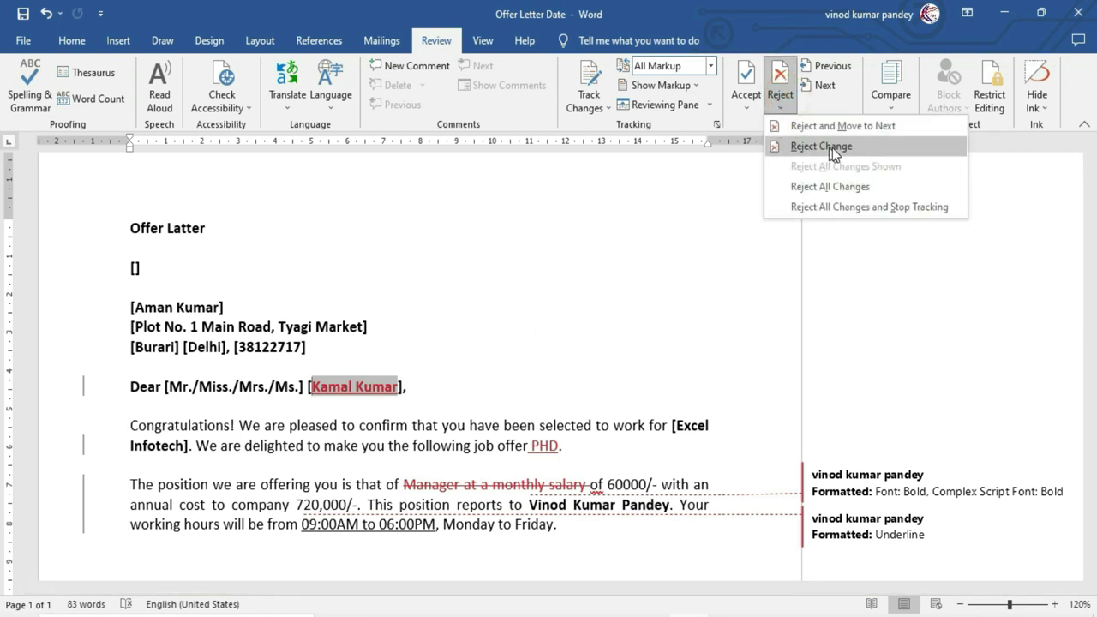
pyautogui.click(827, 150)
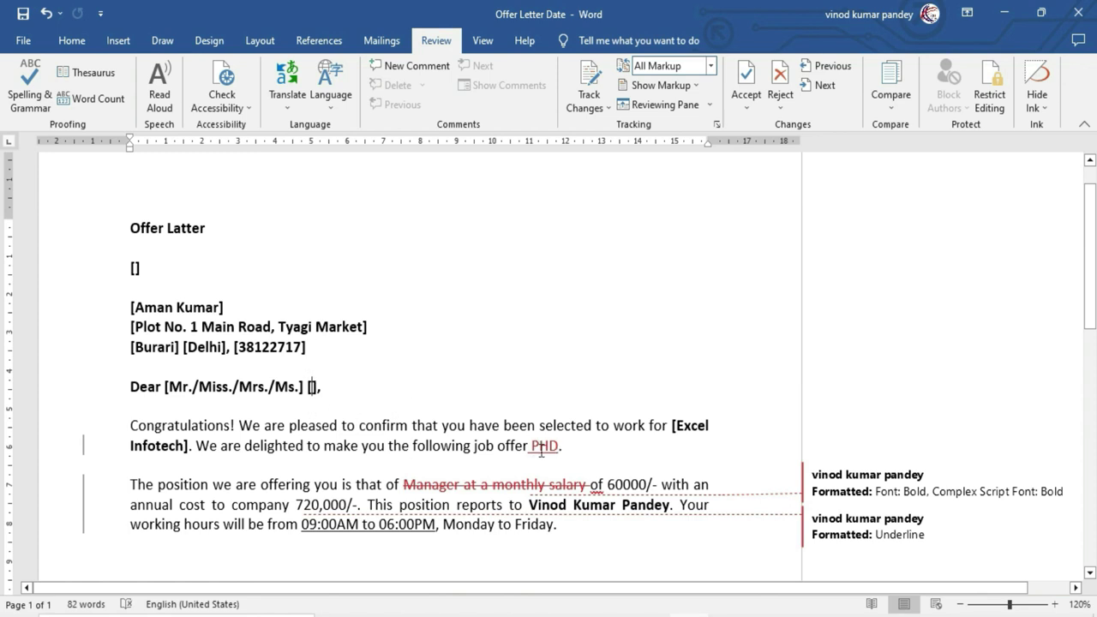
# - Look over the Accept and Reject options without applying any, then go to the PHD insertion
pyautogui.click(745, 101)
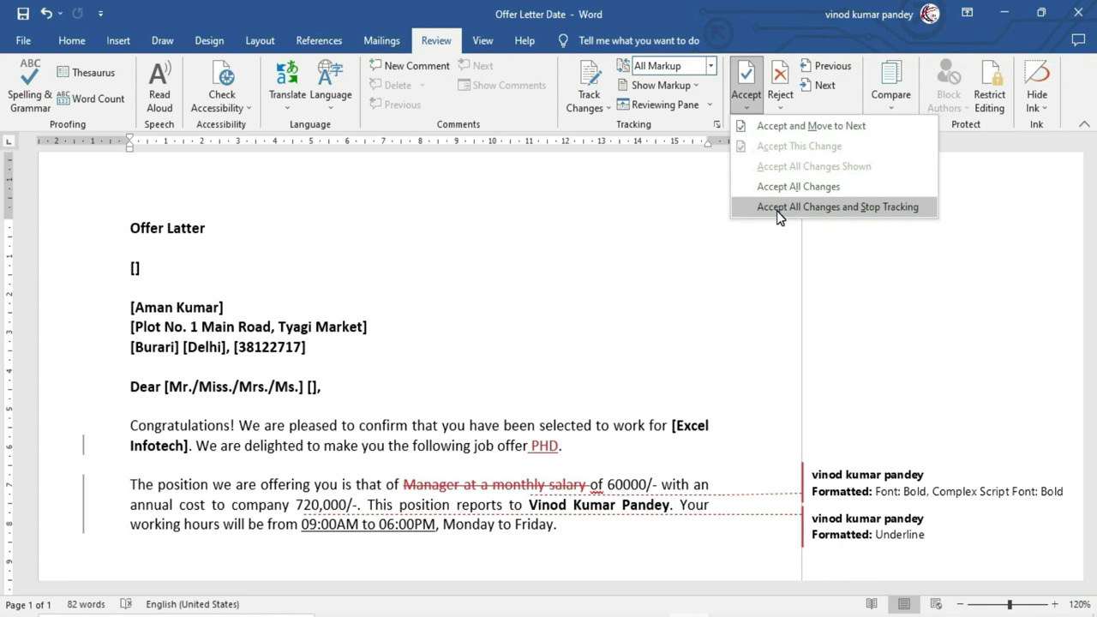
pyautogui.click(781, 107)
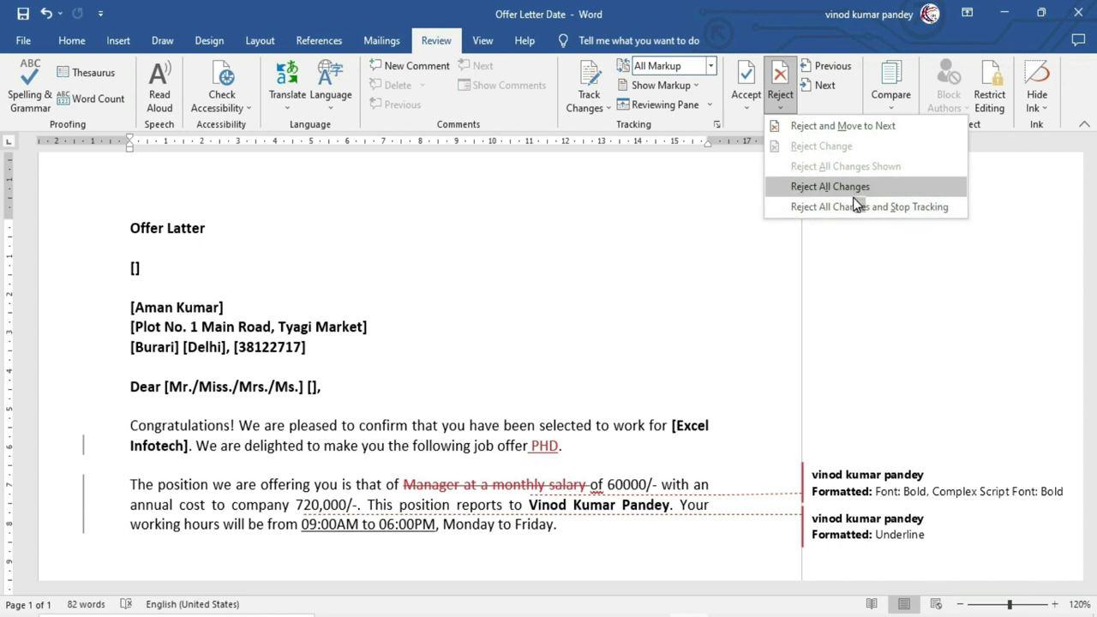
pyautogui.click(835, 68)
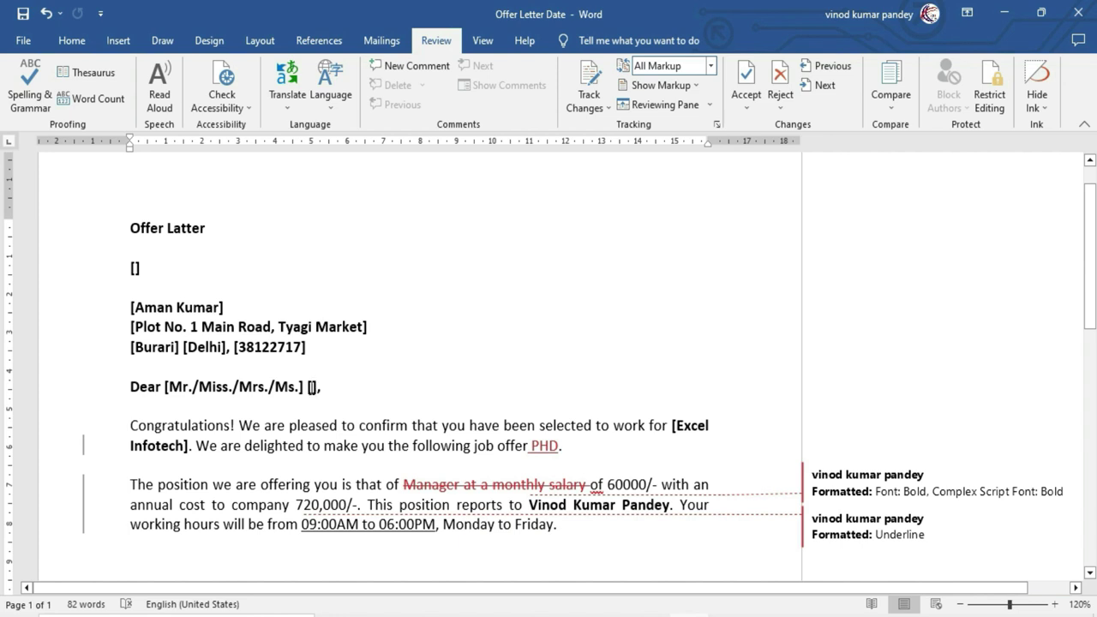
pyautogui.click(828, 88)
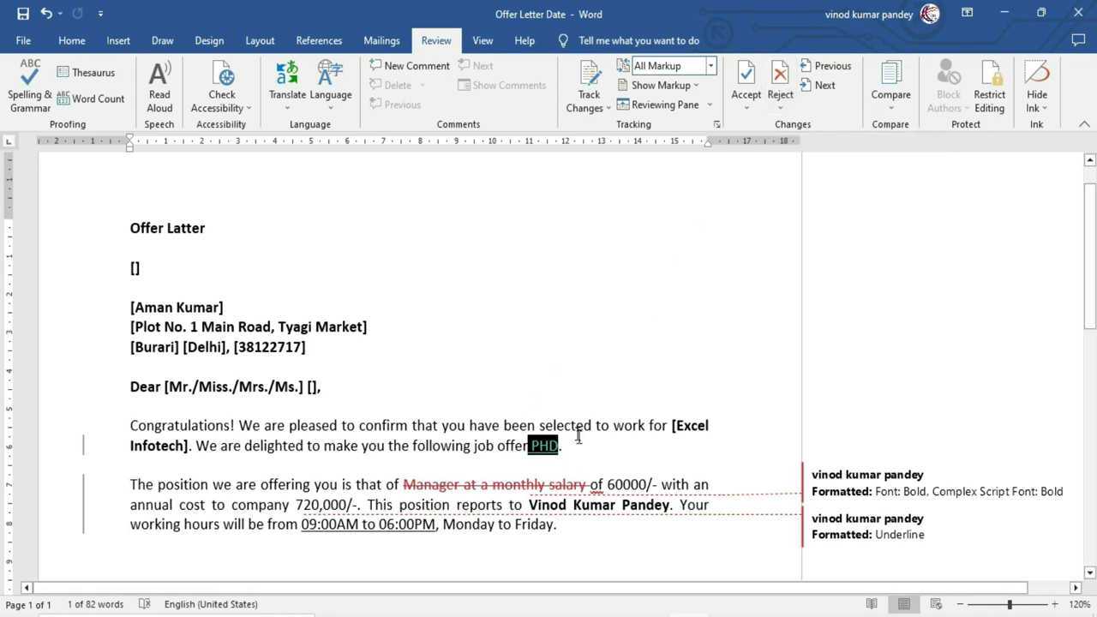
# - Step to the salary deletion and back to PHD, then show the Reject options
pyautogui.click(829, 84)
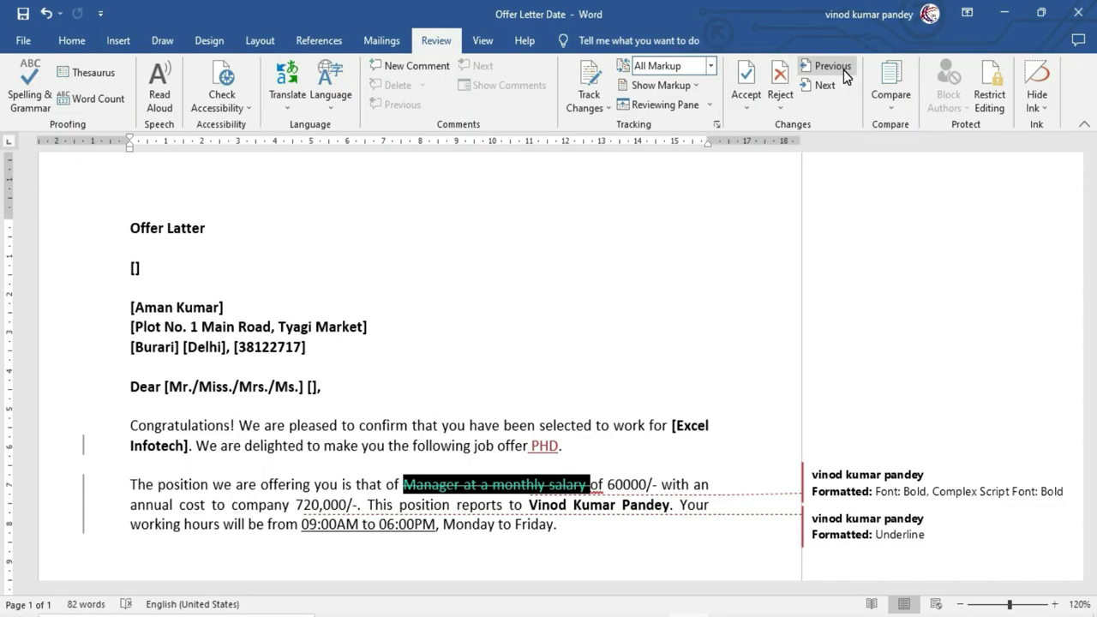
pyautogui.click(844, 76)
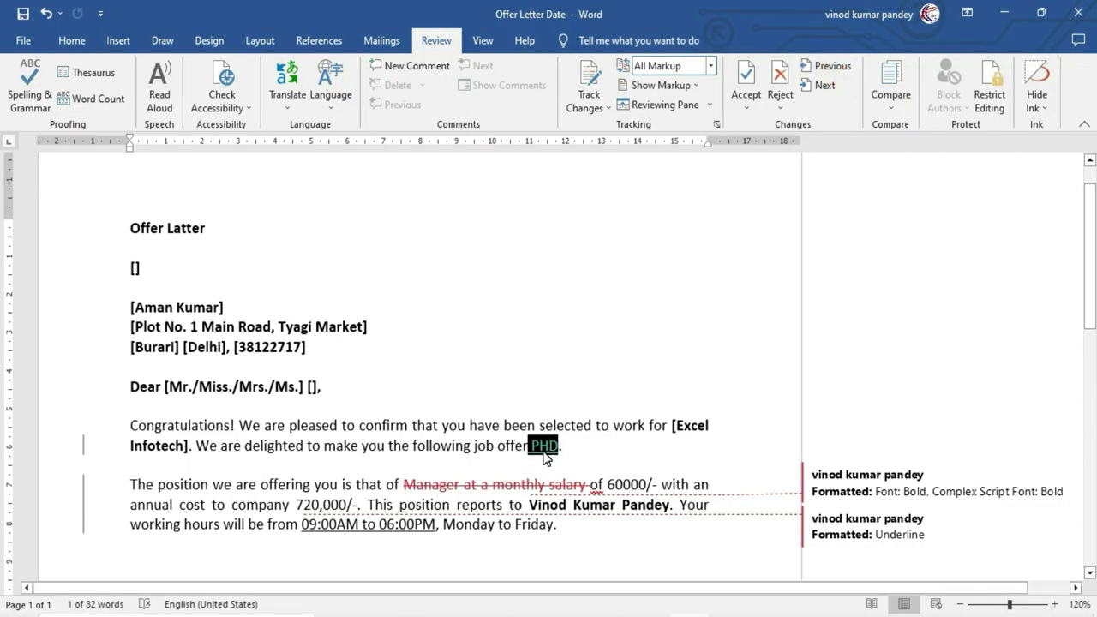
pyautogui.click(793, 108)
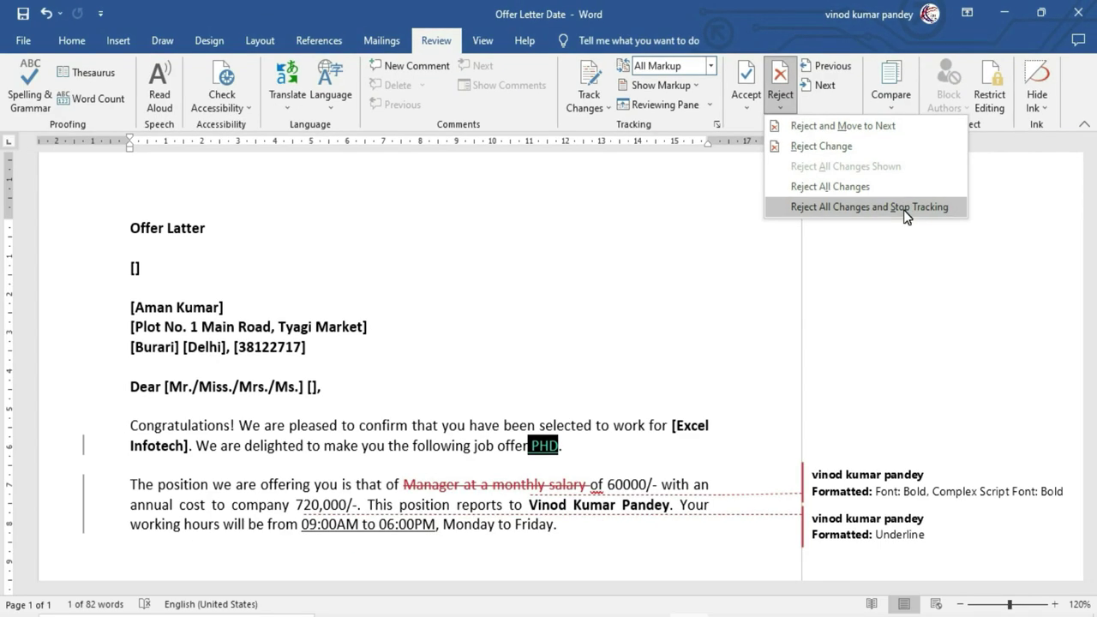
# - Reject all tracked changes in the offer letter and stop tracking
pyautogui.click(906, 207)
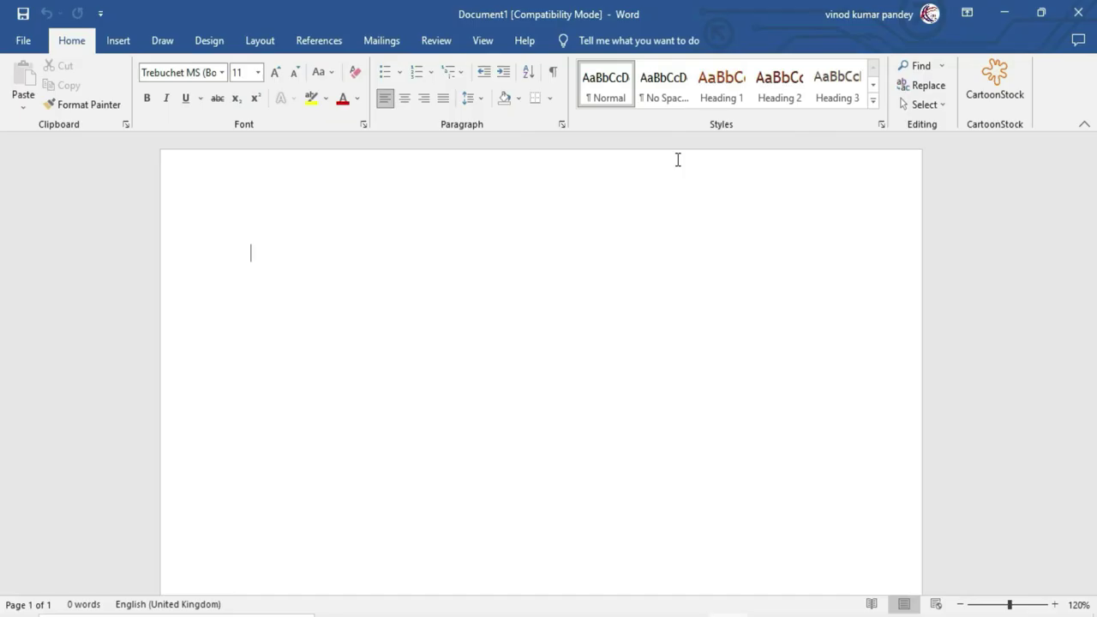
# - Open Compare Documents from the Review tab and browse for the original document file
pyautogui.click(436, 43)
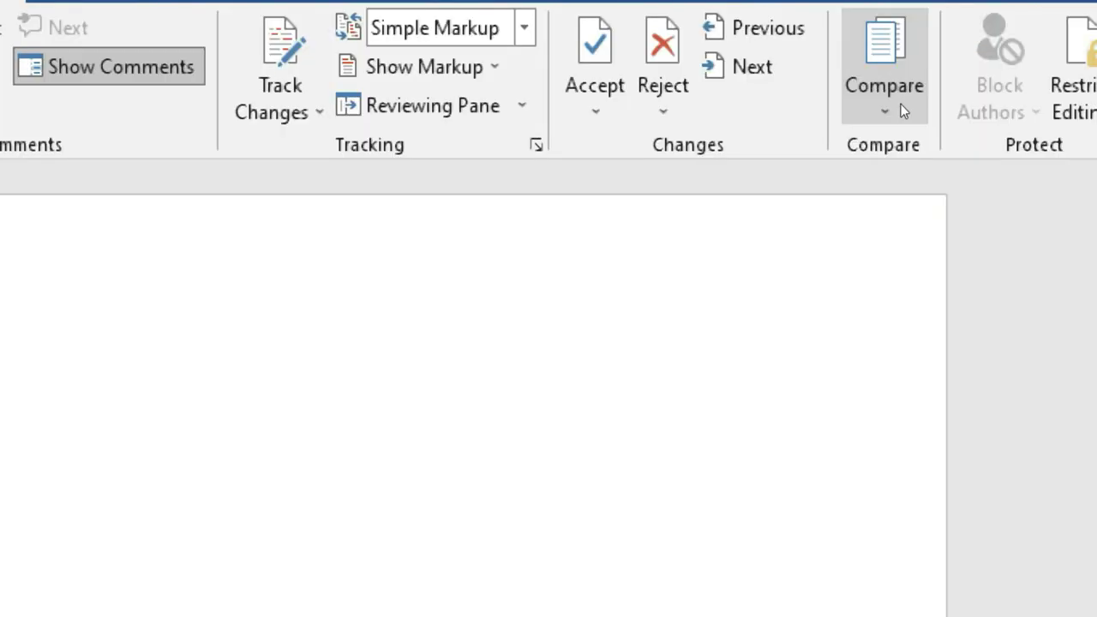
pyautogui.click(899, 107)
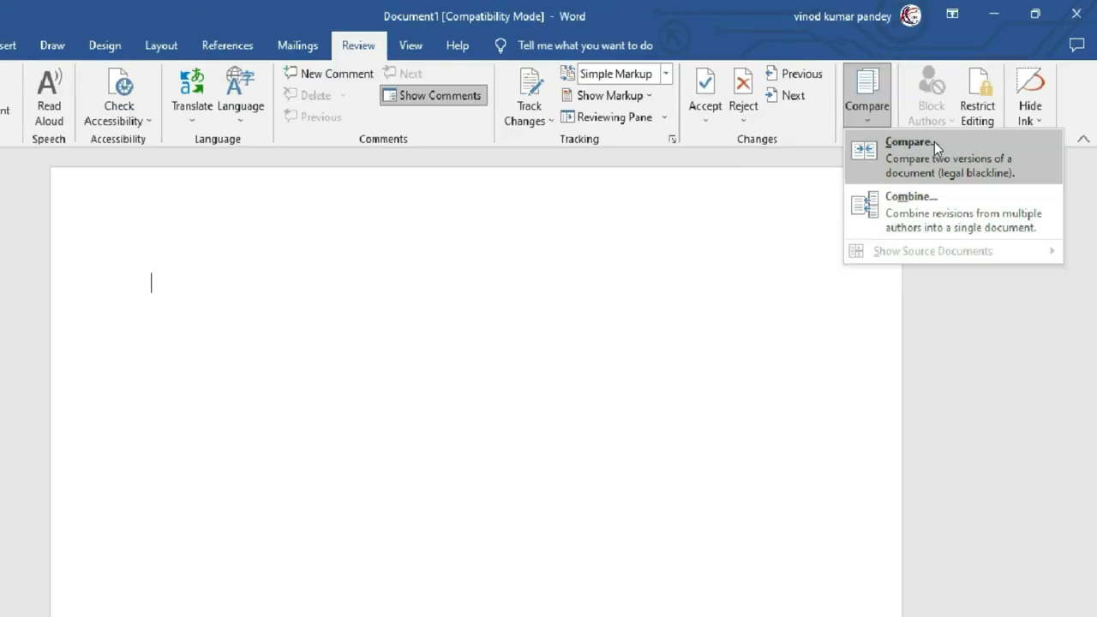
pyautogui.click(934, 143)
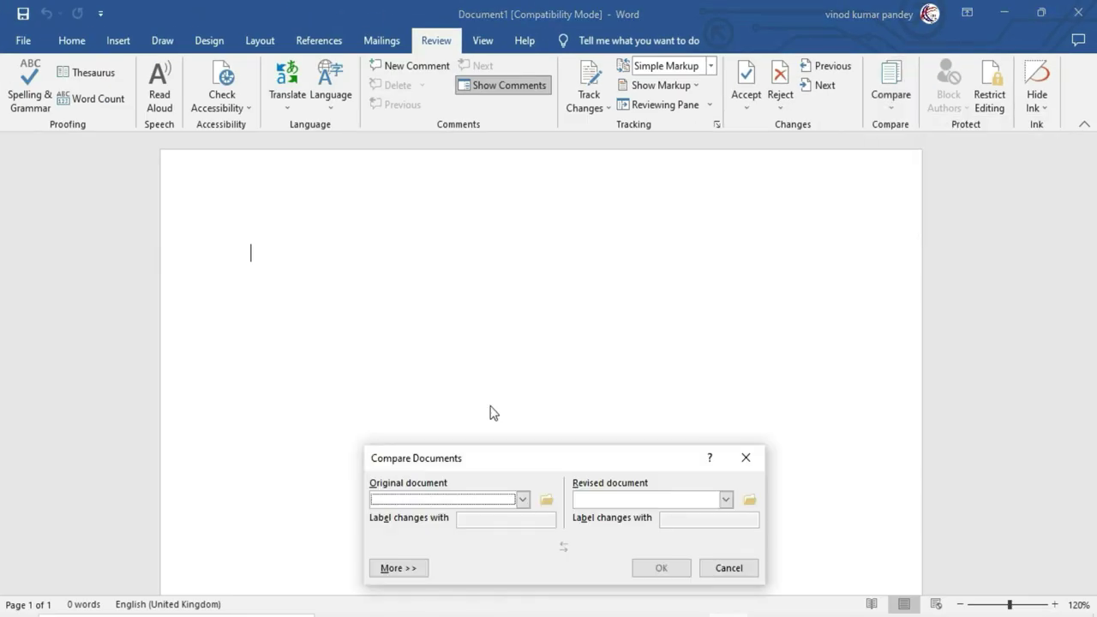
pyautogui.moveTo(534, 465); pyautogui.dragTo(509, 226)
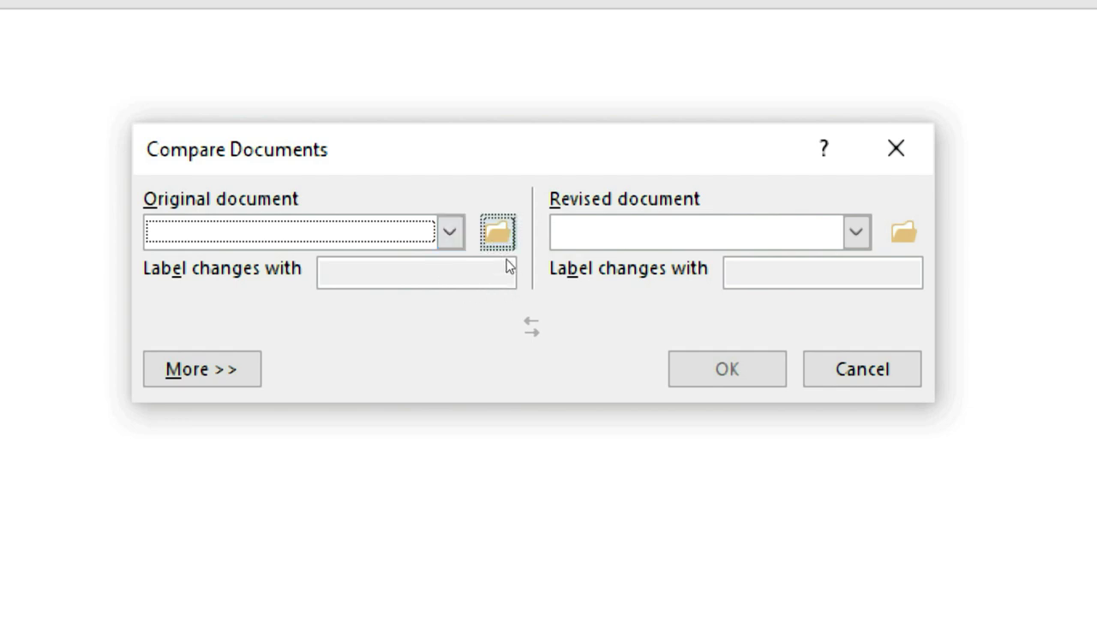
pyautogui.hotkey('alt', 'Down')
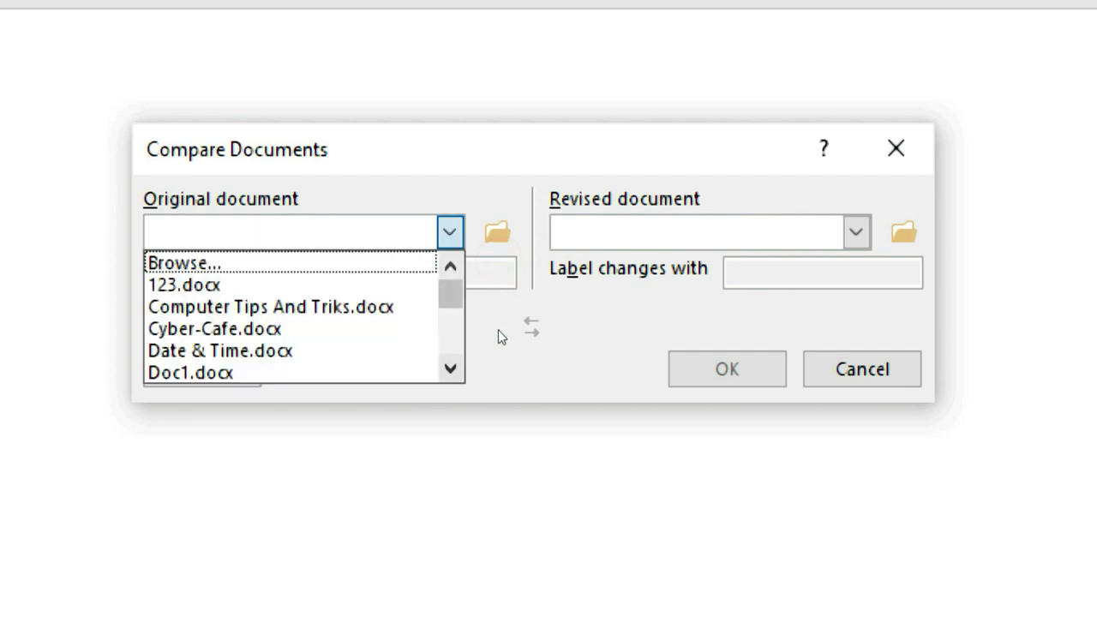
pyautogui.scroll(-2, 498, 329)
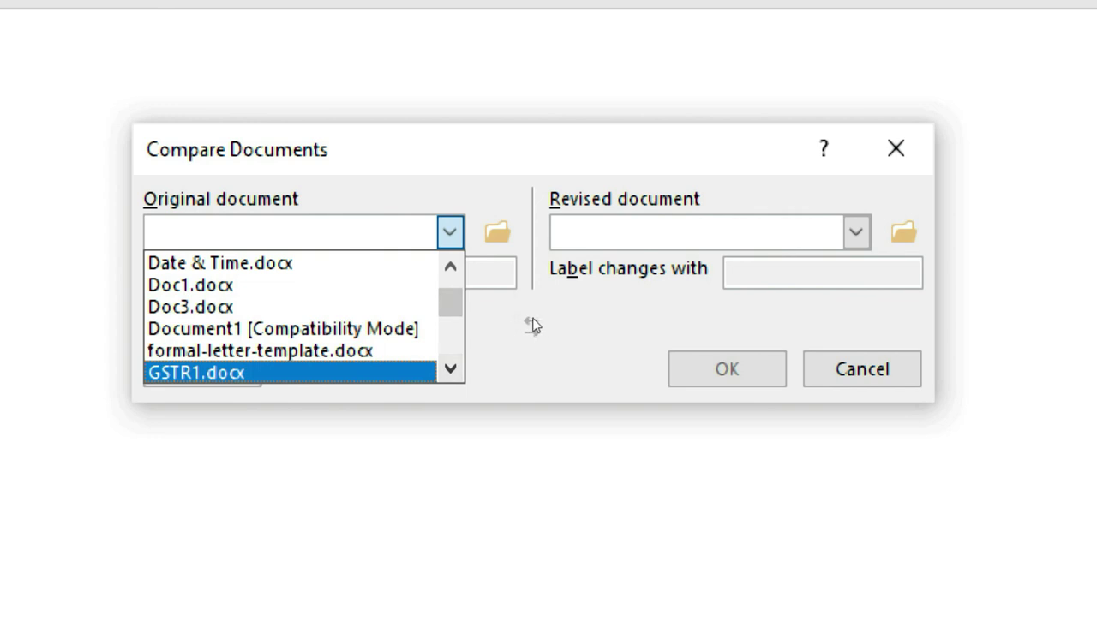
pyautogui.click(521, 318)
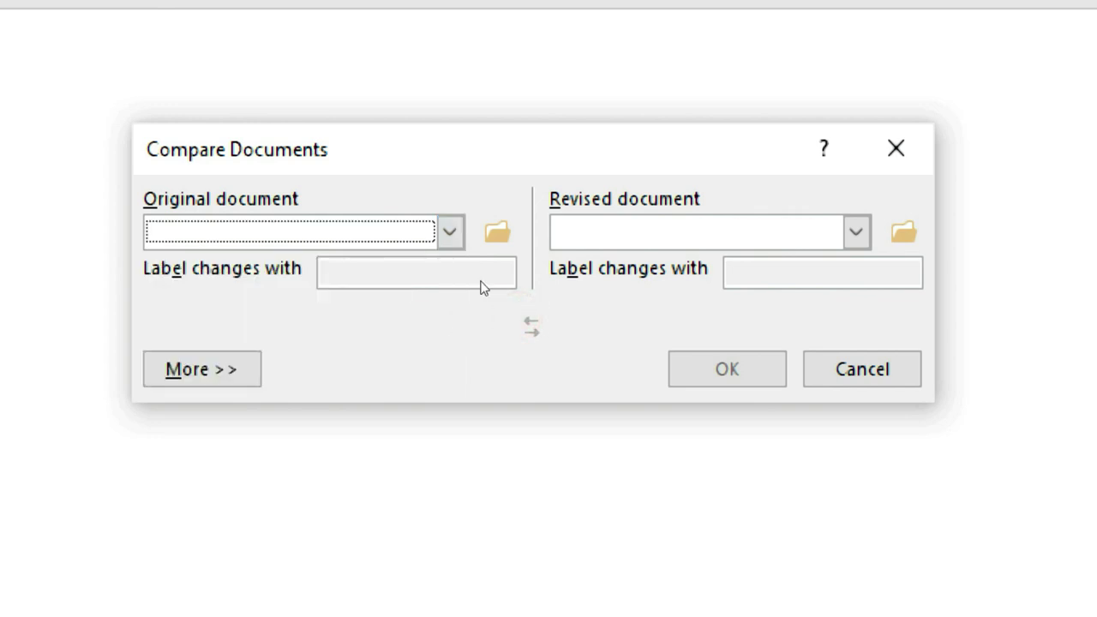
pyautogui.press('Tab')
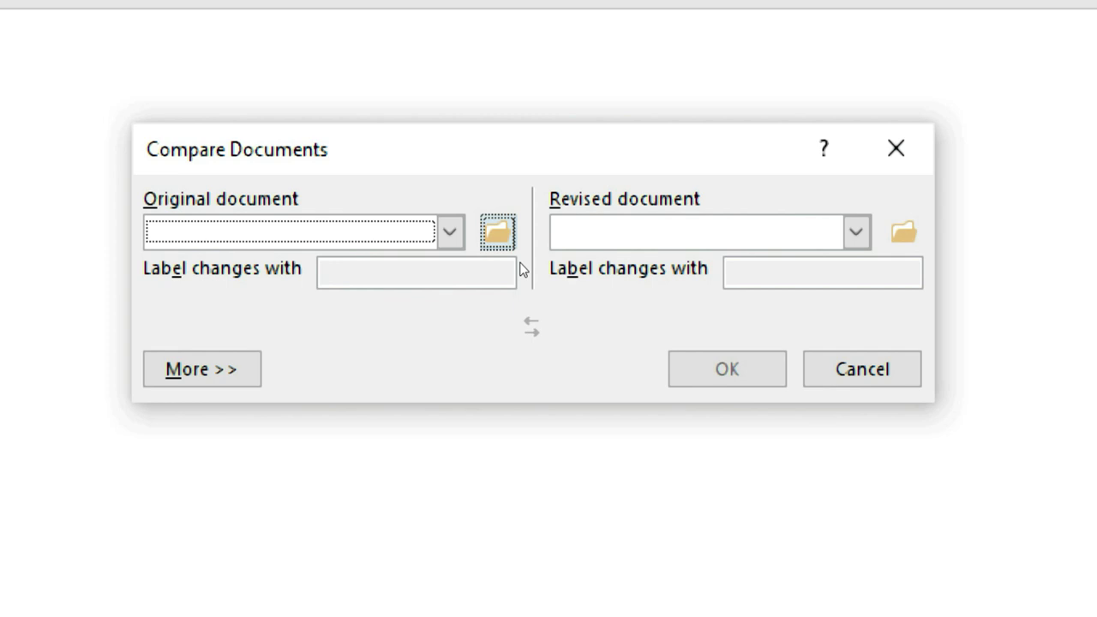
pyautogui.click(519, 261)
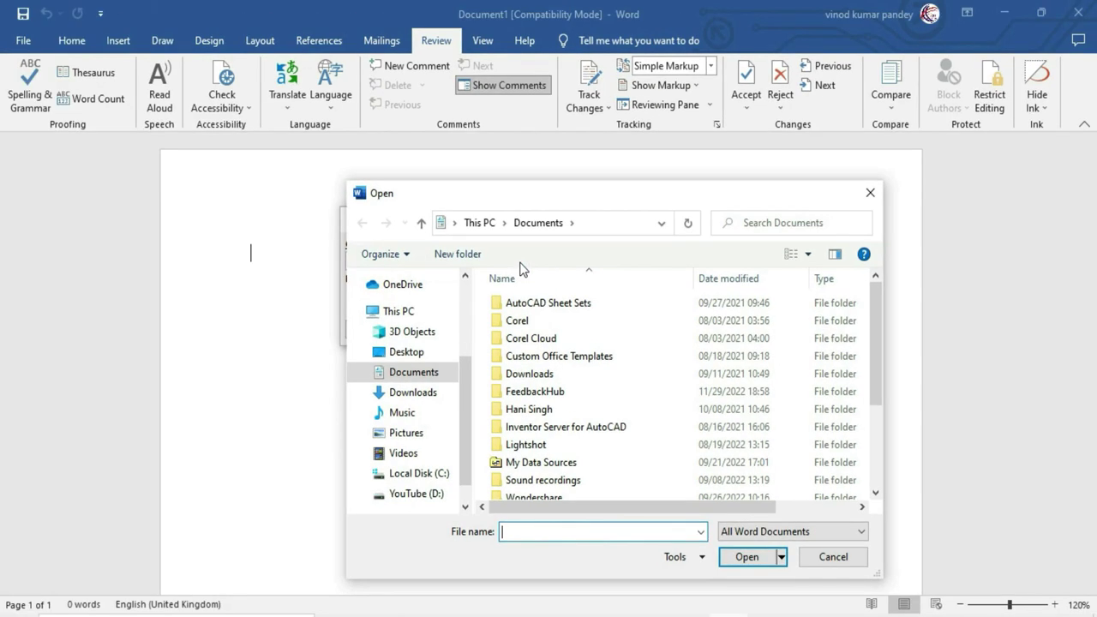
# - Browse to the Desktop and open Offer Letter Date (Orignal).docx as the original
pyautogui.click(540, 205)
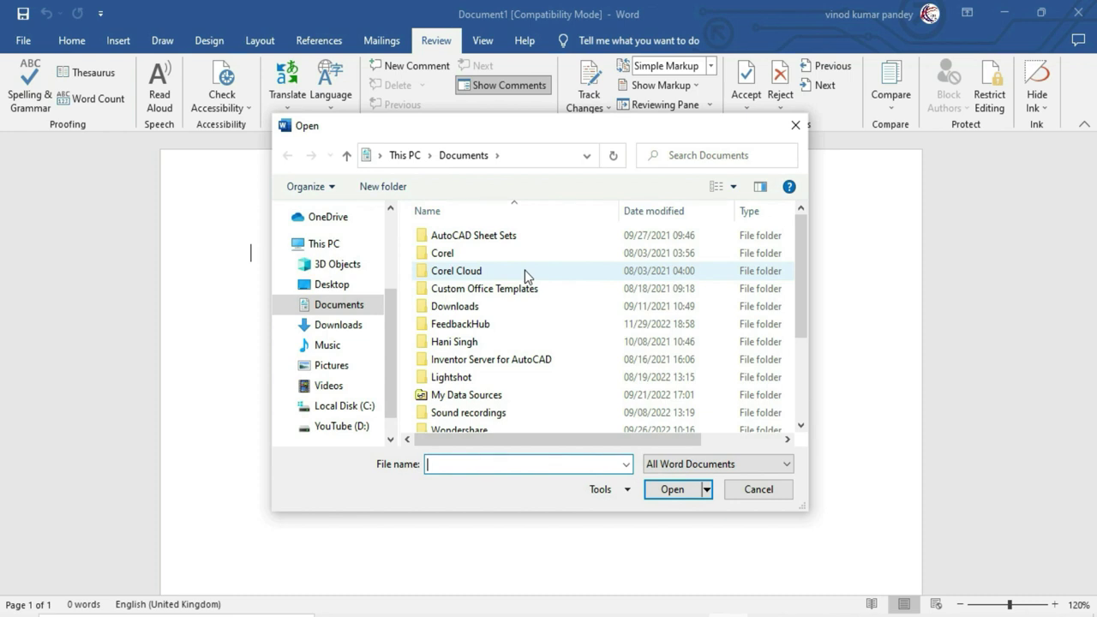
pyautogui.click(332, 285)
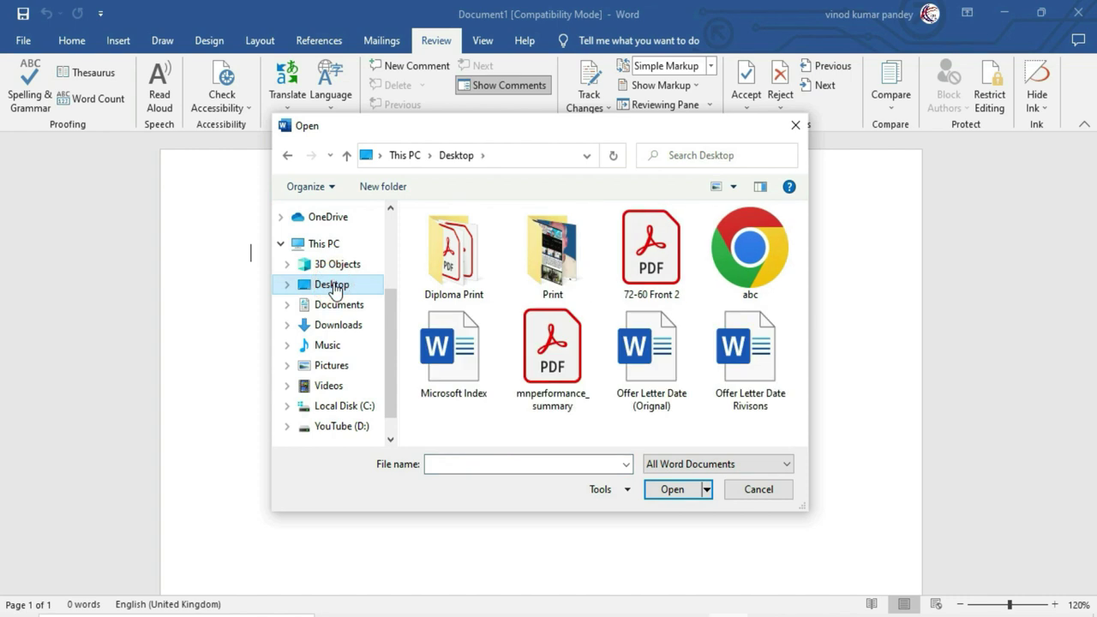
pyautogui.click(638, 377)
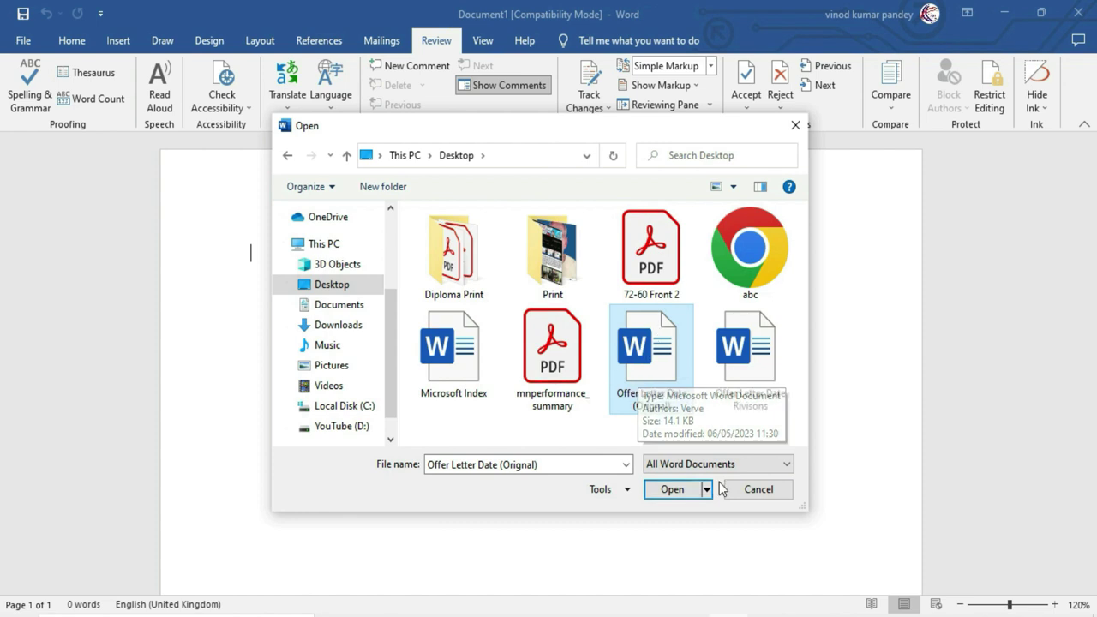
pyautogui.click(672, 492)
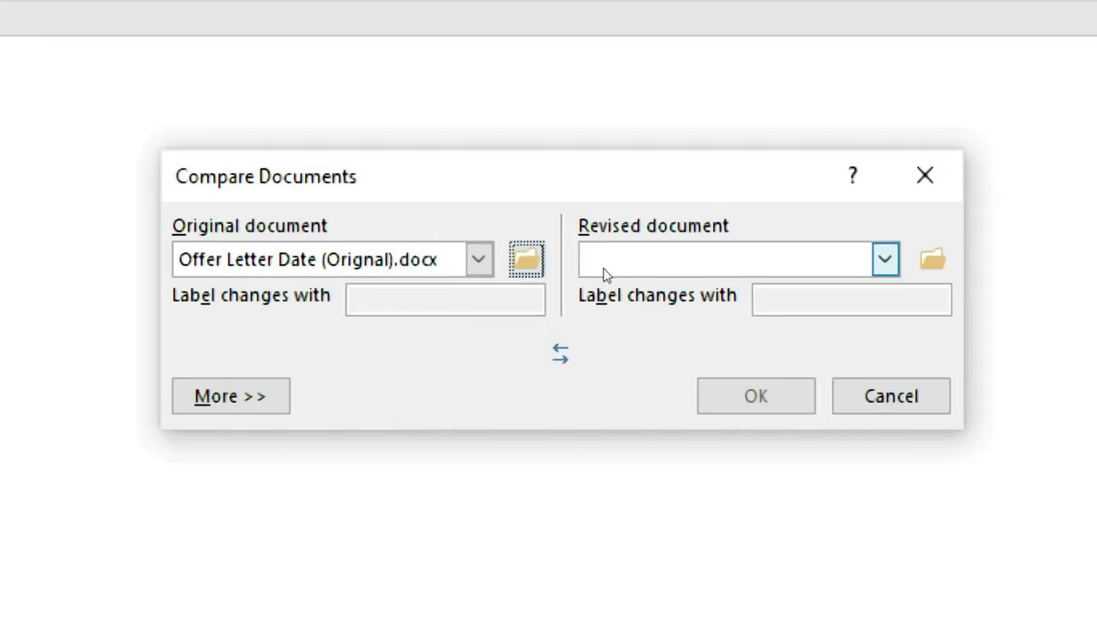
# - Set Offer Letter Date Rivisons as the revised document
pyautogui.click(726, 259)
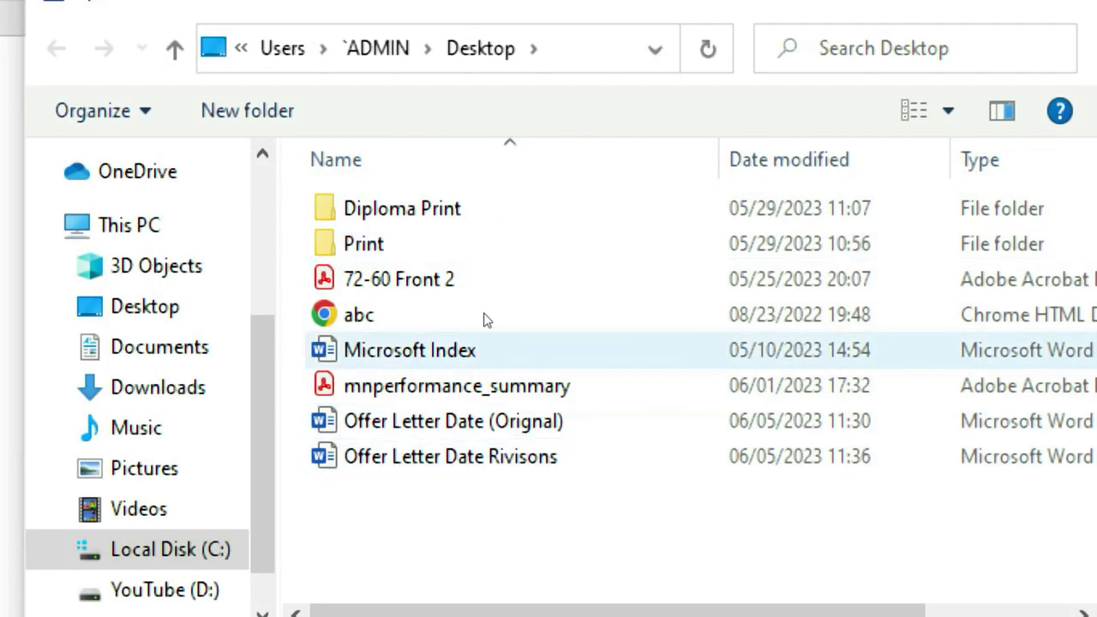
pyautogui.click(514, 456)
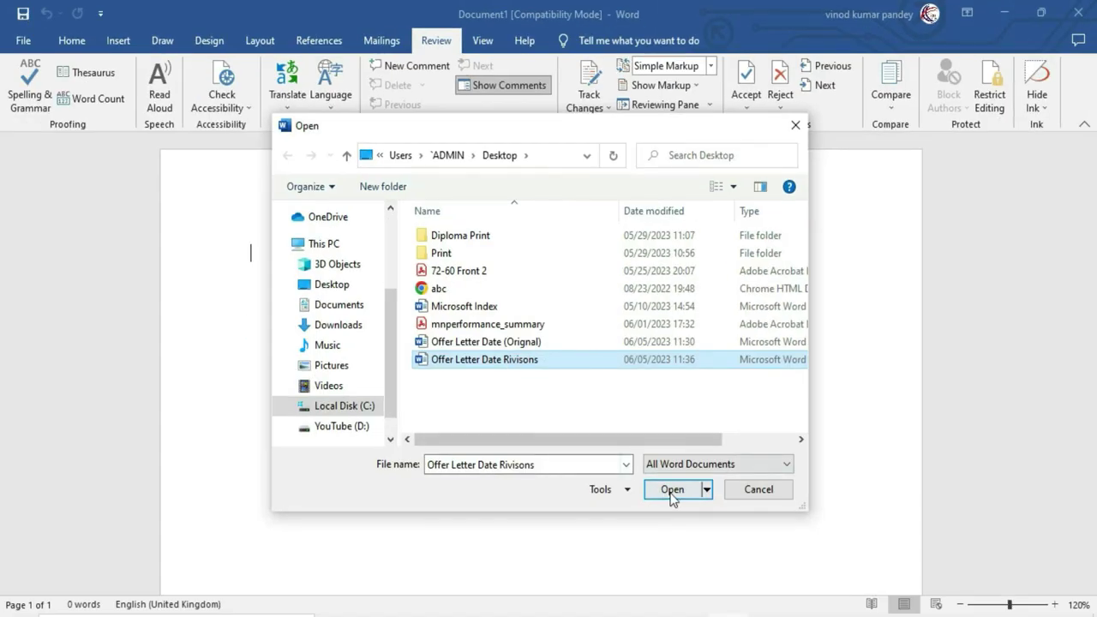
pyautogui.click(672, 489)
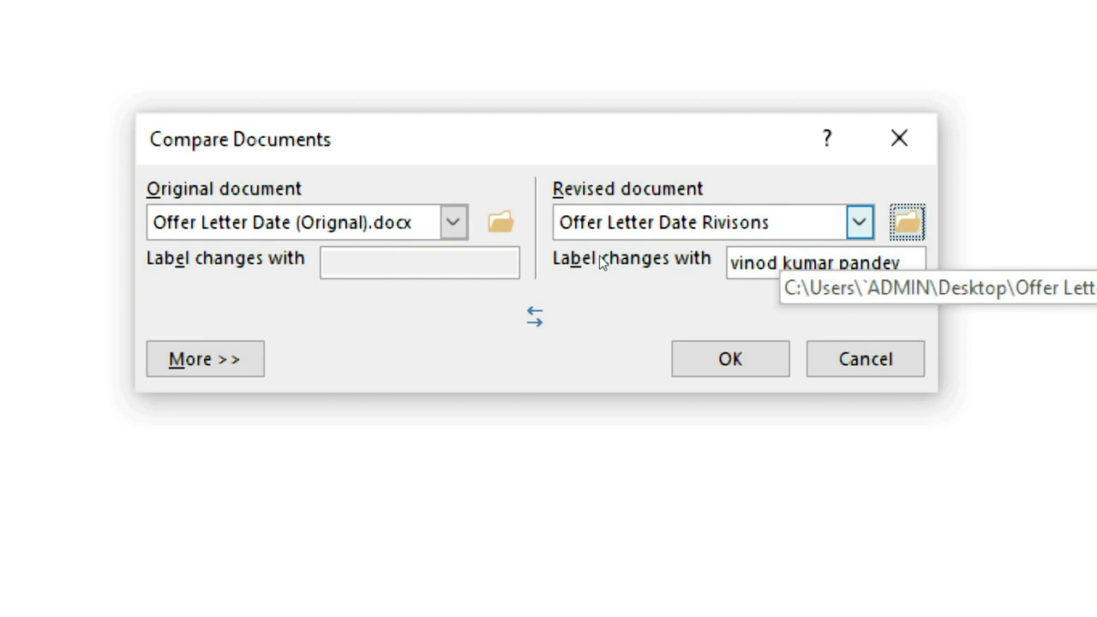
# - Swap the documents and back, then run the comparison, accepting tracked changes when prompted
pyautogui.click(539, 311)
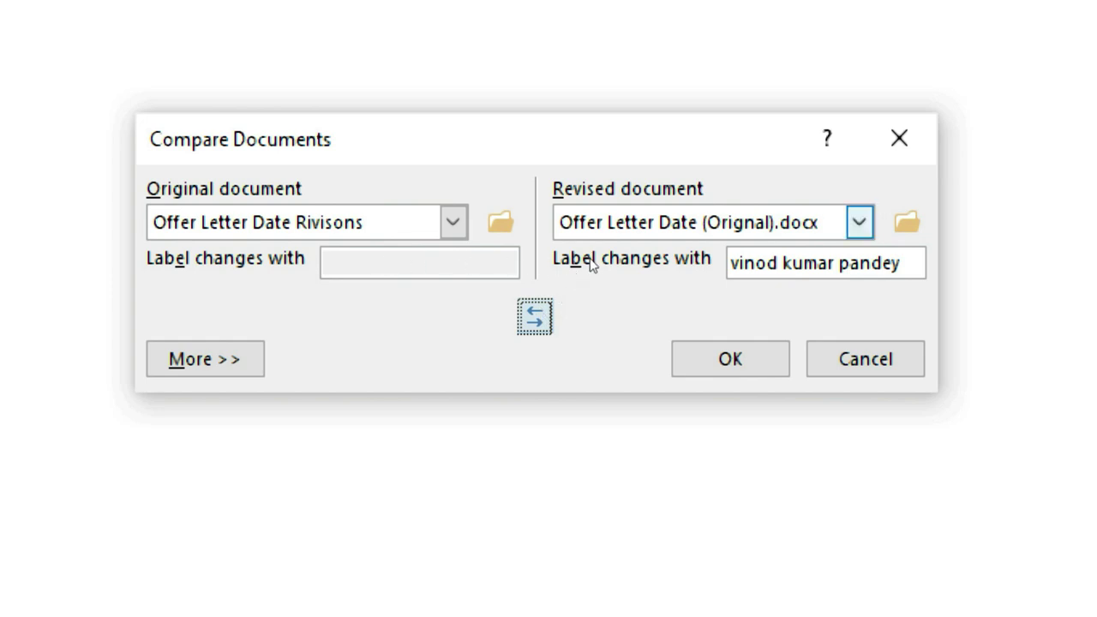
pyautogui.click(539, 315)
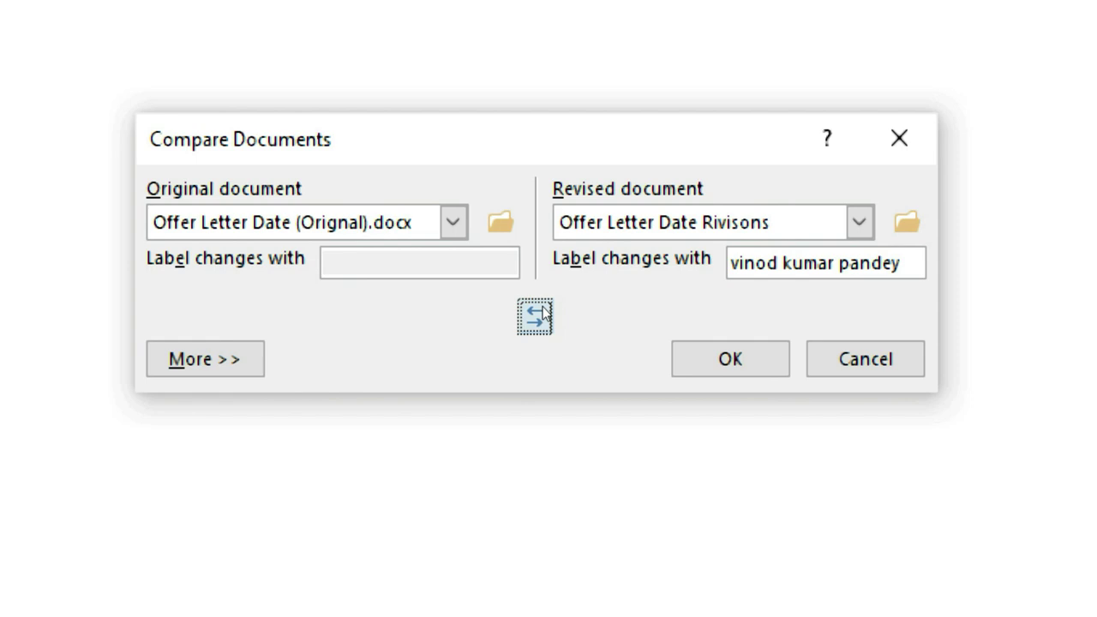
pyautogui.click(643, 333)
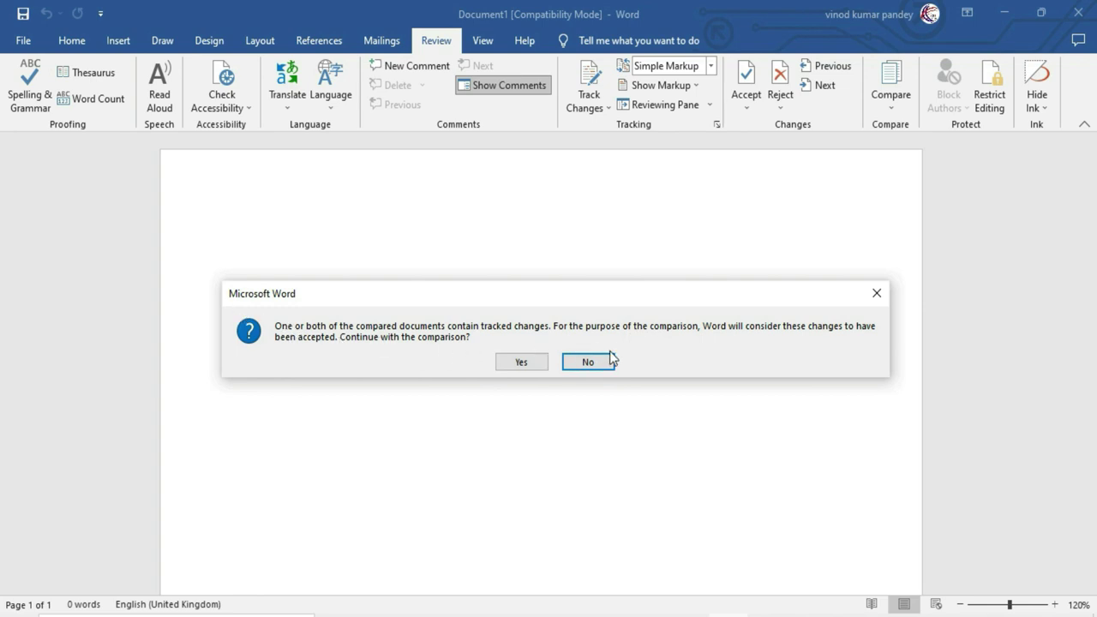
pyautogui.click(525, 363)
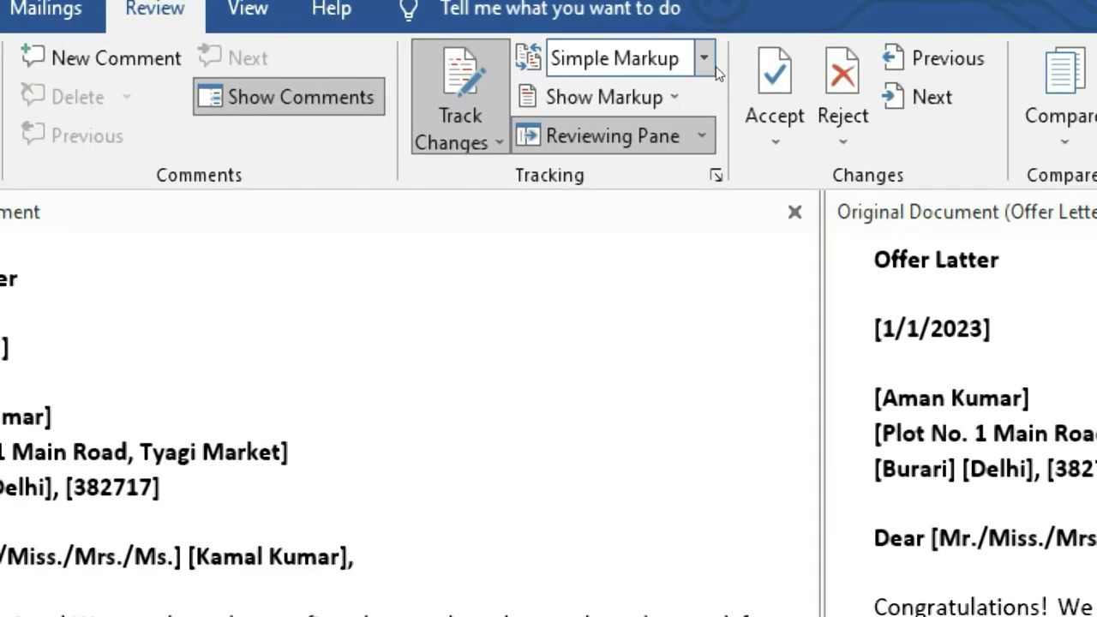
# - Switch Compare Result 2 from Simple Markup to All Markup to review the redlines
pyautogui.click(704, 60)
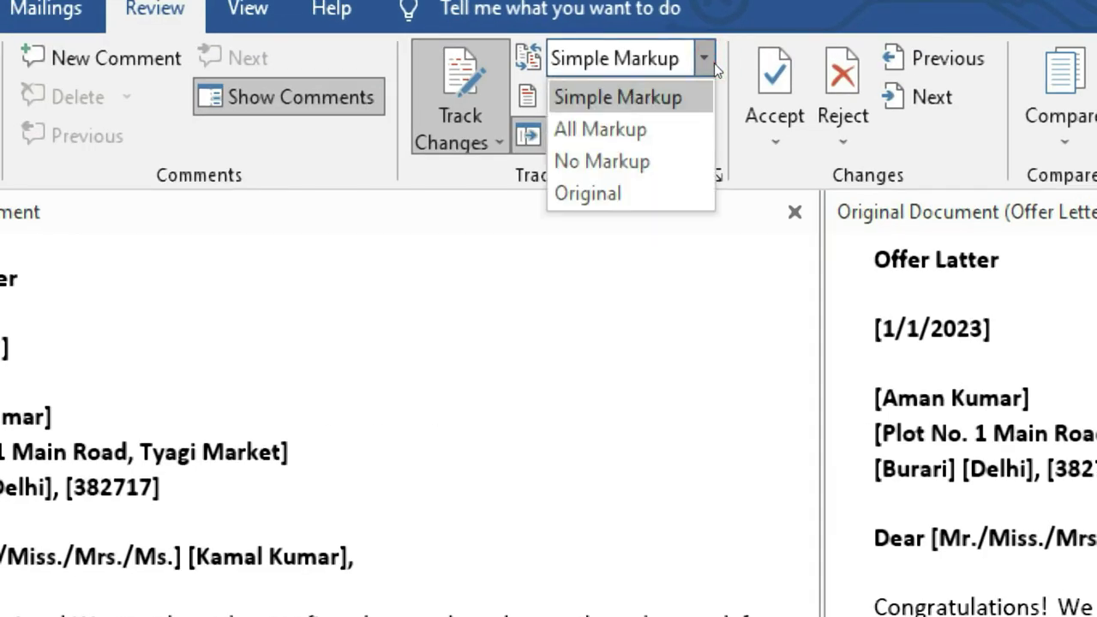
pyautogui.click(673, 128)
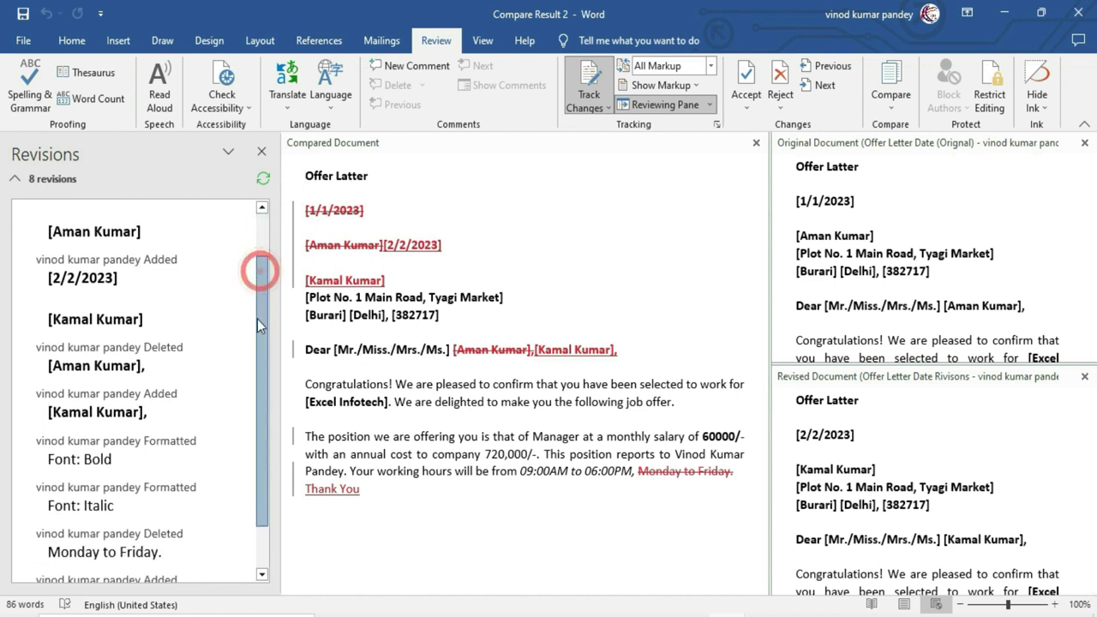
pyautogui.moveTo(261, 269); pyautogui.dragTo(254, 383)
pyautogui.scroll(1, 260, 323)
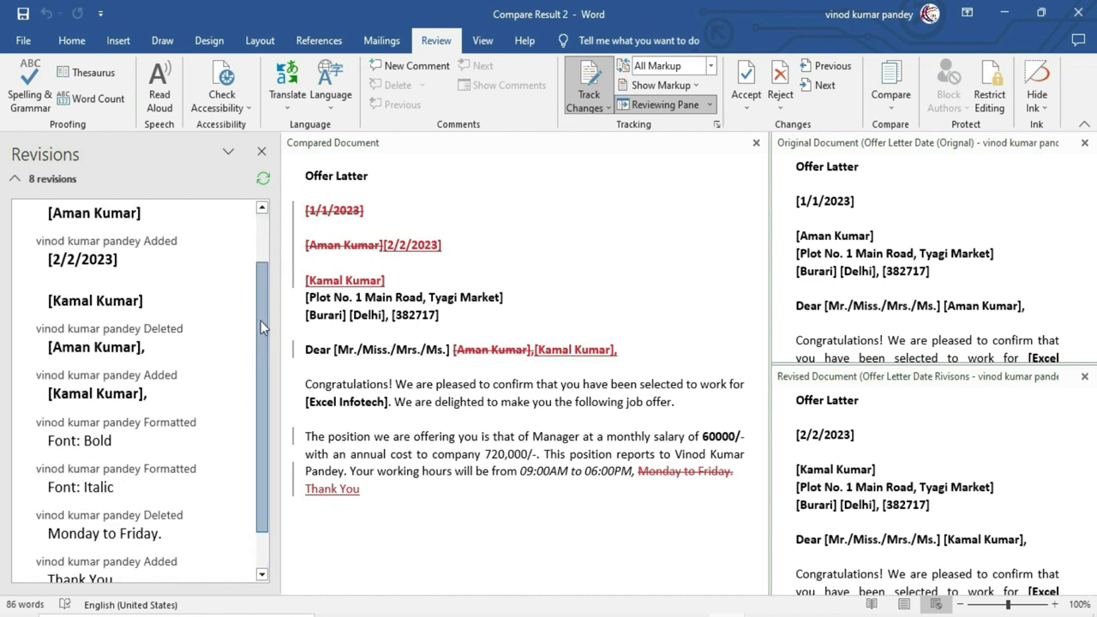
pyautogui.scroll(-1, 249, 387)
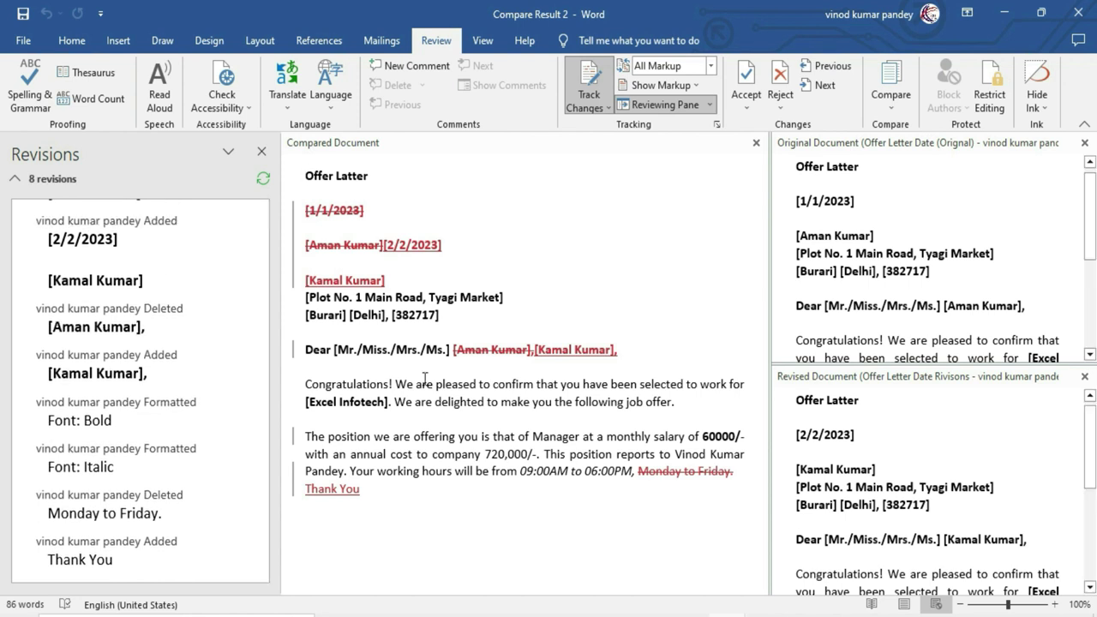
pyautogui.click(891, 96)
pyautogui.moveTo(949, 225)
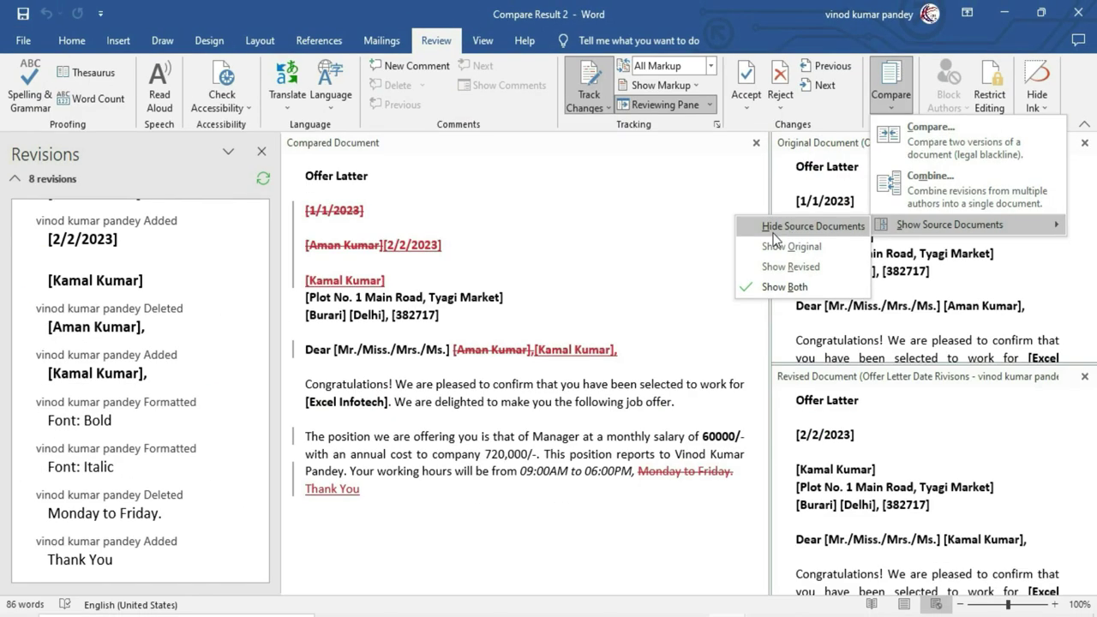
pyautogui.click(773, 227)
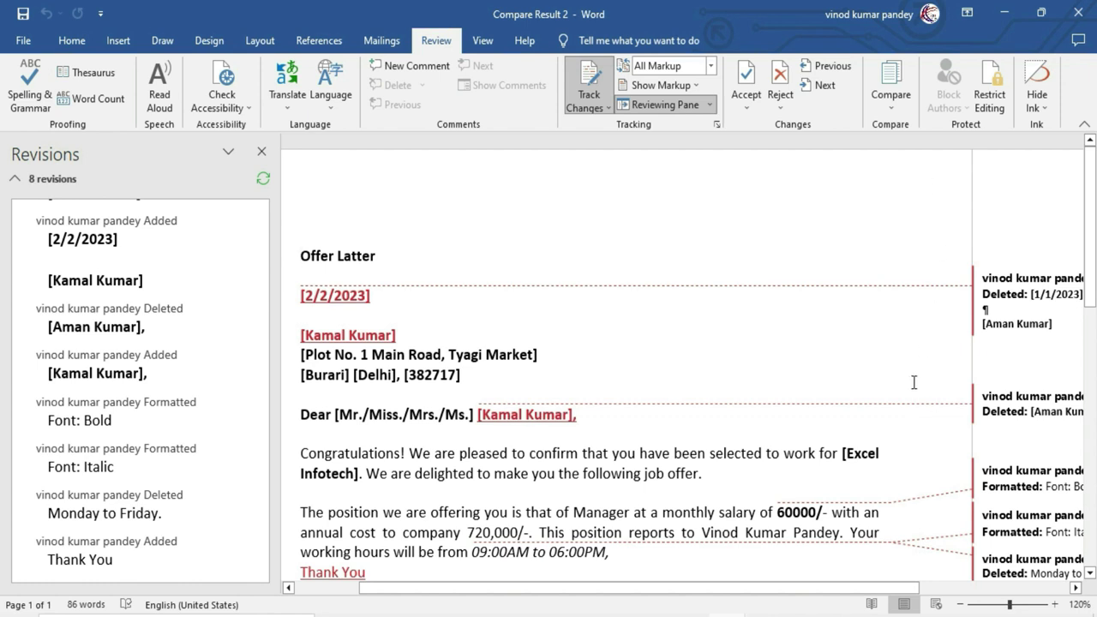
pyautogui.click(891, 106)
pyautogui.moveTo(949, 225)
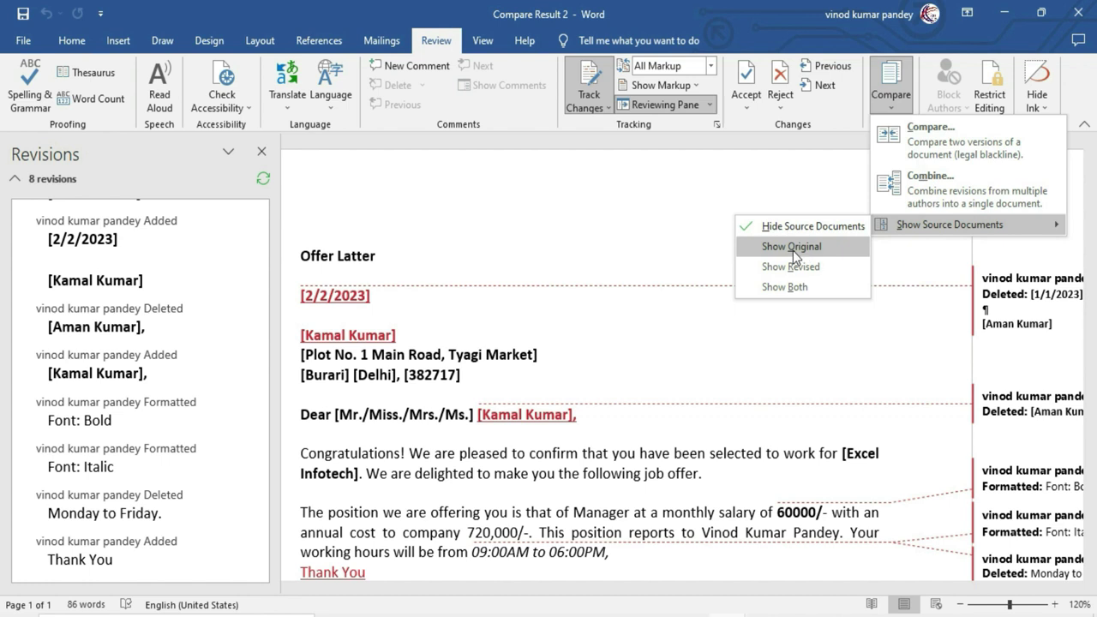
pyautogui.click(792, 247)
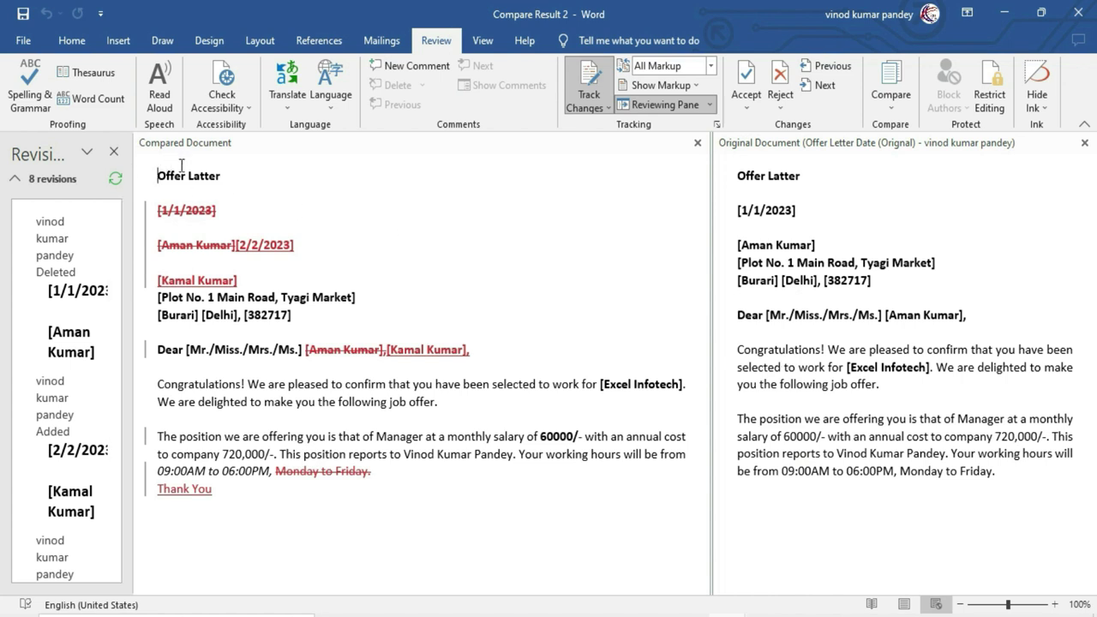
pyautogui.click(891, 103)
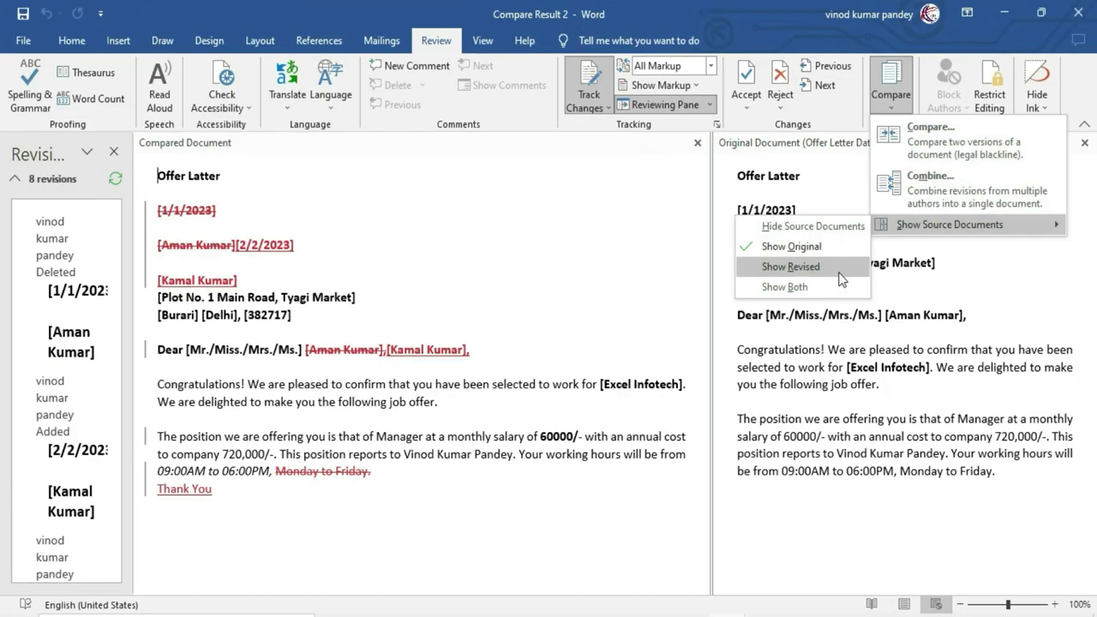
pyautogui.click(831, 267)
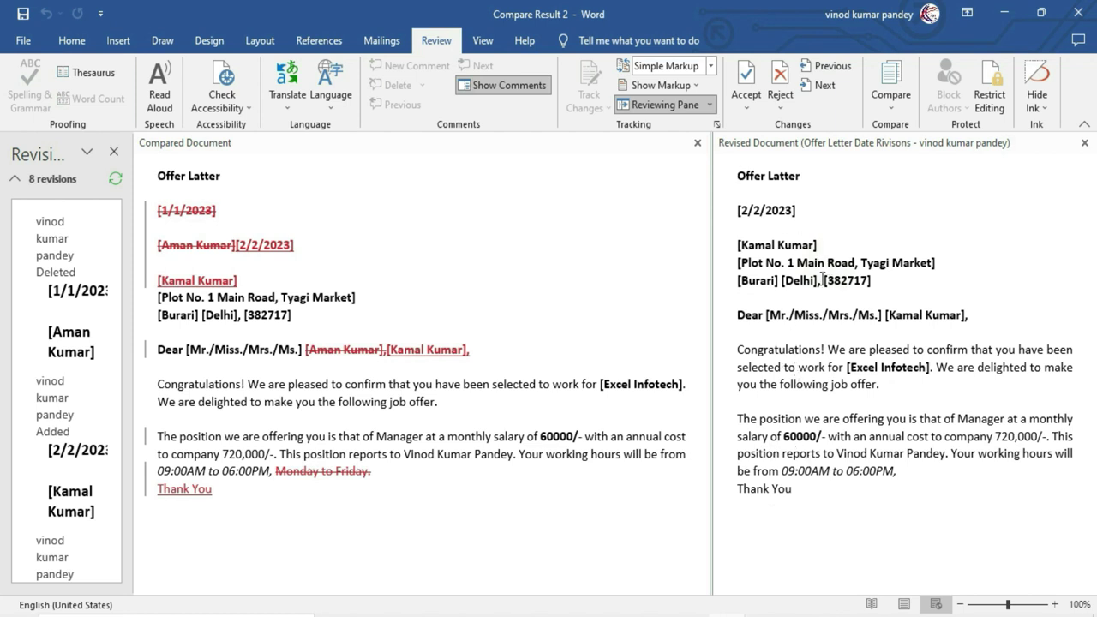
pyautogui.click(891, 90)
pyautogui.moveTo(949, 224)
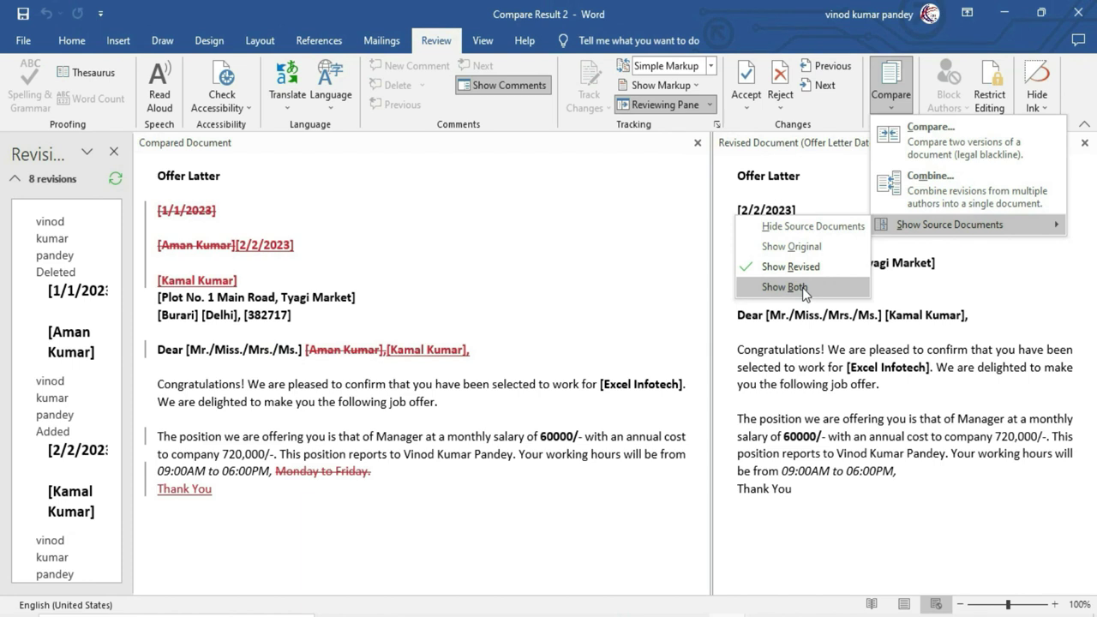
pyautogui.click(801, 287)
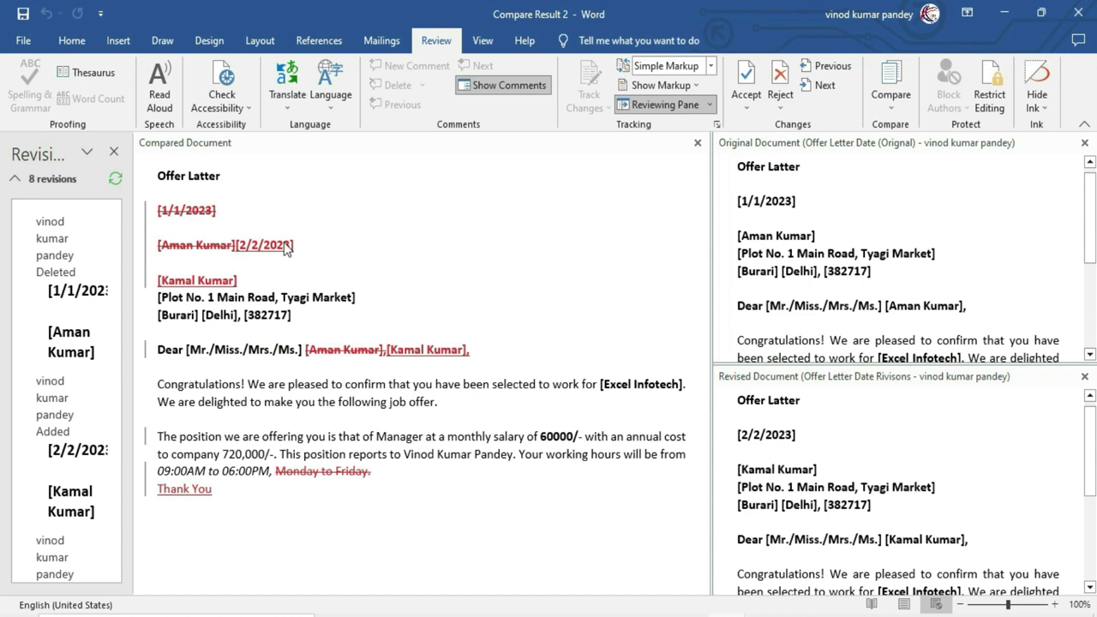
pyautogui.click(286, 246)
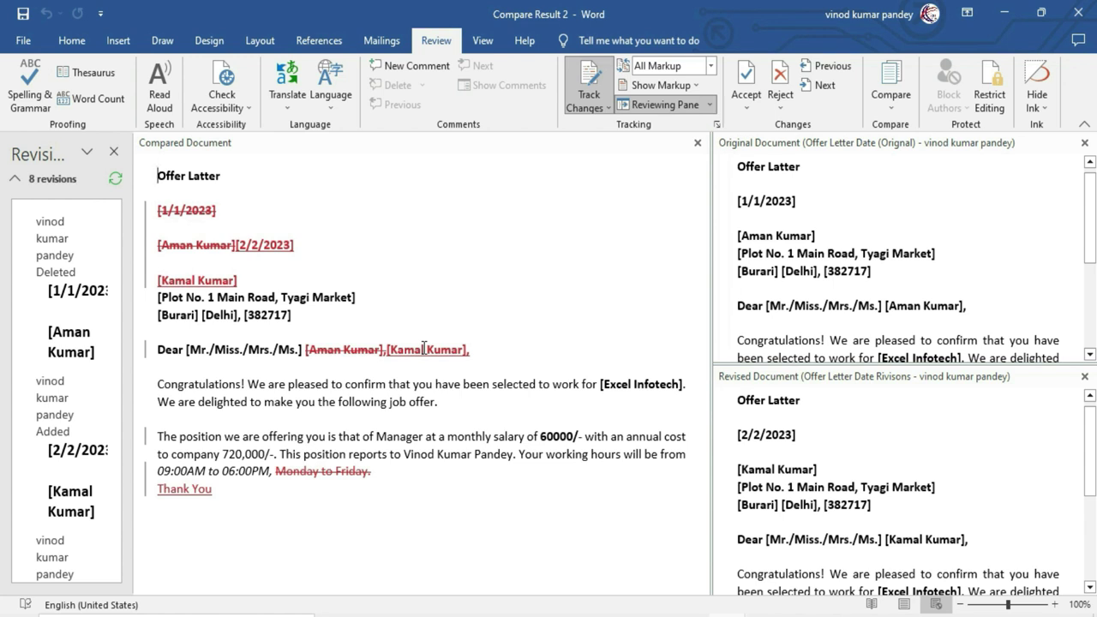
# - Discard Compare Result 2 without saving and return to the blank Document1
pyautogui.click(905, 114)
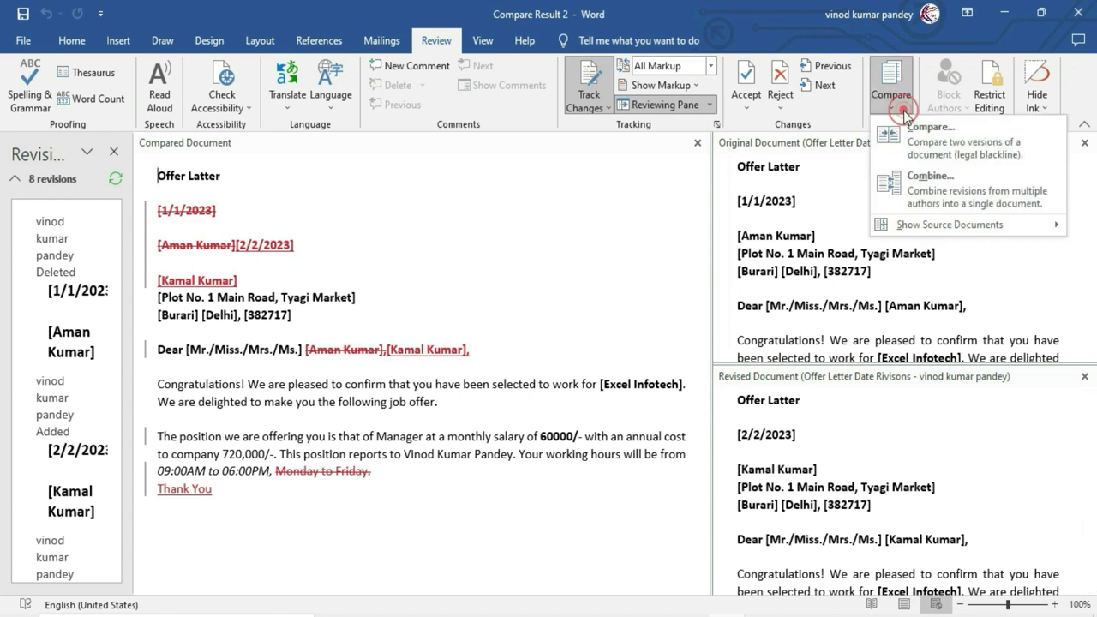
pyautogui.click(527, 244)
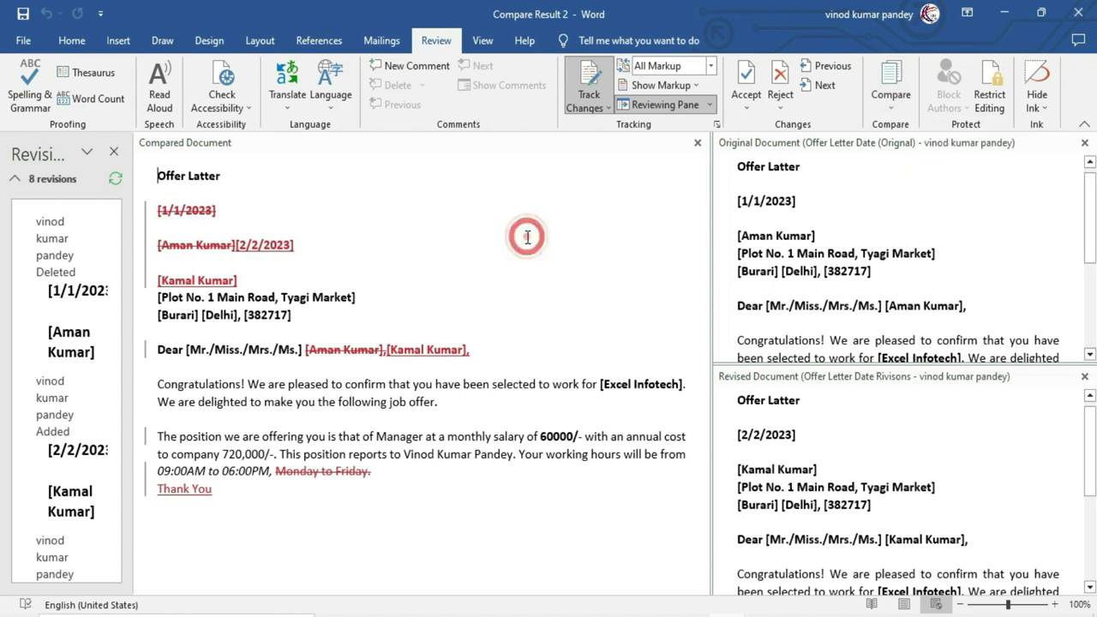
pyautogui.click(1080, 12)
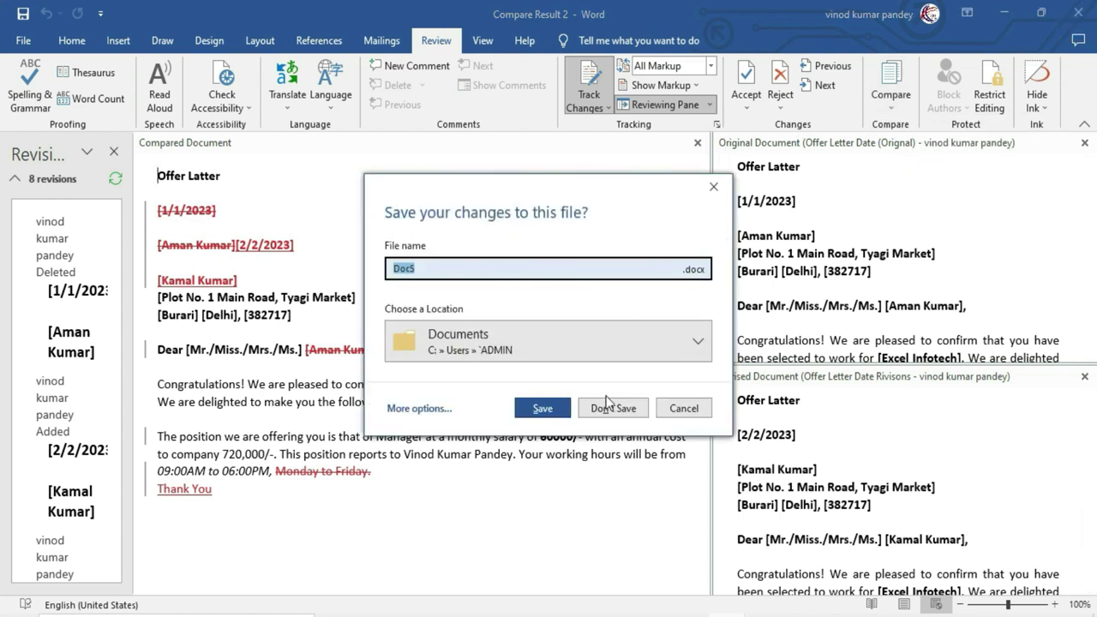
pyautogui.click(612, 408)
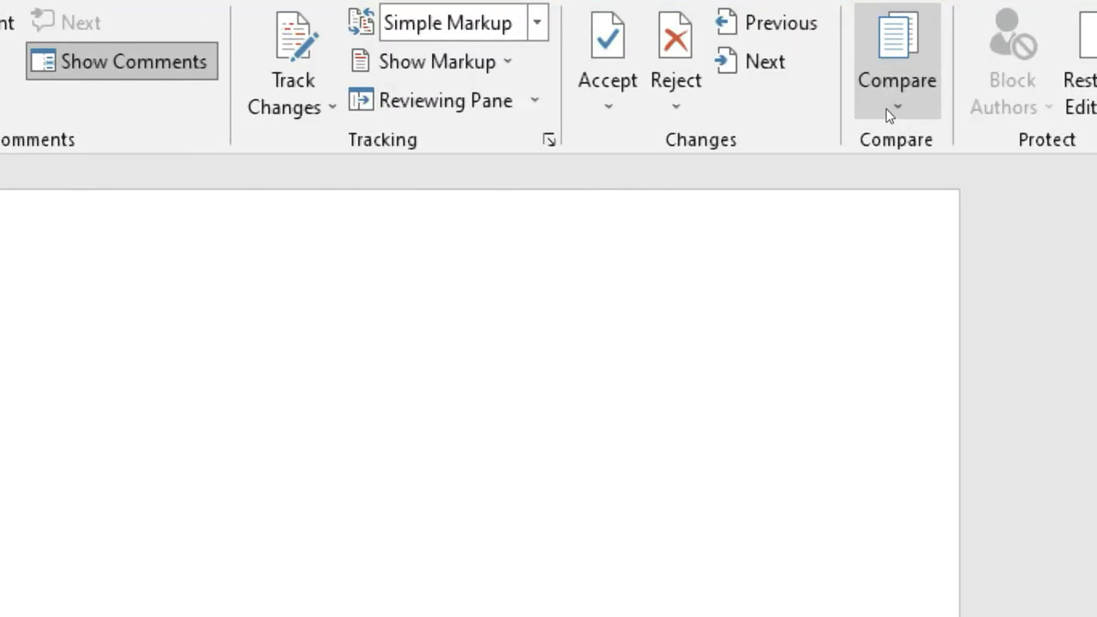
# - Start a Combine and pick Offer Letter Date (Orignal) as the original document
pyautogui.click(886, 108)
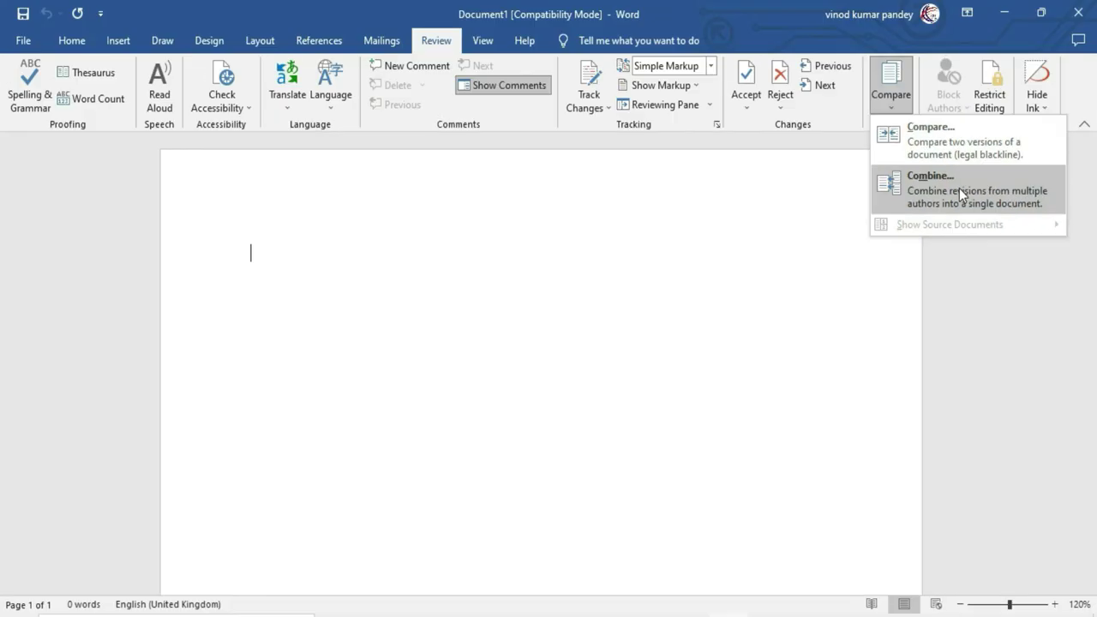
pyautogui.click(958, 193)
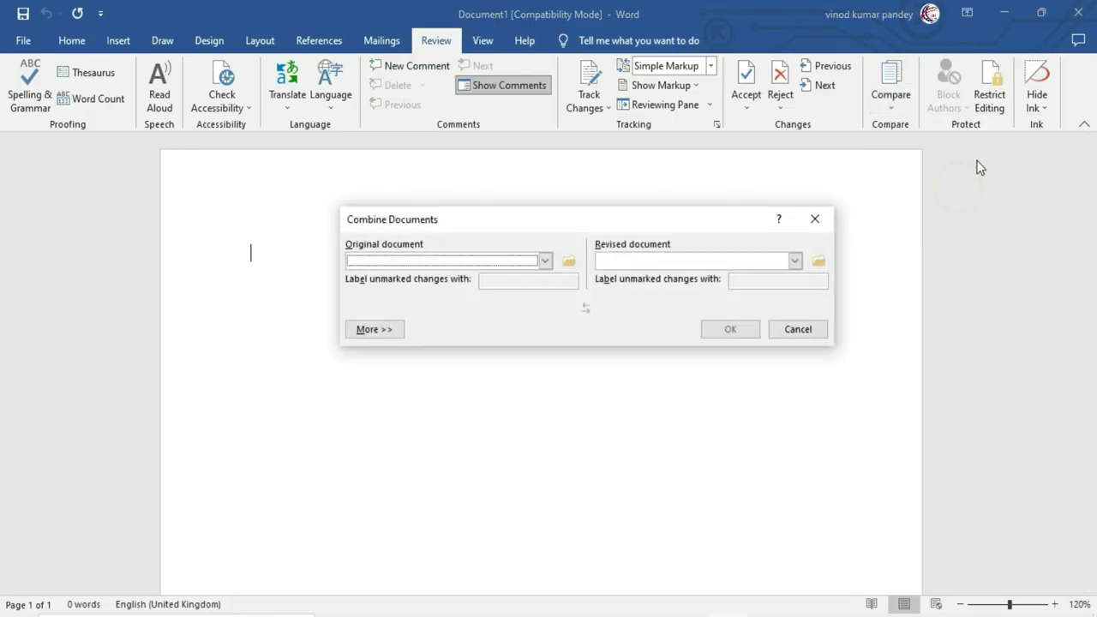
pyautogui.moveTo(677, 215); pyautogui.dragTo(656, 242)
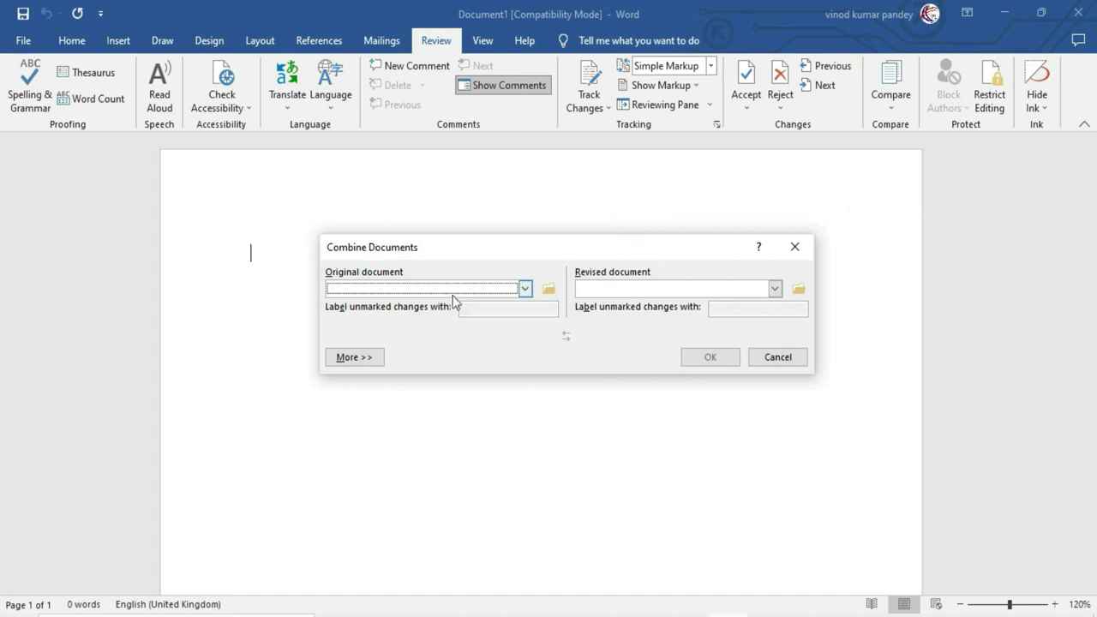
pyautogui.click(548, 288)
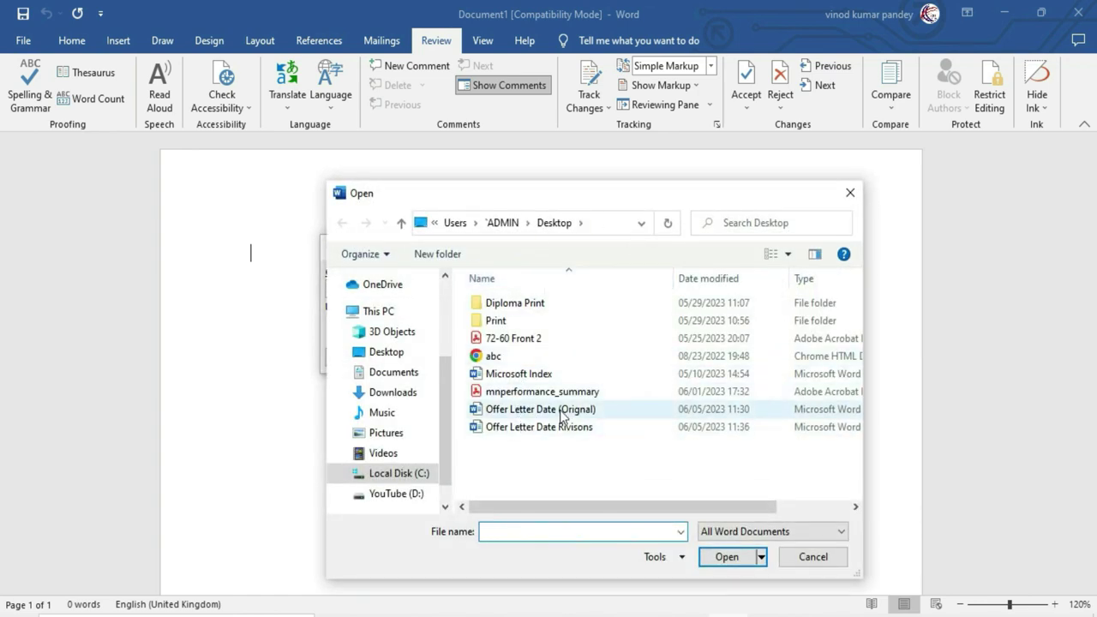
pyautogui.click(552, 412)
pyautogui.click(715, 564)
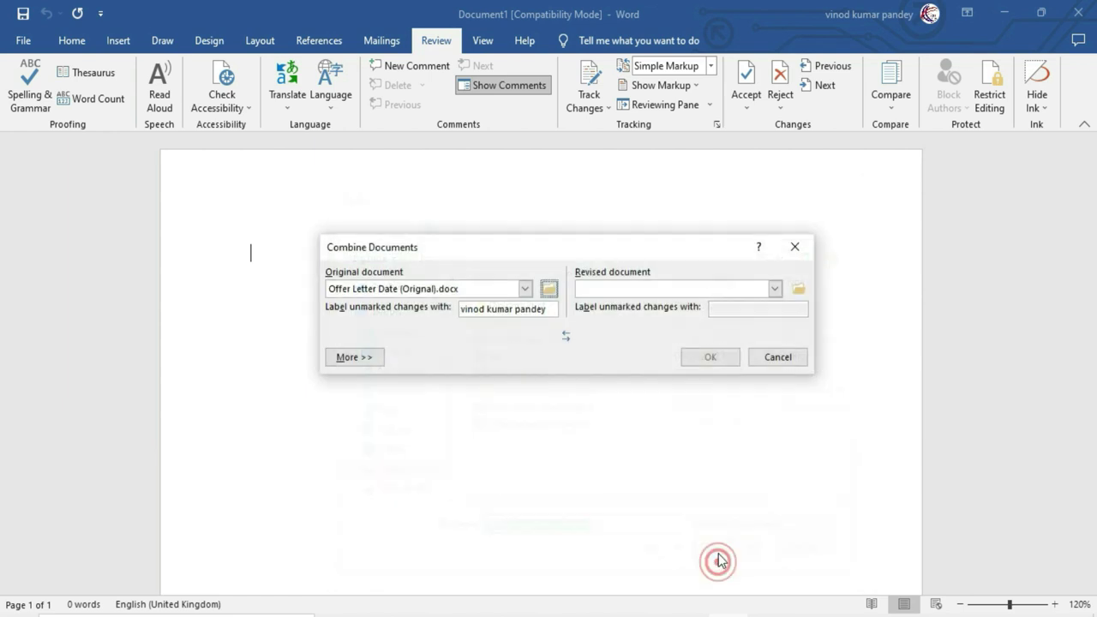
# - Add Offer Letter Date Rivisons as the revised document and merge, keeping the original's formatting
pyautogui.click(793, 288)
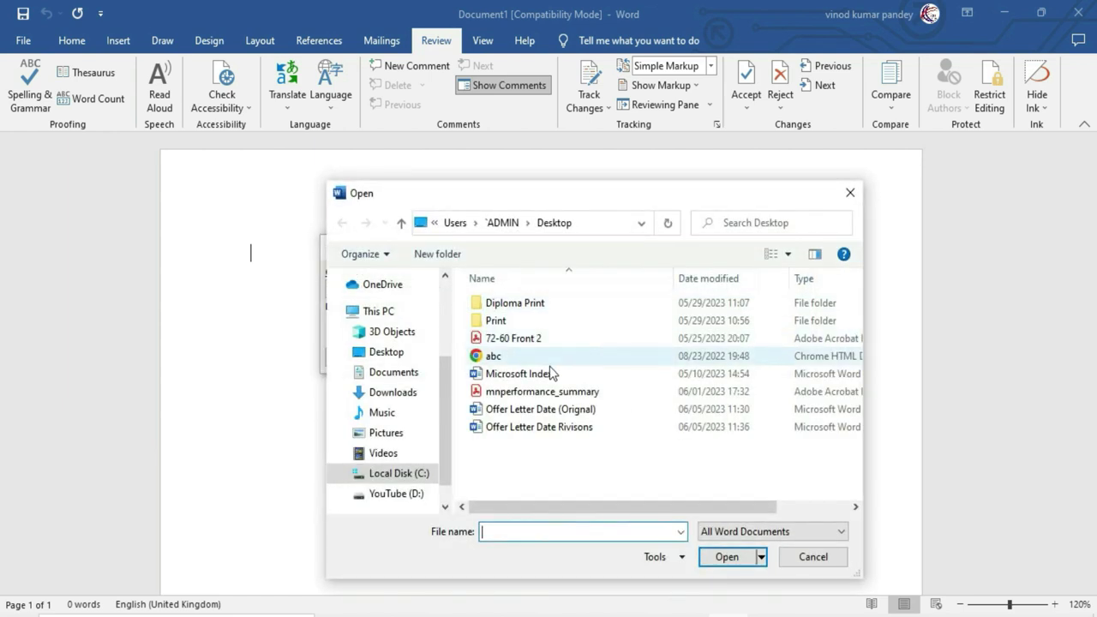
pyautogui.click(536, 427)
pyautogui.click(724, 559)
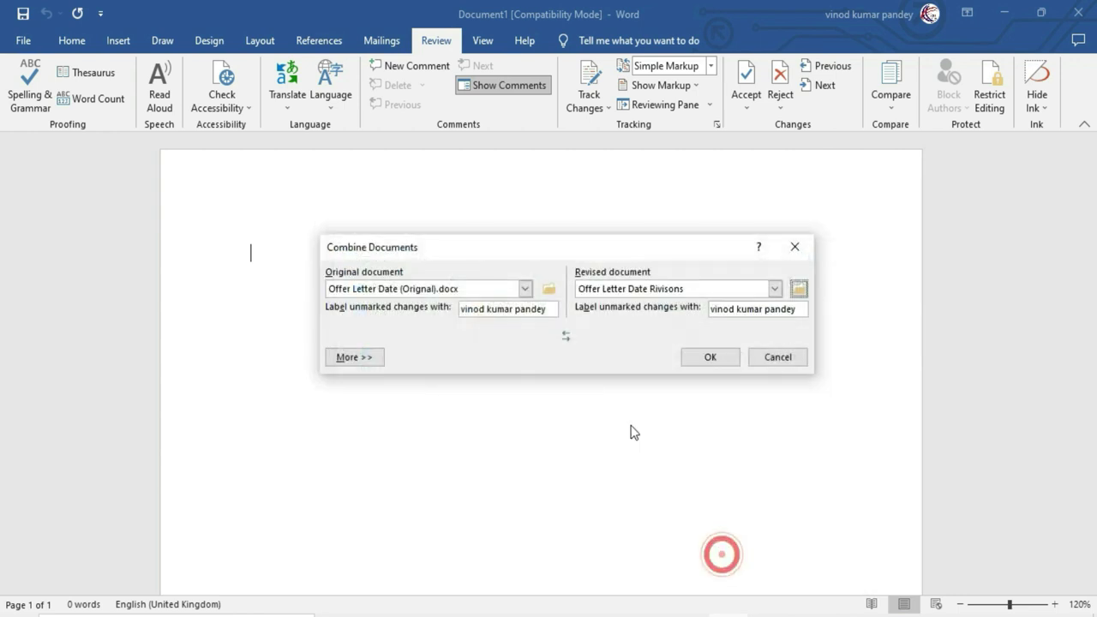
pyautogui.click(715, 362)
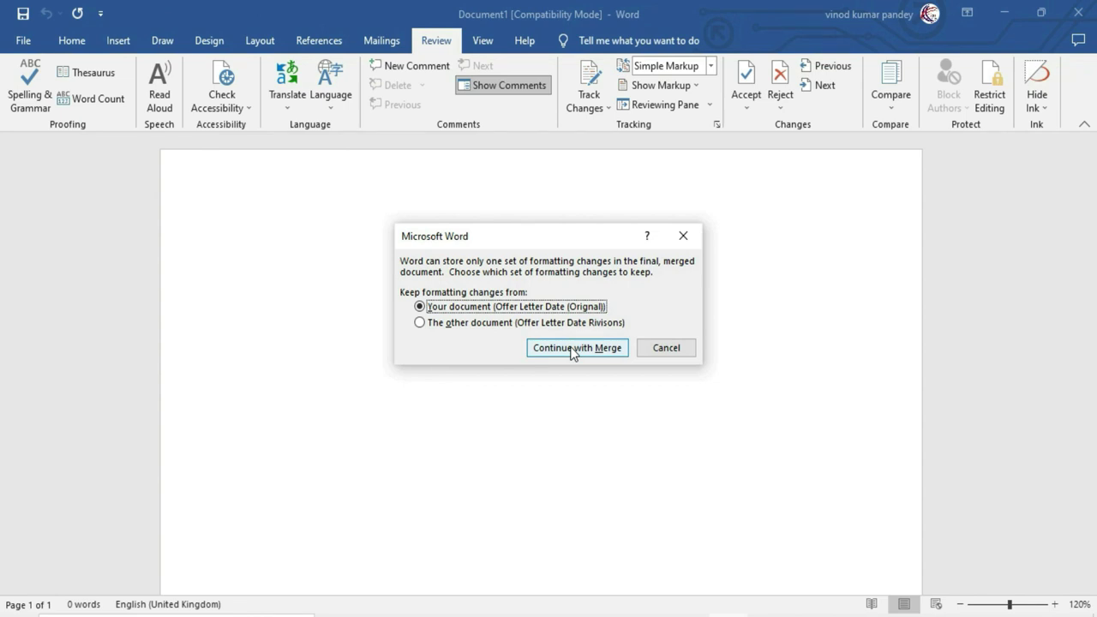
pyautogui.click(572, 349)
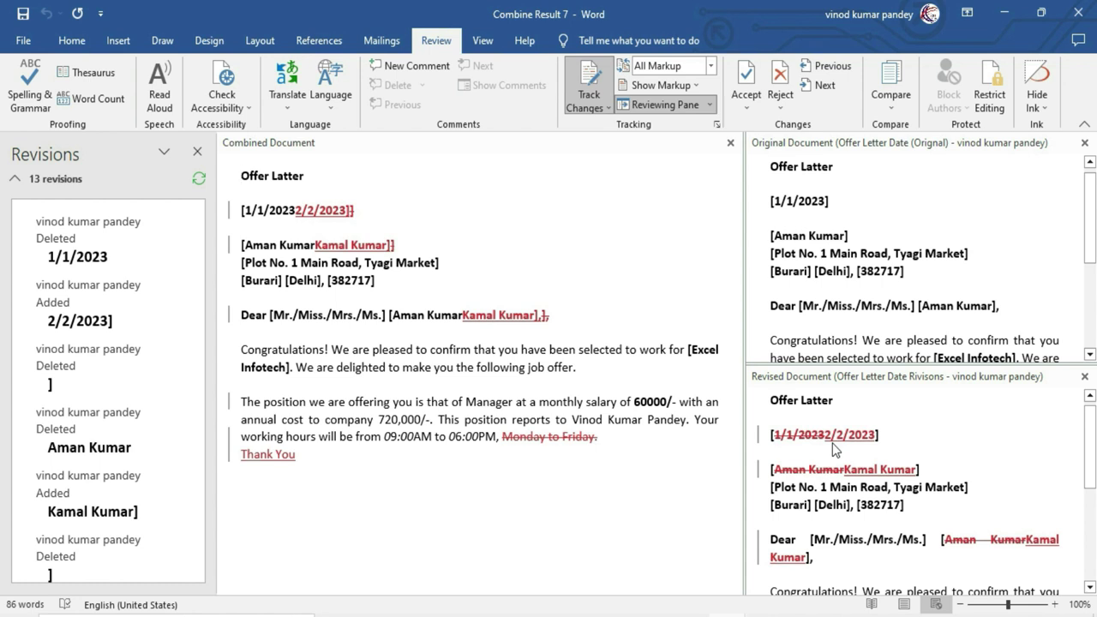
# - Reject the inserted 2/2/2023 date change in the combined letter
pyautogui.click(831, 196)
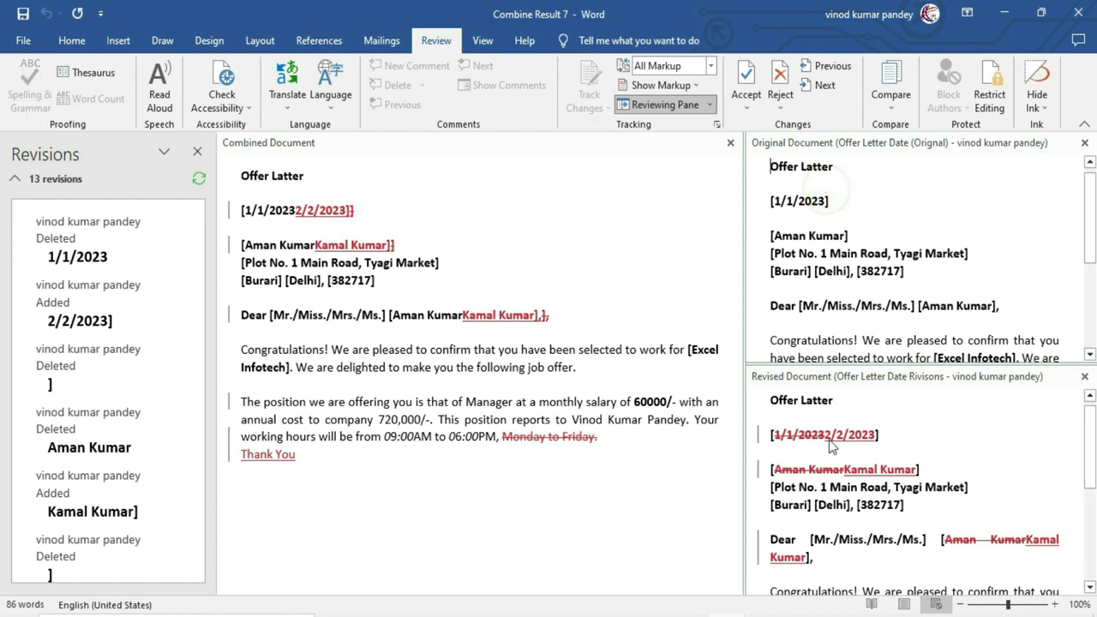
pyautogui.click(375, 305)
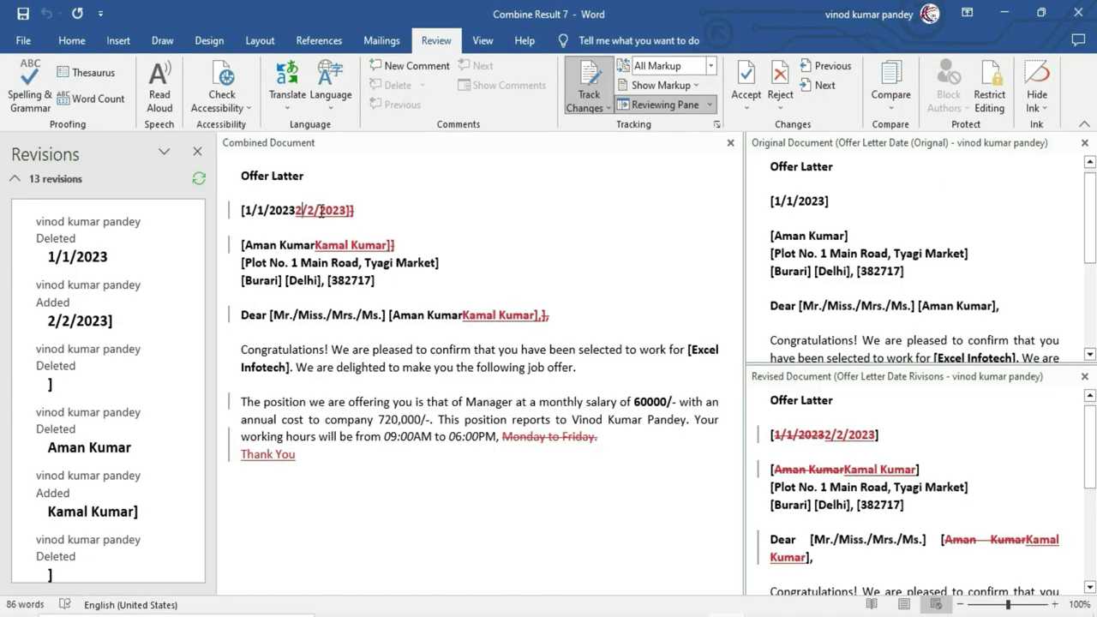
pyautogui.click(321, 212)
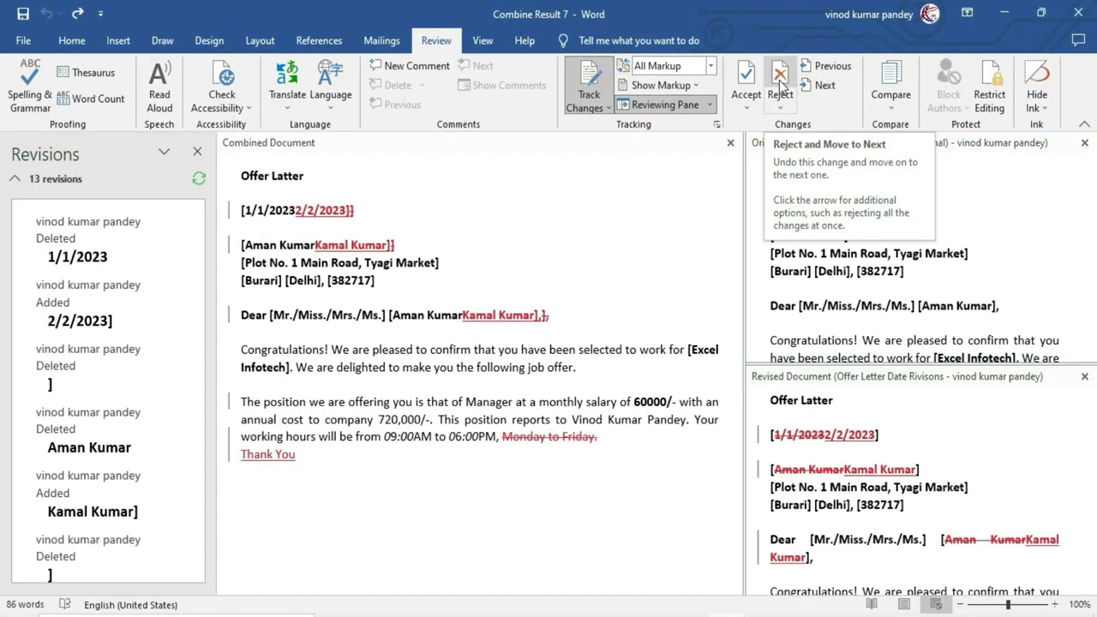
pyautogui.click(779, 85)
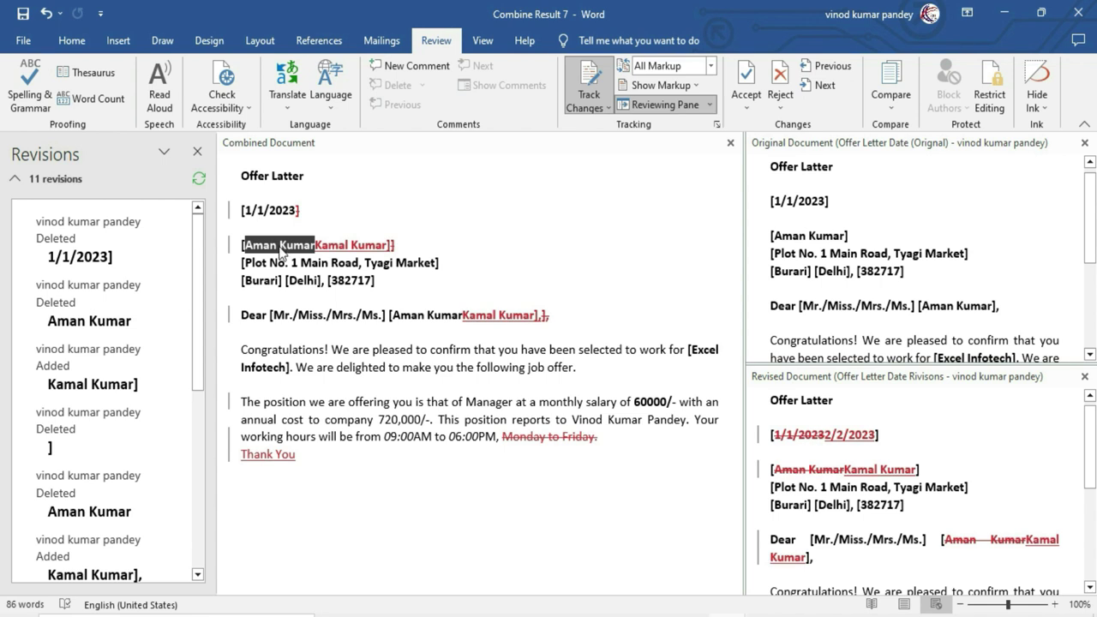
pyautogui.click(745, 75)
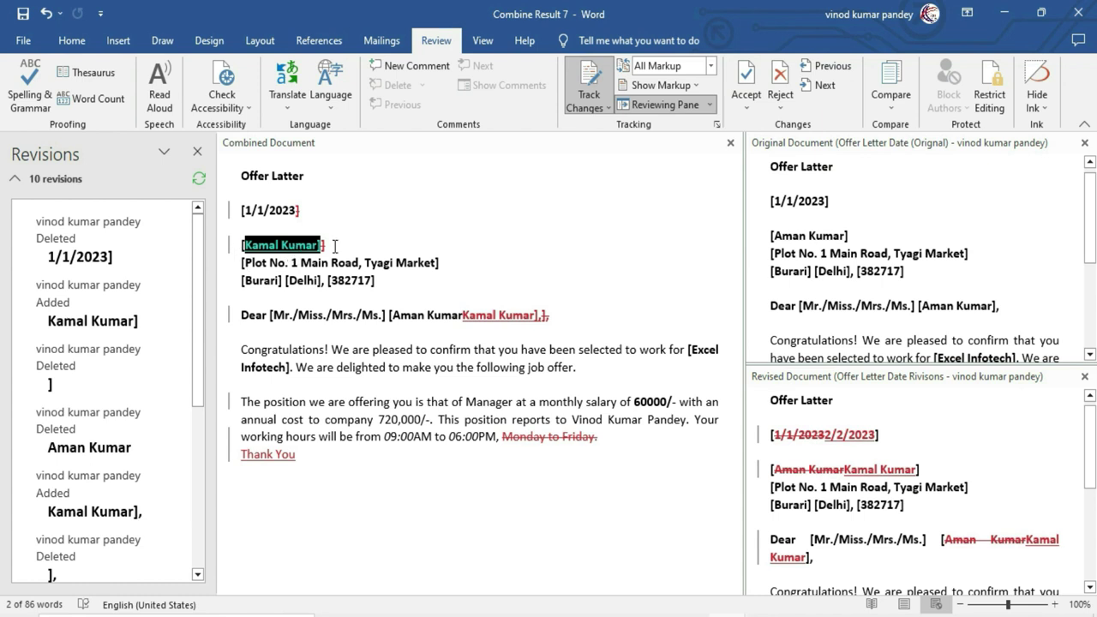
pyautogui.click(303, 246)
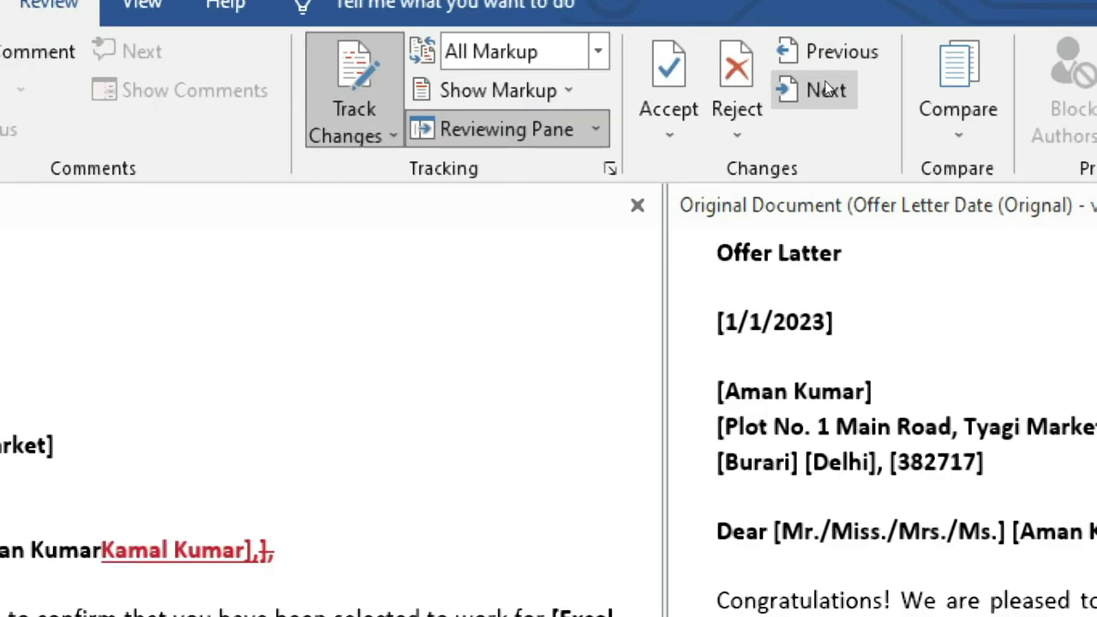
pyautogui.click(825, 88)
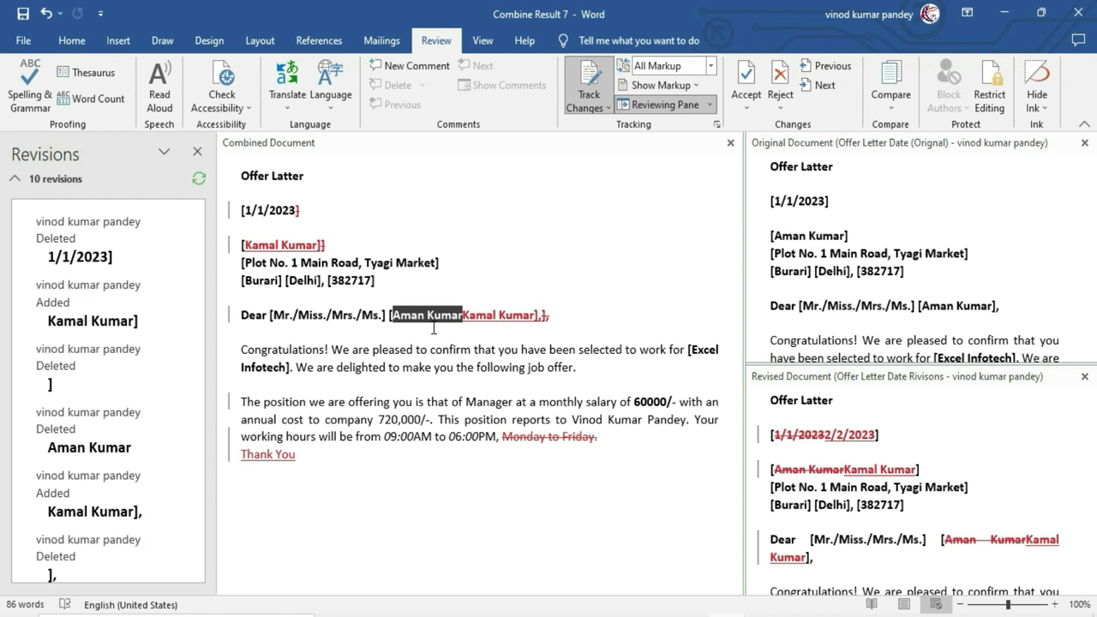
pyautogui.click(827, 69)
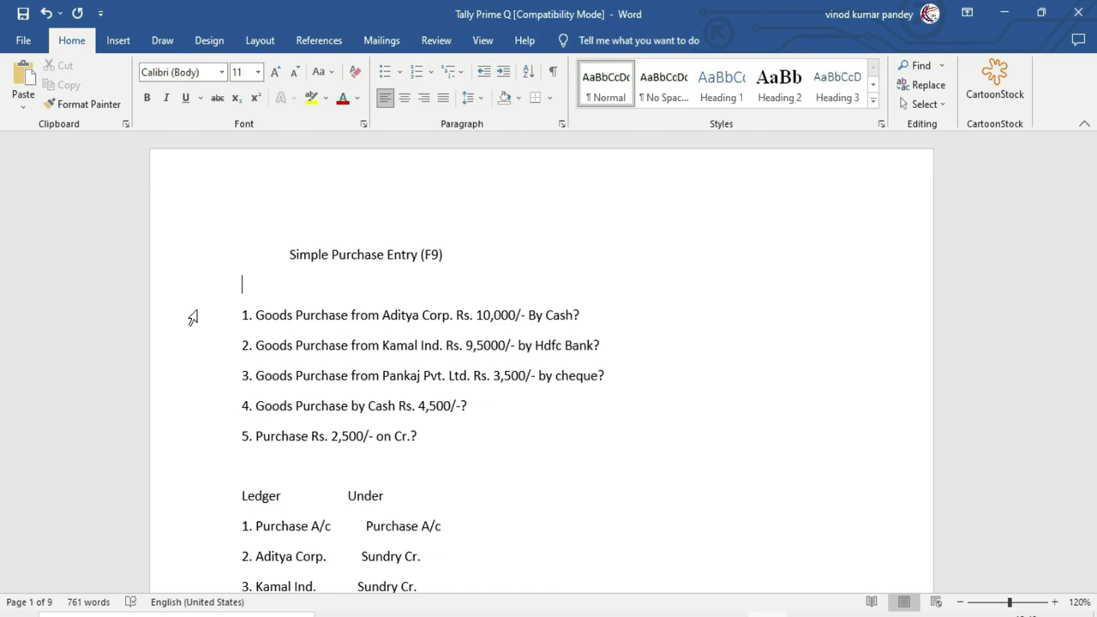
# - Open Restrict Editing from the Review tab and untick 'Limit formatting to a selection of styles'
pyautogui.click(436, 40)
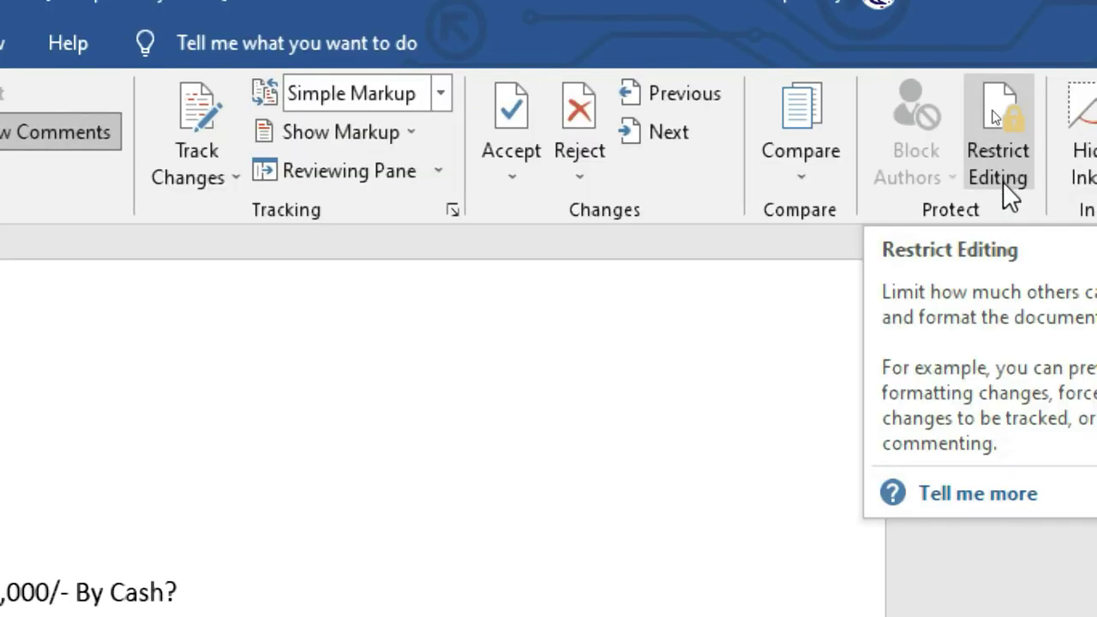
pyautogui.click(1000, 148)
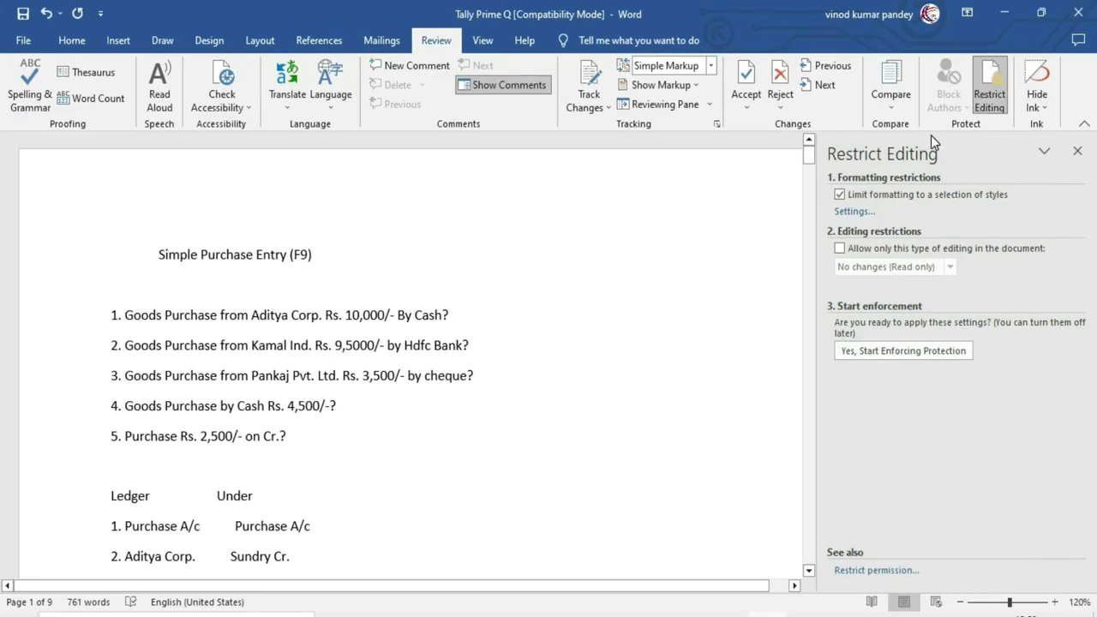
pyautogui.click(839, 195)
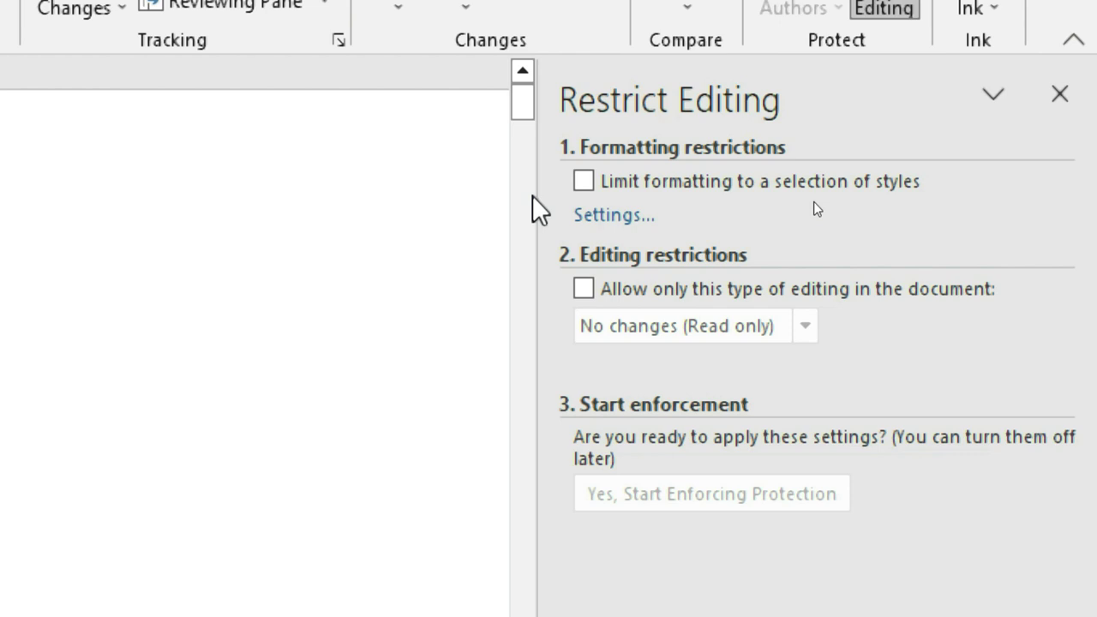
# - Re-tick 'Limit formatting to a selection of styles' and 'Allow only this type of editing in the document'
pyautogui.click(584, 182)
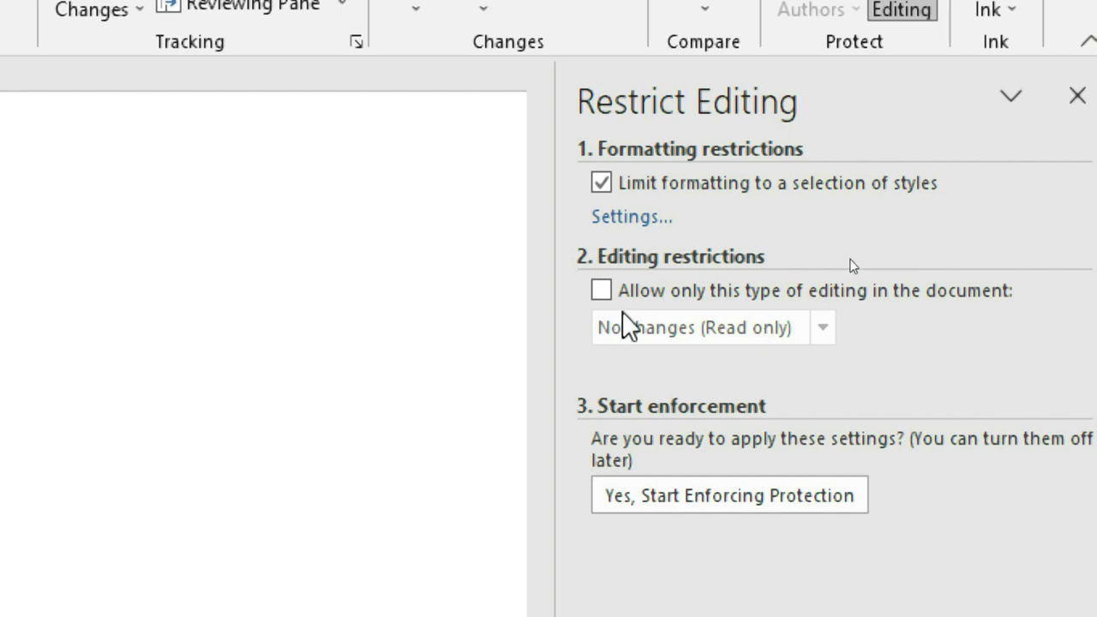
pyautogui.click(601, 290)
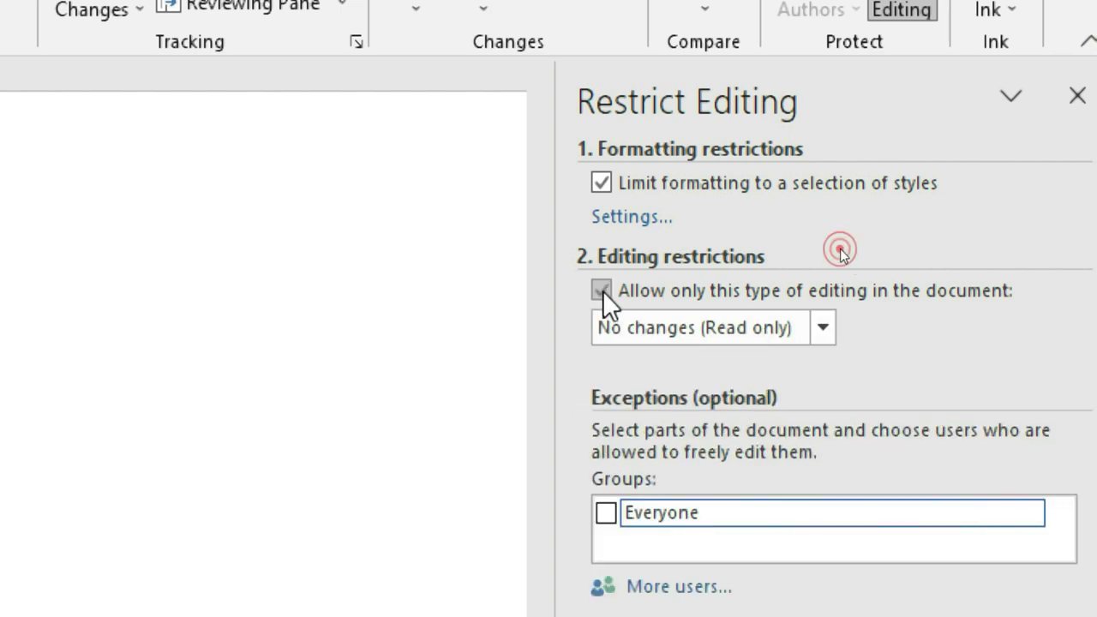
pyautogui.click(824, 328)
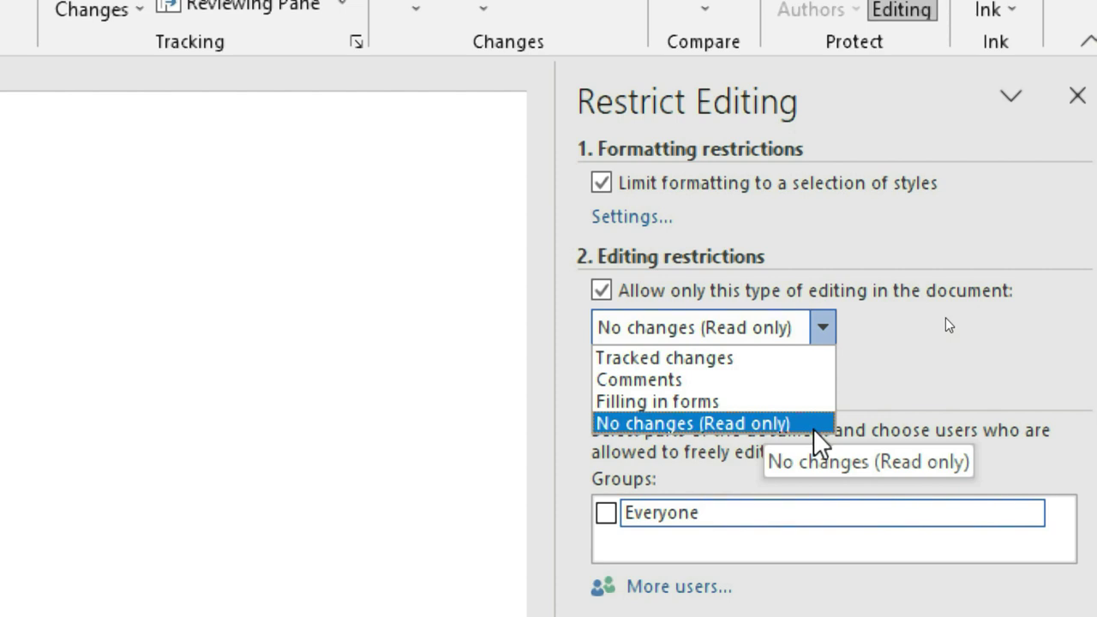
pyautogui.click(888, 321)
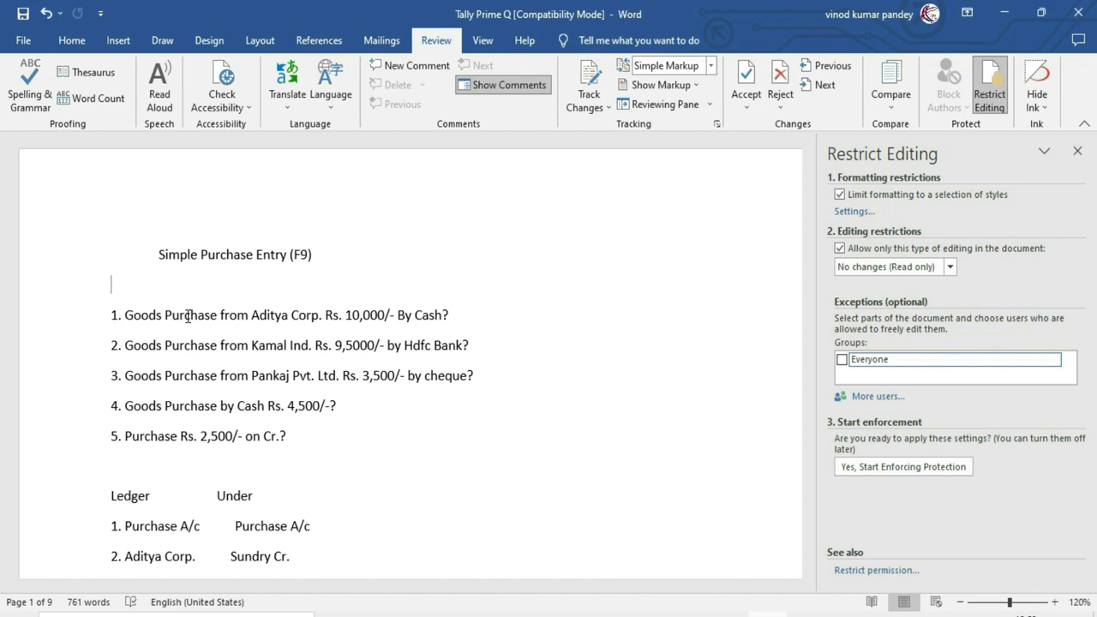
# - Scroll down to the sale entries and select the first Simple Sale Entry line
pyautogui.scroll(-2, 318, 350)
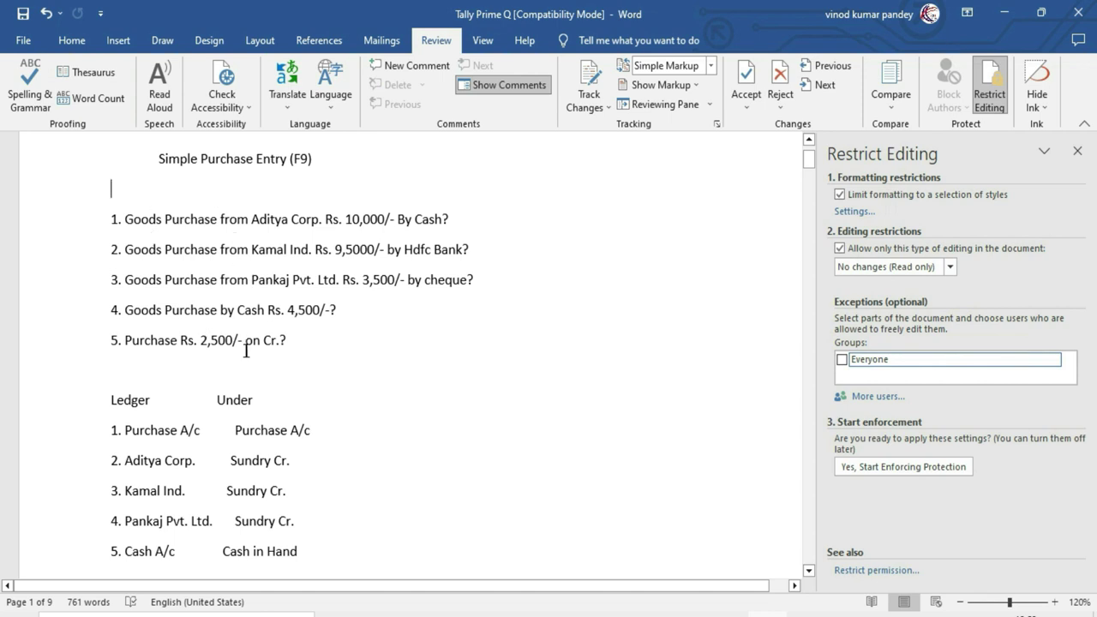
pyautogui.scroll(-10, 252, 349)
pyautogui.scroll(-2, 271, 347)
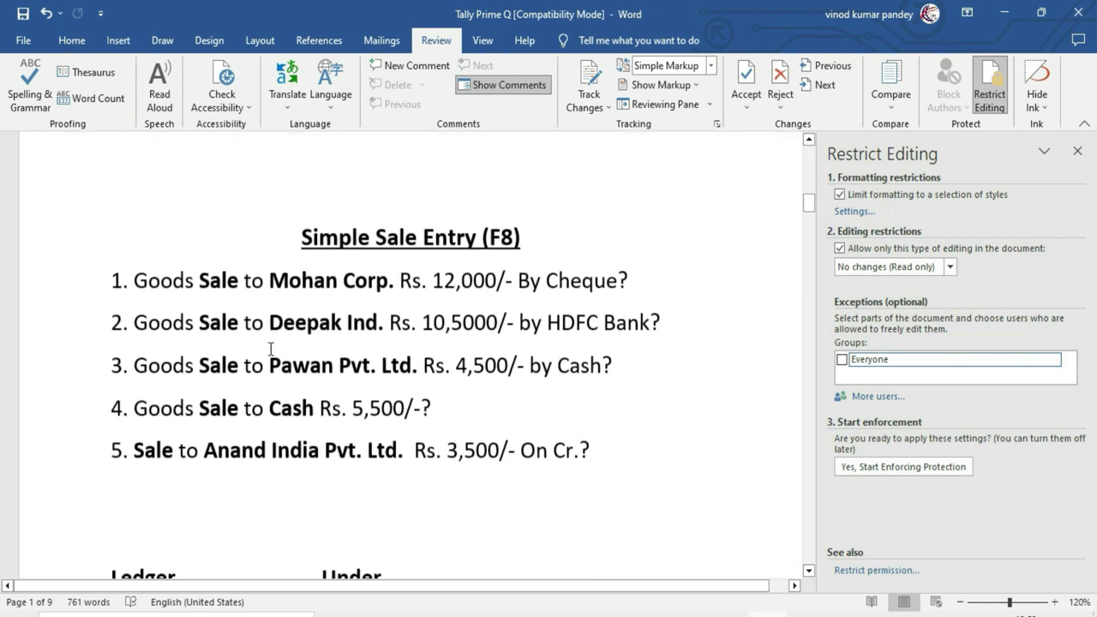
pyautogui.click(135, 280)
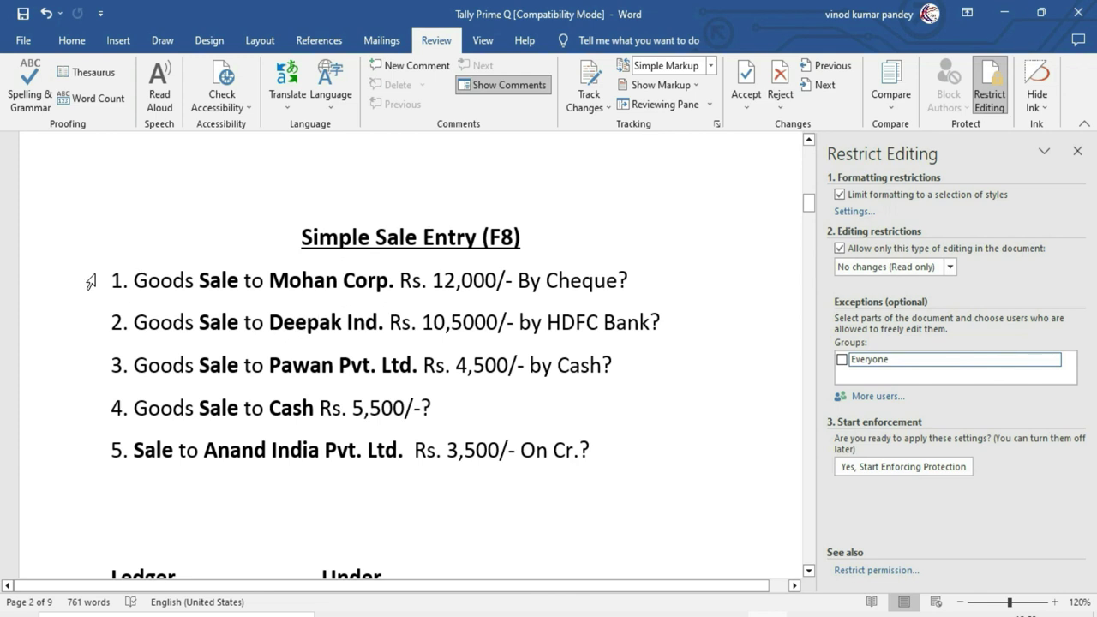
pyautogui.click(89, 280)
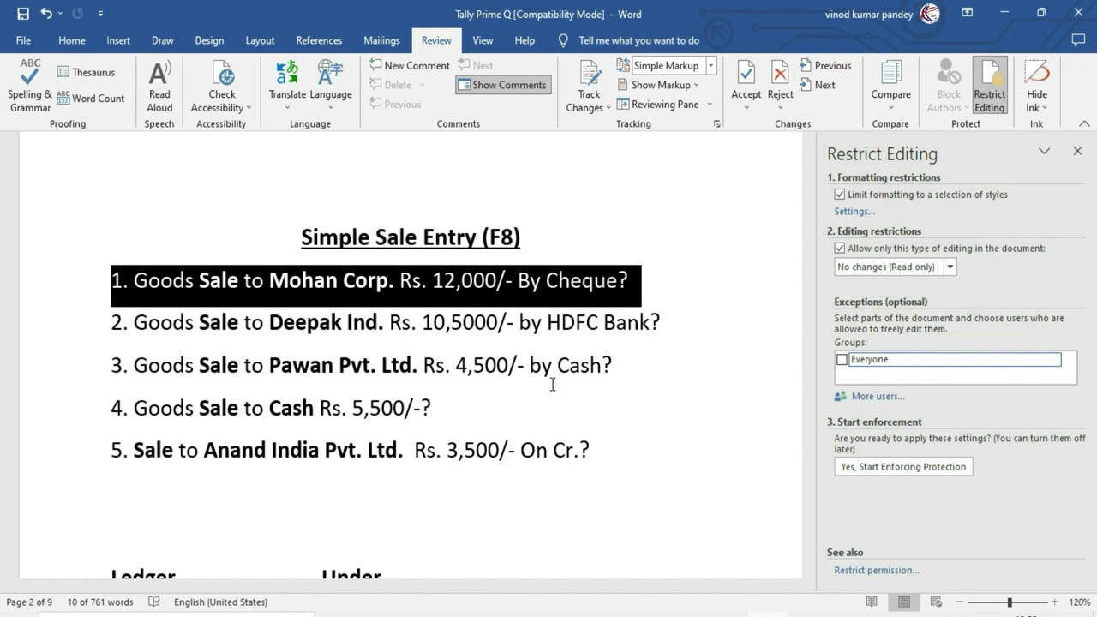
# - Select the five Payment Entry lines and add the five Receipt Entry lines
pyautogui.moveTo(808, 203); pyautogui.dragTo(808, 247)
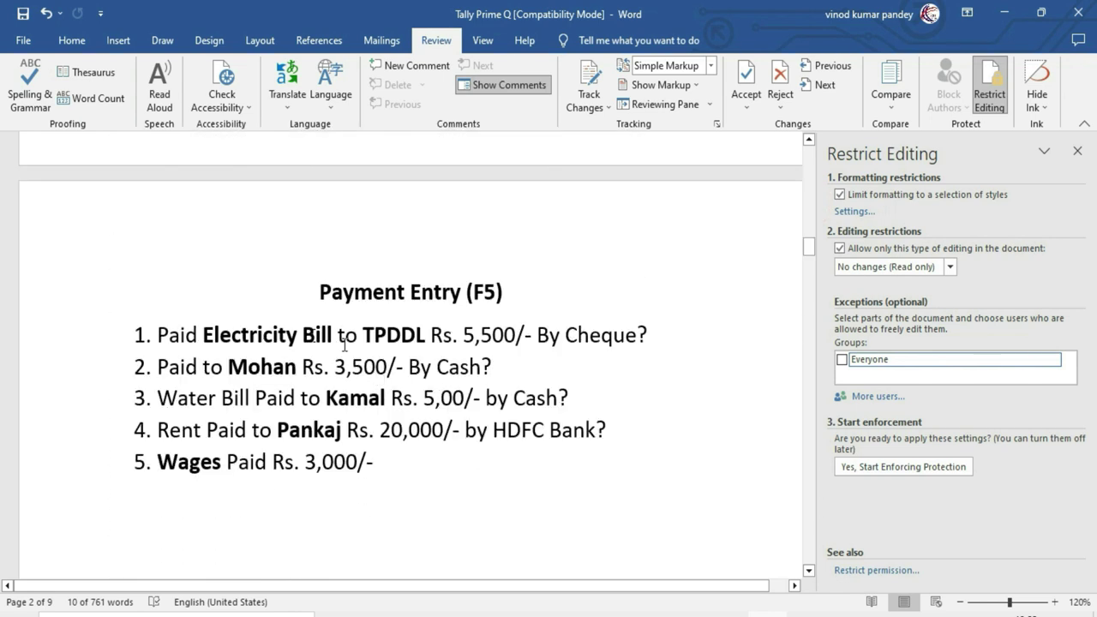
pyautogui.moveTo(120, 332); pyautogui.dragTo(304, 450)
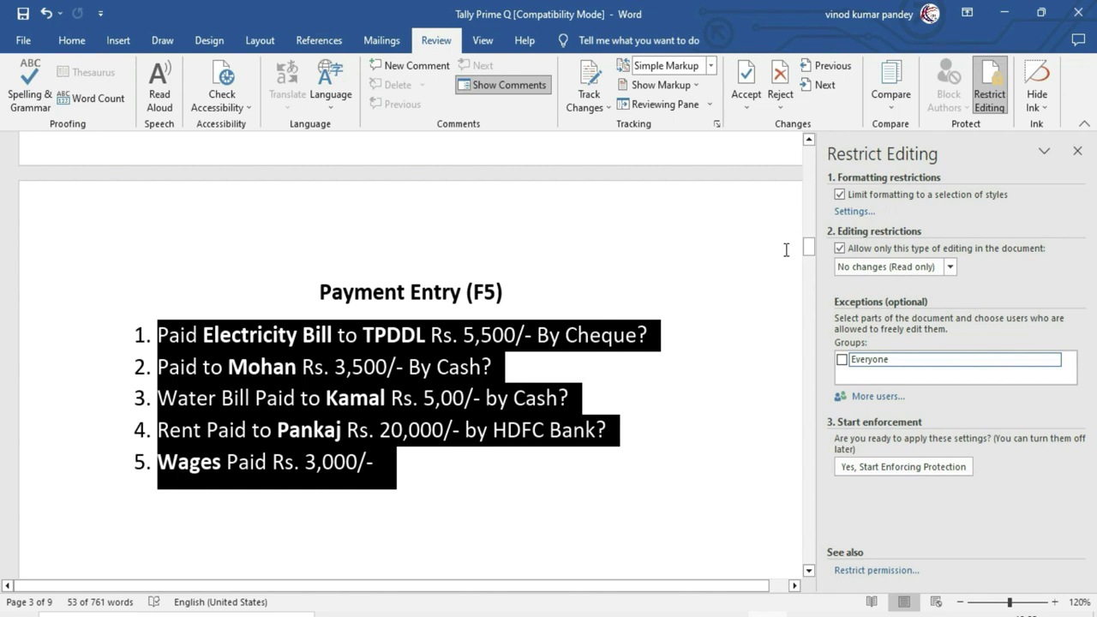
pyautogui.moveTo(808, 248); pyautogui.dragTo(807, 266)
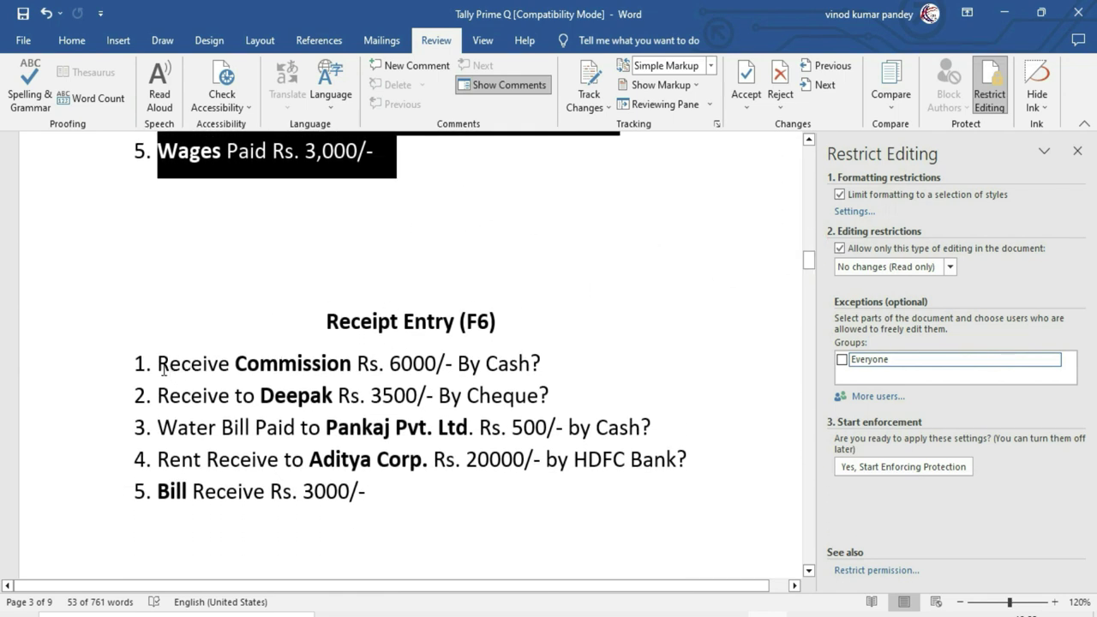
pyautogui.moveTo(158, 364); pyautogui.dragTo(368, 492)
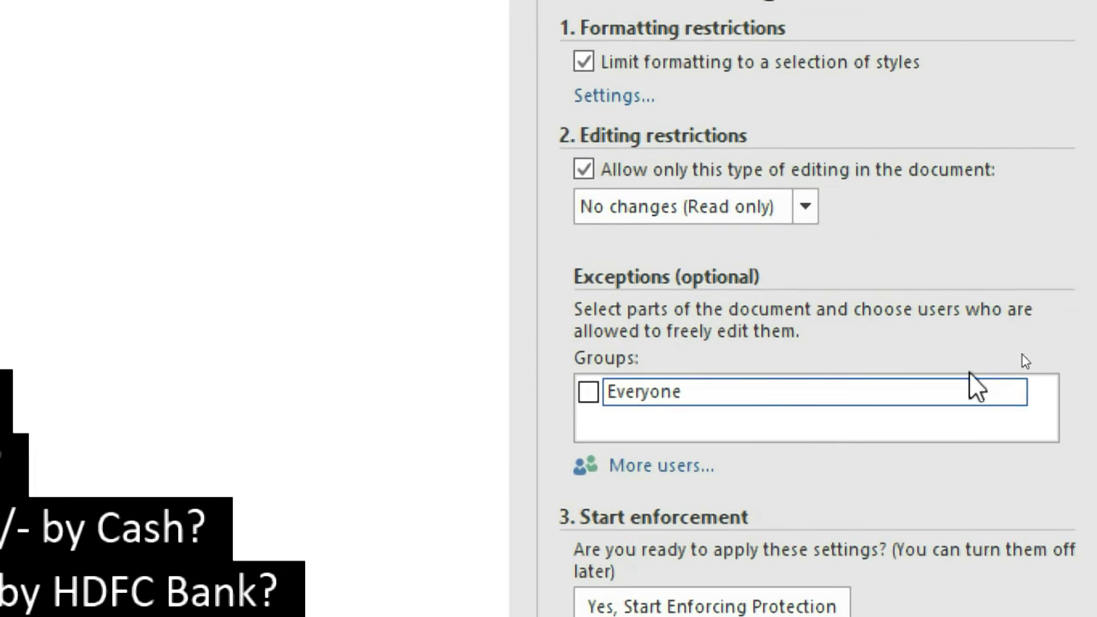
# - Grant Everyone editing of the selected lists and enforce protection with a confirmed password
pyautogui.click(589, 392)
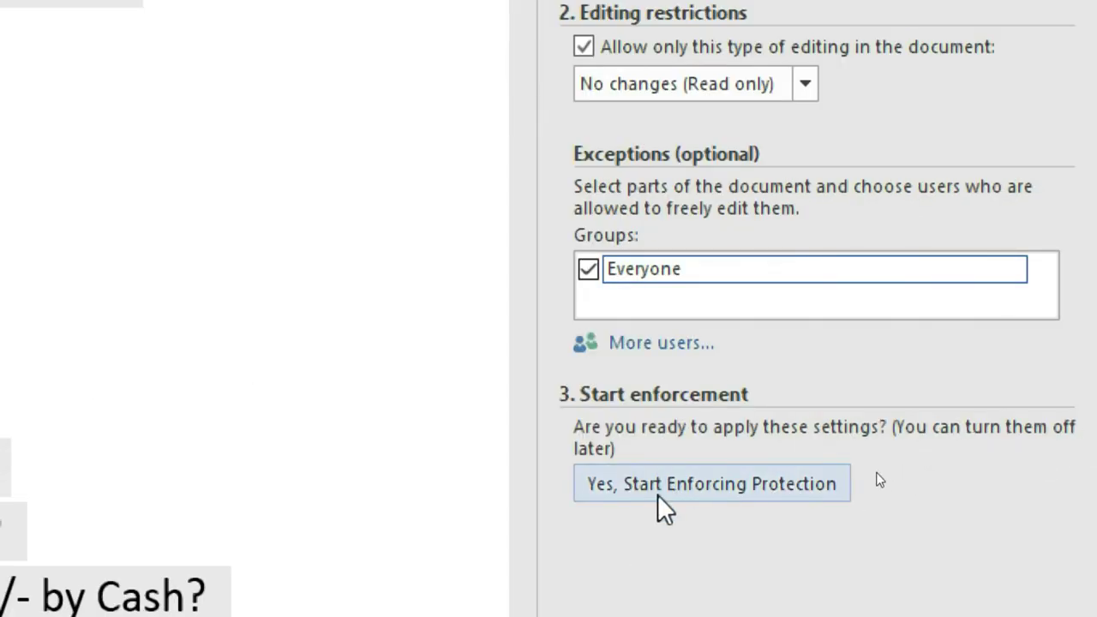
pyautogui.click(681, 485)
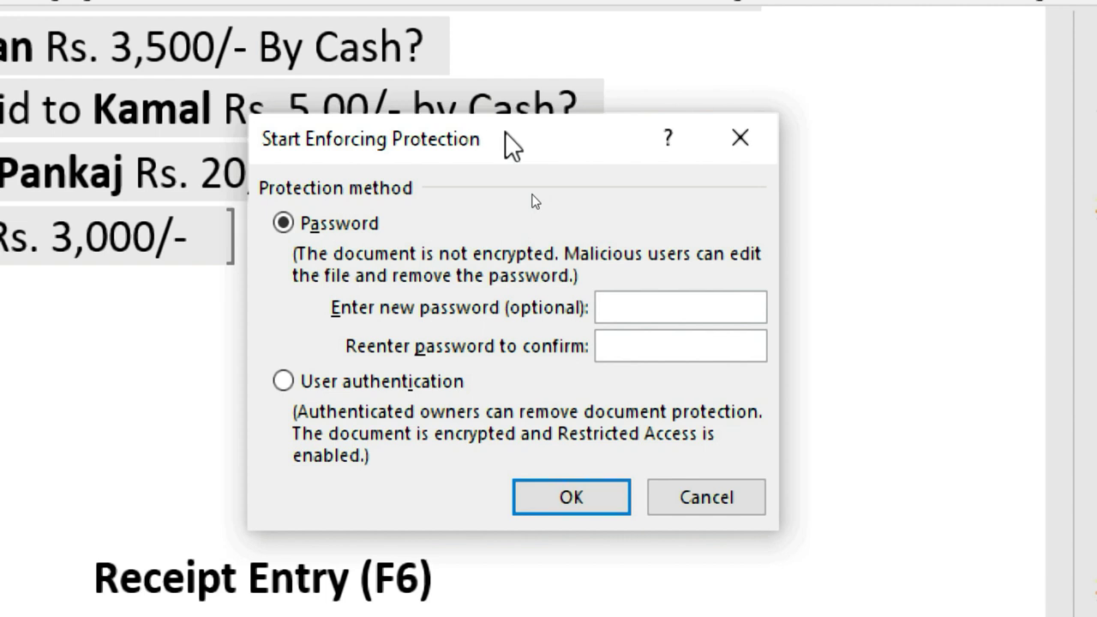
pyautogui.click(651, 310)
pyautogui.write('1')
pyautogui.click(637, 358)
pyautogui.write('1')
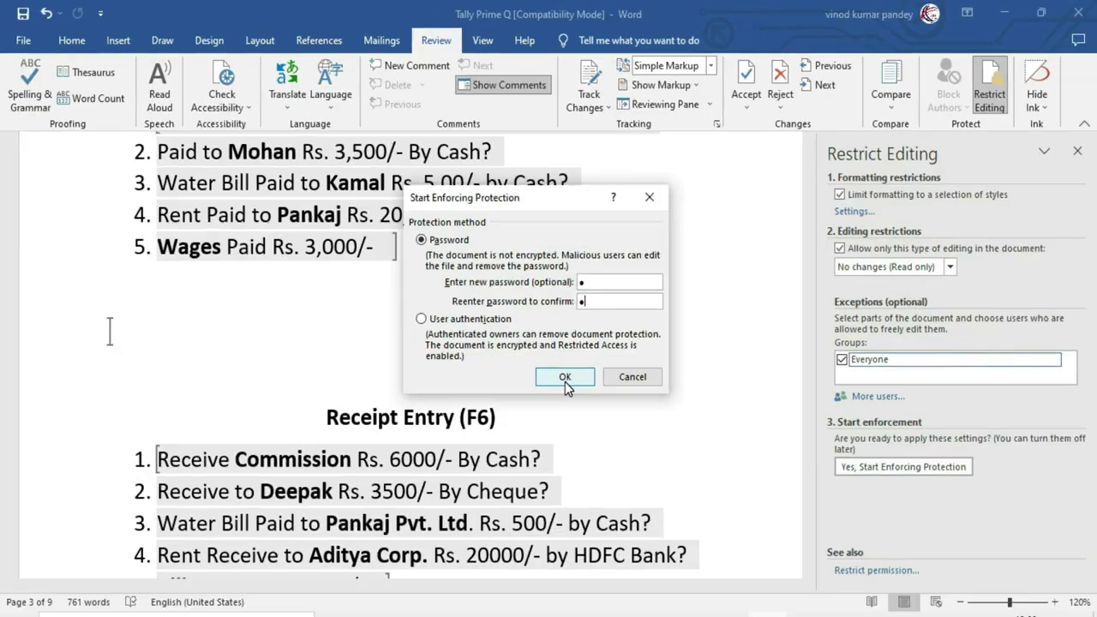
pyautogui.click(565, 378)
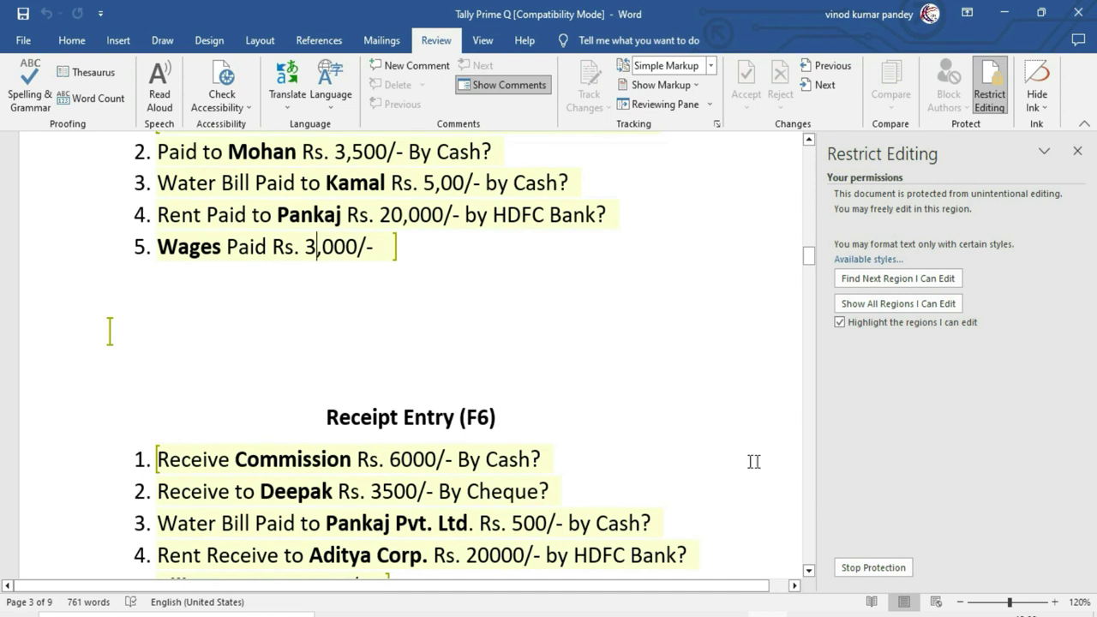
# - Scroll through the protected document and untick 'Highlight the regions I can edit'
pyautogui.moveTo(808, 257); pyautogui.dragTo(807, 205)
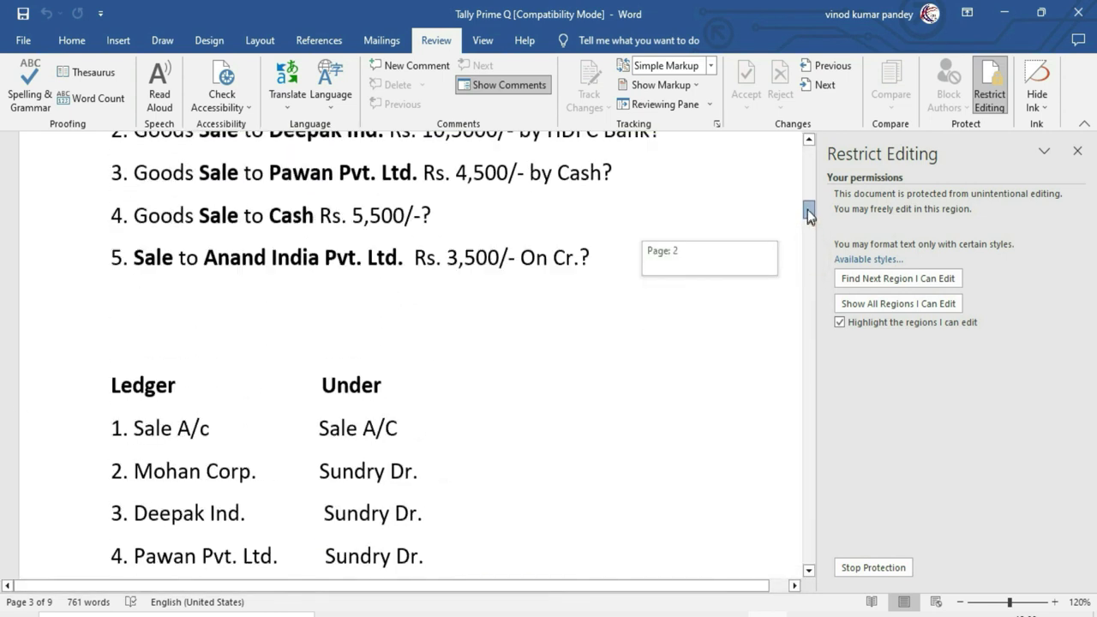
pyautogui.moveTo(807, 206); pyautogui.dragTo(791, 257)
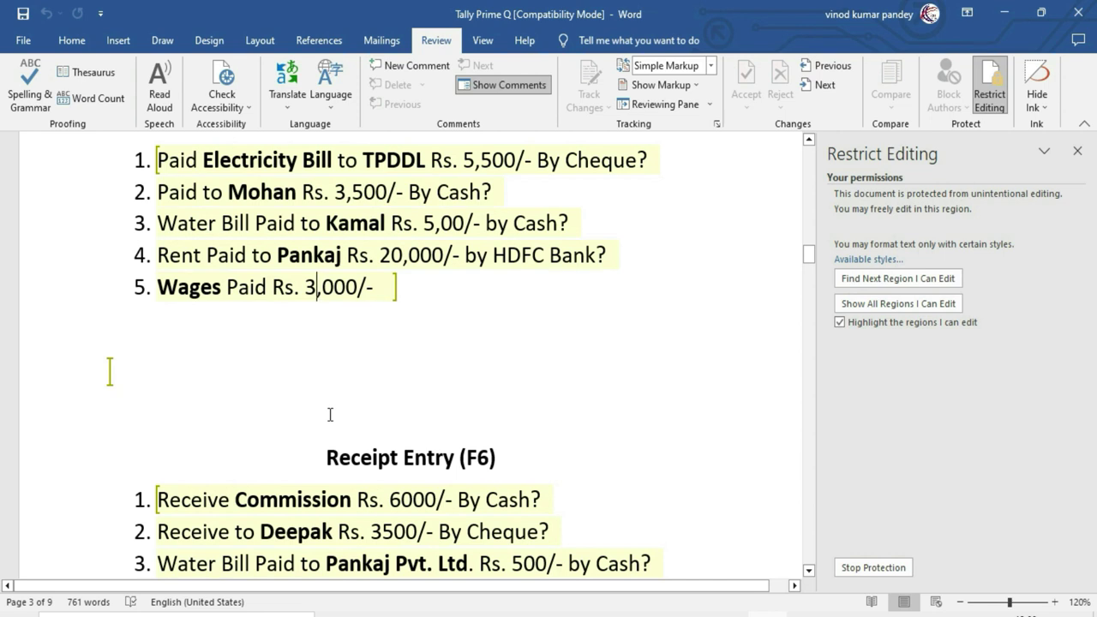
pyautogui.scroll(1, 330, 415)
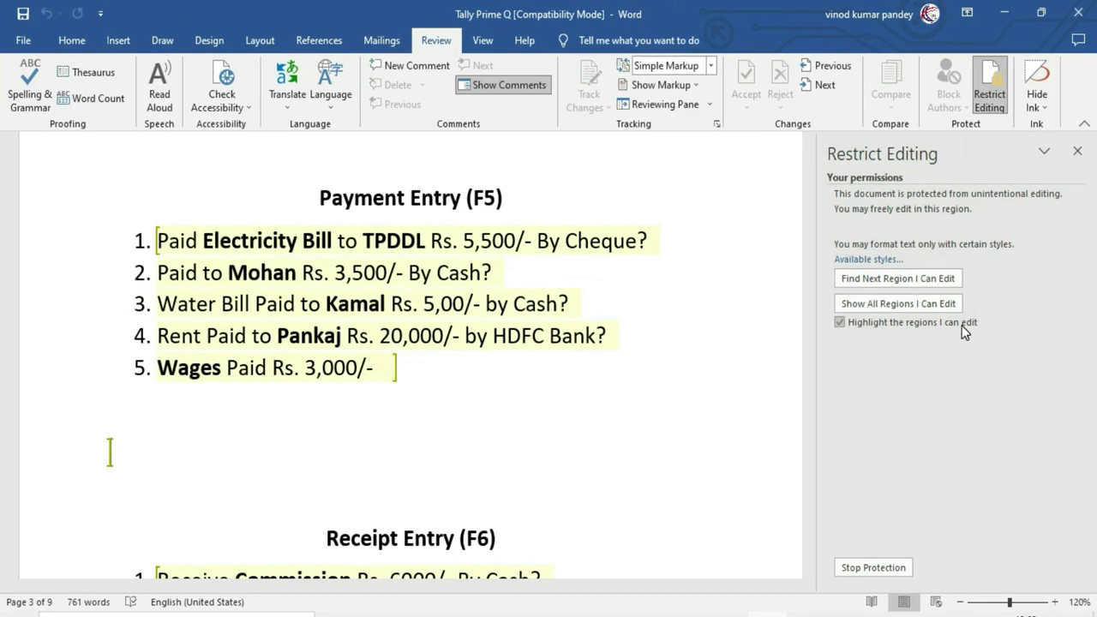
pyautogui.moveTo(808, 251)
pyautogui.mouseDown()
pyautogui.moveTo(804, 206)
pyautogui.moveTo(792, 268)
pyautogui.moveTo(790, 253)
pyautogui.mouseUp()
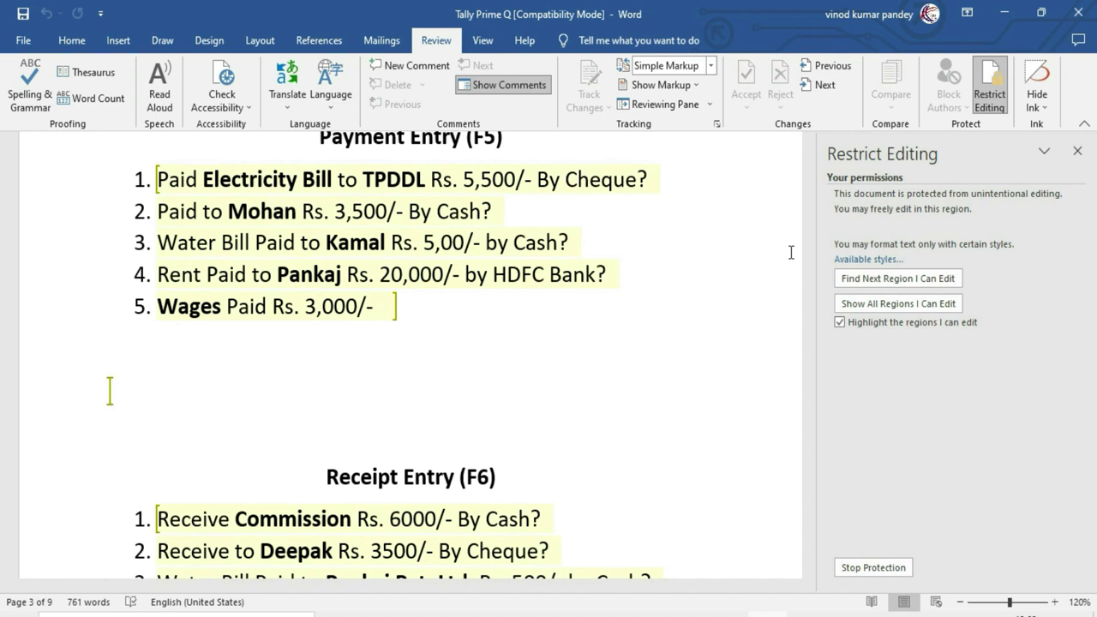
pyautogui.click(839, 323)
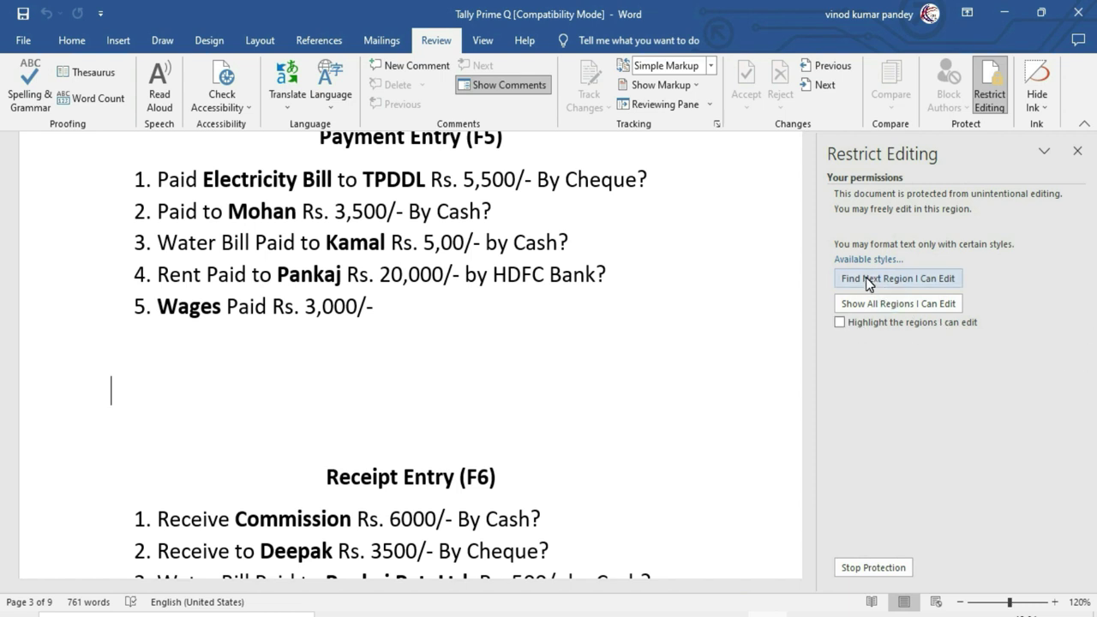
# - Step through the editable regions one by one with Find Next Region I Can Edit
pyautogui.click(866, 276)
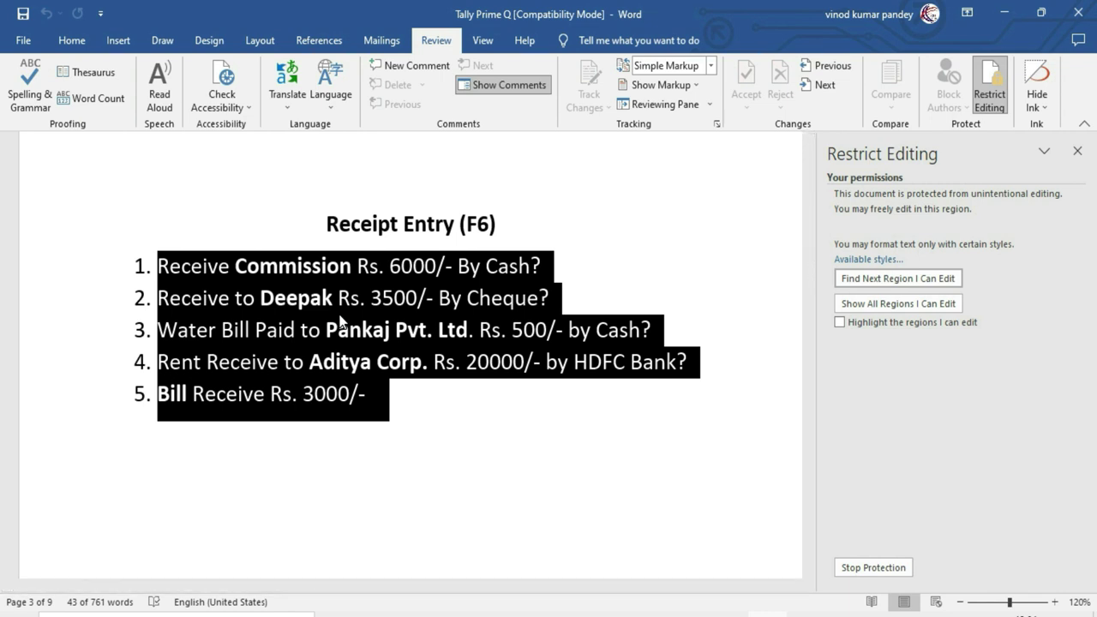
pyautogui.click(871, 283)
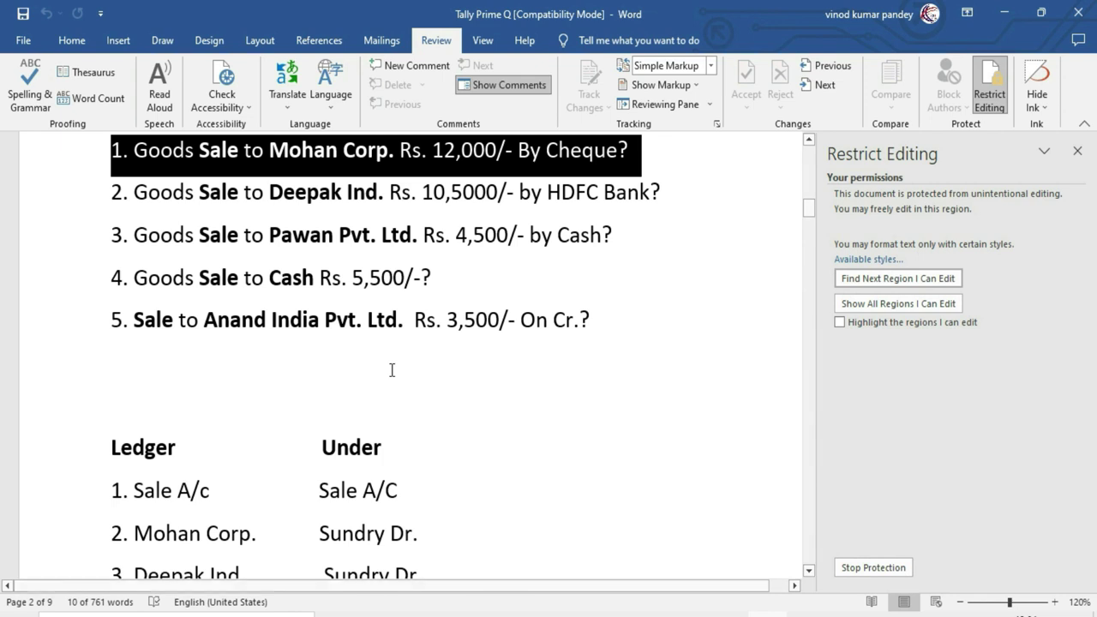
pyautogui.click(861, 279)
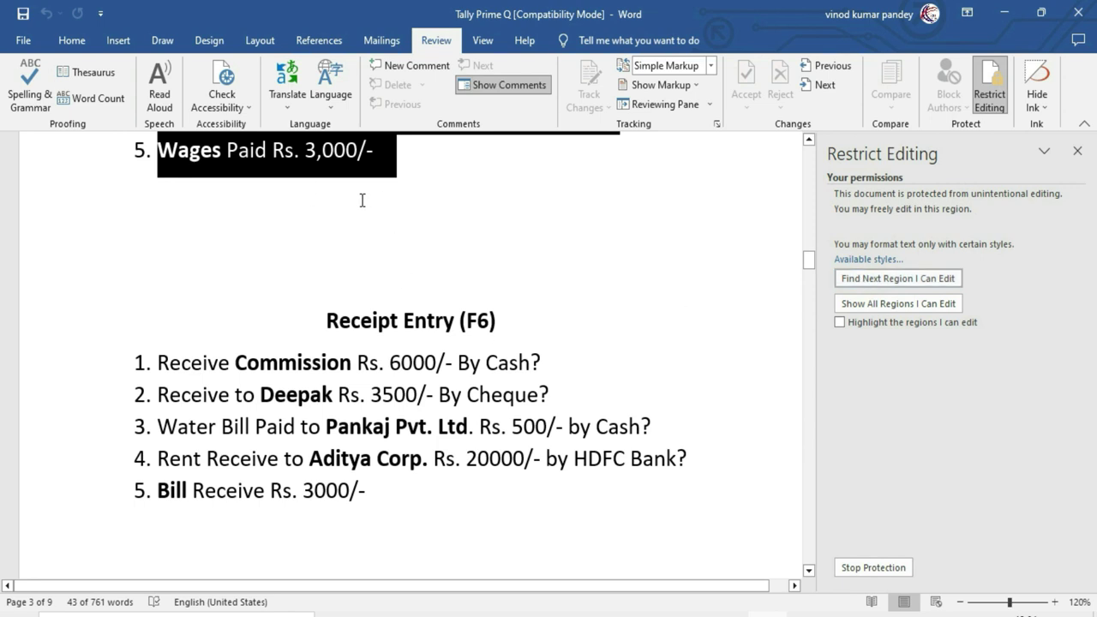
pyautogui.scroll(3, 322, 294)
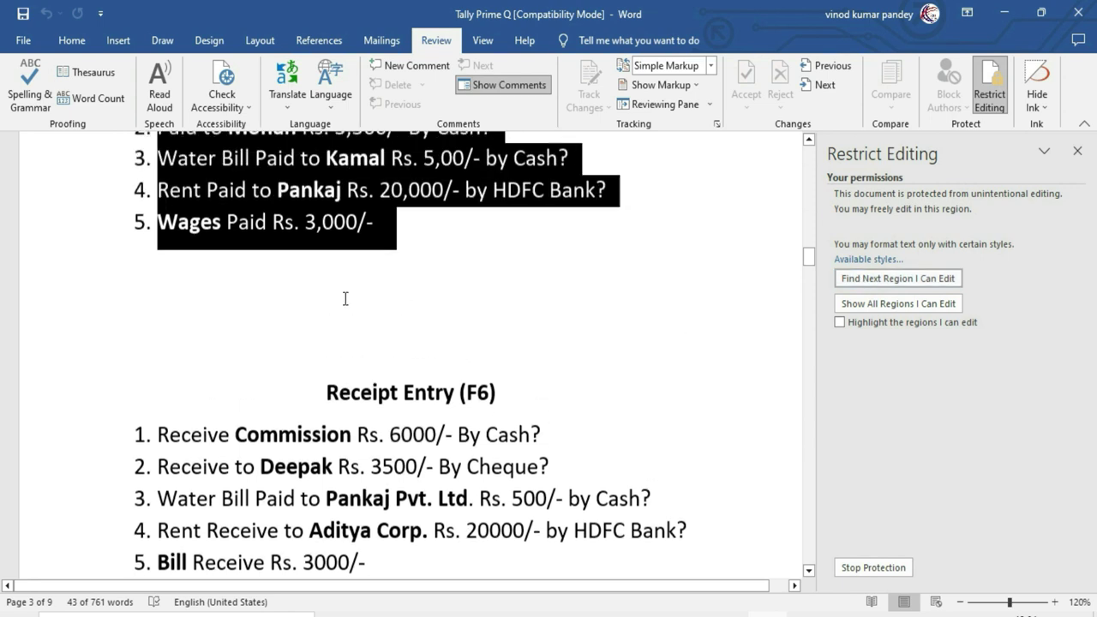
pyautogui.scroll(2, 322, 295)
pyautogui.click(915, 279)
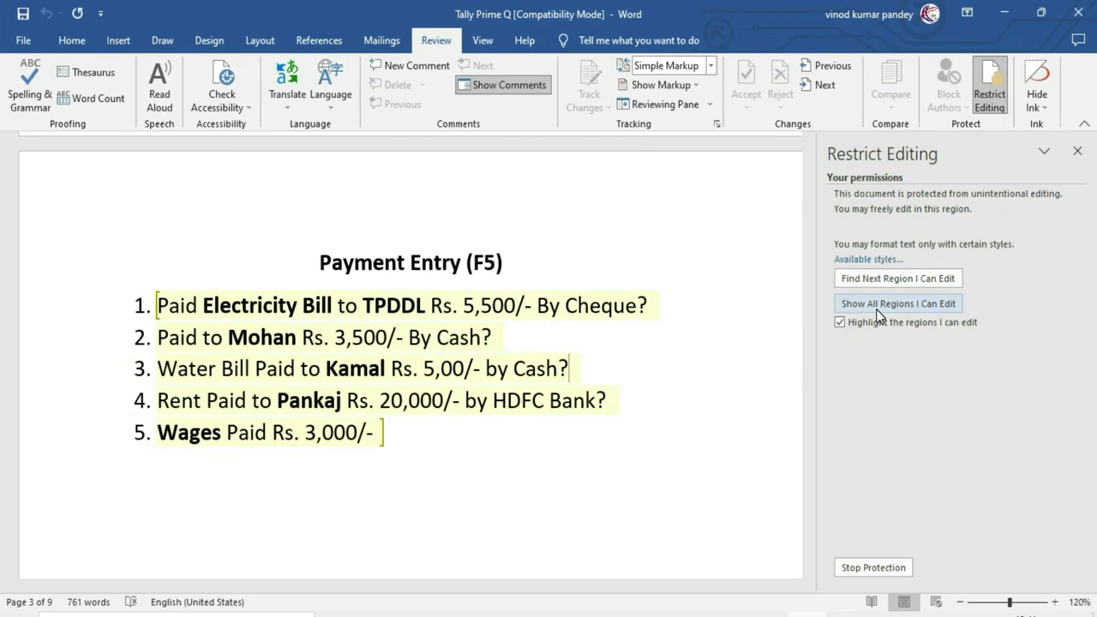
# - Show all editable regions, return to the Receipt Entry region, and turn yellow highlighting back on
pyautogui.click(878, 314)
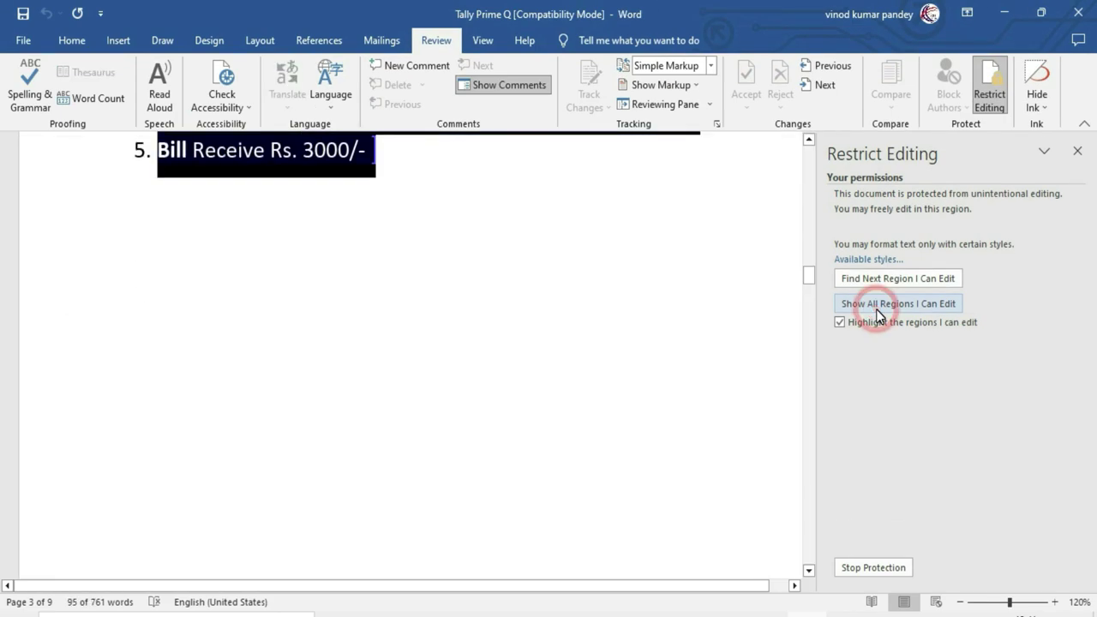
pyautogui.scroll(1, 564, 295)
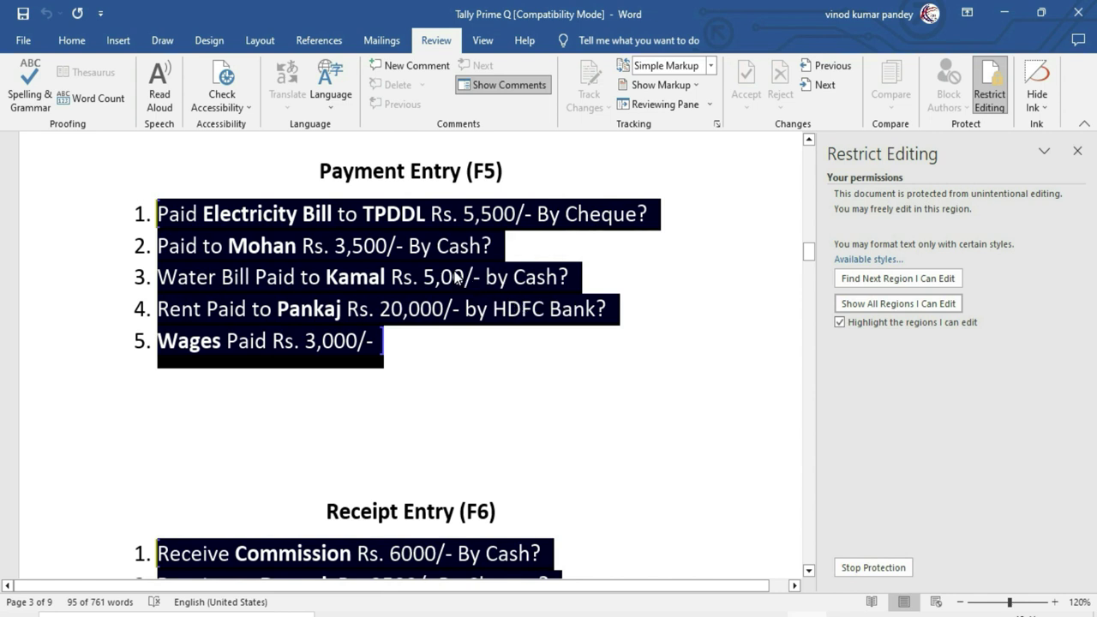
pyautogui.scroll(5, 517, 330)
pyautogui.scroll(4, 514, 323)
pyautogui.scroll(5, 514, 323)
pyautogui.scroll(7, 514, 322)
pyautogui.scroll(1, 514, 323)
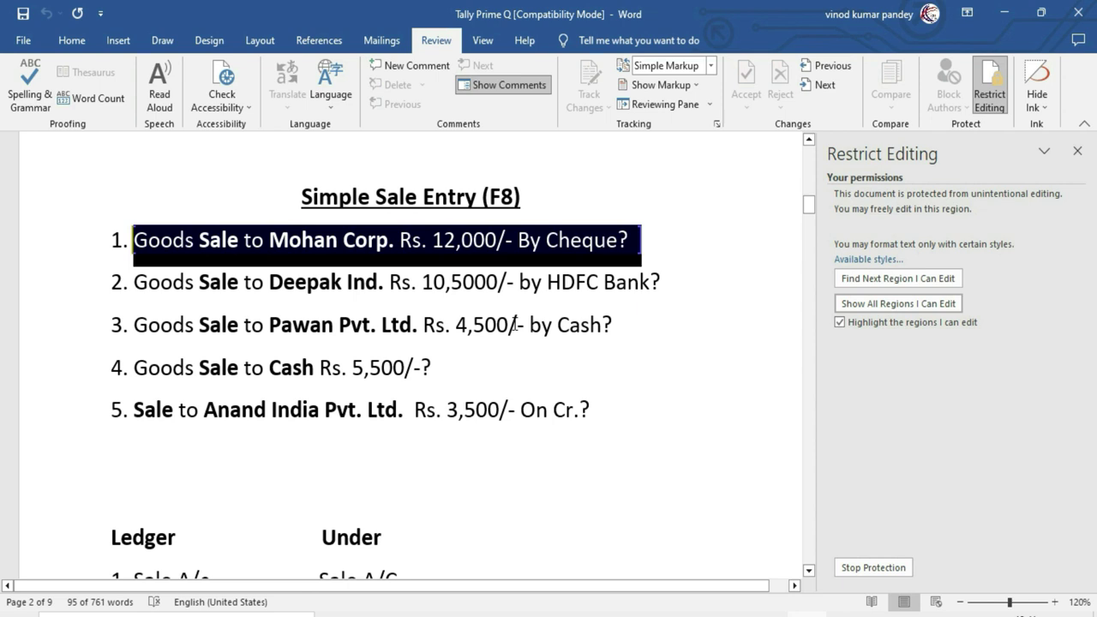
pyautogui.click(897, 278)
pyautogui.click(840, 292)
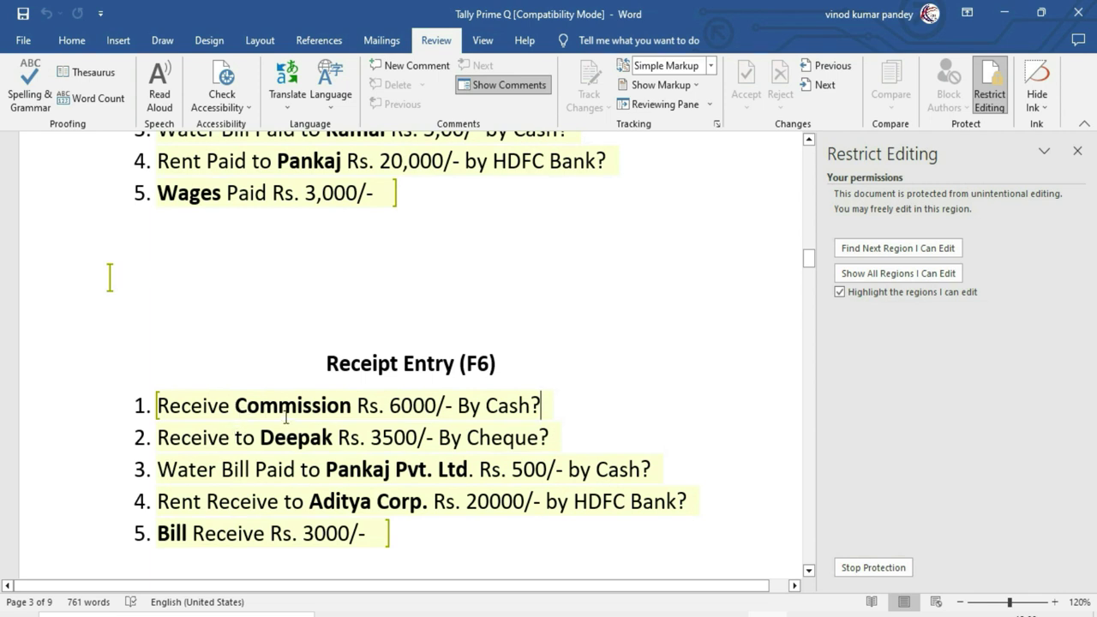
# - Replace Deepak with Kamal in the second Receipt Entry item
pyautogui.doubleClick(296, 438)
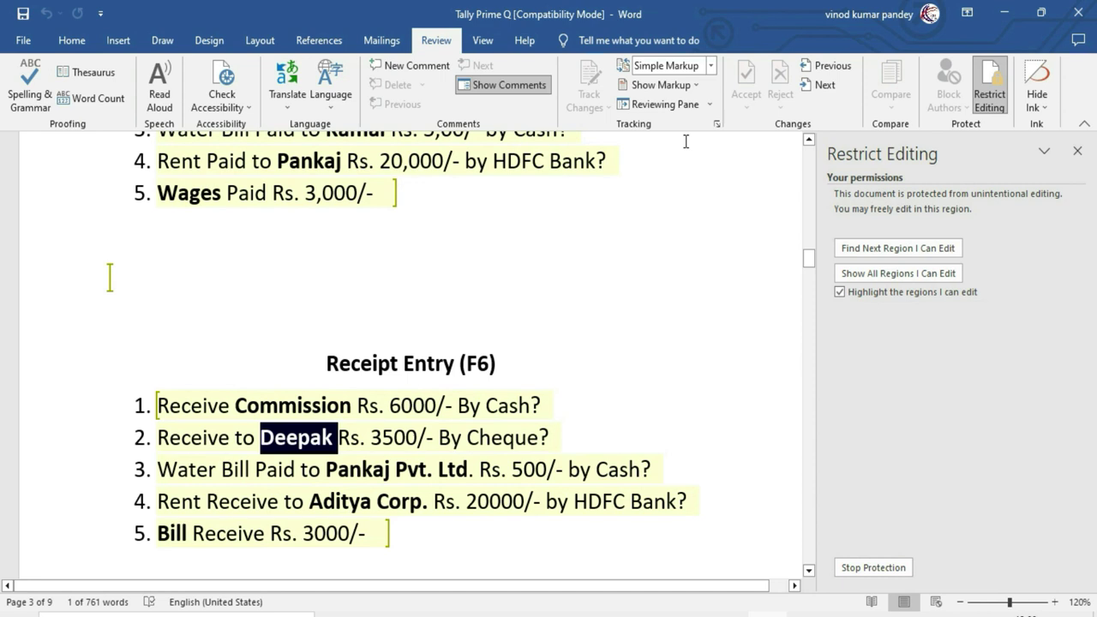
pyautogui.write('Kamal')
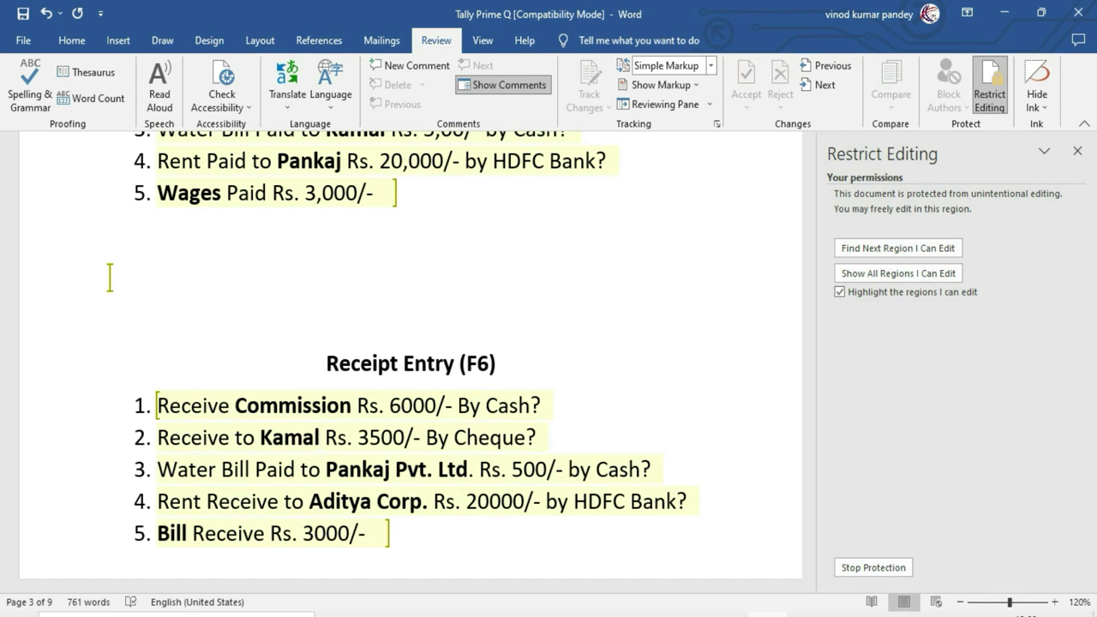
pyautogui.doubleClick(185, 476)
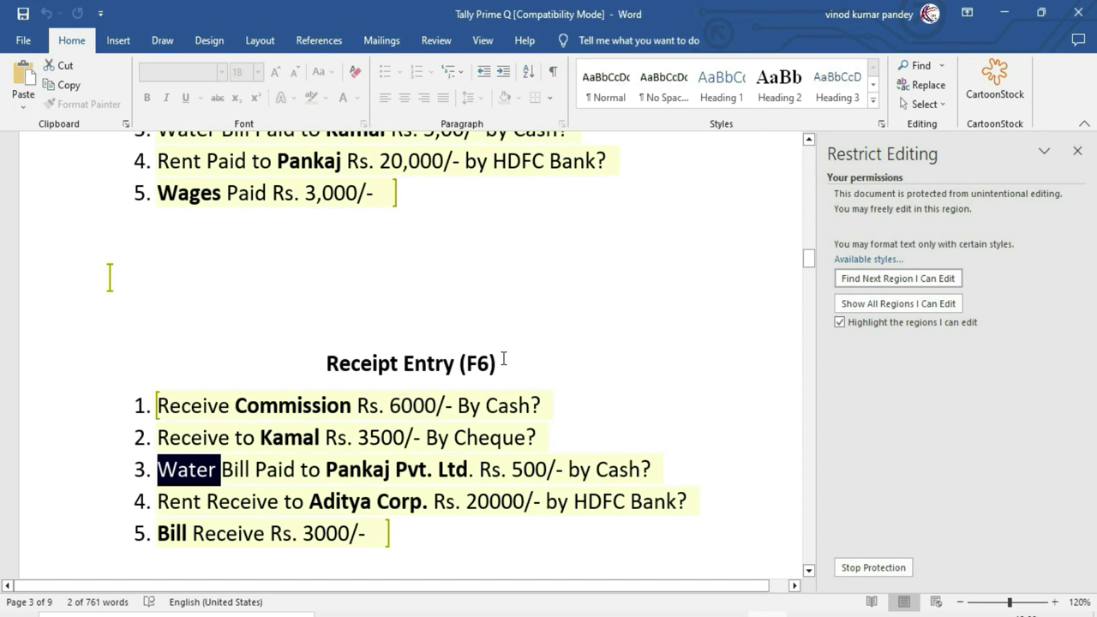
pyautogui.hotkey('ctrl', 'a')
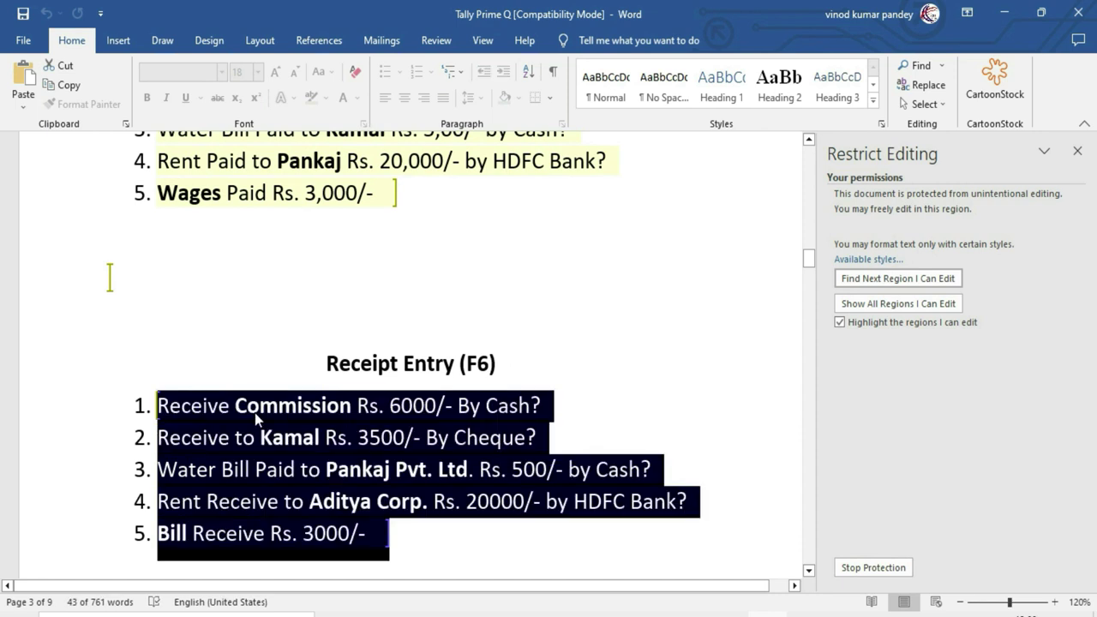
pyautogui.click(260, 405)
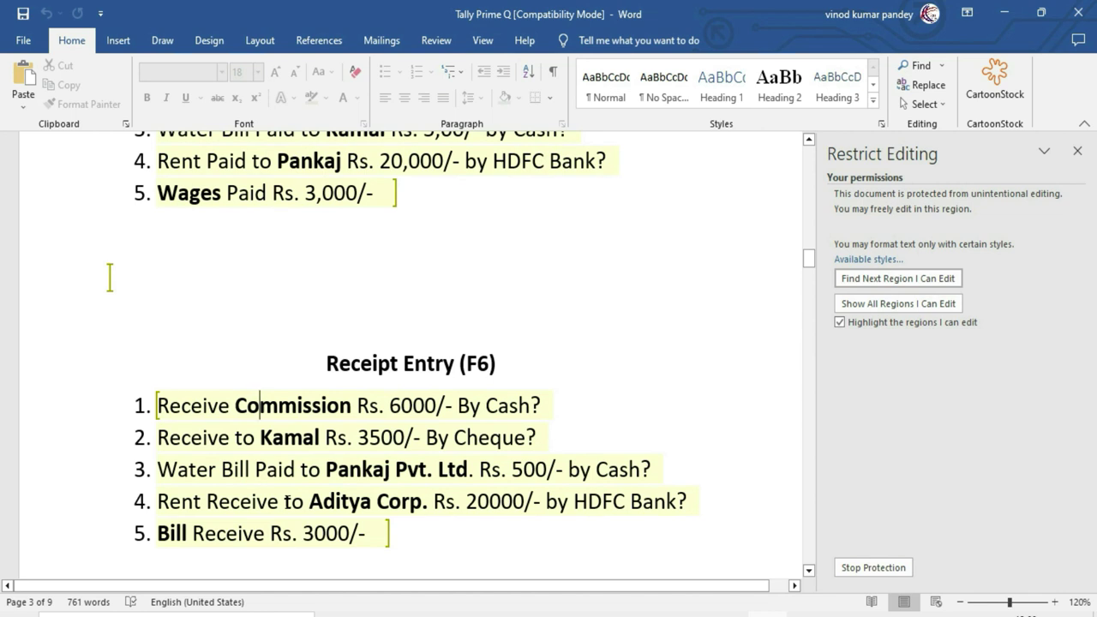
# - Stop Protection by entering the document's password
pyautogui.click(859, 569)
pyautogui.write('1')
pyautogui.press('Return')
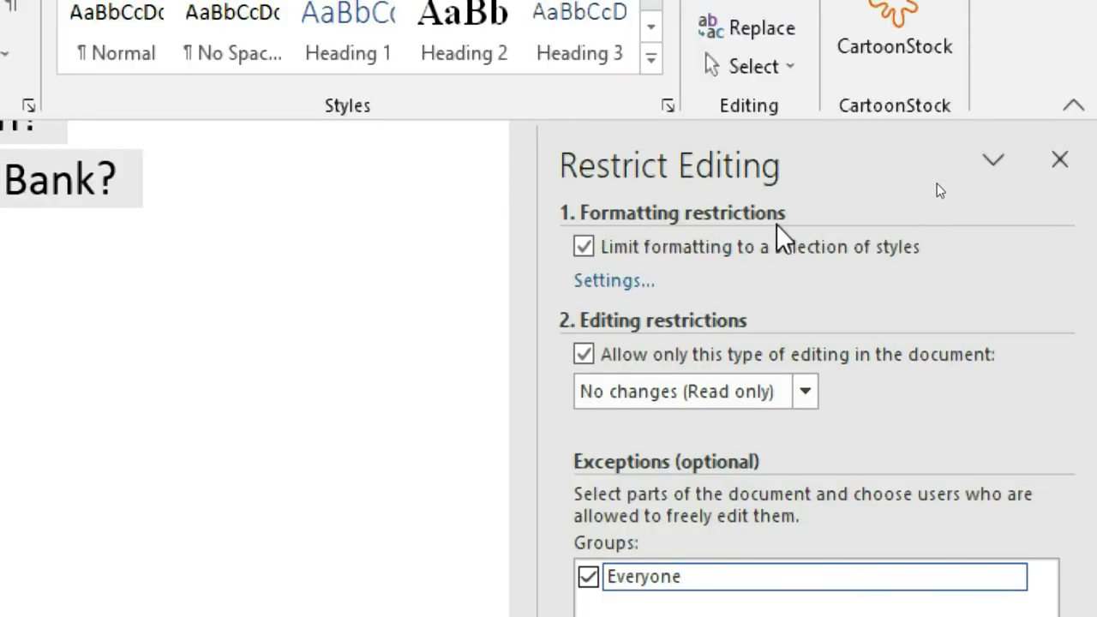
# - Turn off the limit to selected styles and start enforcing protection with a new password
pyautogui.click(588, 247)
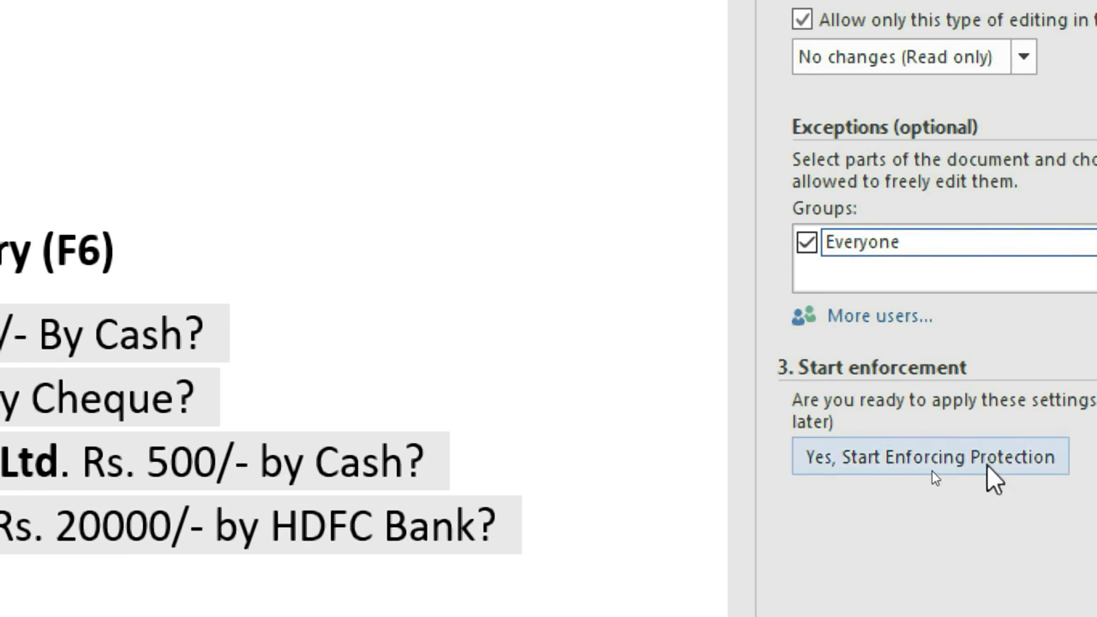
pyautogui.click(932, 470)
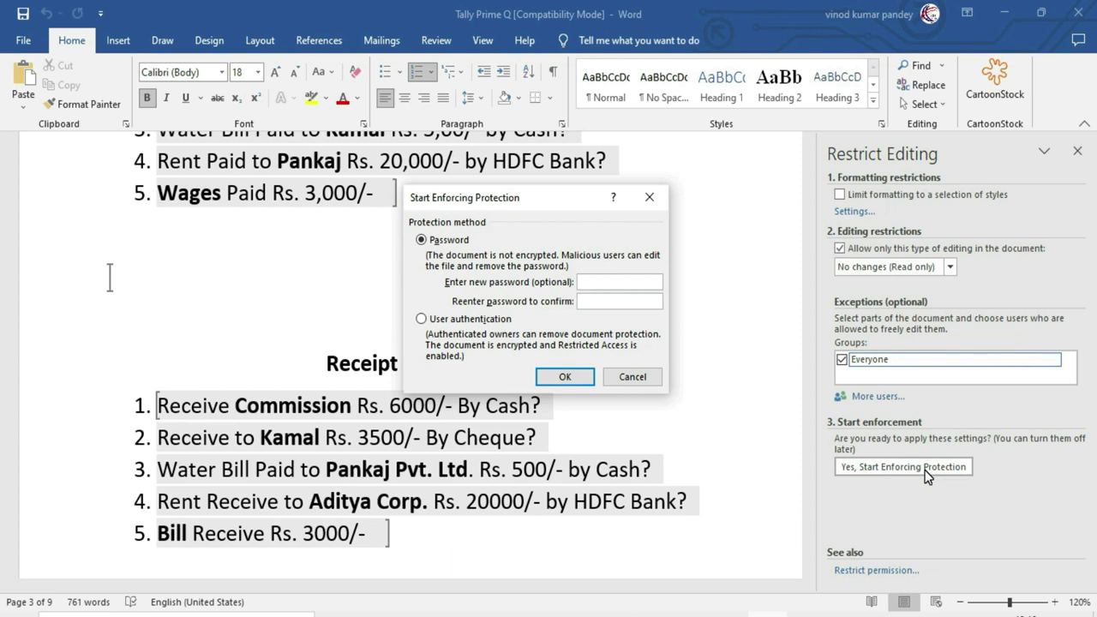
pyautogui.write('1')
pyautogui.press('Return')
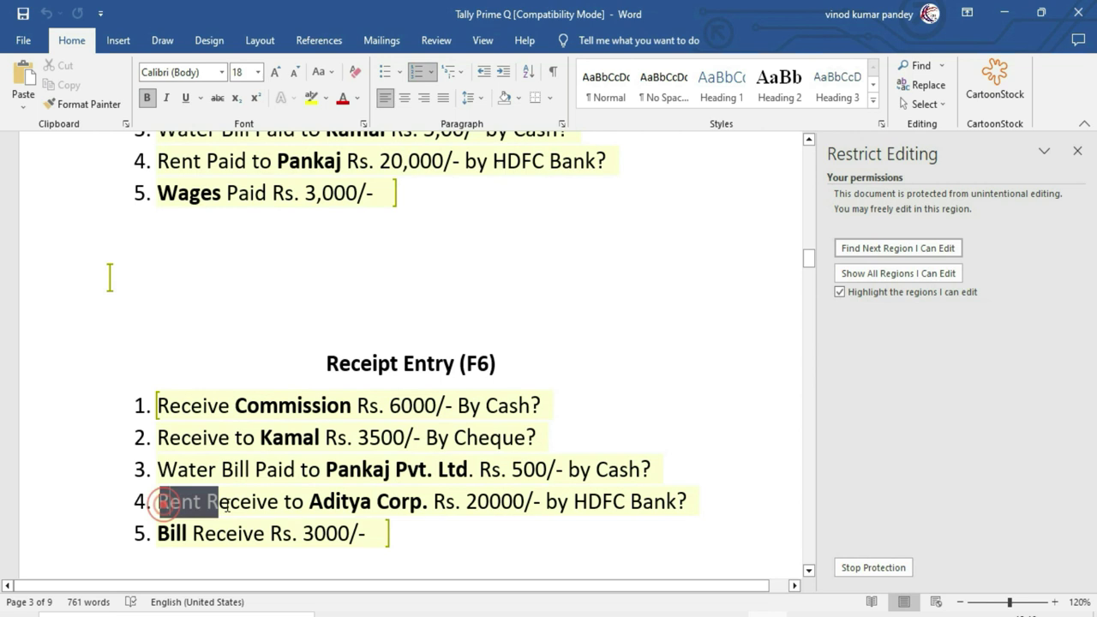
# - Make 'Rent Receive' in item 4 red, bold, italic and underlined
pyautogui.moveTo(159, 502); pyautogui.dragTo(281, 502)
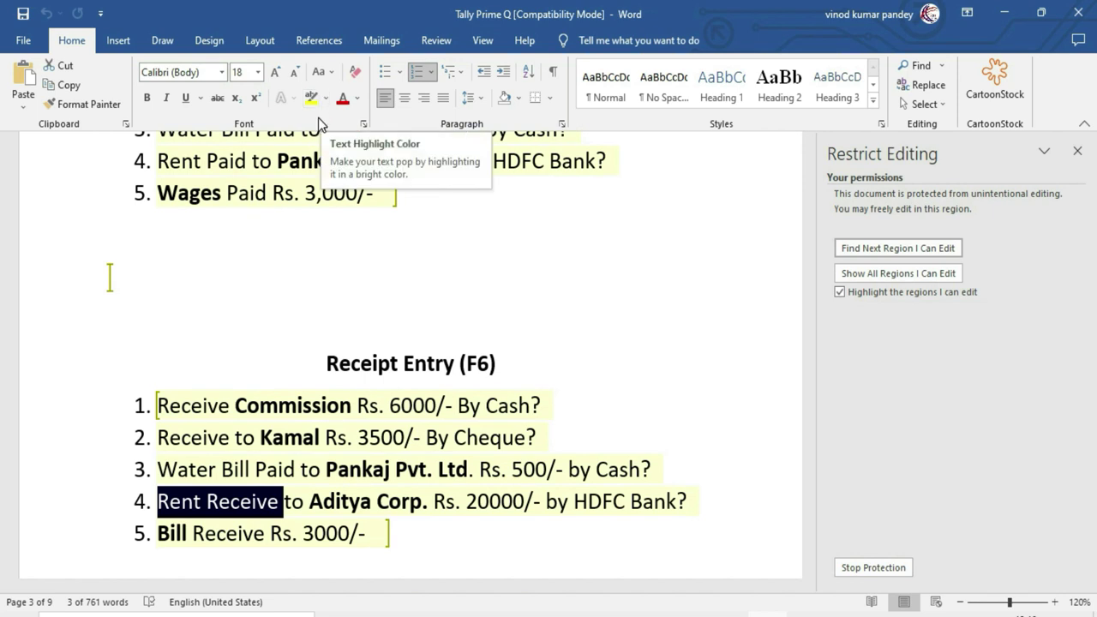
pyautogui.click(342, 100)
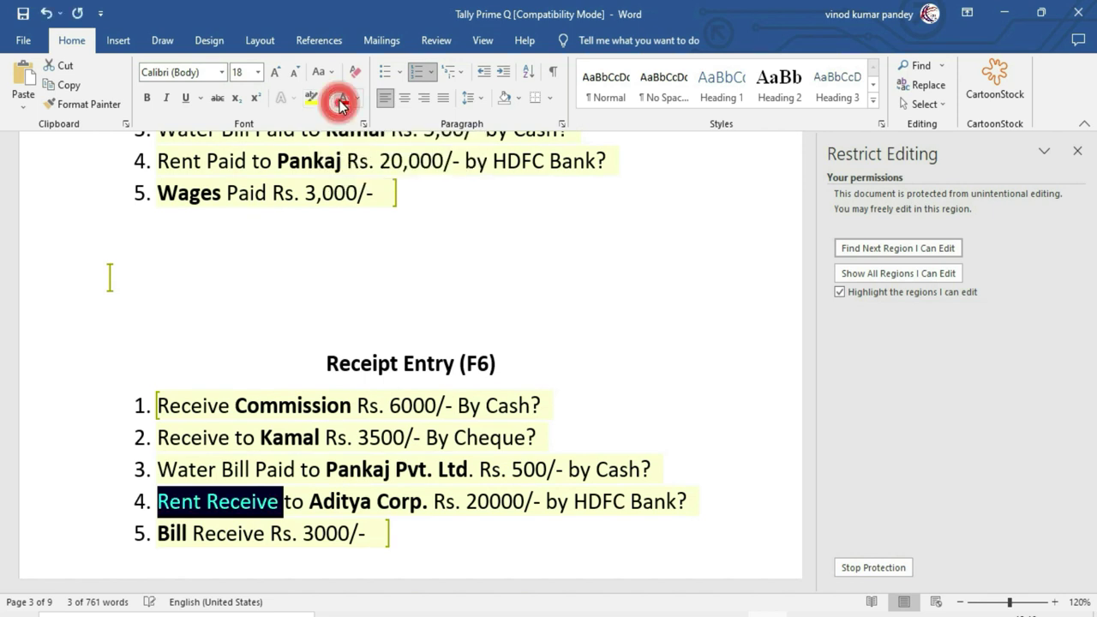
pyautogui.click(149, 98)
pyautogui.click(164, 99)
pyautogui.click(185, 97)
# - Type 'csdvv' after 3000/- in item 5
pyautogui.click(417, 440)
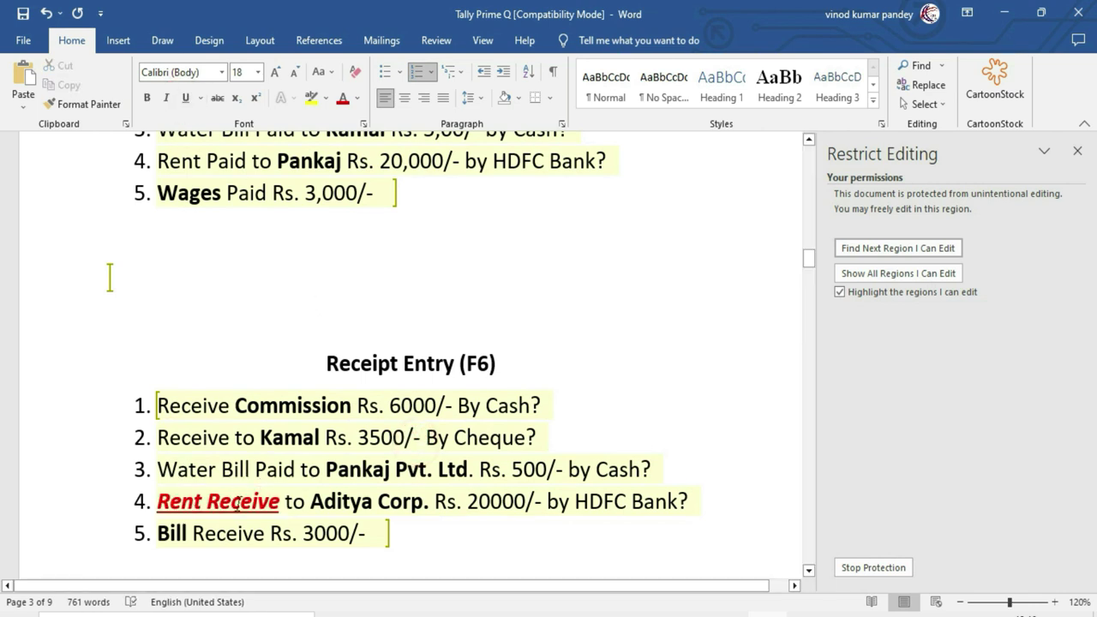
pyautogui.click(378, 532)
pyautogui.write('csdvv')
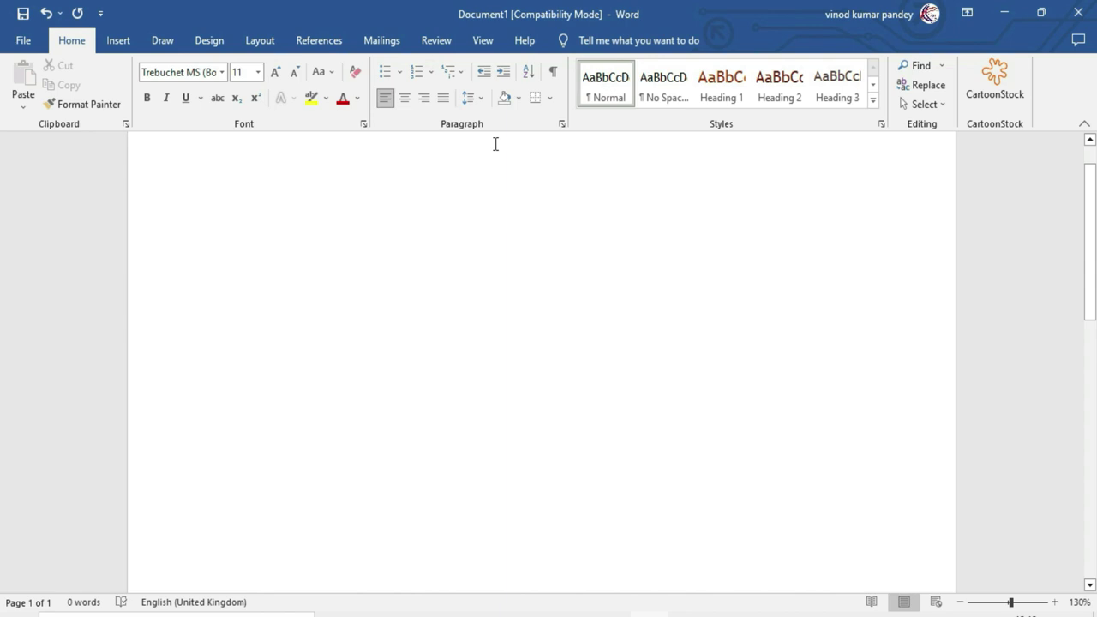
# - Fill Document1 with sample paragraphs using =rand(), then switch to the Draw tab
pyautogui.write('=rand()')
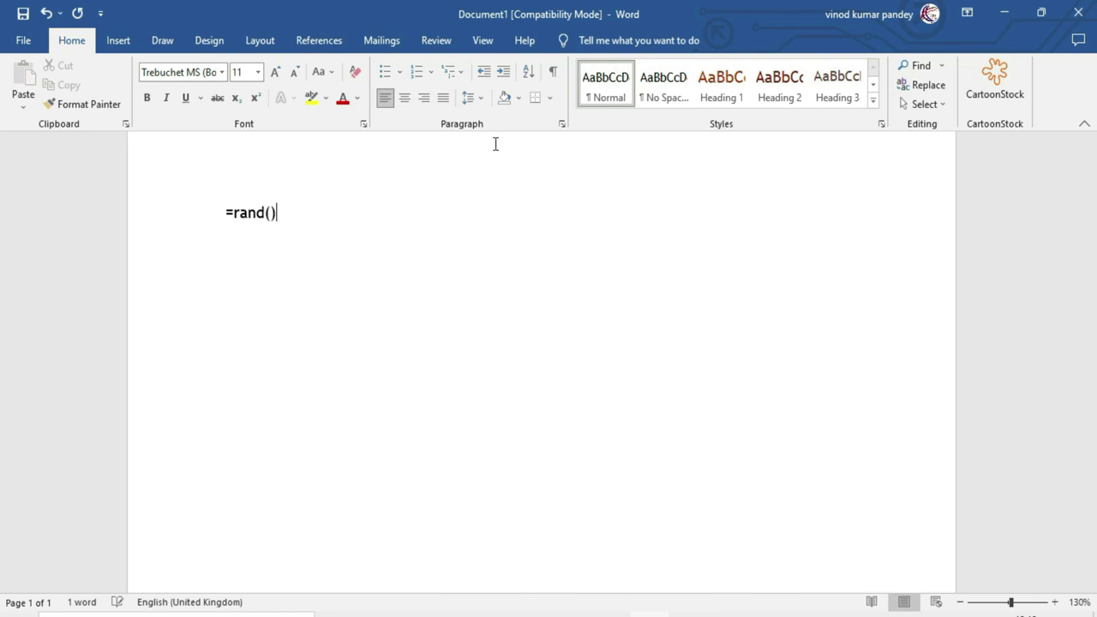
pyautogui.press('Return')
pyautogui.scroll(3, 362, 262)
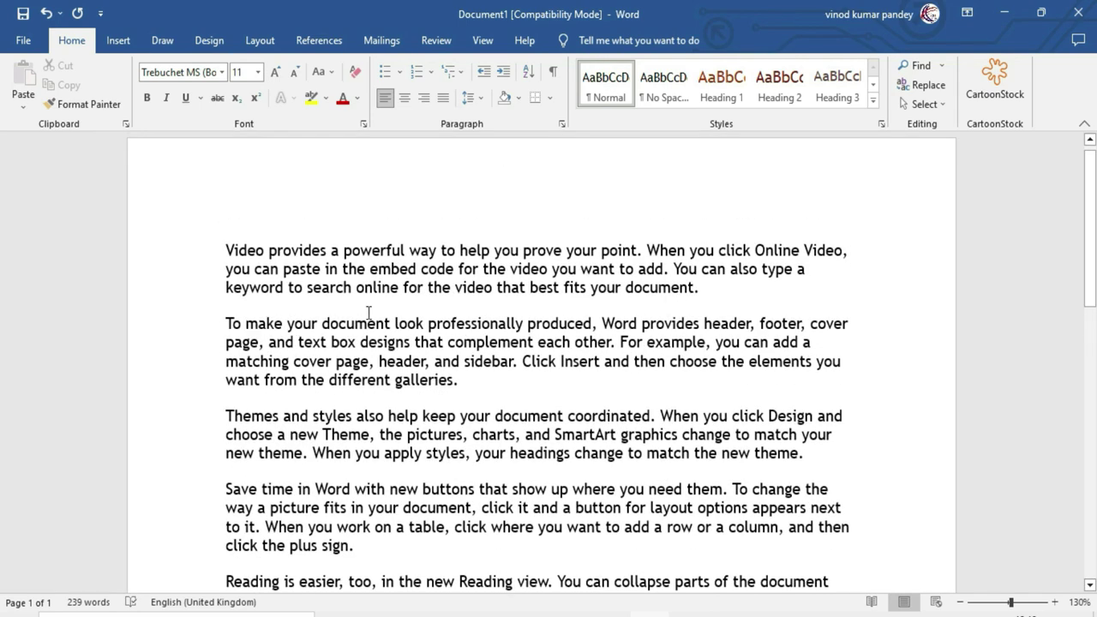
pyautogui.click(163, 41)
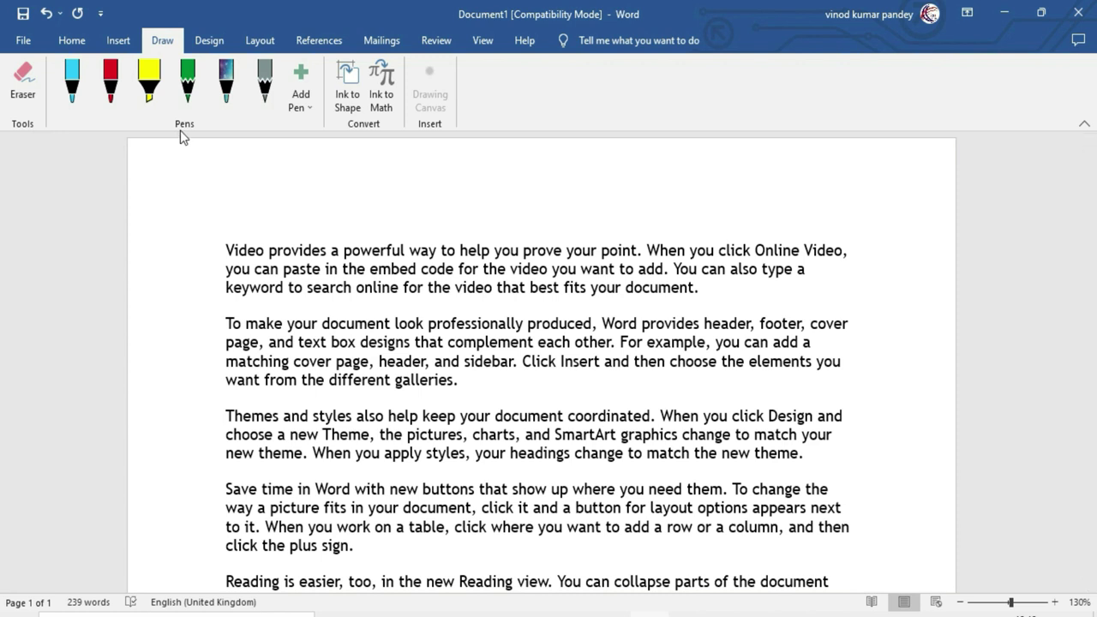
# - Look over the pen types without adding one, then select the red pen on the Draw tab
pyautogui.click(305, 106)
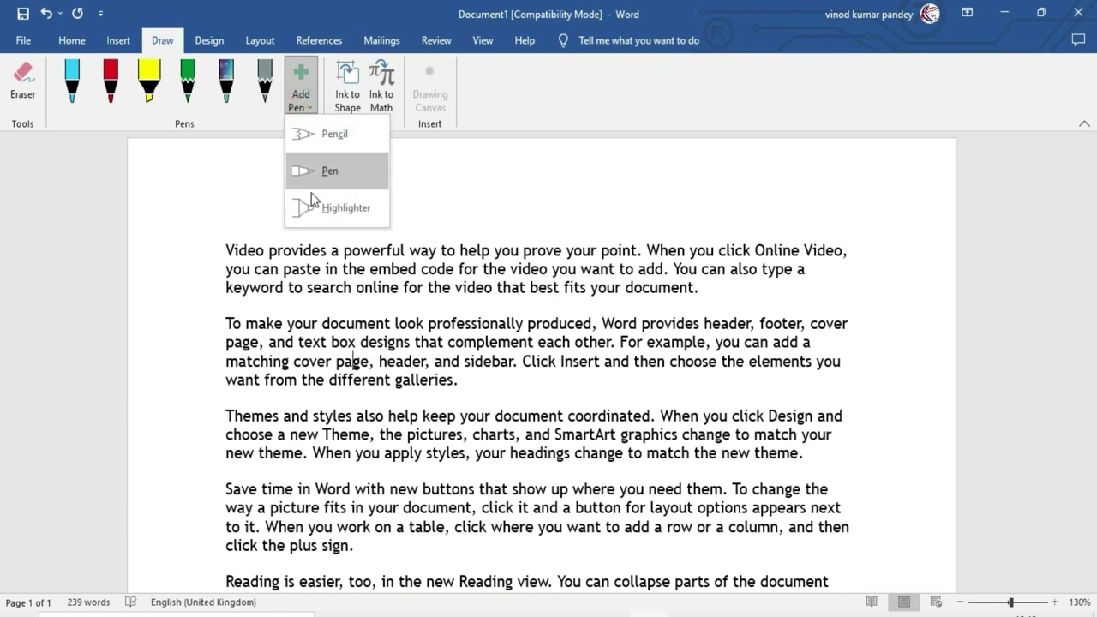
pyautogui.click(440, 172)
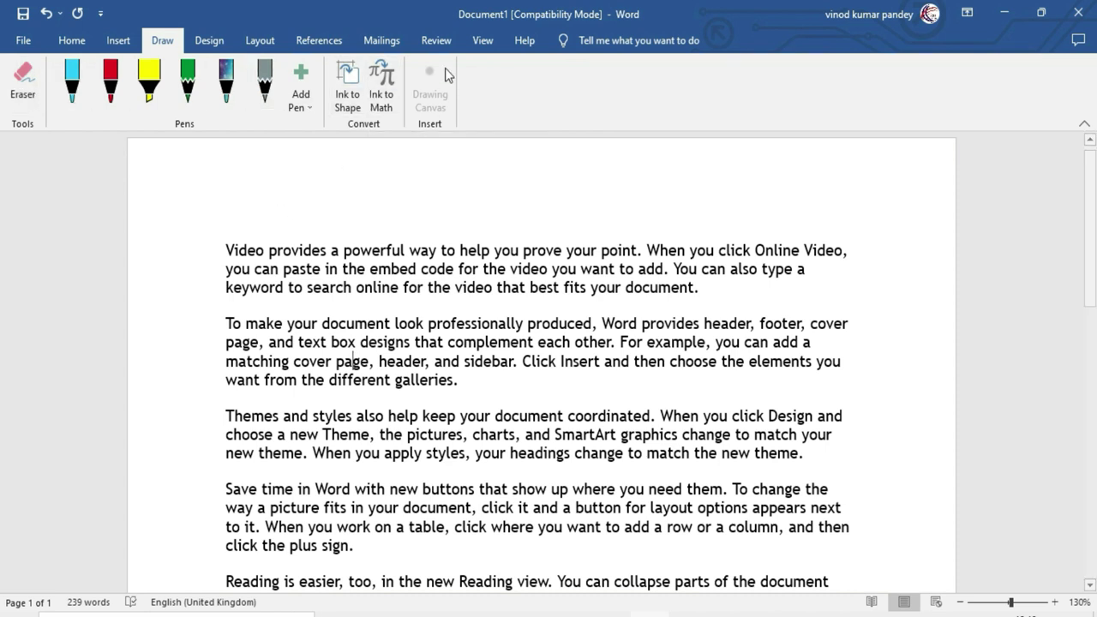
pyautogui.click(436, 40)
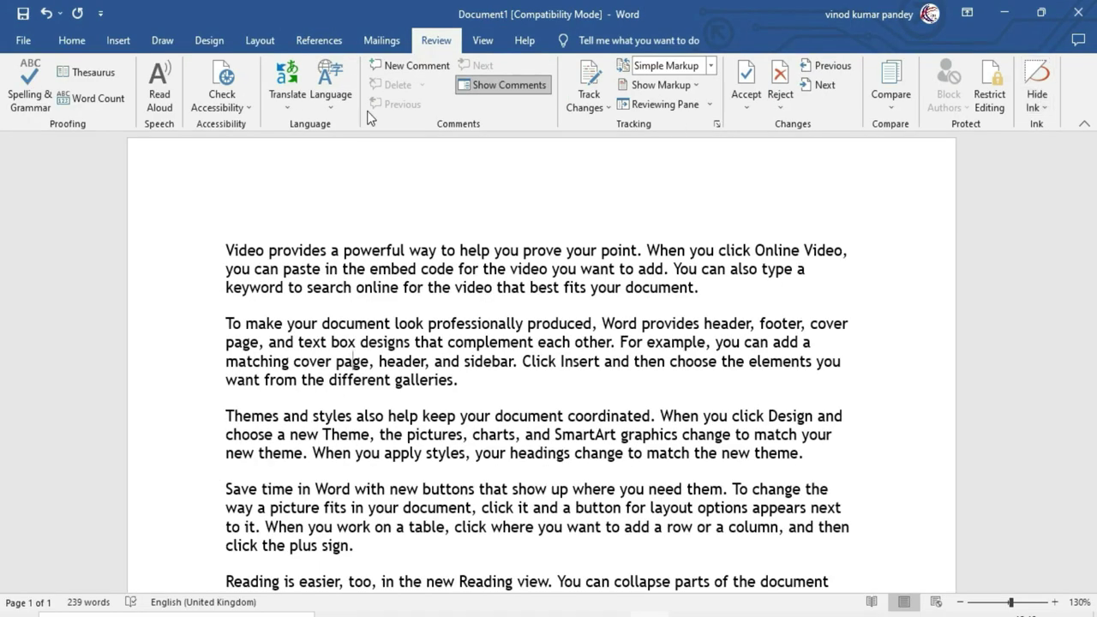
pyautogui.click(164, 43)
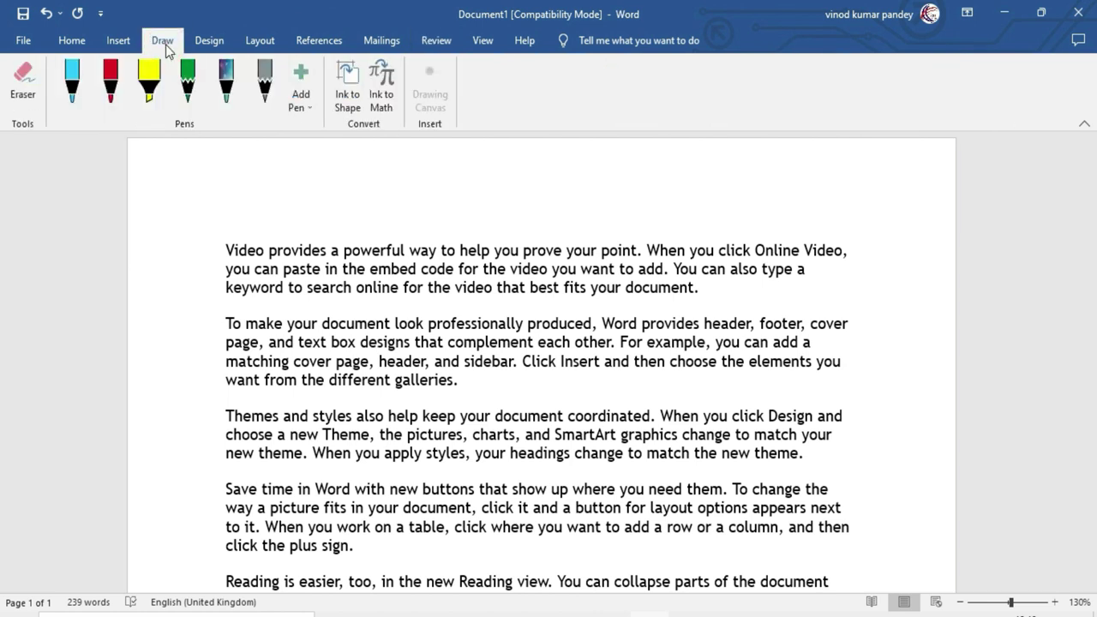
pyautogui.click(118, 87)
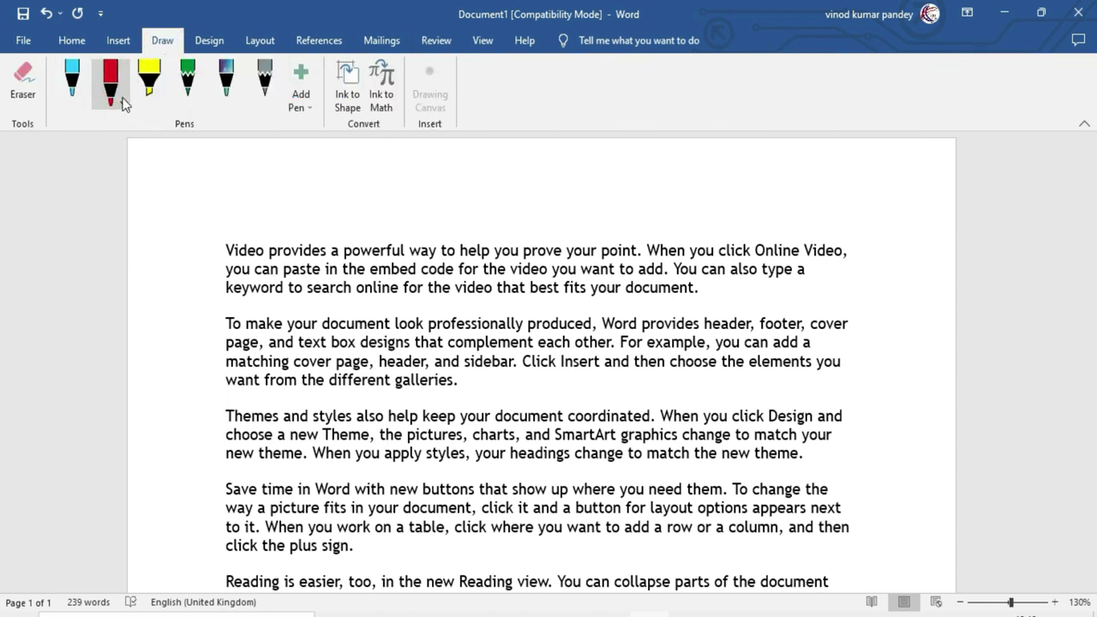
# - Underline the first three paragraphs in red ink and highlight parts of them yellow
pyautogui.moveTo(221, 300); pyautogui.dragTo(497, 315)
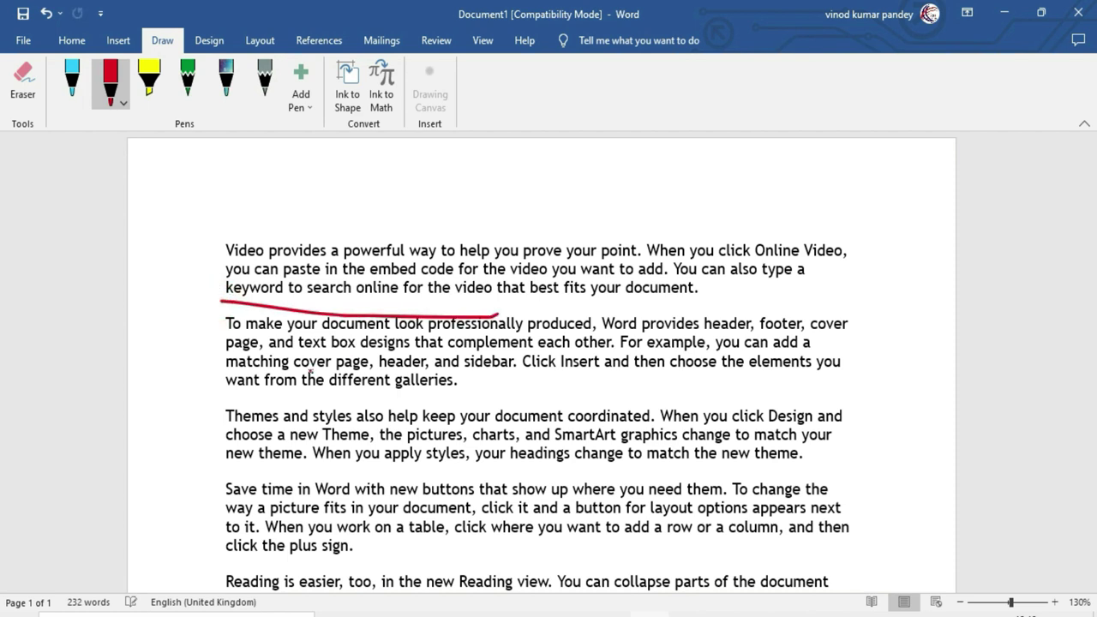
pyautogui.moveTo(227, 397); pyautogui.dragTo(559, 392)
pyautogui.moveTo(226, 474); pyautogui.dragTo(566, 469)
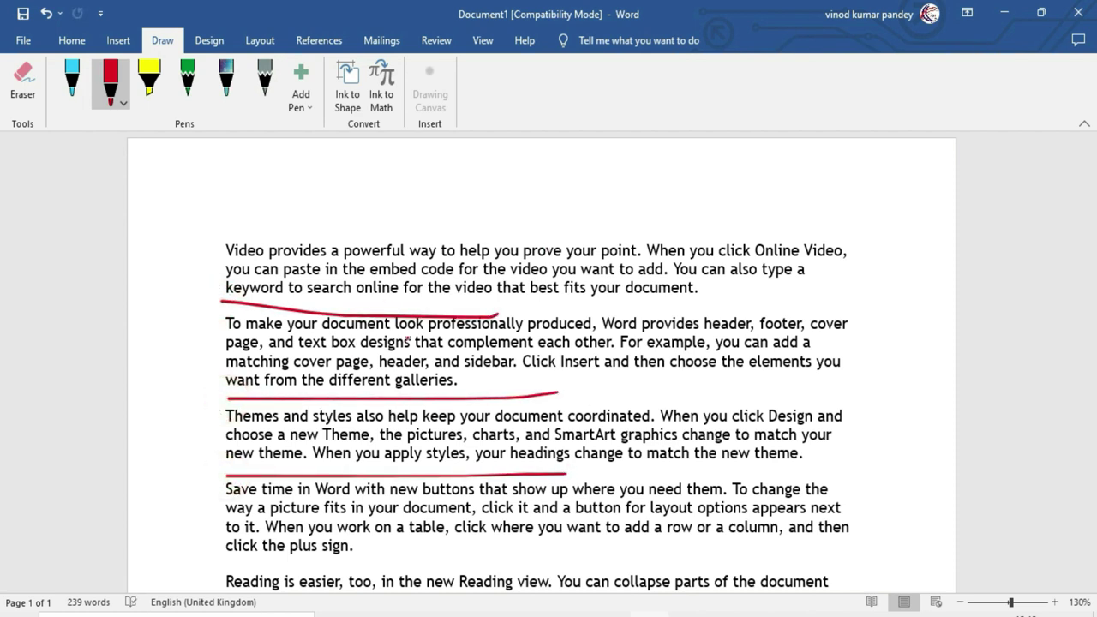
pyautogui.click(148, 81)
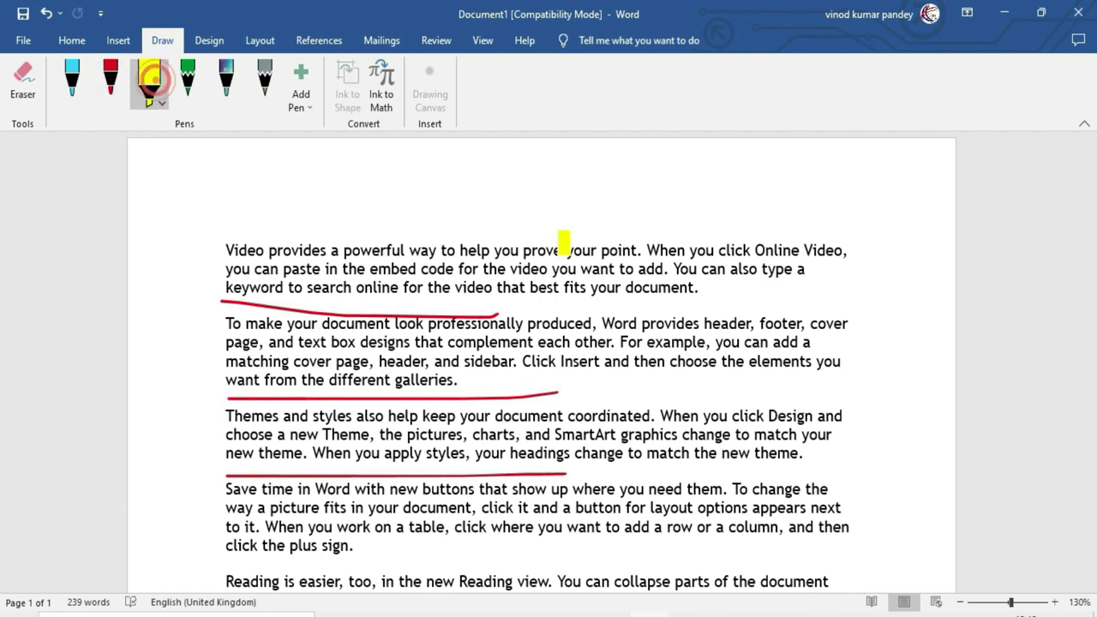
pyautogui.moveTo(564, 253); pyautogui.dragTo(804, 269)
pyautogui.moveTo(644, 342); pyautogui.dragTo(795, 343)
pyautogui.moveTo(644, 434); pyautogui.dragTo(820, 435)
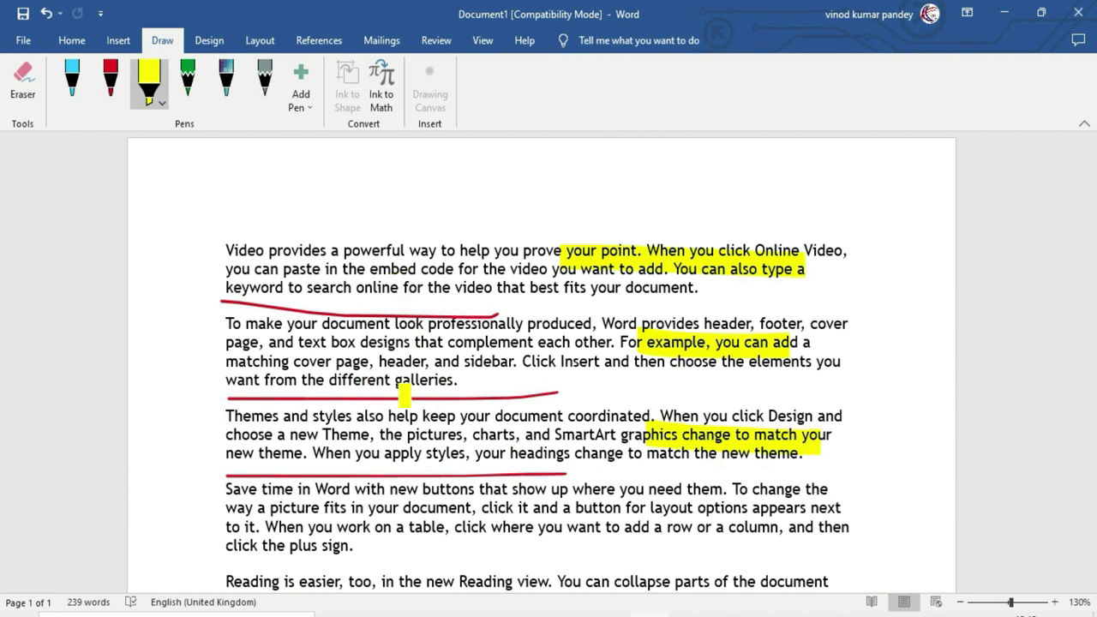
# - Erase the red underlines and yellow highlights with the Eraser
pyautogui.click(25, 85)
pyautogui.moveTo(294, 274); pyautogui.dragTo(321, 475)
pyautogui.moveTo(630, 213)
pyautogui.mouseDown()
pyautogui.moveTo(702, 424)
pyautogui.moveTo(463, 365)
pyautogui.mouseUp()
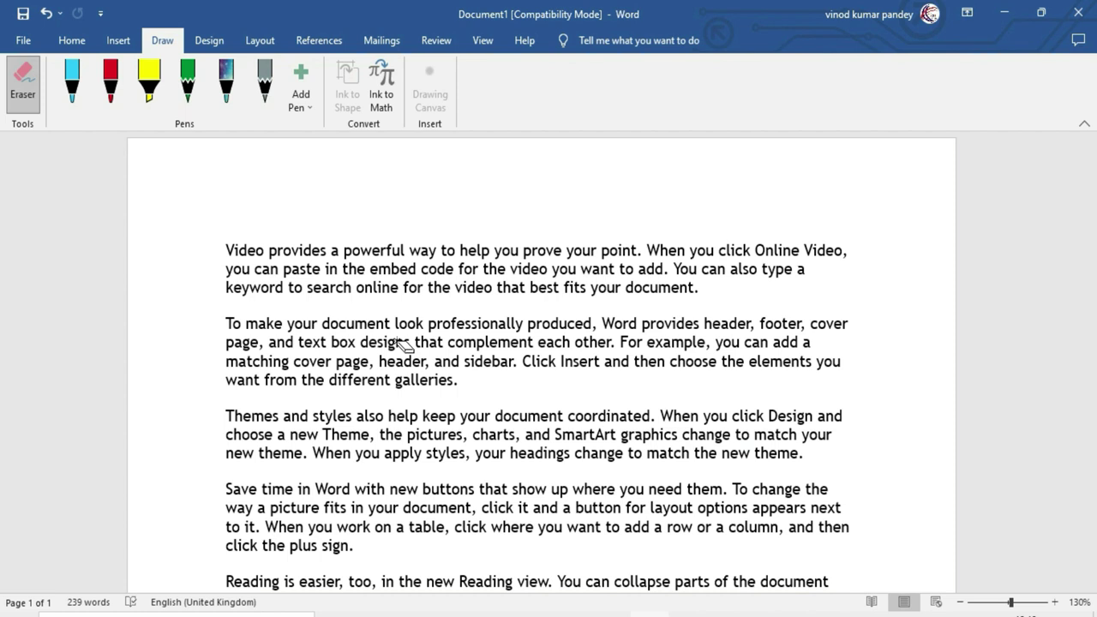
# - Highlight the opening text of paragraphs 1 to 3 in yellow again
pyautogui.click(149, 82)
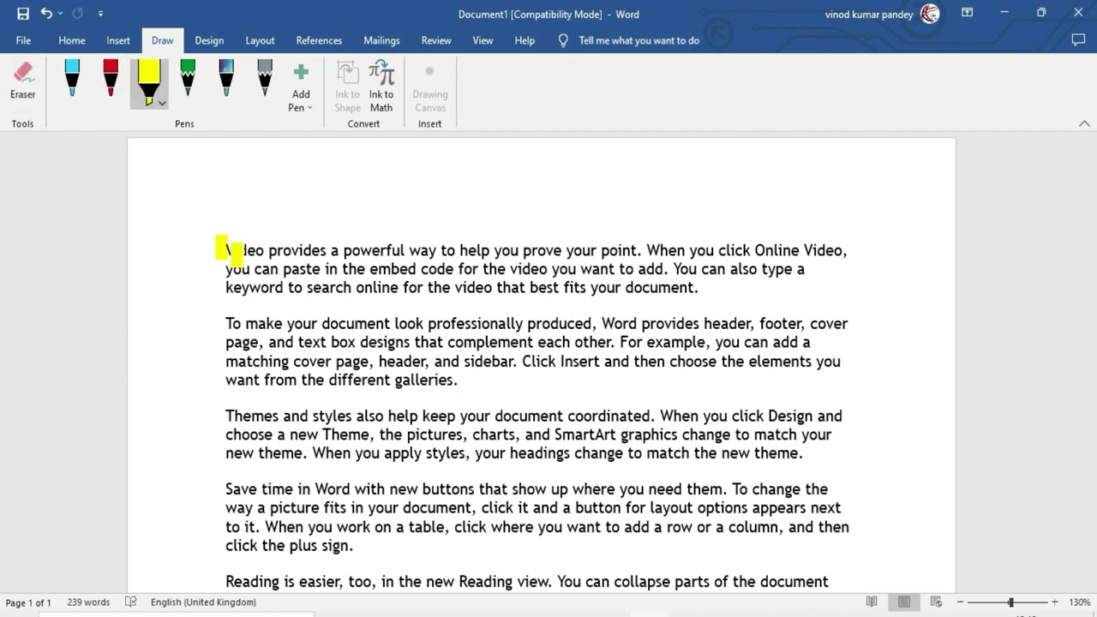
pyautogui.moveTo(221, 247); pyautogui.dragTo(505, 272)
pyautogui.moveTo(267, 311); pyautogui.dragTo(516, 365)
pyautogui.moveTo(312, 384); pyautogui.dragTo(505, 423)
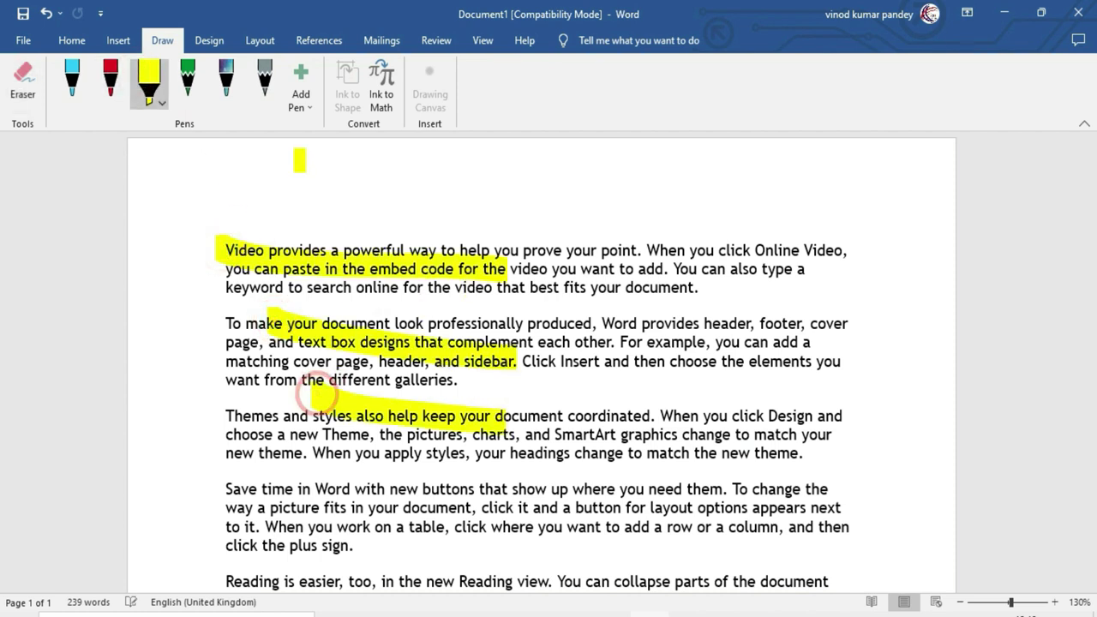
# - Draw red pen strokes across paragraphs 1 through 4
pyautogui.click(108, 79)
pyautogui.moveTo(585, 267); pyautogui.dragTo(761, 326)
pyautogui.moveTo(633, 370); pyautogui.dragTo(762, 392)
pyautogui.moveTo(636, 428); pyautogui.dragTo(805, 482)
pyautogui.moveTo(622, 487); pyautogui.dragTo(796, 540)
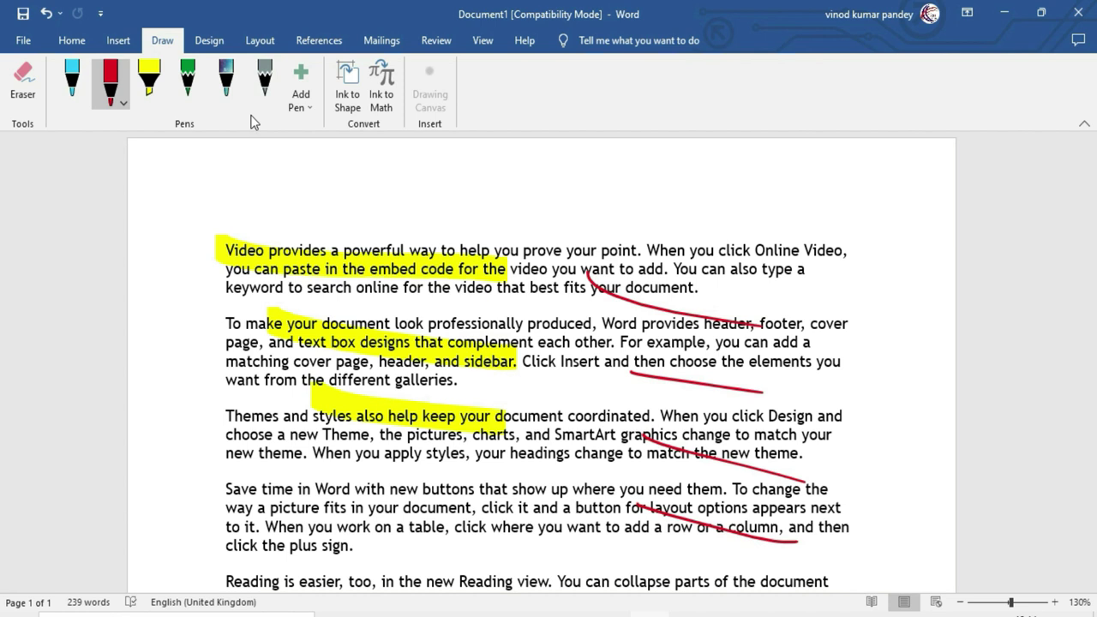
# - Draw a thin green line under paragraph 3, then go to the Review tab
pyautogui.click(187, 80)
pyautogui.moveTo(347, 467); pyautogui.dragTo(610, 474)
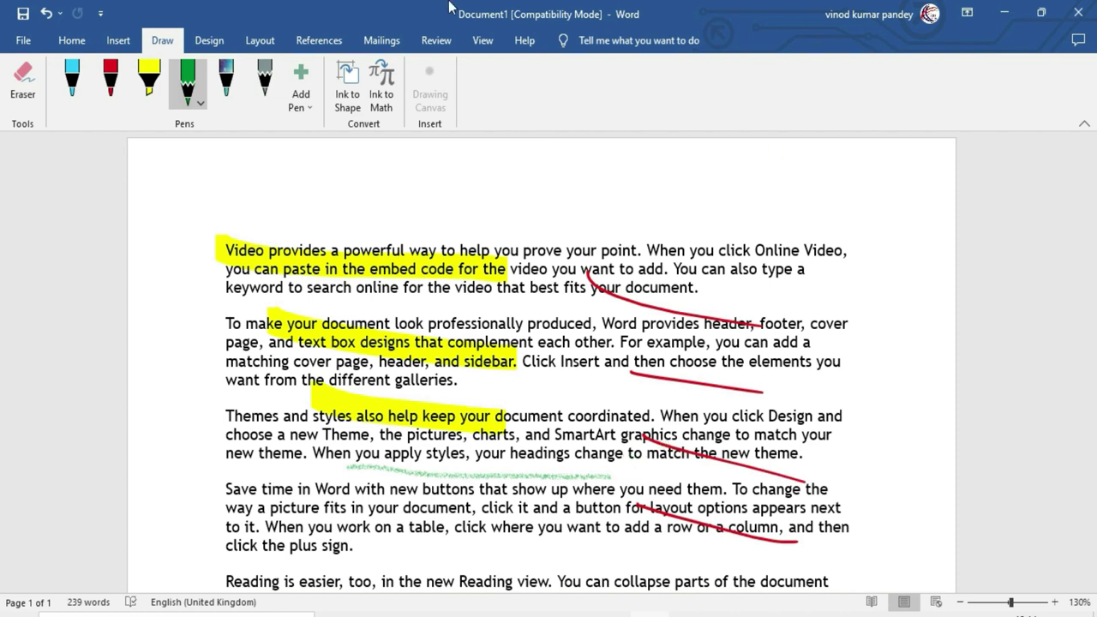
pyautogui.click(434, 45)
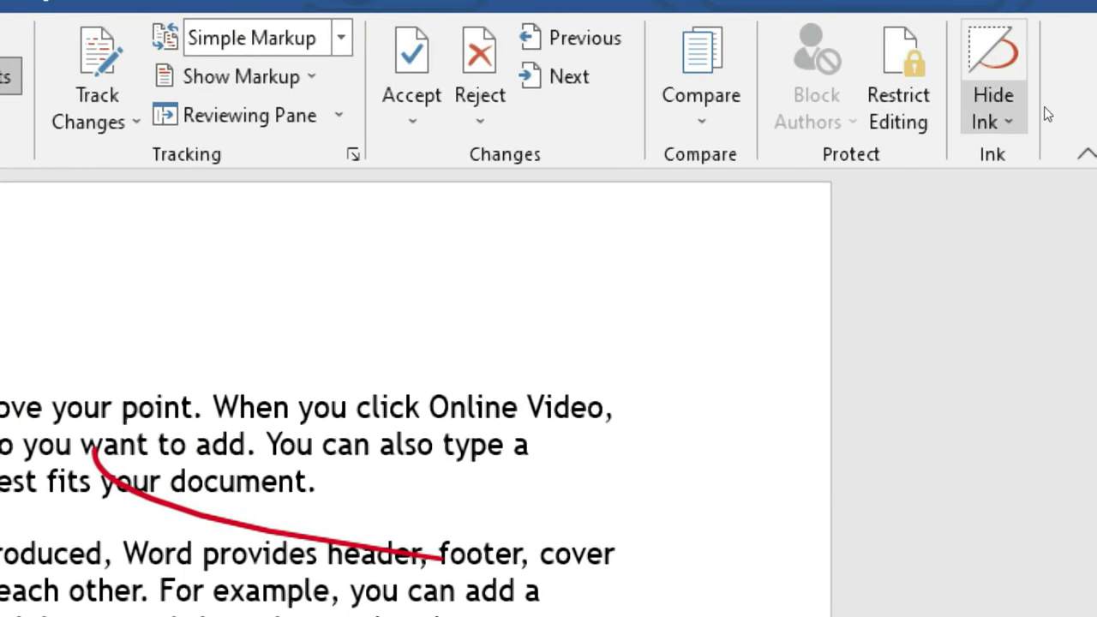
pyautogui.click(998, 108)
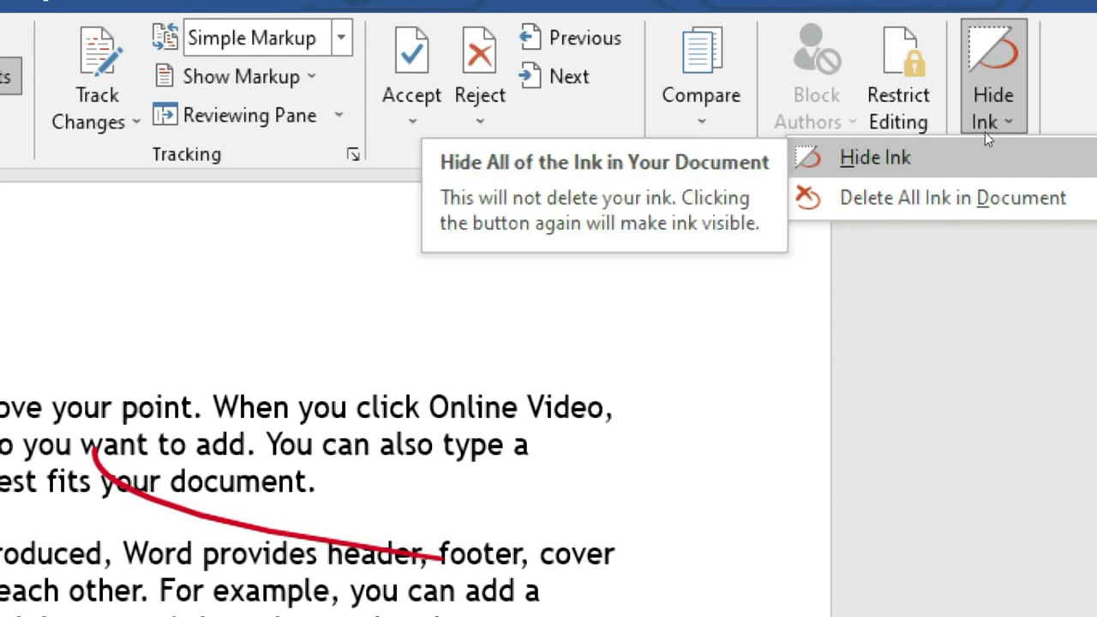
pyautogui.press('Return')
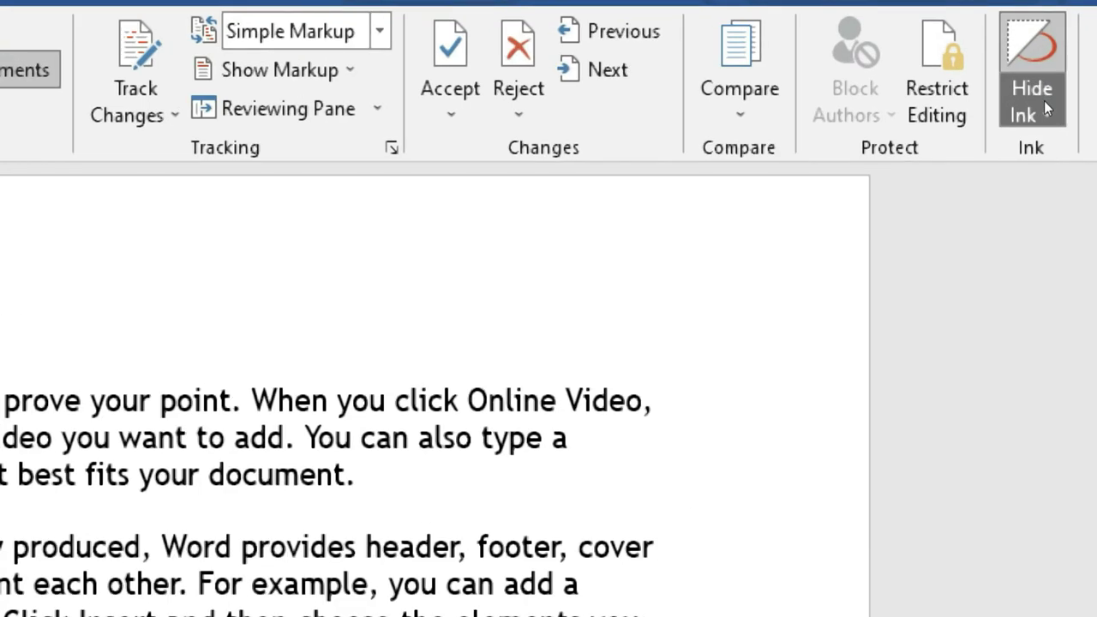
pyautogui.click(1044, 104)
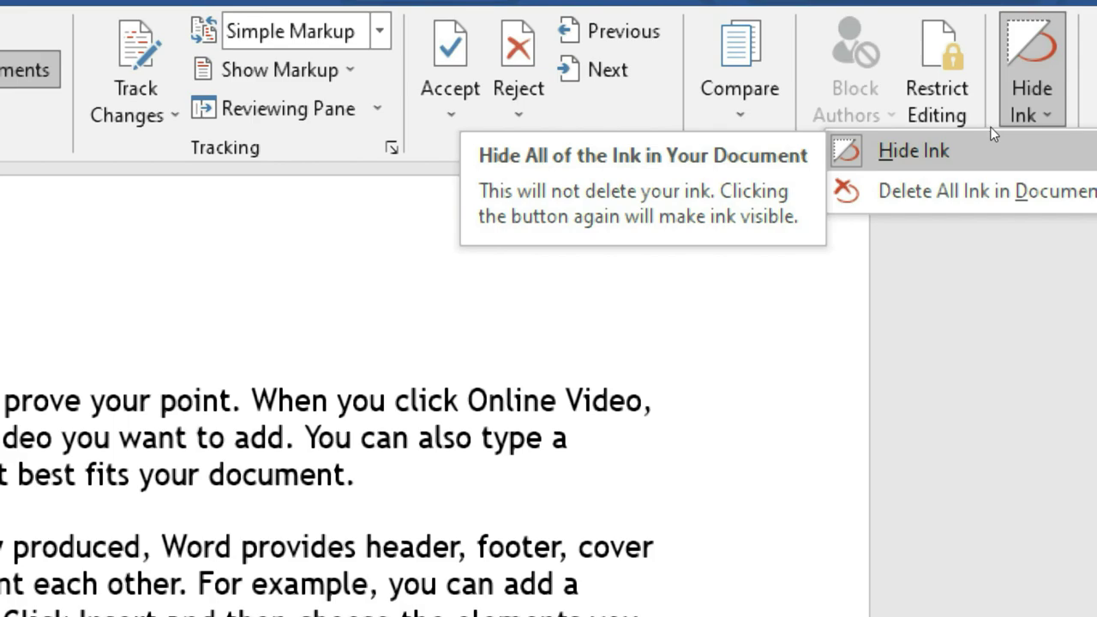
pyautogui.click(992, 135)
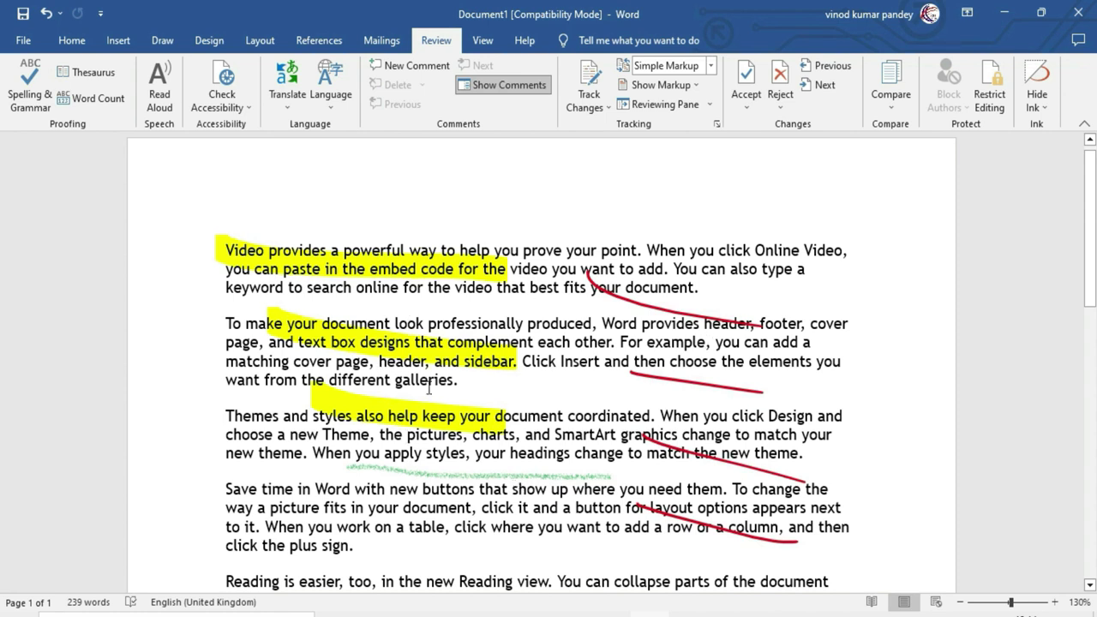
# - Erase the yellow highlights on paragraphs 1 and 2, then return to the Review tab
pyautogui.scroll(-2, 428, 390)
pyautogui.scroll(-1, 429, 385)
pyautogui.scroll(1, 433, 364)
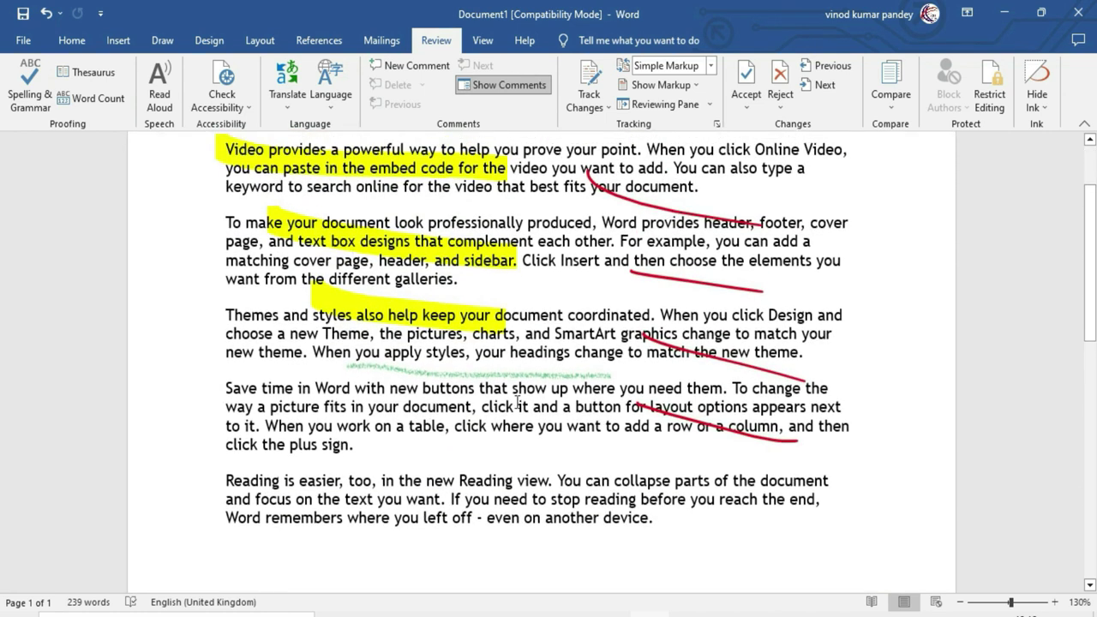
pyautogui.scroll(2, 517, 403)
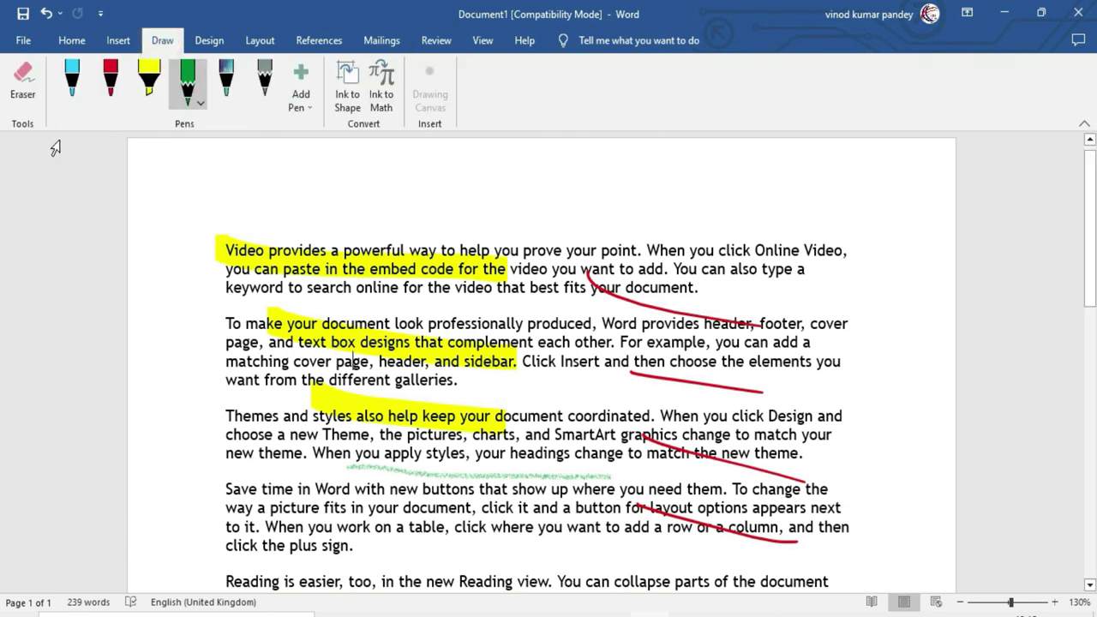
pyautogui.click(31, 87)
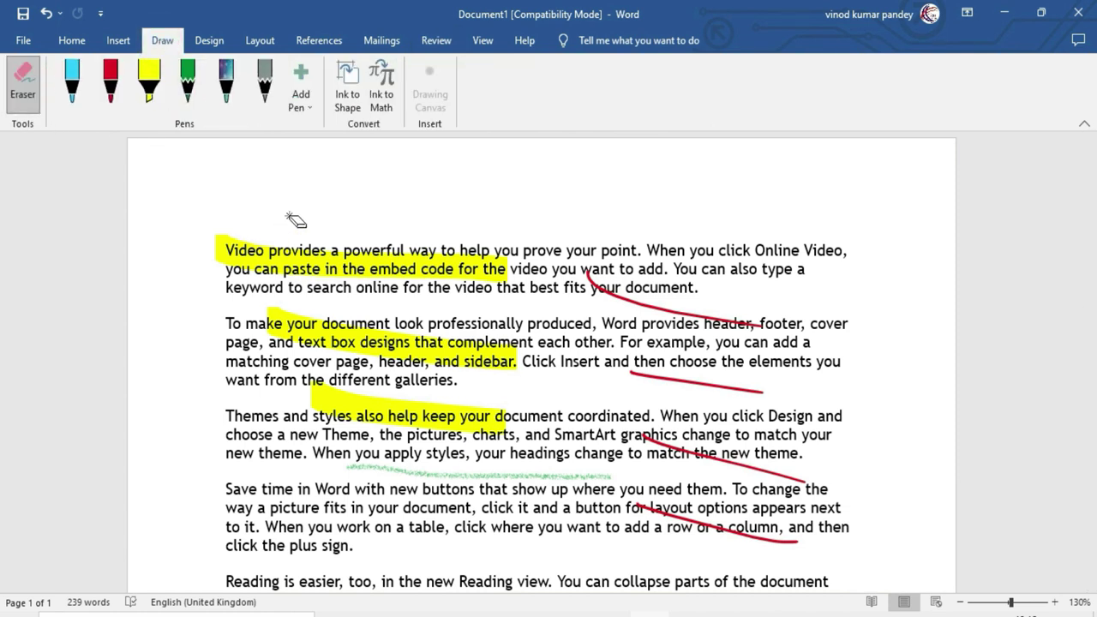
pyautogui.click(307, 247)
pyautogui.click(334, 321)
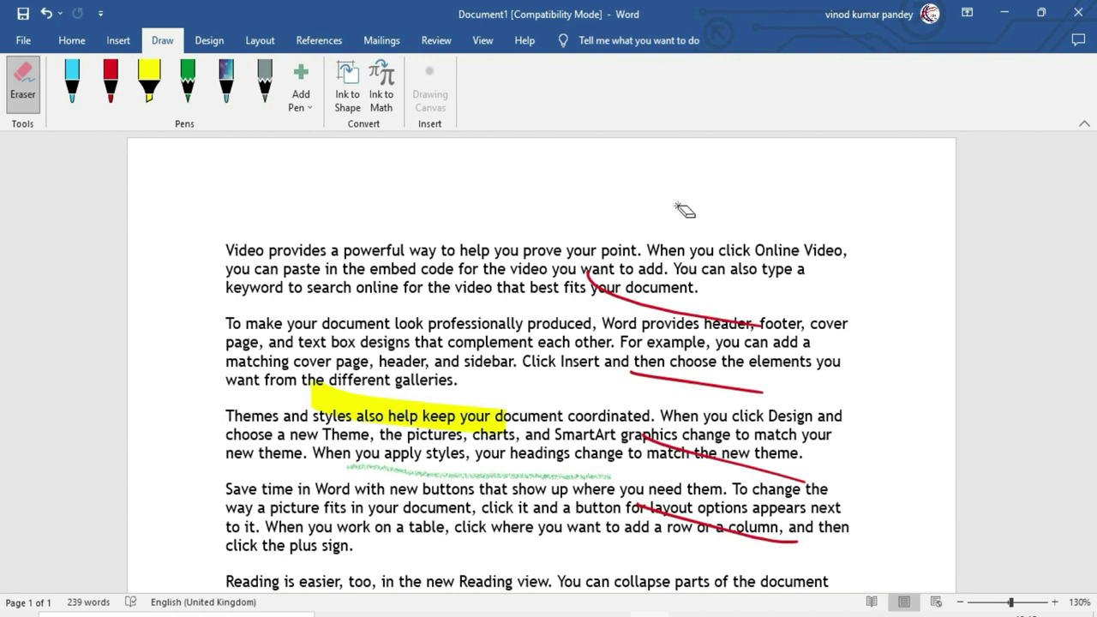
pyautogui.click(447, 43)
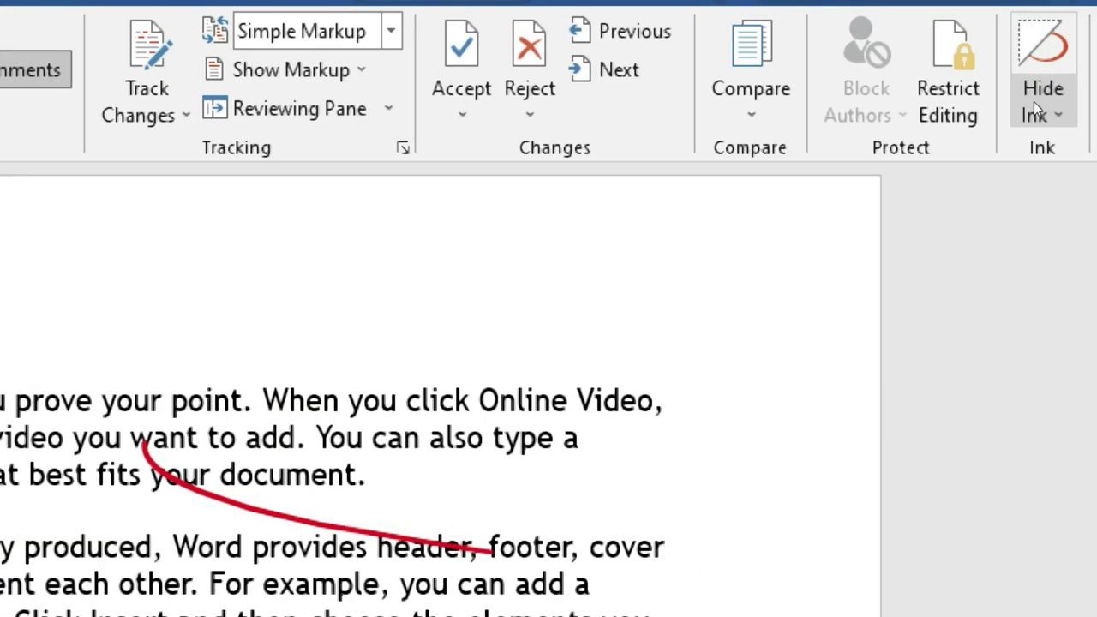
# - Choose Delete All Ink in Document from the Hide Ink menu
pyautogui.click(1044, 109)
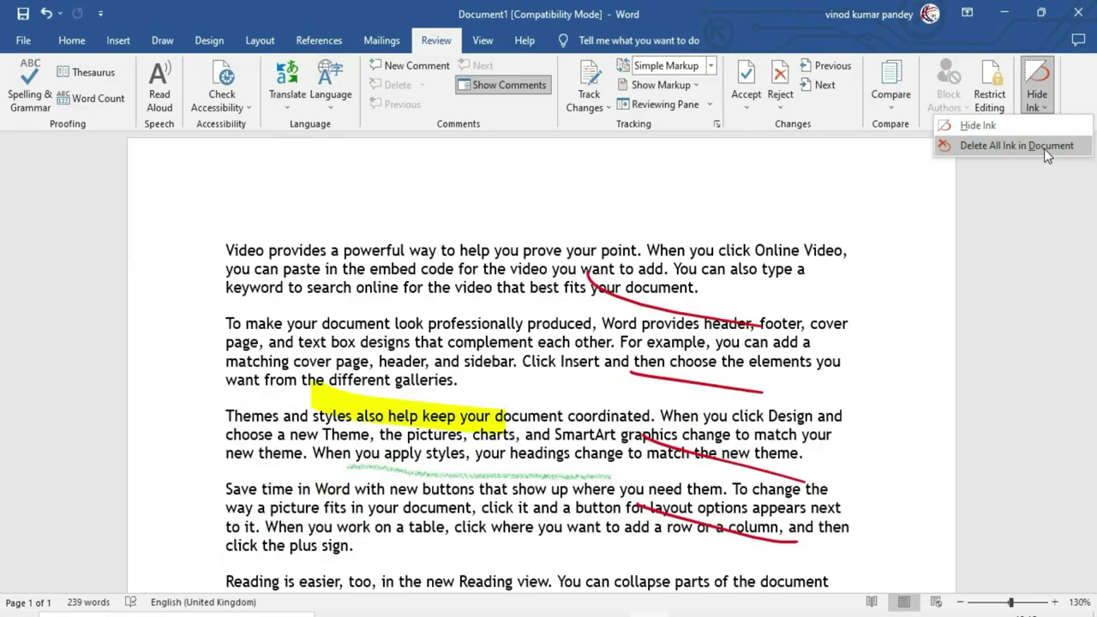
pyautogui.click(1044, 150)
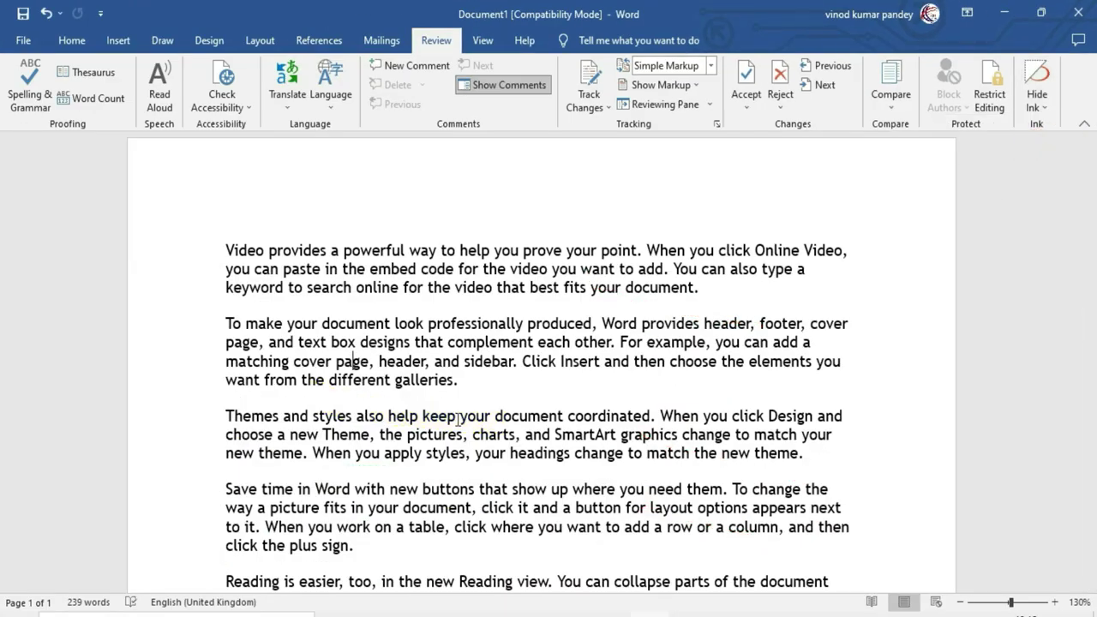